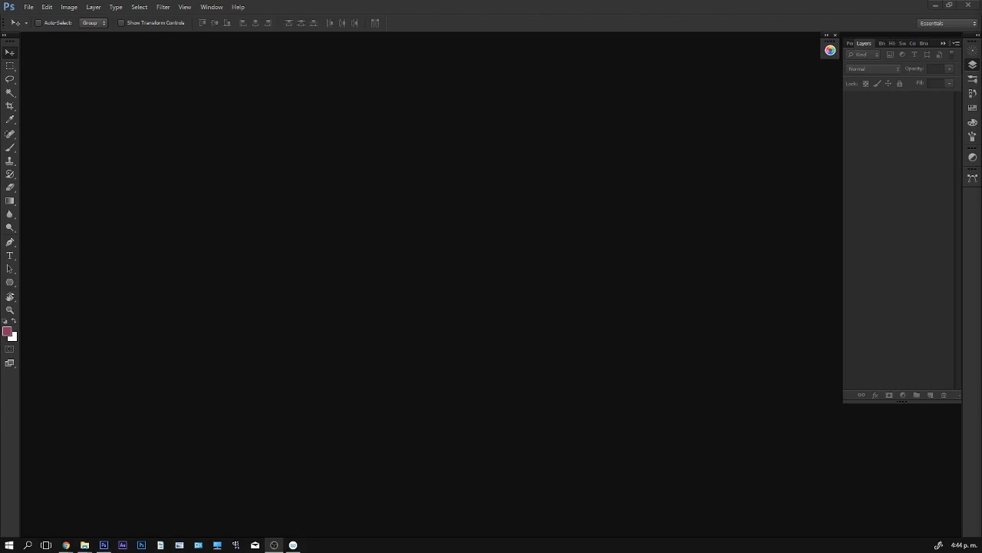
- Switch to the browser and scroll through the Flexify 2 plug-in page on the Flaming Pear website
left_click(66, 545)
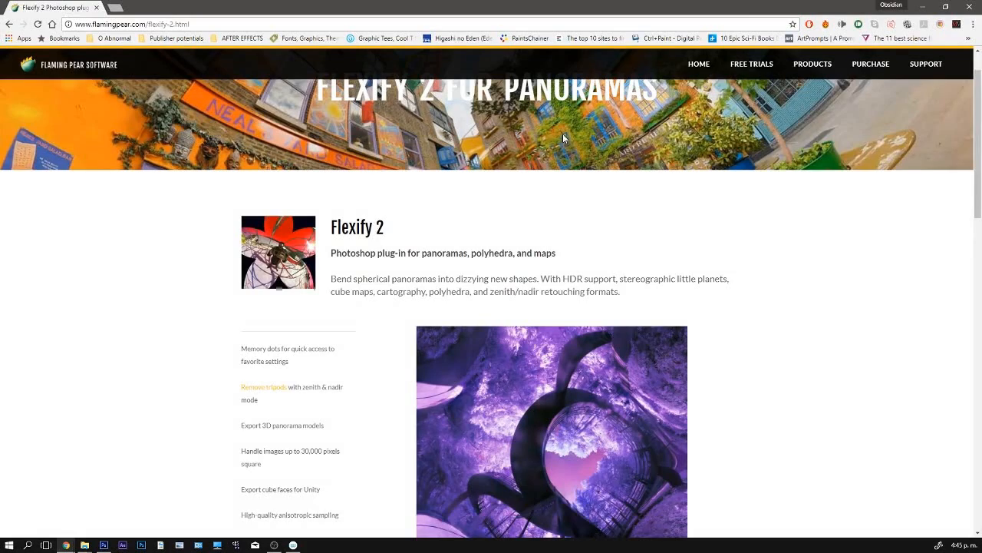
scroll(565, 139, "up", 1)
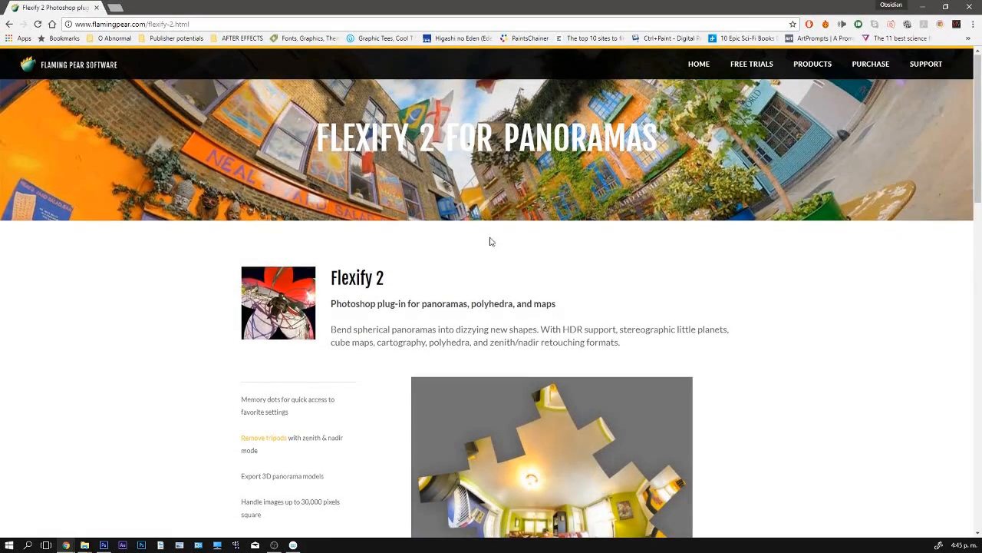
scroll(490, 239, "down", 1)
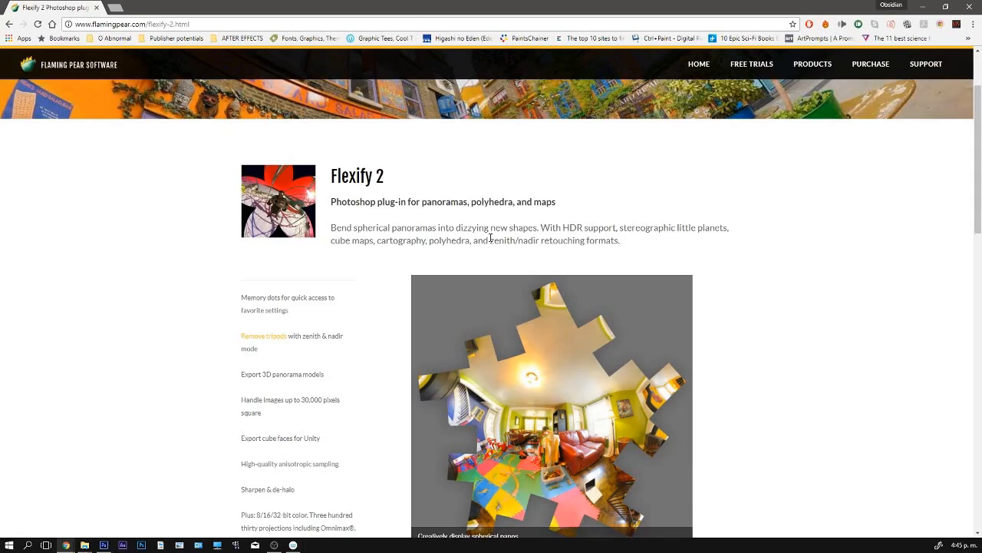
scroll(469, 248, "down", 1)
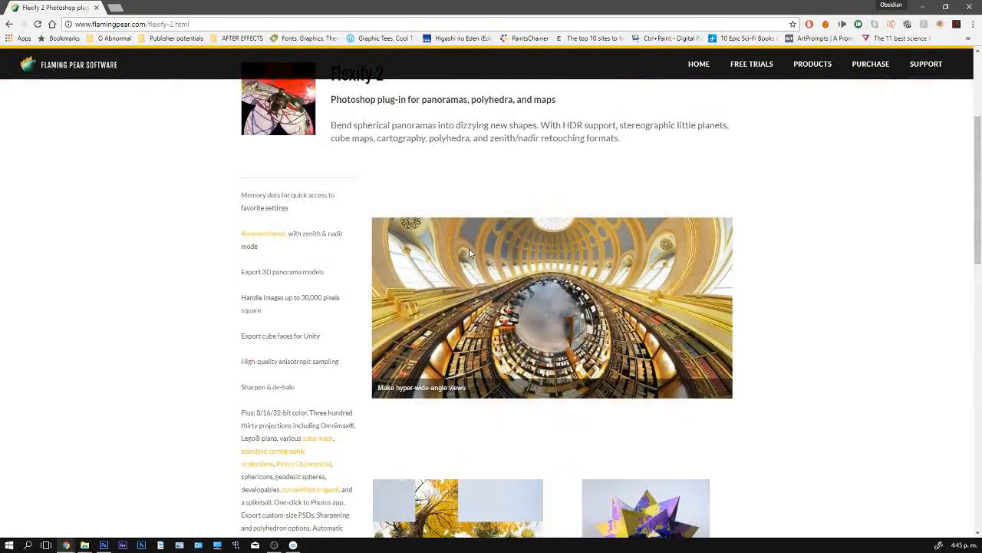
scroll(469, 248, "down", 1)
scroll(515, 357, "down", 1)
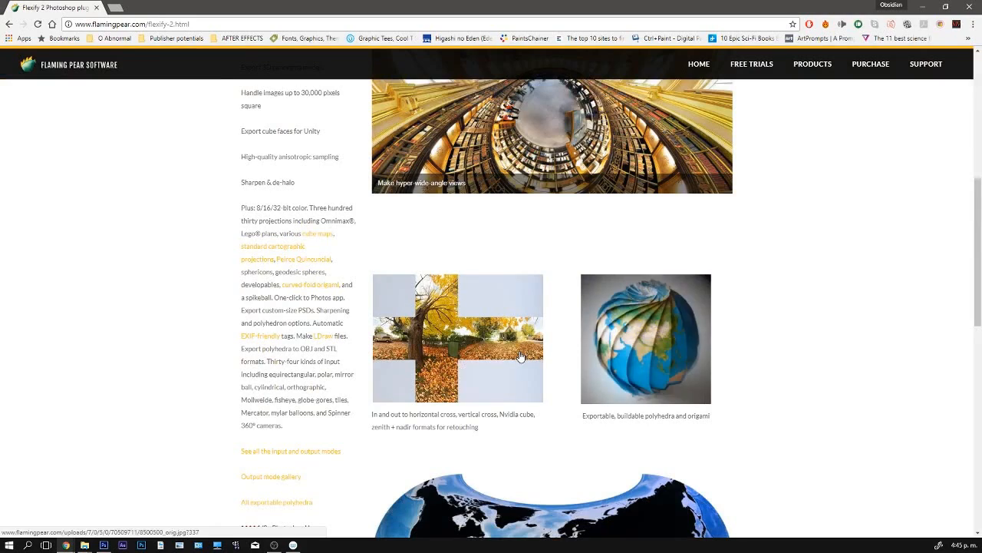
scroll(519, 355, "up", 3)
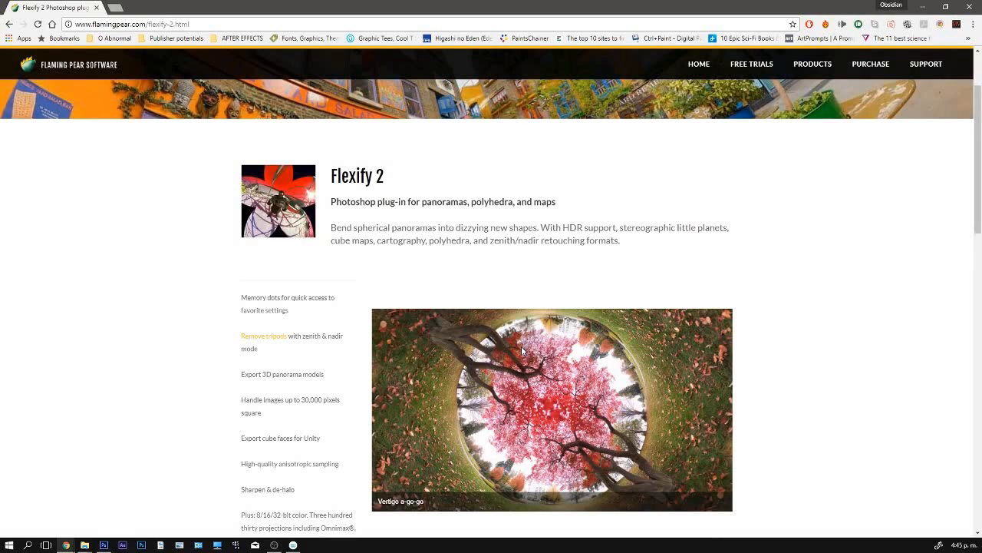
middle_click(75, 13)
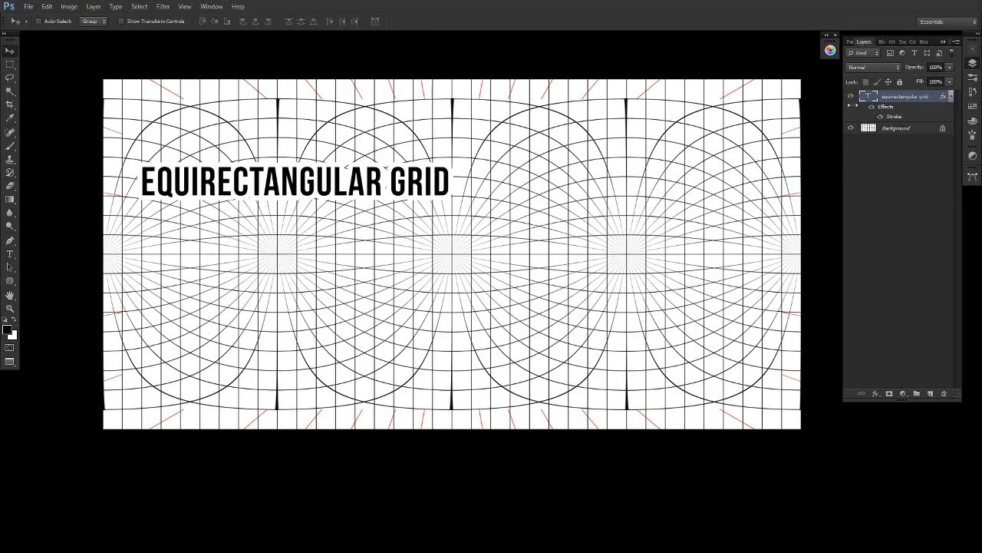
- Hide the title text layer and apply Flexify 2 to the Background, converting the equirectangular grid into a horizontal cross
left_click(852, 97)
left_click(884, 128)
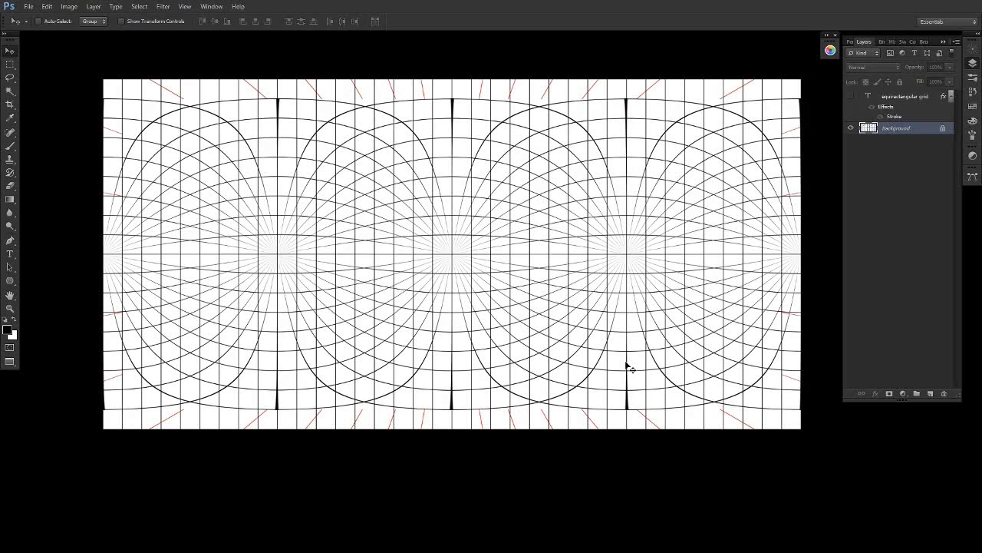
left_click(164, 7)
mouse_move(220, 213)
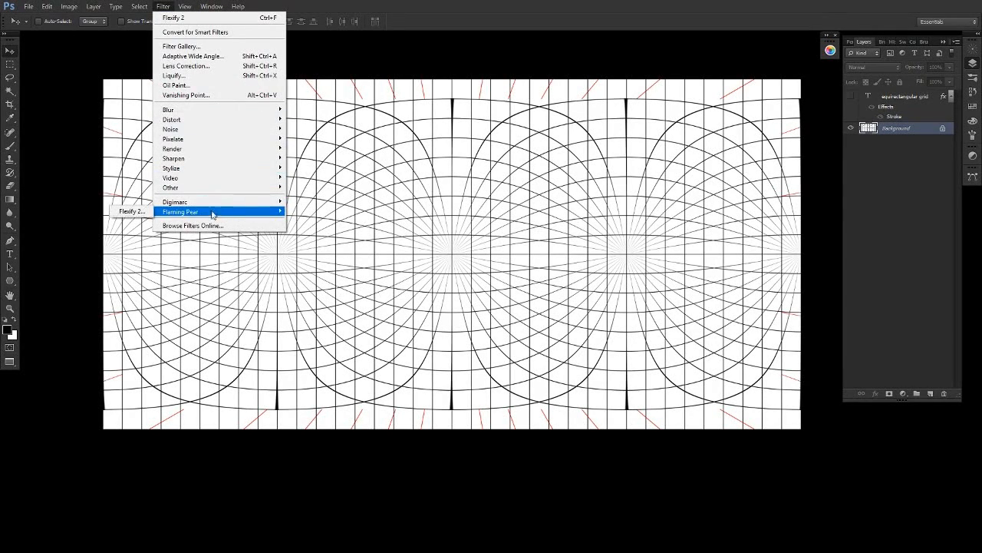
left_click(128, 213)
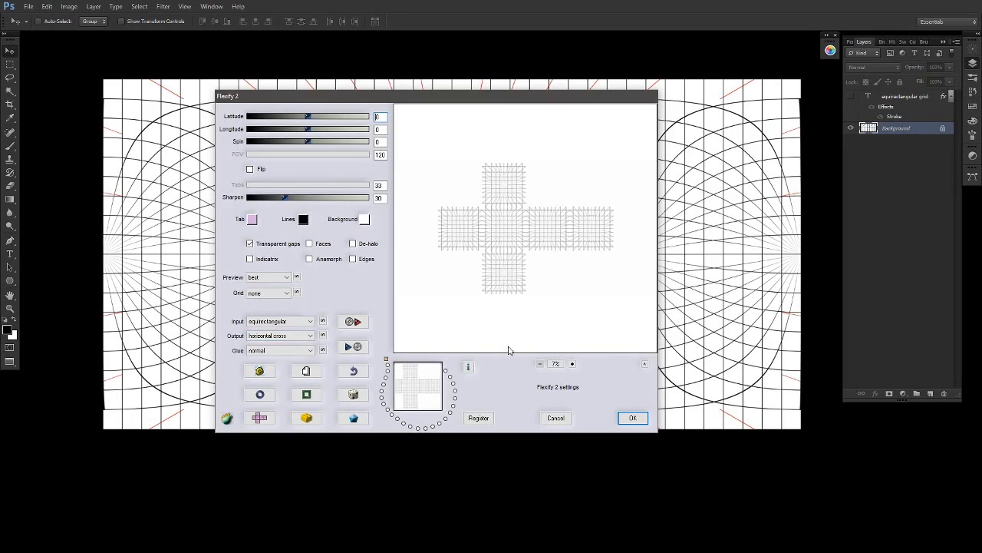
left_click(634, 417)
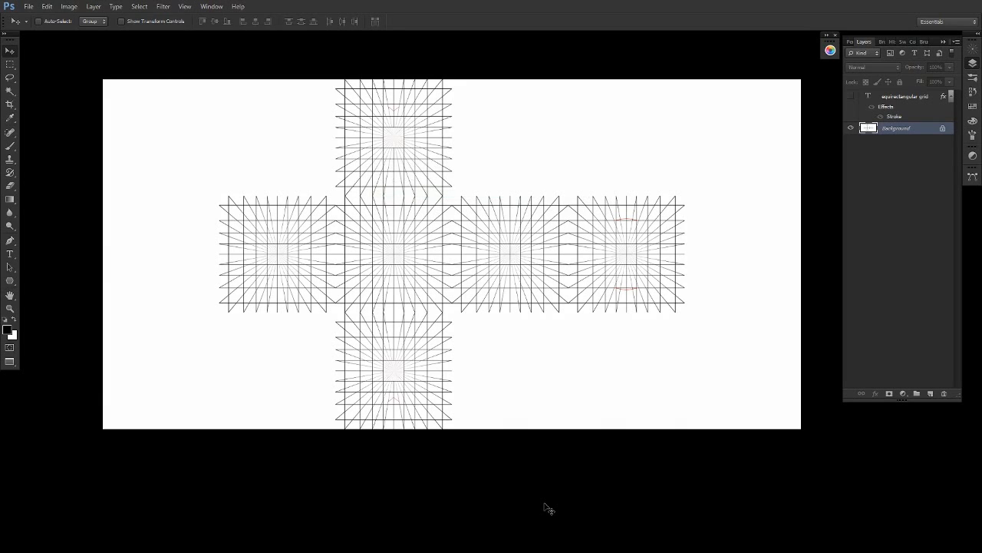
- Add a black Solid Color fill layer above the Background and invert its layer mask
left_click(902, 393)
left_click(911, 172)
left_click(875, 262)
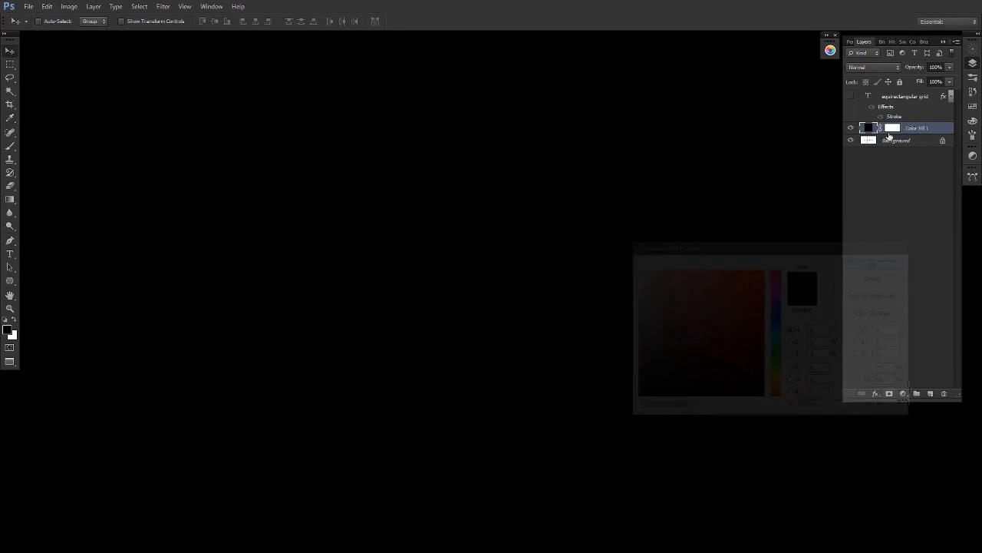
left_click(893, 128)
key("ctrl+i")
- Zoom in and paint a small character with head, eyes, ears and neck on the fill layer's mask
key("z")
left_click_drag(571, 132, 619, 132)
key("b")
left_click_drag(647, 215, 555, 335)
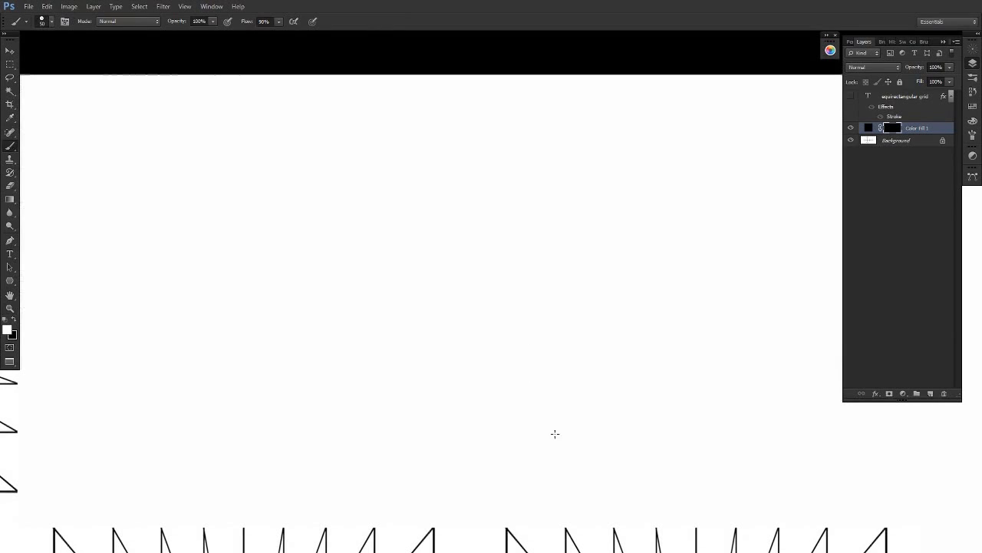
left_click_drag(445, 357, 432, 436)
key("ctrl+z")
mouse_move(443, 375)
left_mouse_down()
mouse_move(432, 446)
mouse_move(474, 449)
mouse_move(503, 372)
left_mouse_up()
mouse_move(505, 352)
left_mouse_down()
mouse_move(493, 265)
mouse_move(445, 371)
left_mouse_up()
left_click_drag(421, 332, 433, 356)
key("x")
key("x")
left_click_drag(507, 323, 505, 352)
left_click_drag(455, 312, 489, 308)
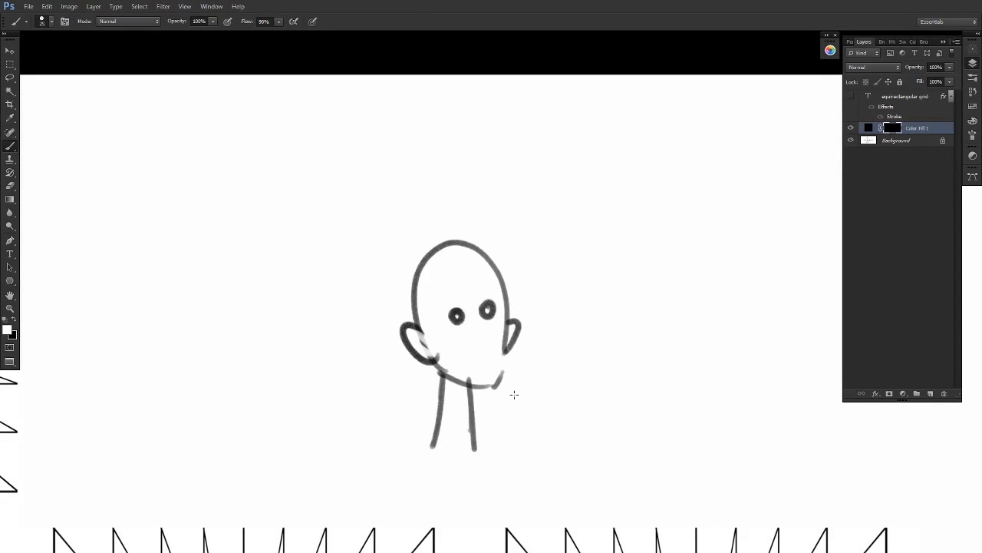
mouse_move(448, 430)
left_mouse_down()
mouse_move(434, 436)
mouse_move(460, 452)
mouse_move(477, 447)
left_mouse_up()
left_click_drag(481, 297, 484, 307)
left_click_drag(483, 321, 489, 333)
left_click_drag(439, 312, 503, 300)
left_click_drag(495, 362, 471, 370)
- Paint a globe with meridian and latitude lines around the character
mouse_move(489, 482)
left_mouse_down()
mouse_move(421, 489)
mouse_move(282, 356)
mouse_move(354, 172)
mouse_move(517, 141)
mouse_move(637, 258)
mouse_move(624, 398)
mouse_move(486, 495)
mouse_move(384, 457)
mouse_move(418, 140)
mouse_move(447, 156)
mouse_move(443, 495)
mouse_move(463, 125)
mouse_move(525, 208)
mouse_move(467, 485)
mouse_move(582, 394)
mouse_move(468, 135)
left_mouse_up()
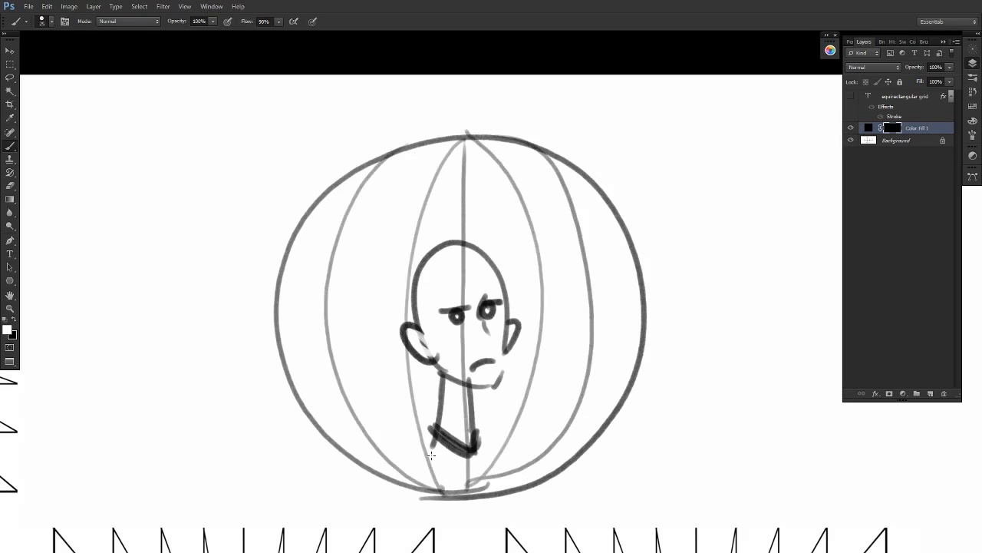
mouse_move(298, 409)
left_mouse_down()
mouse_move(491, 452)
mouse_move(591, 410)
left_mouse_up()
left_click_drag(630, 370, 311, 377)
mouse_move(284, 357)
left_mouse_down()
mouse_move(577, 321)
mouse_move(277, 294)
mouse_move(568, 221)
left_mouse_up()
left_click_drag(618, 240, 290, 264)
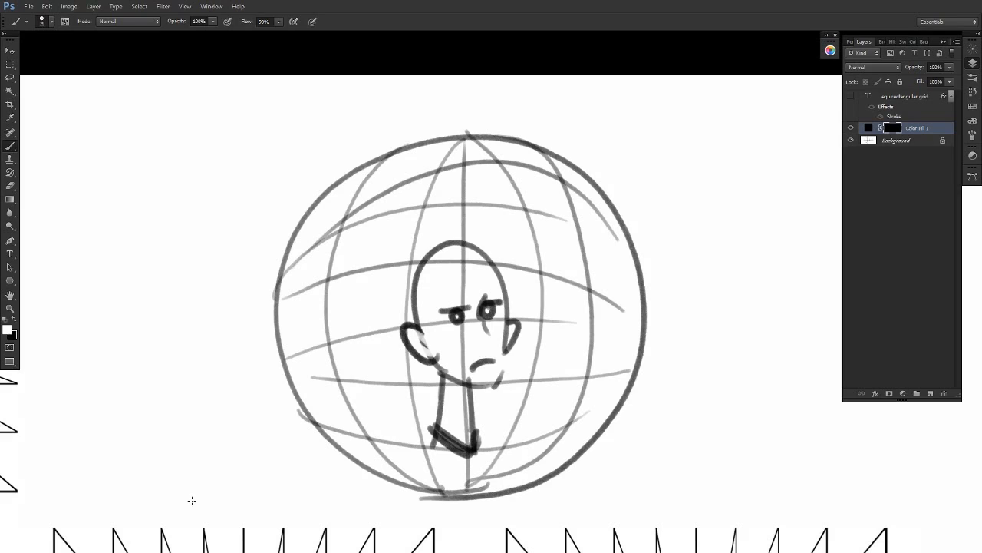
- Erase the character and globe sketch from the mask
key("e")
mouse_move(299, 307)
left_mouse_down()
mouse_move(403, 131)
mouse_move(397, 481)
mouse_move(676, 308)
left_mouse_up()
key("b")
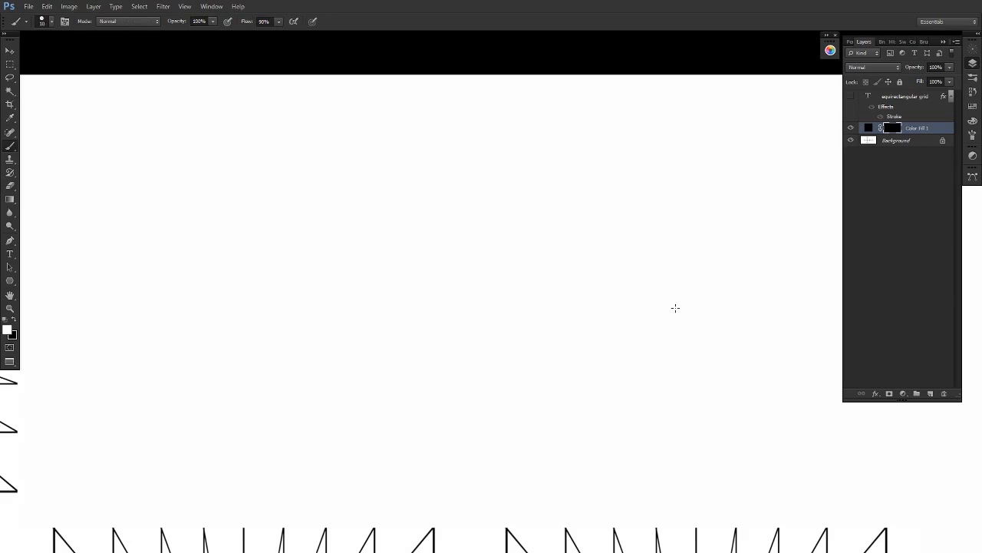
- Paint a new small bald character with eyes, ears, mouth and neck using a larger brush
left_click_drag(424, 391, 423, 454)
key("ctrl+z")
key("bracketright")
left_click_drag(432, 393, 430, 426)
left_click_drag(477, 395, 477, 439)
left_click_drag(434, 381, 507, 378)
mouse_move(516, 345)
left_mouse_down()
mouse_move(511, 287)
mouse_move(415, 281)
mouse_move(427, 366)
mouse_move(409, 343)
left_mouse_up()
mouse_move(427, 364)
left_mouse_down()
mouse_move(397, 360)
mouse_move(434, 382)
left_mouse_up()
left_click_drag(514, 347, 511, 379)
left_click_drag(455, 323, 501, 319)
left_click_drag(458, 378, 508, 372)
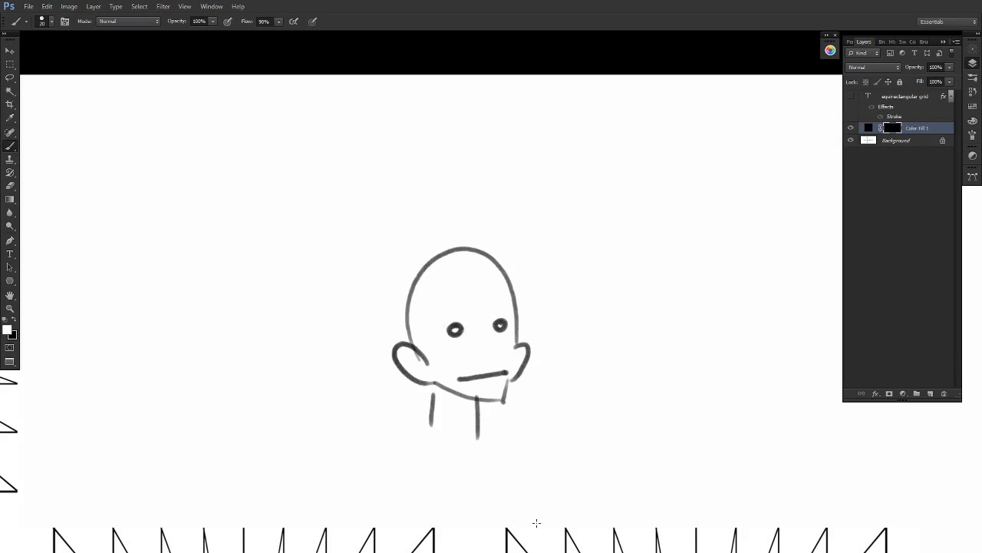
- Draw a perspective box around the character
mouse_move(339, 205)
left_mouse_down()
mouse_move(369, 445)
mouse_move(624, 458)
mouse_move(729, 416)
left_mouse_up()
mouse_move(488, 502)
left_mouse_down()
mouse_move(481, 205)
mouse_move(633, 190)
mouse_move(712, 204)
mouse_move(714, 406)
left_mouse_up()
mouse_move(474, 212)
left_mouse_down()
mouse_move(342, 201)
mouse_move(531, 179)
mouse_move(710, 184)
left_mouse_up()
left_click_drag(538, 181, 547, 405)
mouse_move(342, 435)
left_mouse_down()
mouse_move(549, 398)
mouse_move(727, 417)
mouse_move(660, 399)
left_mouse_up()
key("z")
left_click_drag(635, 468, 604, 311)
key("b")
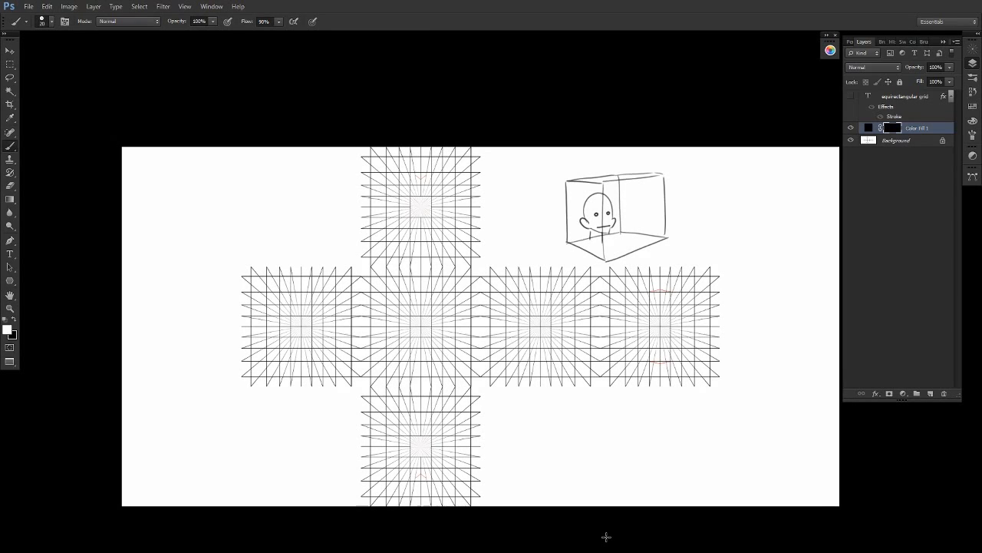
- Letter FRONT on the centre face and SIDES on the face to its right
mouse_move(382, 317)
left_mouse_down()
mouse_move(394, 343)
mouse_move(411, 327)
mouse_move(443, 342)
left_mouse_up()
left_click_drag(436, 320, 457, 321)
left_click_drag(523, 318, 511, 338)
mouse_move(535, 320)
left_mouse_down()
mouse_move(513, 337)
mouse_move(542, 341)
left_mouse_up()
left_click_drag(542, 321, 544, 340)
mouse_move(560, 321)
left_mouse_down()
mouse_move(570, 341)
mouse_move(568, 320)
left_mouse_up()
left_click_drag(560, 331, 566, 331)
left_click_drag(580, 321, 570, 341)
- Letter SIDES on the leftmost face and BACK on the rightmost face
left_click_drag(268, 319, 255, 340)
left_click_drag(277, 322, 283, 342)
mouse_move(283, 322)
left_mouse_down()
mouse_move(284, 343)
mouse_move(318, 342)
left_mouse_up()
mouse_move(302, 333)
left_mouse_down()
mouse_move(314, 333)
mouse_move(317, 321)
left_mouse_up()
left_click_drag(331, 321, 321, 342)
left_click_drag(637, 319, 635, 335)
mouse_move(628, 319)
left_mouse_down()
mouse_move(646, 322)
mouse_move(631, 335)
left_mouse_up()
mouse_move(666, 319)
left_mouse_down()
mouse_move(659, 337)
mouse_move(673, 338)
left_mouse_up()
left_click_drag(661, 330, 672, 330)
left_click_drag(685, 318, 690, 339)
mouse_move(694, 316)
left_mouse_down()
mouse_move(694, 338)
mouse_move(696, 330)
left_mouse_up()
left_click_drag(697, 328, 709, 340)
- Letter TOP on the upper face and FLOOR on the lower face of the cross
left_click_drag(394, 192, 392, 218)
left_click_drag(383, 193, 411, 197)
mouse_move(430, 192)
left_mouse_down()
mouse_move(428, 218)
mouse_move(431, 206)
left_mouse_up()
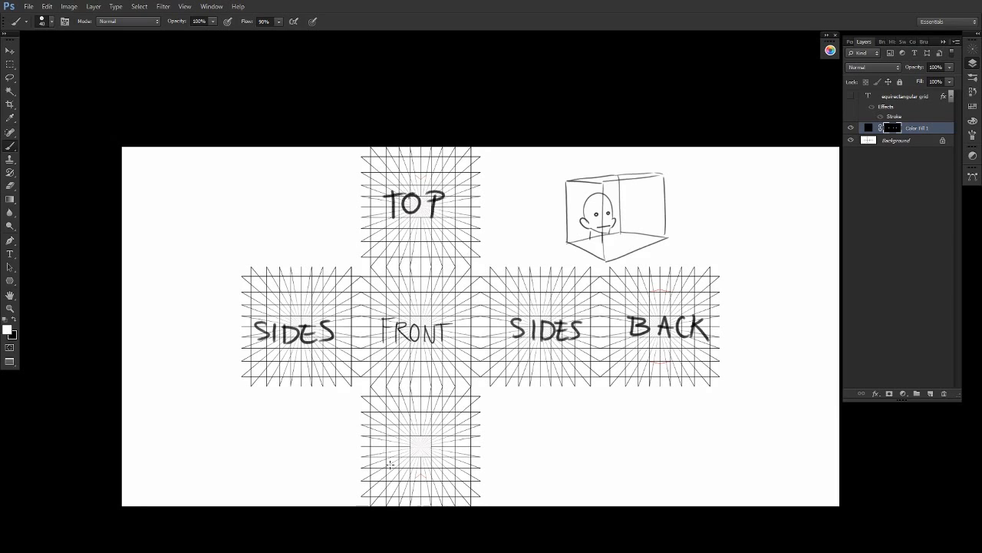
mouse_move(384, 437)
left_mouse_down()
mouse_move(384, 461)
mouse_move(399, 437)
left_mouse_up()
left_click_drag(384, 450, 413, 463)
mouse_move(424, 443)
left_mouse_down()
mouse_move(443, 445)
mouse_move(451, 464)
left_mouse_up()
left_click_drag(451, 440, 463, 465)
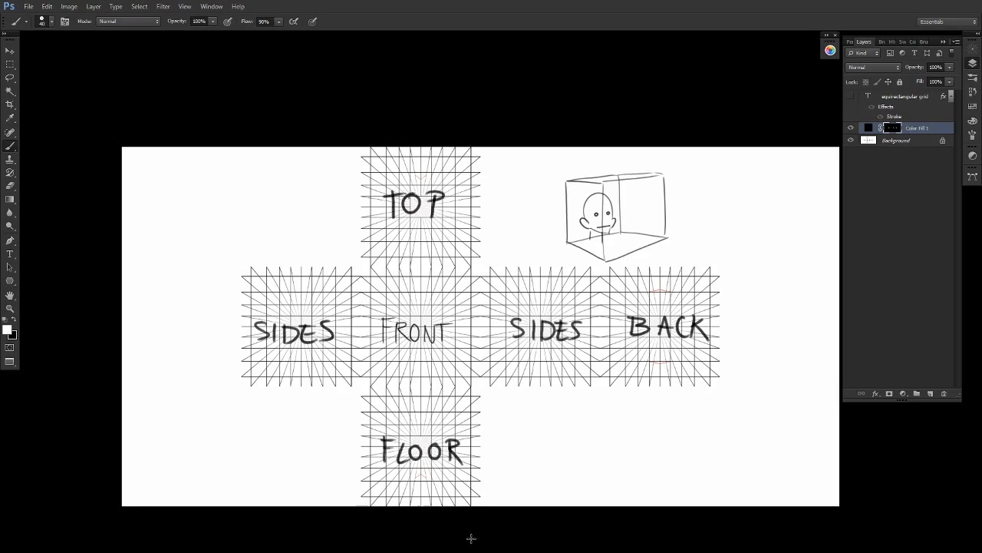
- Trace over the edges of the box sketch with bolder strokes
left_click_drag(603, 261, 665, 238)
left_click_drag(566, 242, 604, 261)
left_click_drag(565, 182, 568, 243)
left_click_drag(602, 185, 603, 258)
left_click_drag(602, 185, 663, 177)
left_click_drag(664, 177, 665, 233)
left_click_drag(577, 181, 602, 179)
left_click_drag(618, 175, 661, 175)
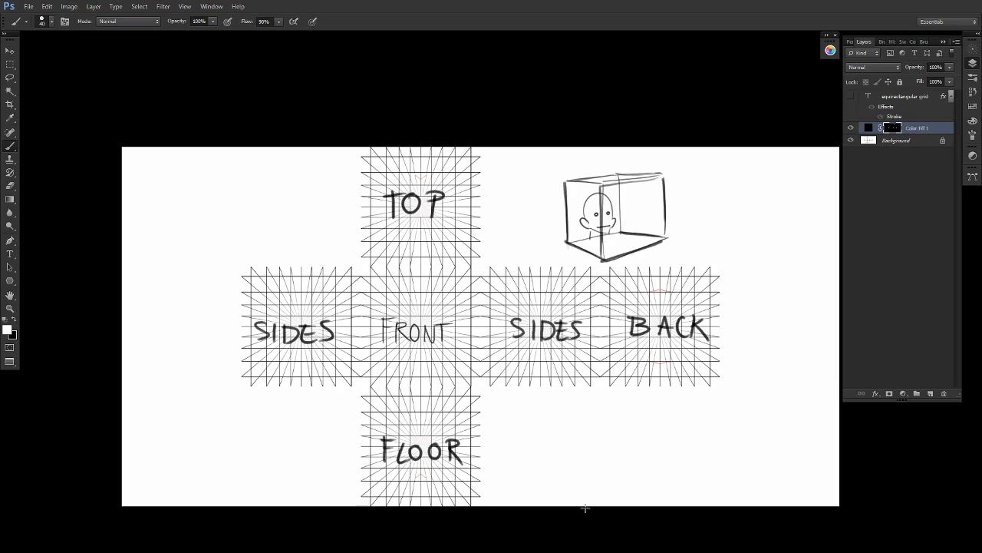
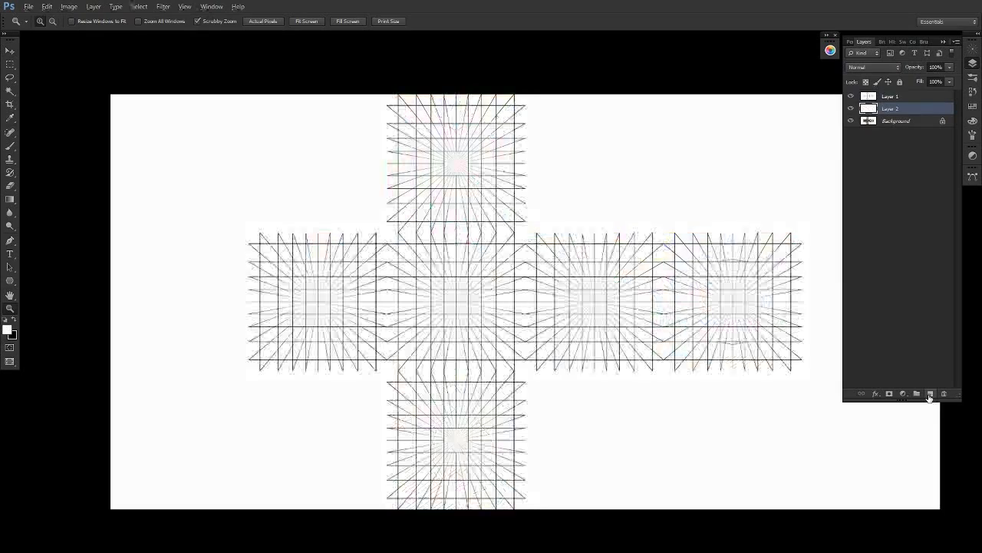
- Lower the opacity of the white layer between the grid and the artwork to 34%
left_click(927, 77)
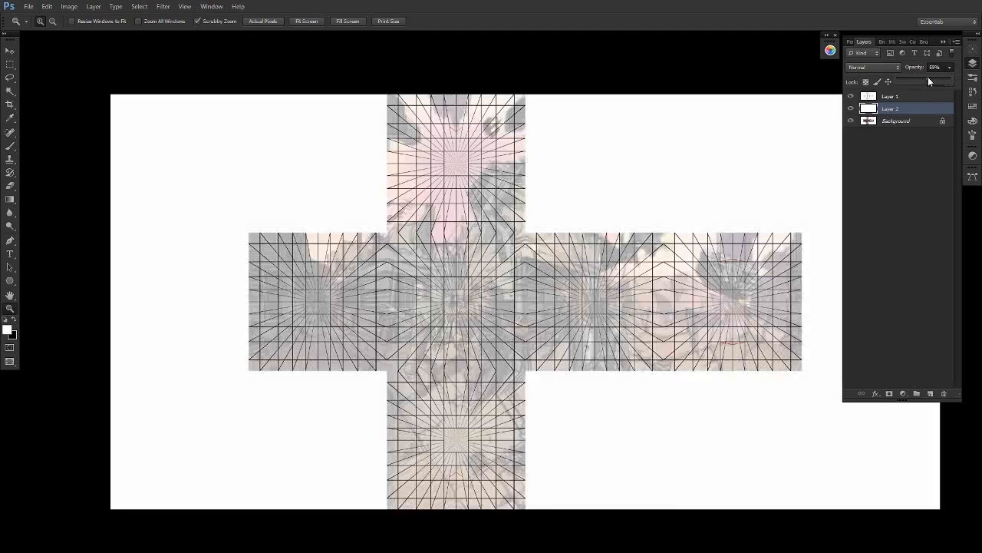
left_click_drag(924, 77, 914, 77)
- Examine how the street scene's side, back, top and floor faces follow the overlaid perspective grid
left_click_drag(467, 294, 642, 270)
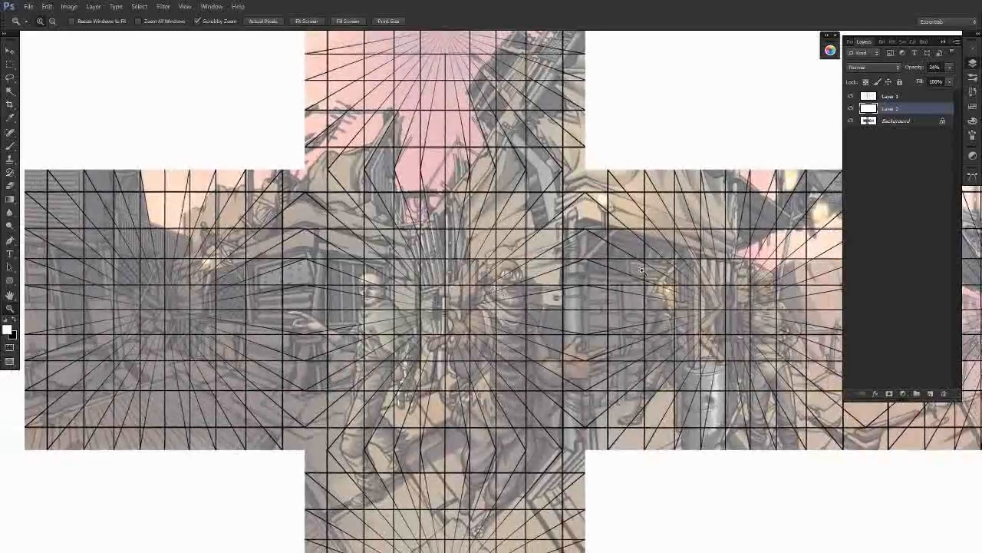
left_click_drag(687, 416, 516, 433)
left_click_drag(757, 449, 572, 444)
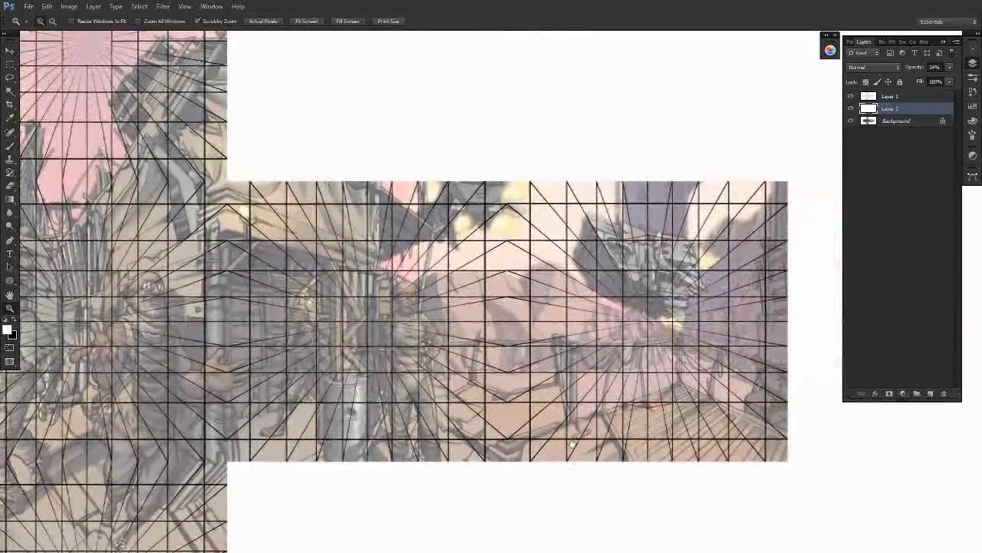
key("b")
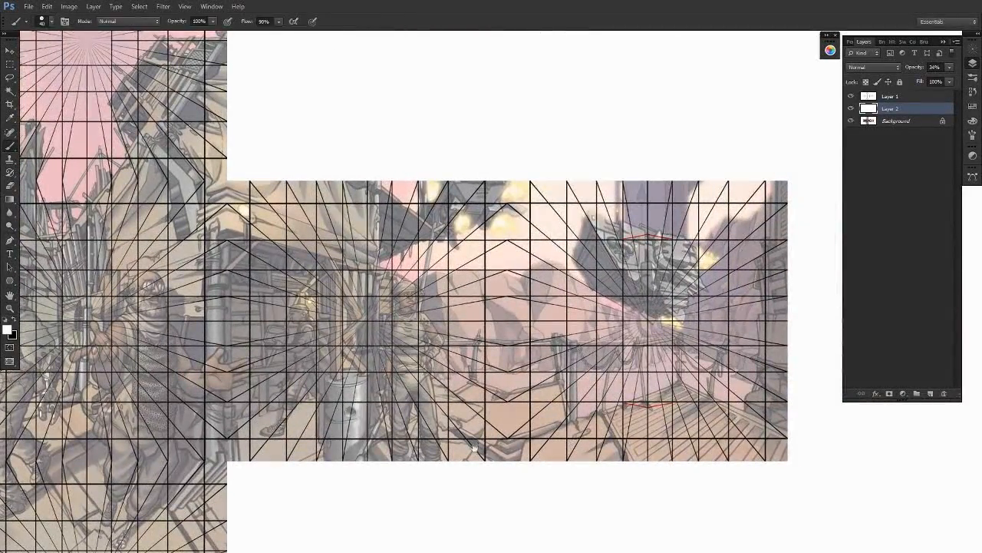
mouse_move(284, 293)
left_mouse_down()
mouse_move(561, 420)
mouse_move(662, 512)
left_mouse_up()
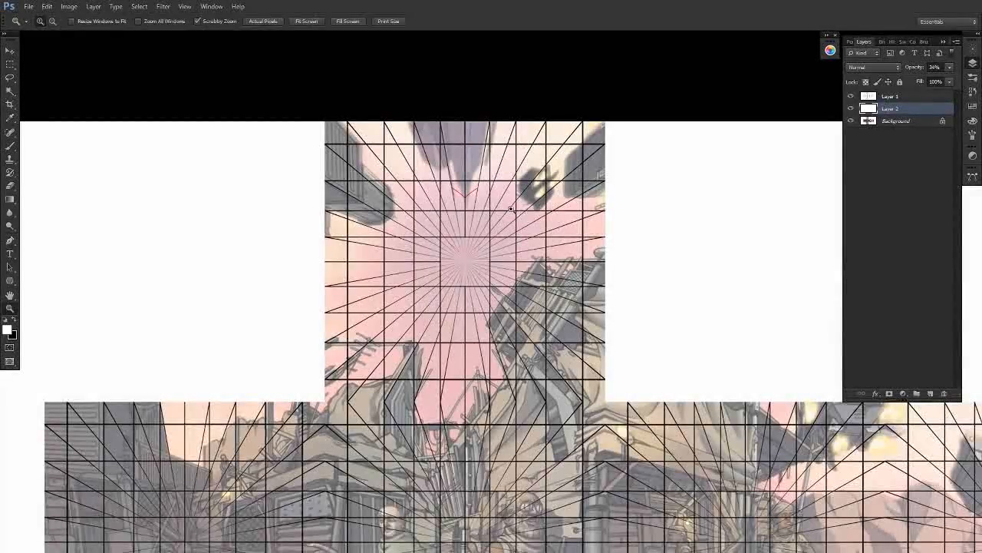
left_click_drag(507, 202, 523, 198)
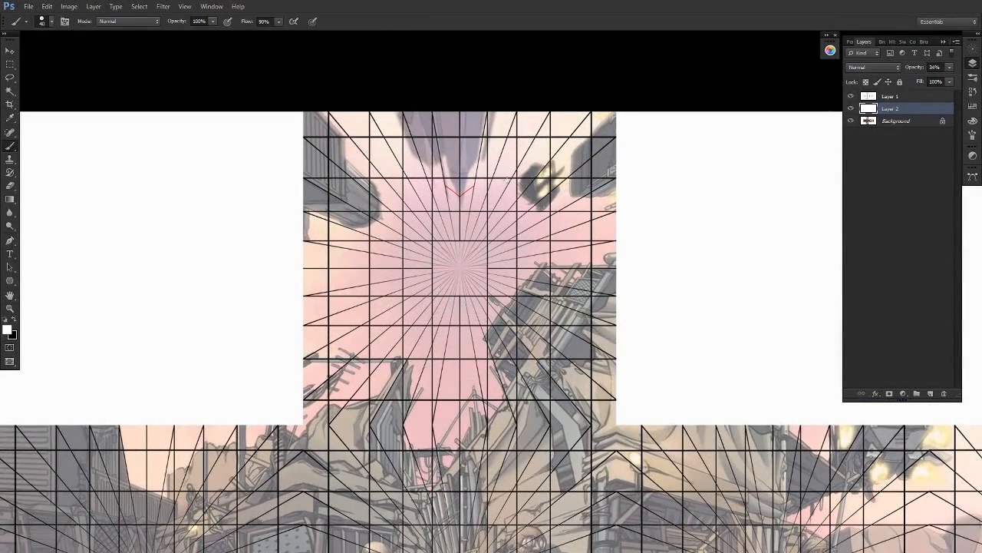
left_click_drag(571, 510, 563, 325)
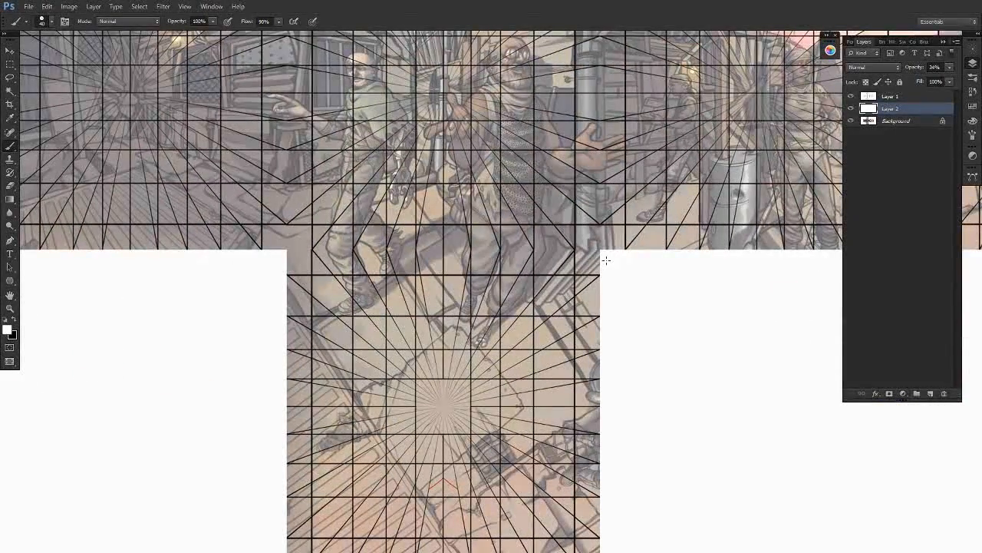
left_click_drag(606, 260, 610, 233)
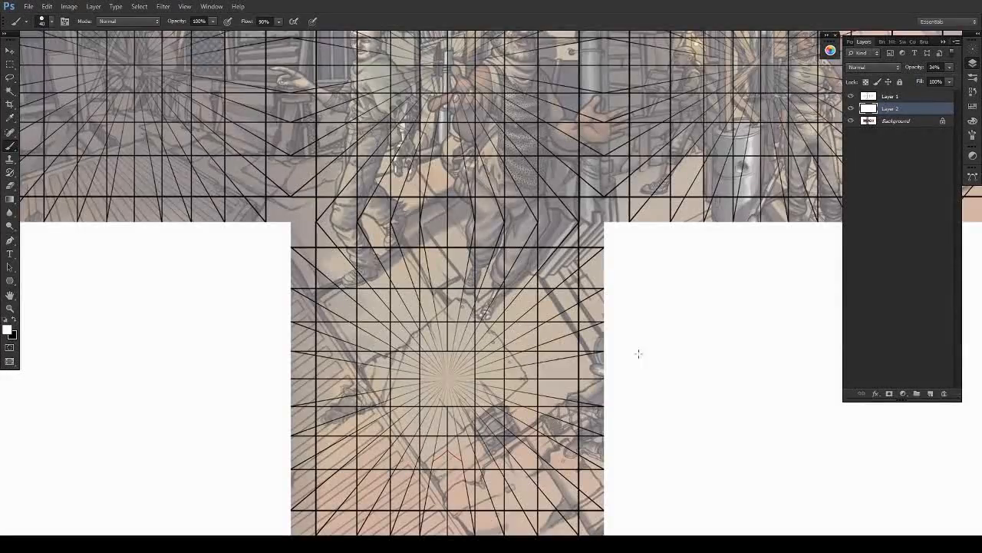
mouse_move(484, 239)
left_mouse_down()
mouse_move(603, 347)
mouse_move(678, 444)
mouse_move(507, 469)
left_mouse_up()
left_click_drag(701, 441, 673, 492)
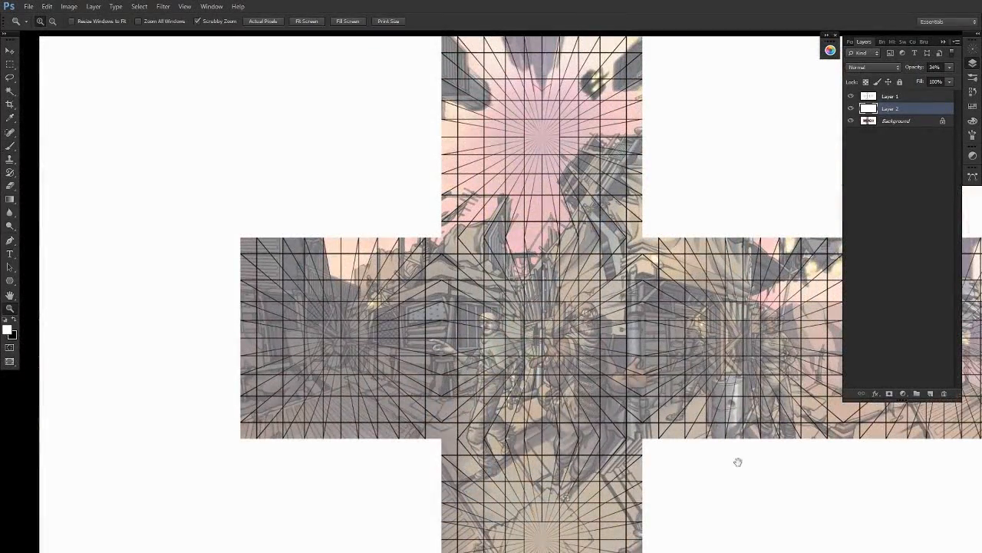
left_click_drag(736, 460, 634, 353)
left_click(708, 361, "alt")
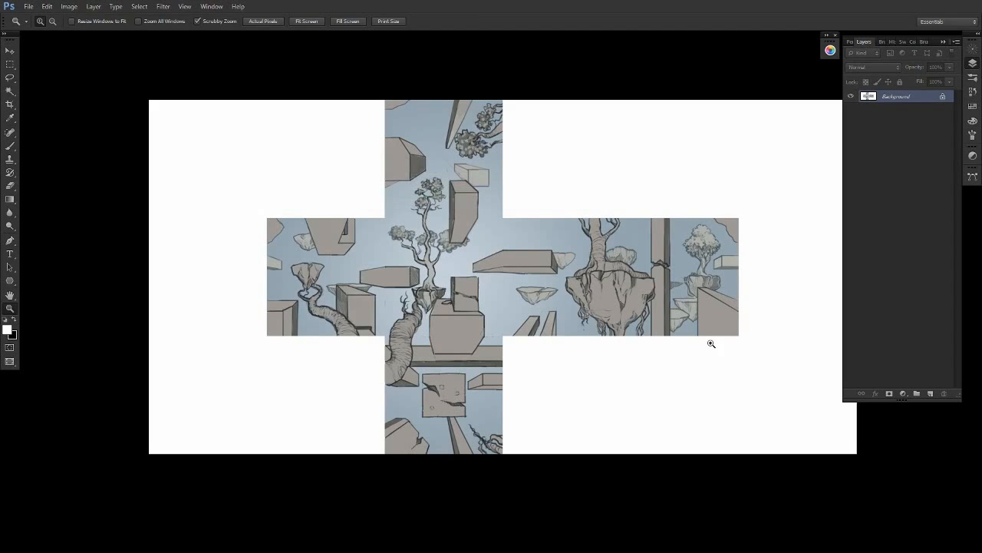
- Paste the cube-map grid over the floating-rocks drawing and set the grid layer's blend mode to Multiply
left_click_drag(630, 271, 667, 260)
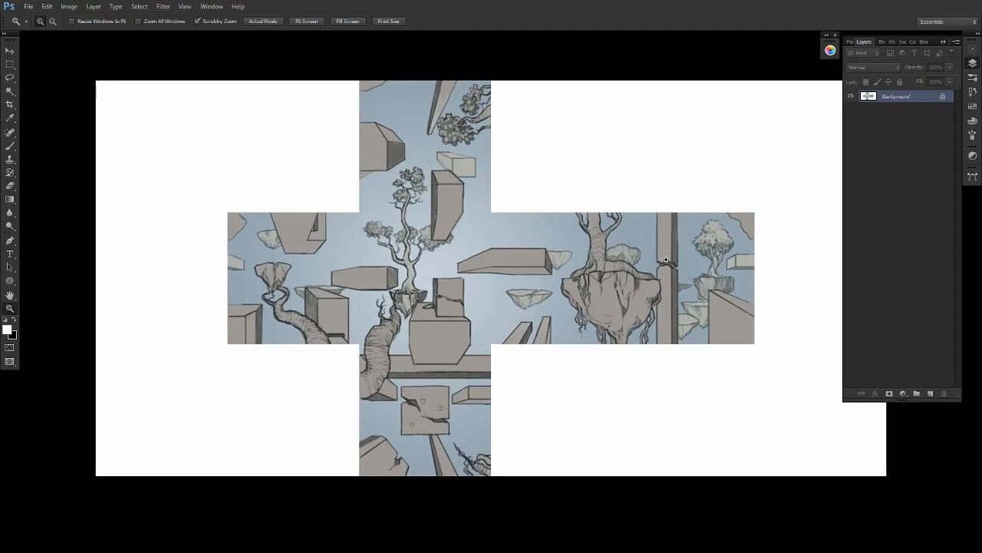
key("ctrl+v")
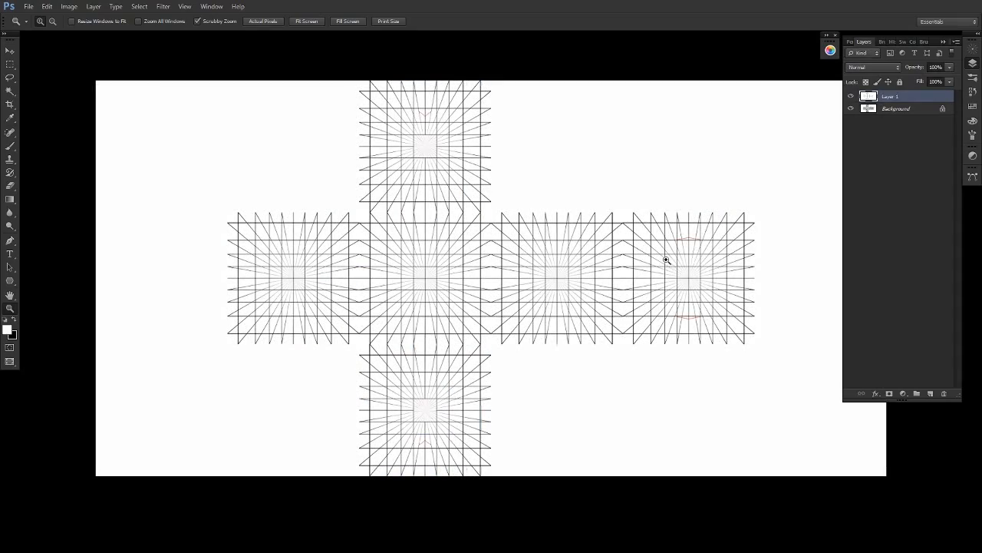
left_click(898, 68)
left_click(871, 115)
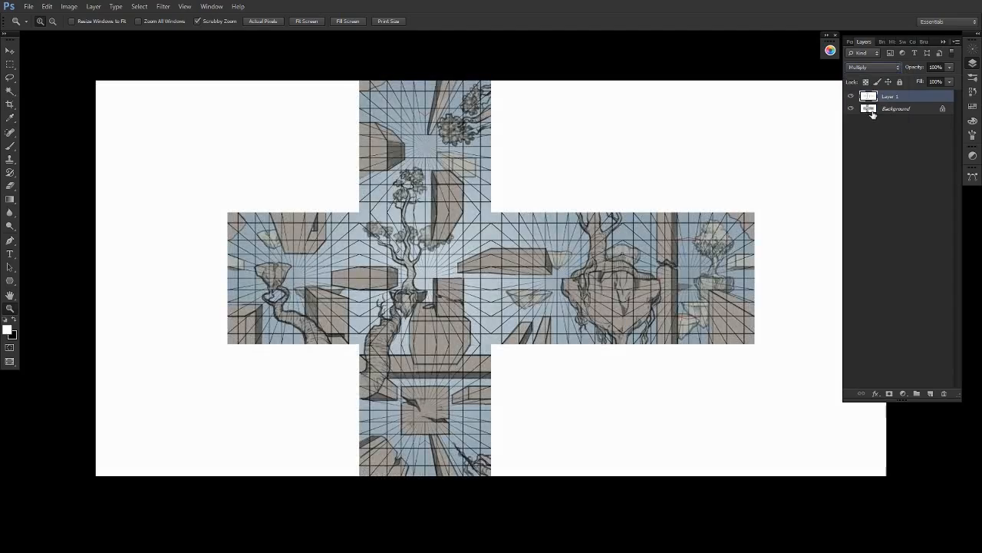
- Add a new layer and trace in pink the angled edges of the two horizontal blocks beside the tree
left_click_drag(412, 286, 448, 284)
key("b")
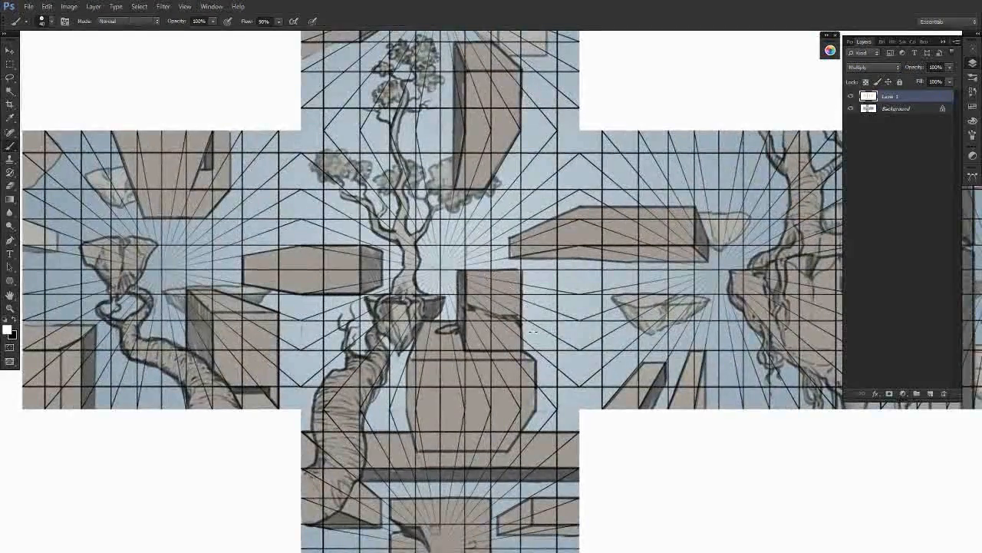
left_click_drag(545, 299, 616, 323)
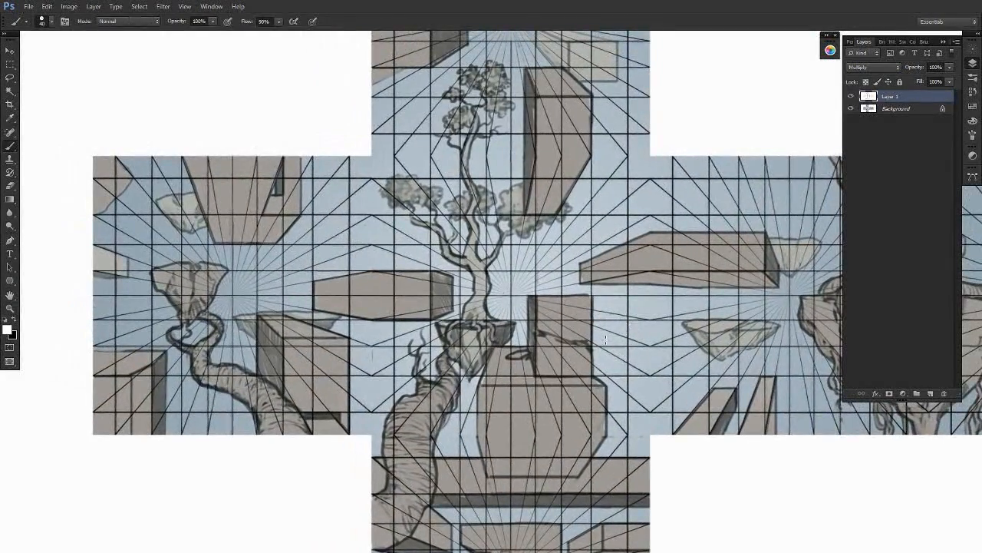
left_click(930, 393)
left_click_drag(596, 342, 685, 344)
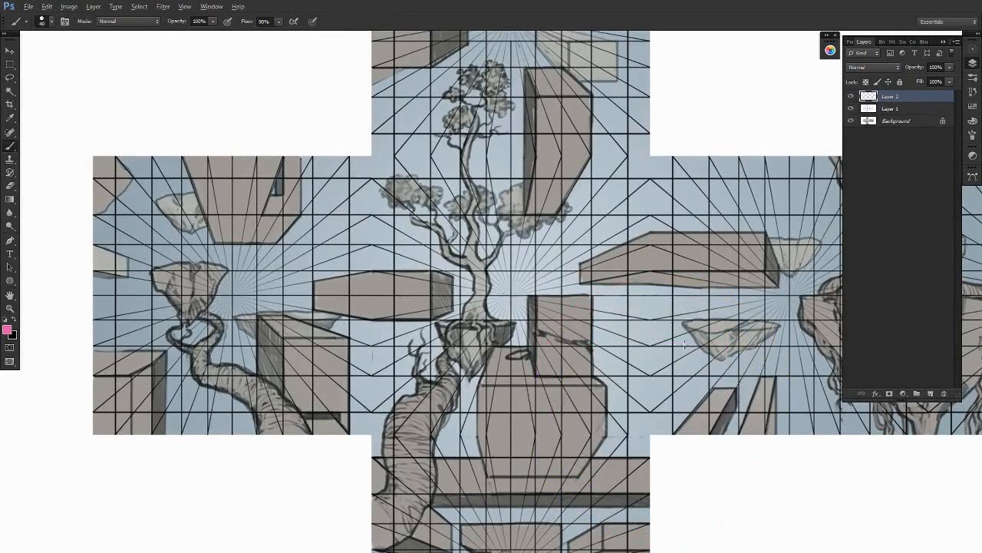
left_click_drag(651, 233, 574, 265)
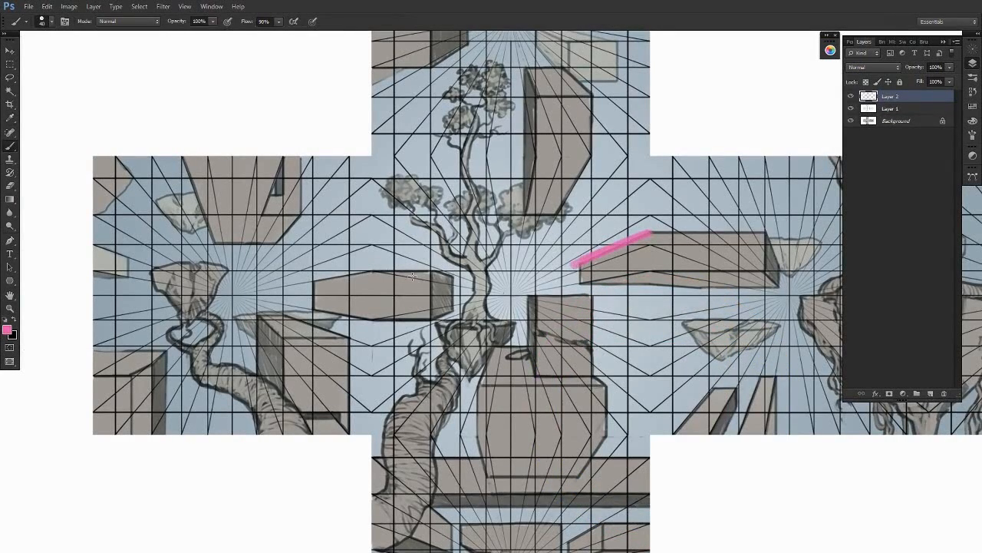
mouse_move(426, 268)
left_mouse_down()
mouse_move(452, 277)
mouse_move(426, 324)
left_mouse_up()
- Trace pink lines along the slanted pillars, block end and floating rock toward the vanishing point of the face right of centre
mouse_move(737, 435)
left_mouse_down()
mouse_move(515, 434)
mouse_move(564, 297)
left_mouse_up()
left_click_drag(538, 449, 565, 298)
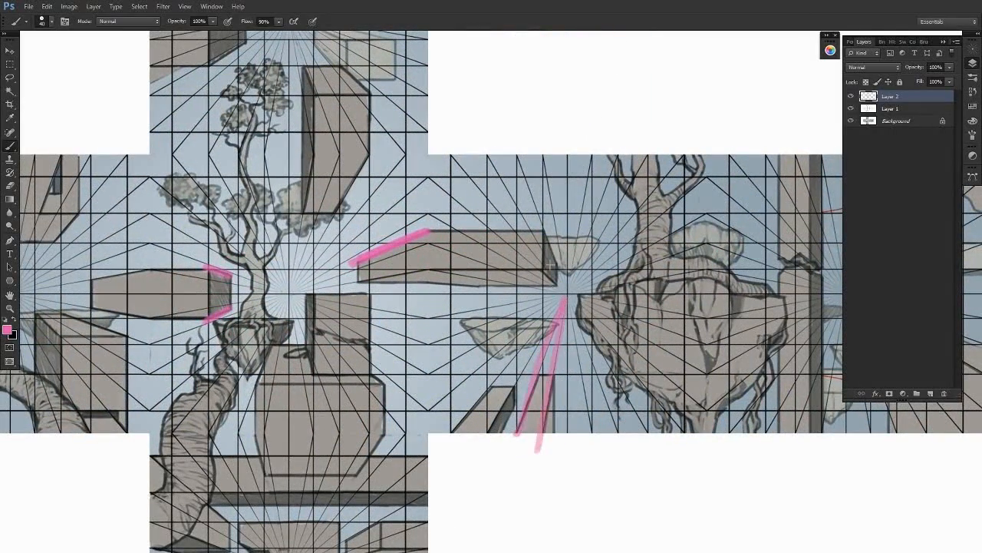
mouse_move(544, 233)
left_mouse_down()
mouse_move(566, 294)
mouse_move(694, 279)
left_mouse_up()
left_click_drag(580, 298, 686, 427)
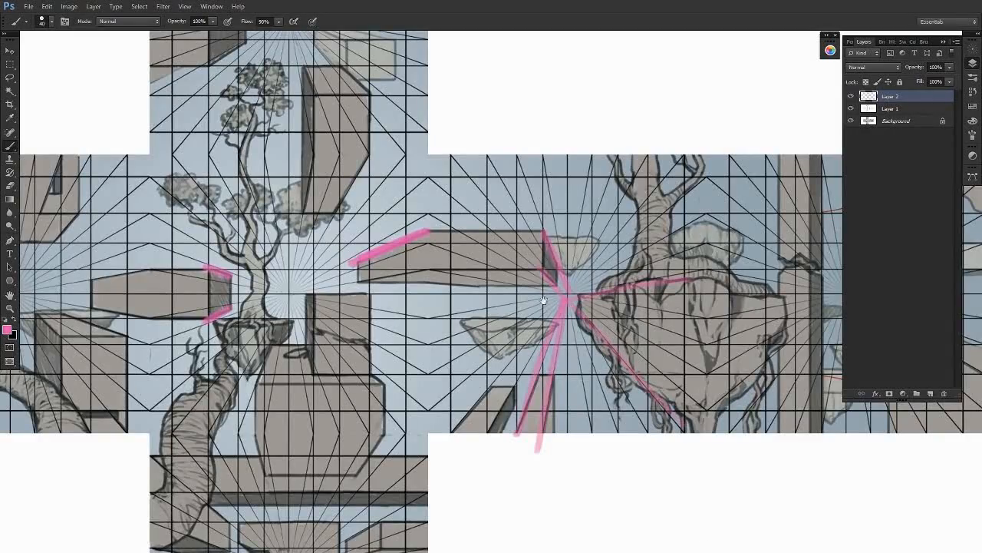
- Trace pink lines along the edges of the tall block beside the tree toward the centre face's vanishing point
left_click_drag(543, 299, 707, 430)
left_click_drag(530, 290, 454, 462)
left_click_drag(477, 286, 438, 469)
left_click_drag(656, 266, 684, 151)
- Delete the layer holding the pink perspective strokes
mouse_move(739, 342)
left_mouse_down()
mouse_move(696, 432)
mouse_move(571, 445)
left_mouse_up()
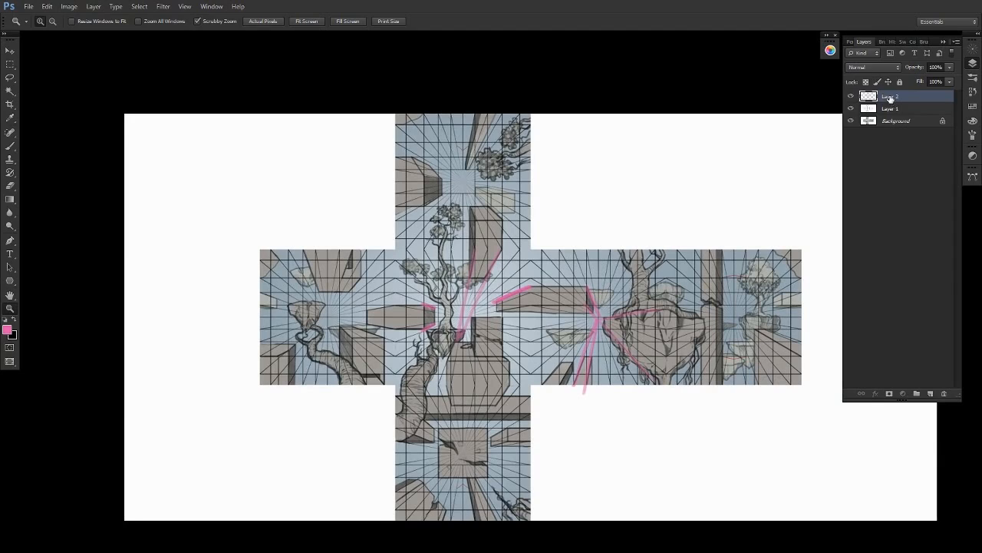
key("Delete")
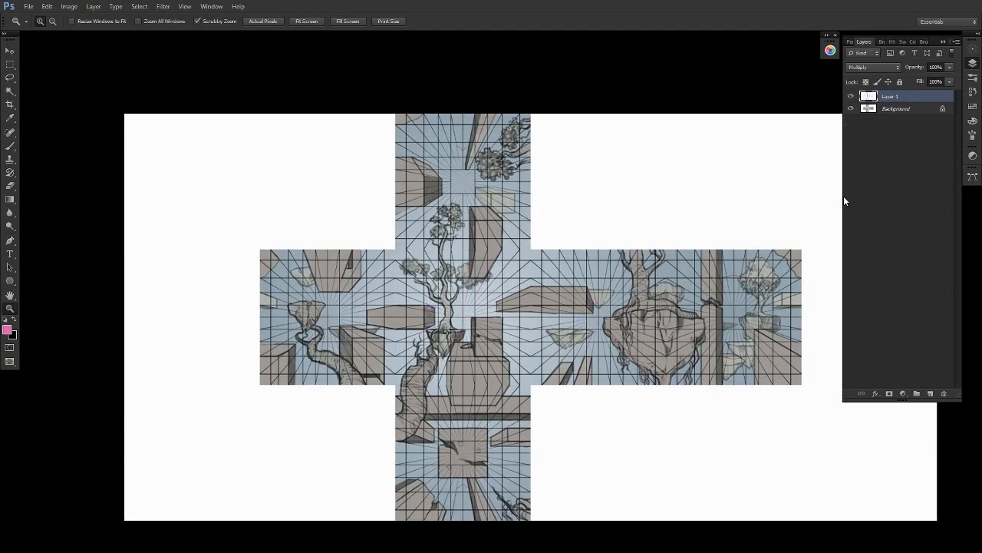
- In the cube-map grid document, clear the selection and show the Color Fill 1 layer
left_click(571, 283)
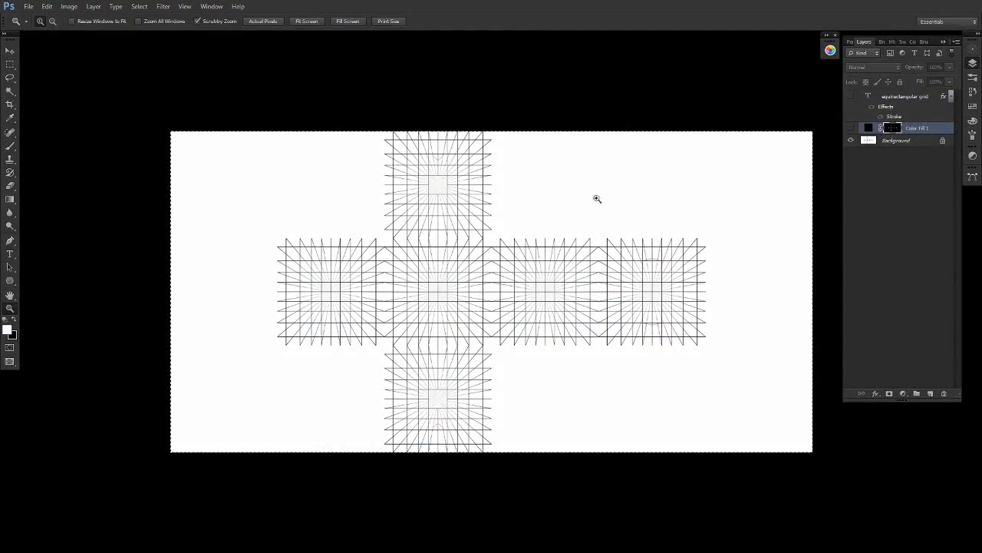
left_click(548, 224)
key("v")
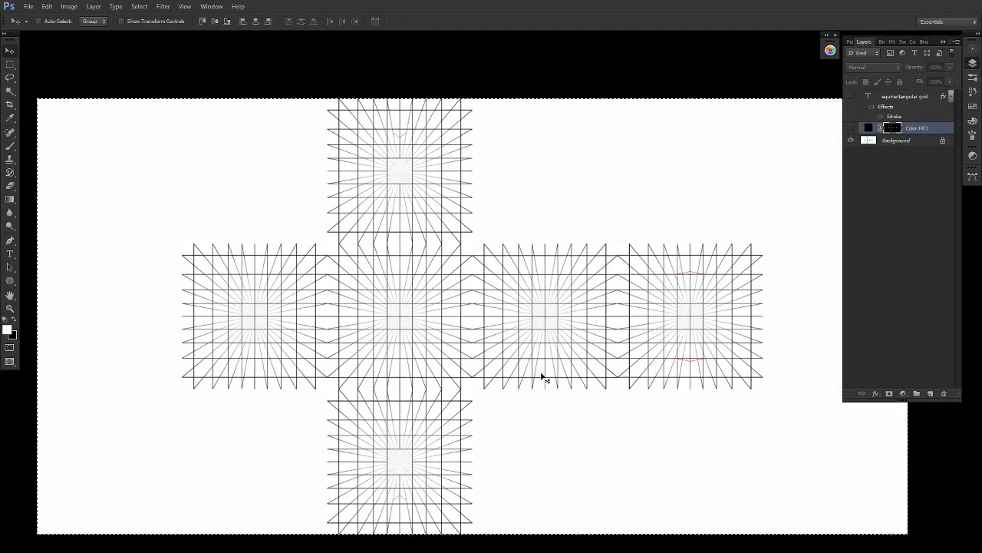
key("ctrl+d")
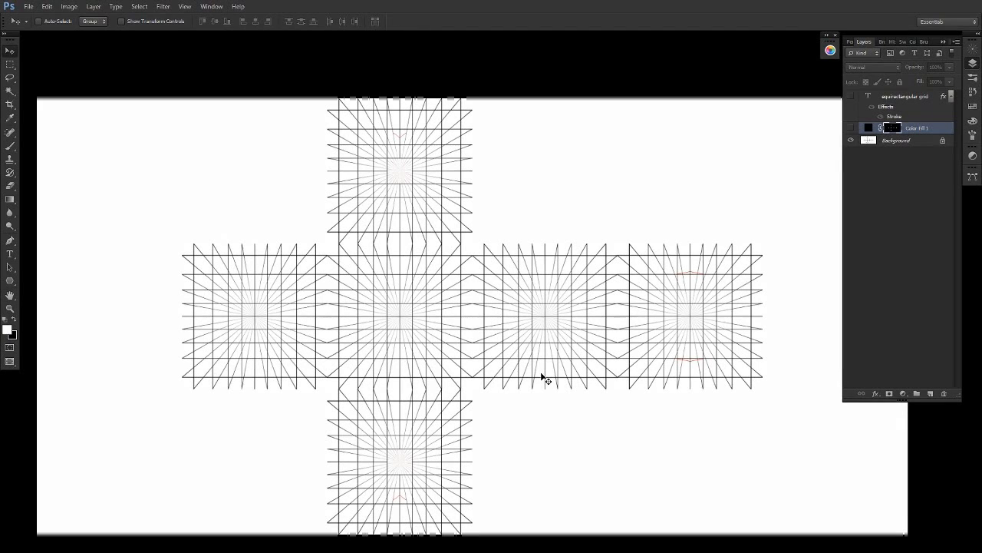
key("z")
left_click_drag(498, 226, 493, 232)
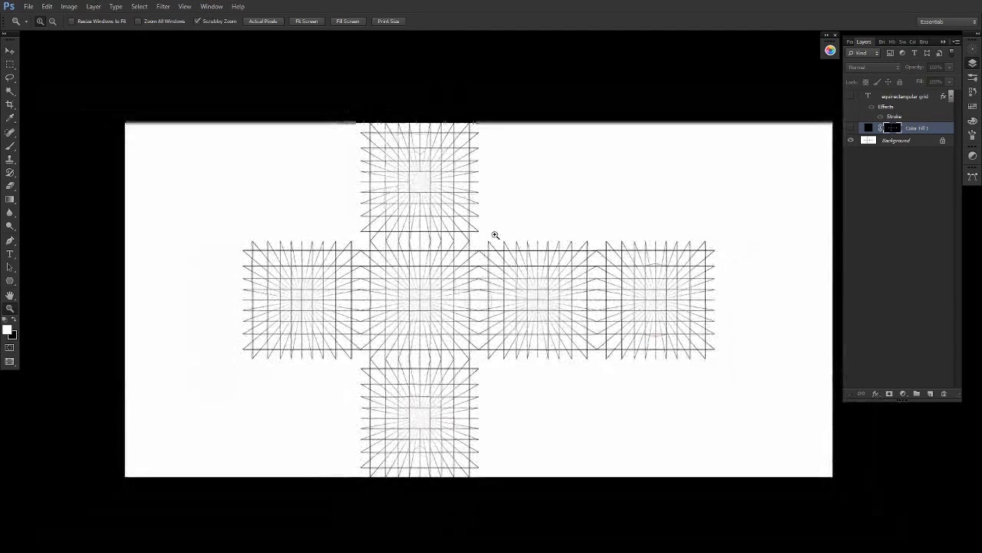
key("b")
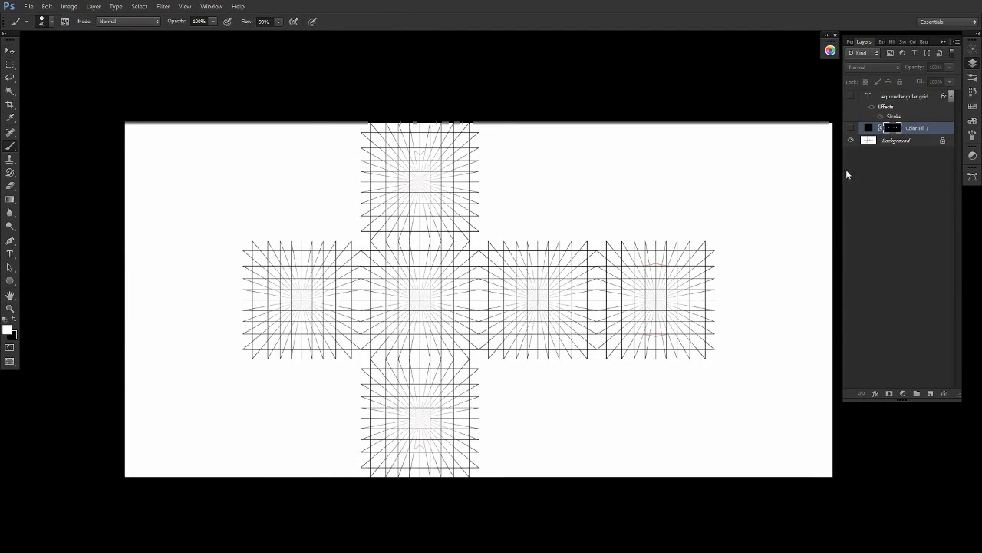
left_click(850, 128)
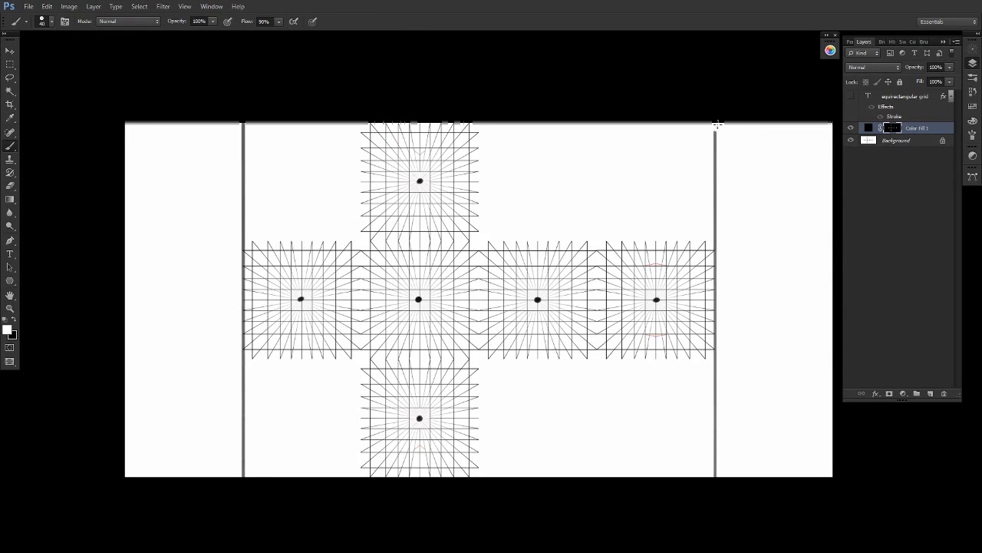
- Darken the upper part of the boundary line right of the cross and hatch the blank canvas beyond it
left_click_drag(715, 122, 719, 242)
left_click_drag(730, 470, 833, 414)
left_click_drag(728, 446, 833, 401)
left_click_drag(727, 419, 833, 365)
left_click_drag(726, 394, 832, 343)
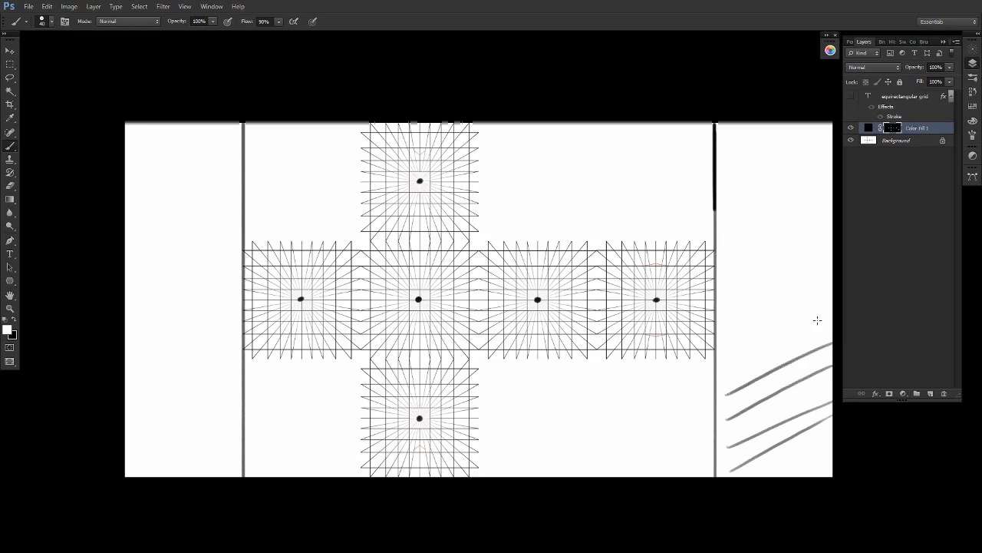
left_click_drag(734, 357, 819, 317)
left_click_drag(731, 330, 817, 292)
left_click_drag(728, 300, 814, 267)
left_click_drag(732, 258, 796, 232)
left_click_drag(737, 223, 802, 197)
left_click_drag(766, 166, 813, 151)
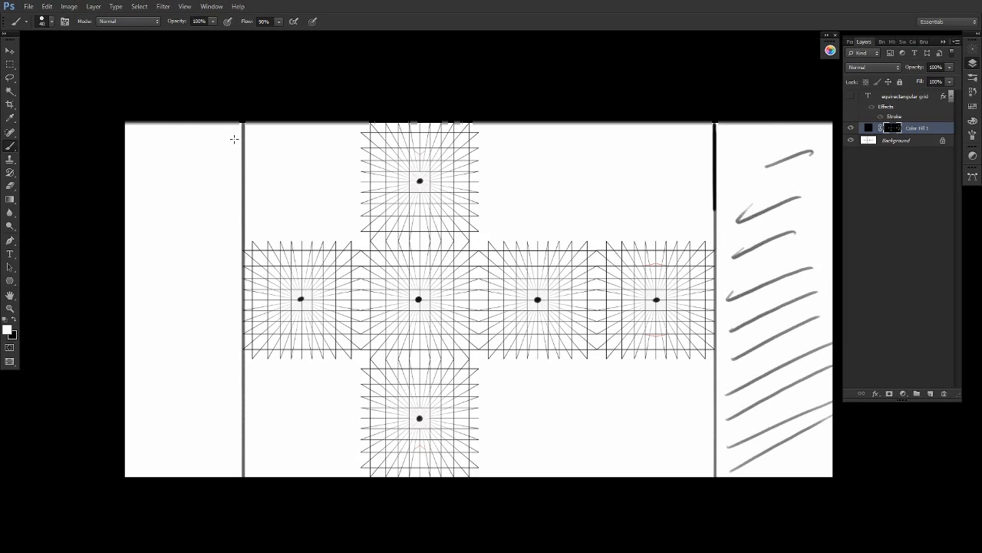
- Hatch the upper part of the blank canvas to the left of the cross
left_click_drag(234, 139, 244, 160)
mouse_move(250, 165)
left_mouse_down()
mouse_move(169, 114)
mouse_move(225, 180)
left_mouse_up()
left_click_drag(232, 189, 214, 210)
mouse_move(228, 228)
left_mouse_down()
mouse_move(124, 144)
mouse_move(203, 274)
left_mouse_up()
- Undo the hatching strokes on both sides of the cross one by one
key("ctrl+alt+z")
key("ctrl+alt+z")
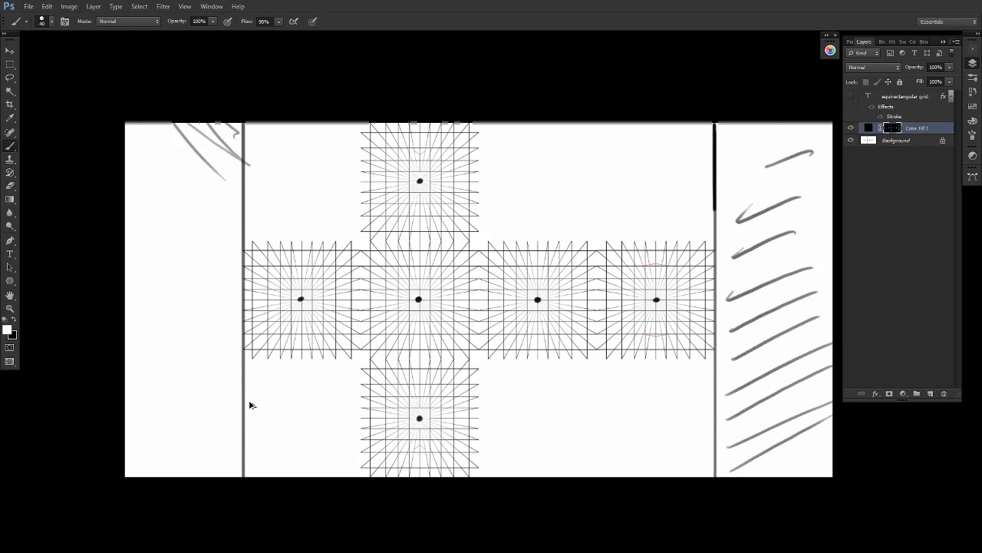
key("ctrl+alt+z")
key("ctrl+alt+z")
key("ctrl+alt+z")
key("ctrl+alt+z")
key("ctrl+alt+z")
key("ctrl+alt+z")
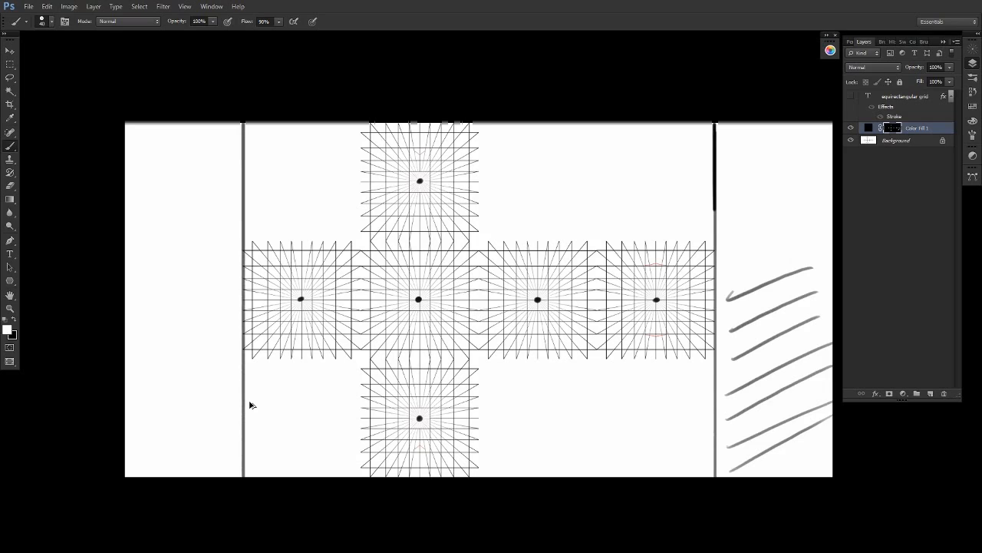
key("ctrl+alt+z")
key("ctrl+alt+z")
key("ctrl+alt+z")
key("ctrl+alt+z")
key("ctrl+alt+z")
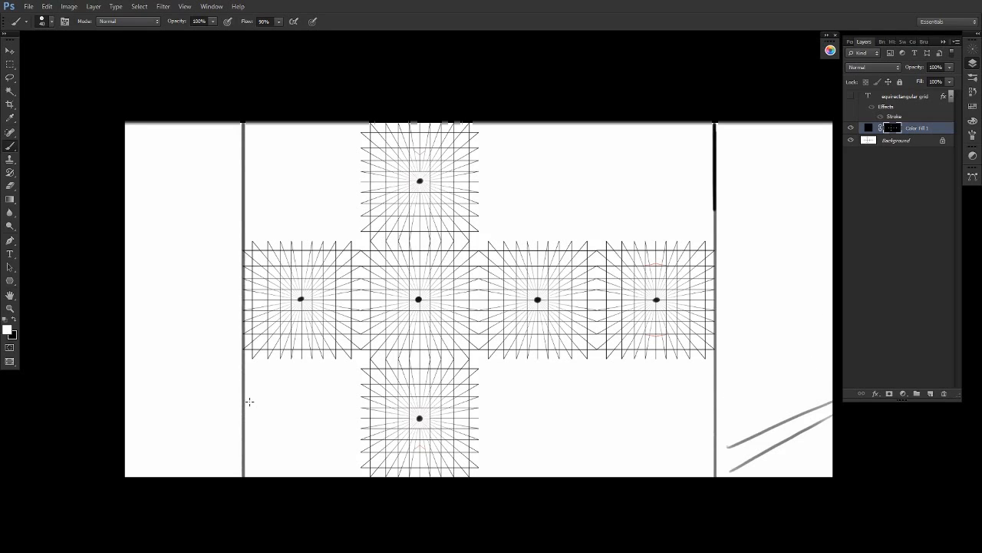
- Clear all remaining marks from the Color Fill 1 layer by filling its mask with black
key("e")
mouse_move(752, 439)
left_mouse_down()
mouse_move(804, 410)
mouse_move(821, 419)
left_mouse_up()
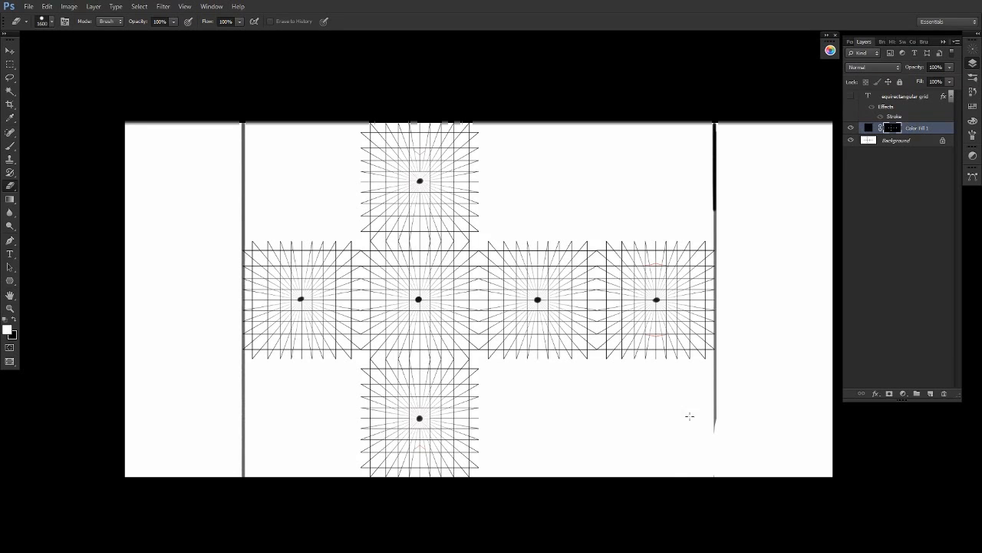
key("x")
key("alt+BackSpace")
- Add a new layer above the Background and paint a pink dot on the vanishing point of the face right of the central face
key("z")
left_click_drag(546, 306, 709, 343)
key("b")
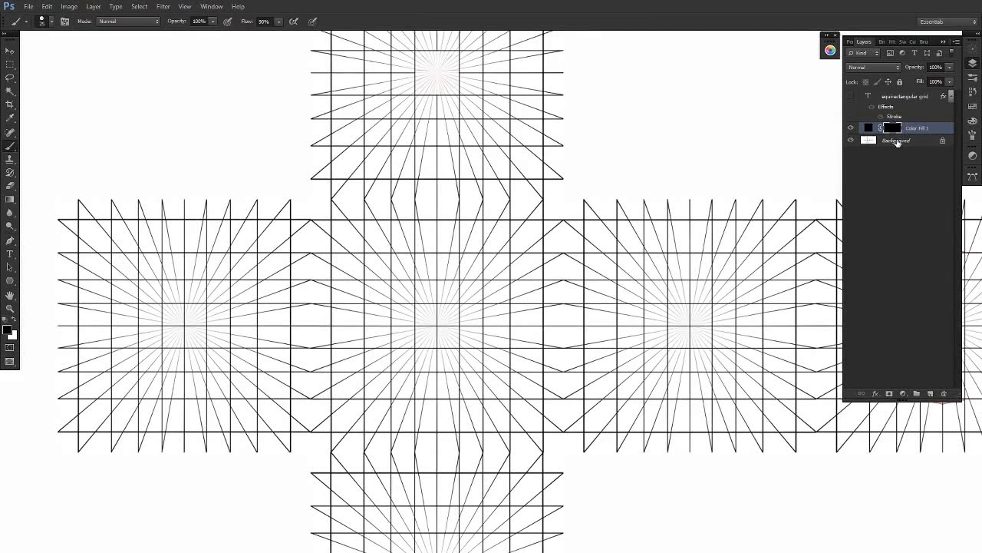
left_click(897, 142)
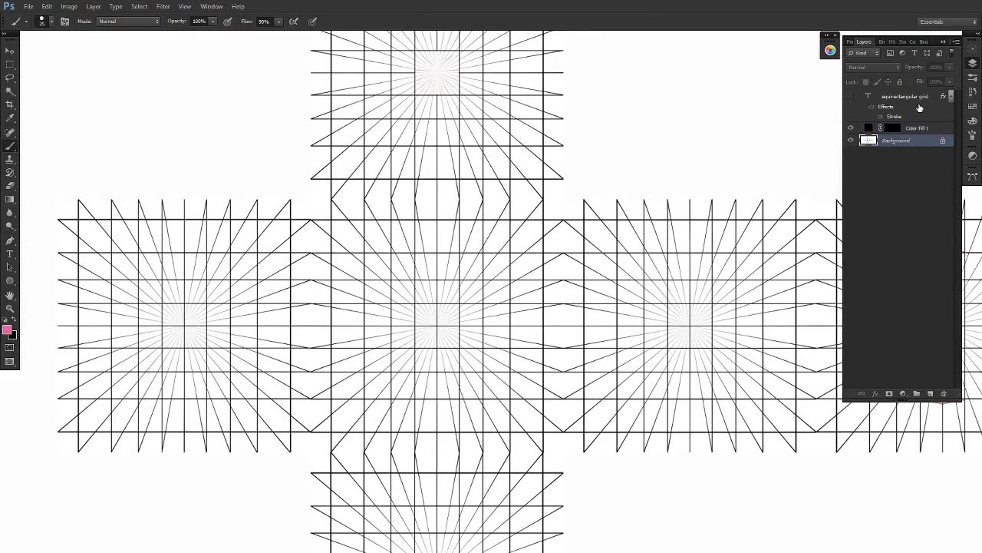
left_click(930, 393)
right_click(635, 373, "alt+shift")
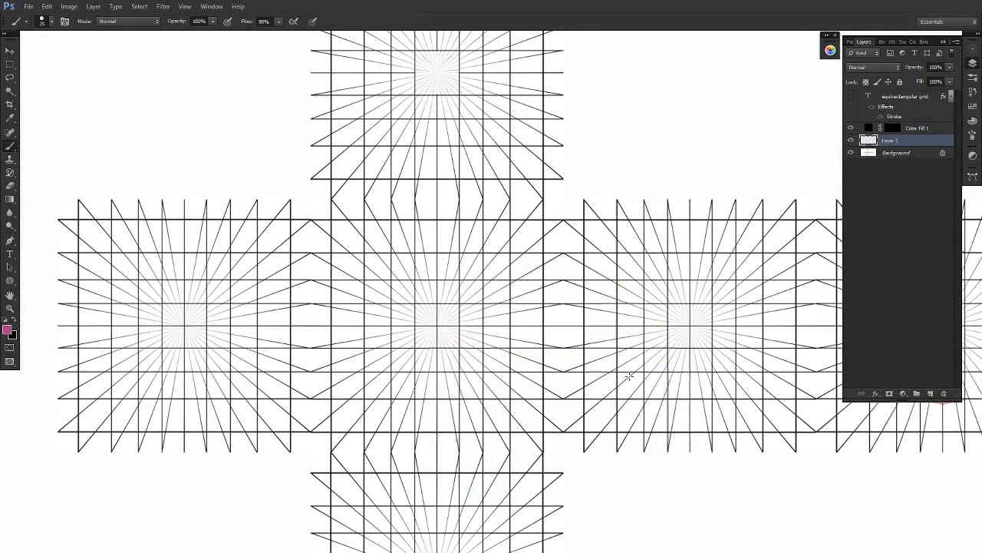
left_click(689, 326)
left_click_drag(698, 367, 640, 348)
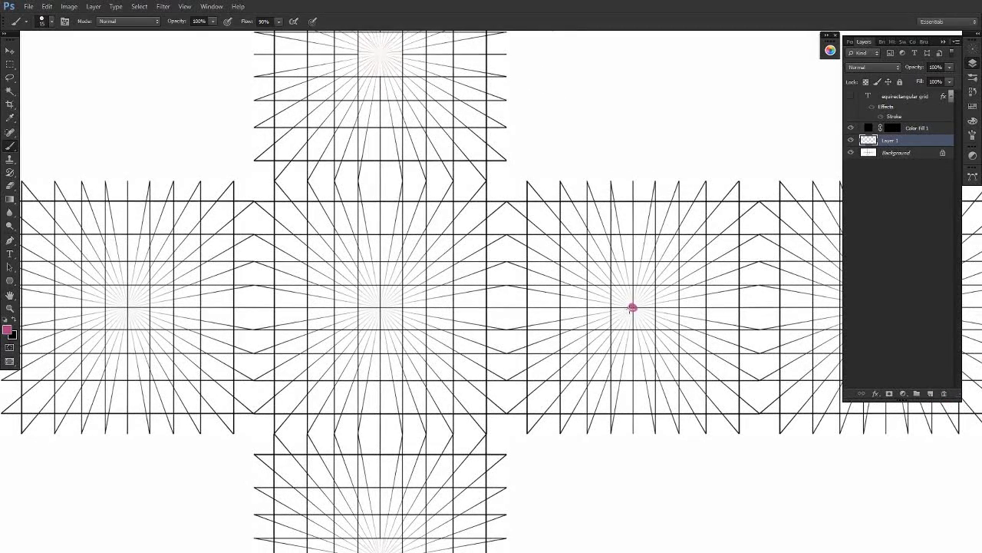
- Draw a pink perspective line from the dot straight through the central face toward the lower face, and undo the part past the face edge
mouse_move(632, 308)
left_mouse_down()
mouse_move(507, 381)
mouse_move(632, 309)
mouse_move(450, 419)
mouse_move(397, 461)
left_mouse_up()
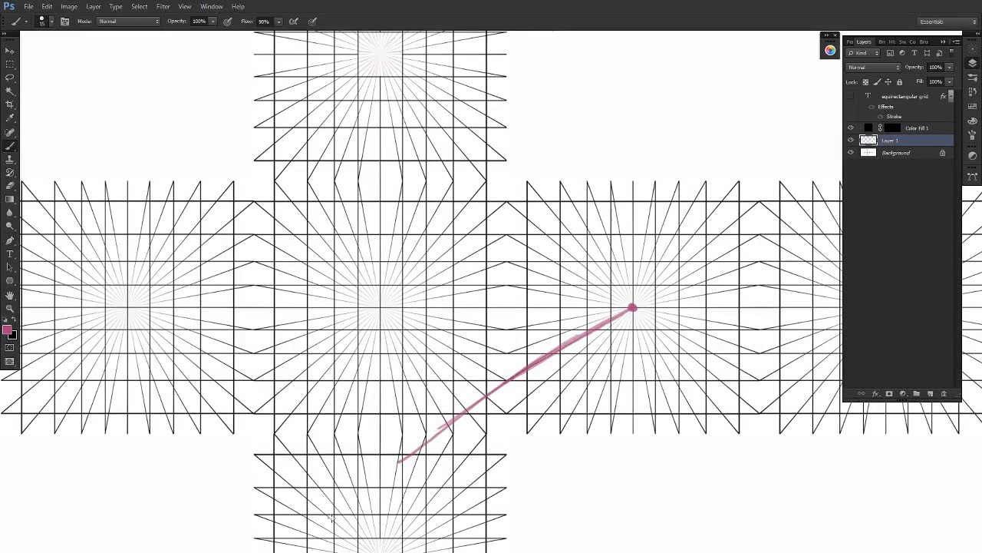
mouse_move(435, 399)
left_mouse_down()
mouse_move(461, 424)
mouse_move(427, 451)
left_mouse_up()
key("ctrl+alt+z")
key("ctrl+alt+z")
key("ctrl+alt+z")
key("ctrl+alt+z")
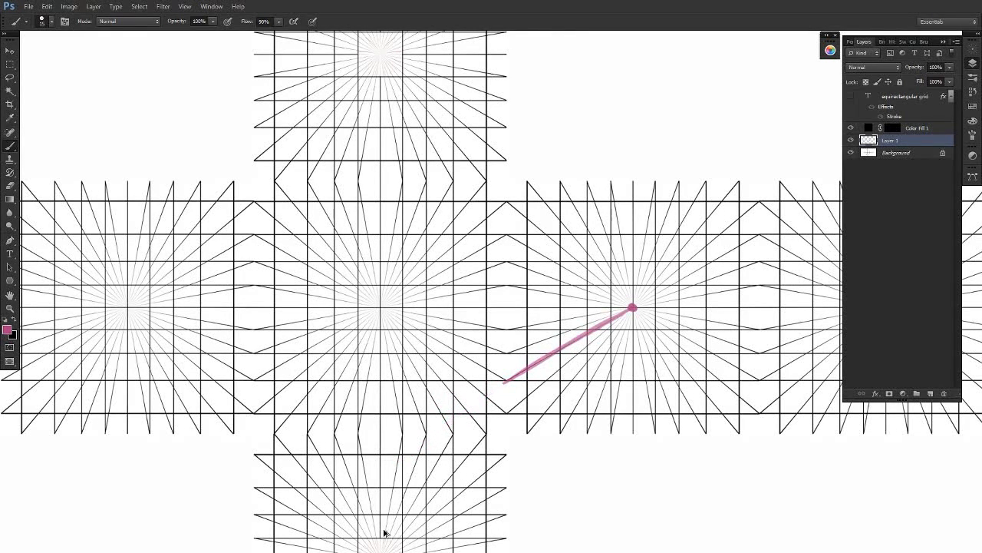
- Draw a vertical pink line along the shared face edge and continue the perspective line horizontally across the central face
mouse_move(504, 381)
left_mouse_down()
mouse_move(505, 150)
mouse_move(505, 483)
left_mouse_up()
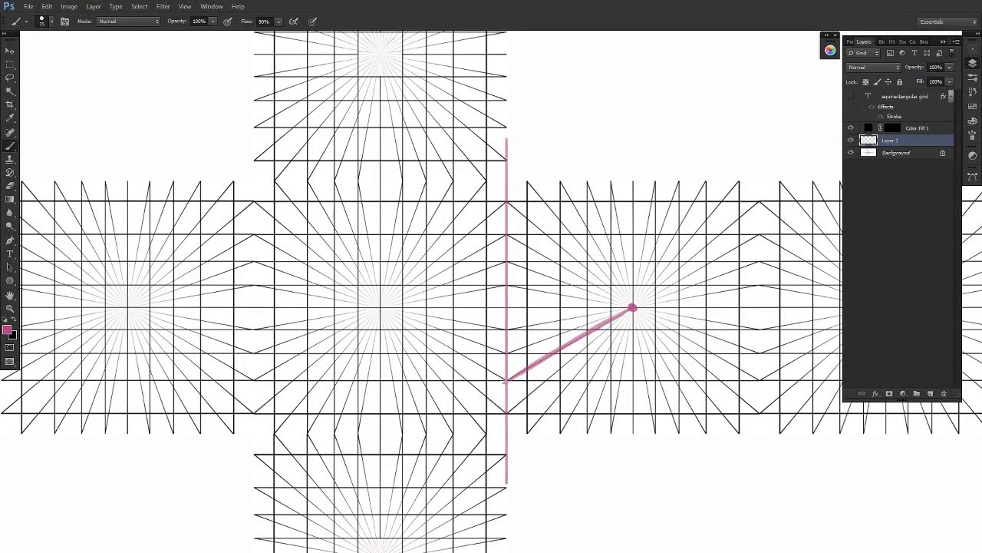
mouse_move(504, 382)
left_mouse_down()
mouse_move(344, 381)
mouse_move(391, 380)
mouse_move(347, 398)
mouse_move(330, 380)
left_mouse_up()
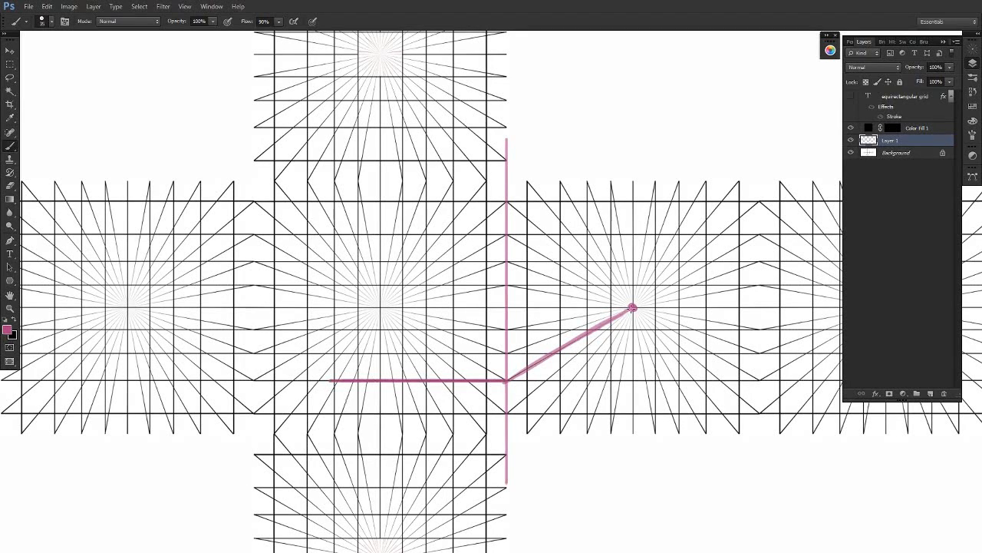
mouse_move(506, 382)
left_mouse_down()
mouse_move(631, 307)
mouse_move(507, 380)
mouse_move(319, 381)
left_mouse_up()
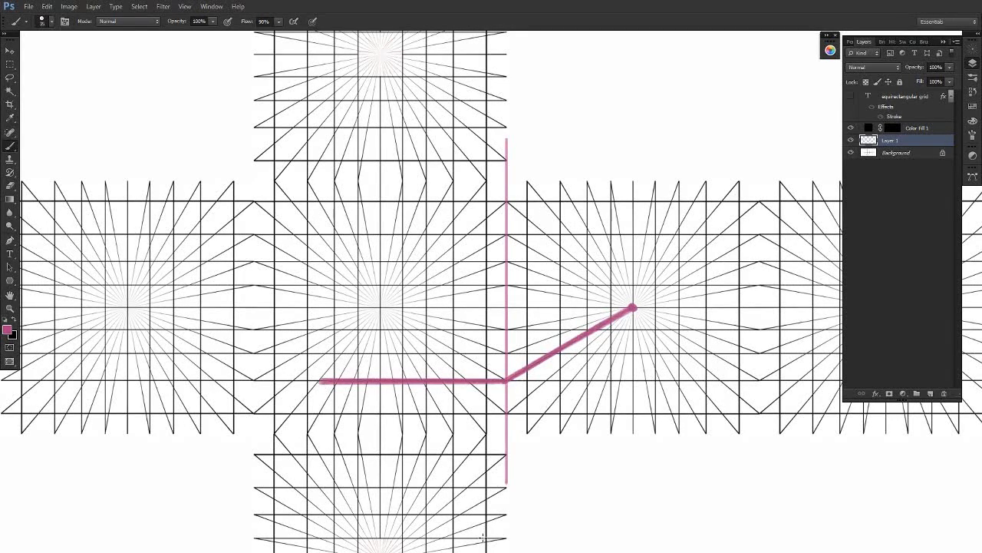
- Undo the latest thick pink strokes and erase all remaining pink marks from Layer 1
key("ctrl+z")
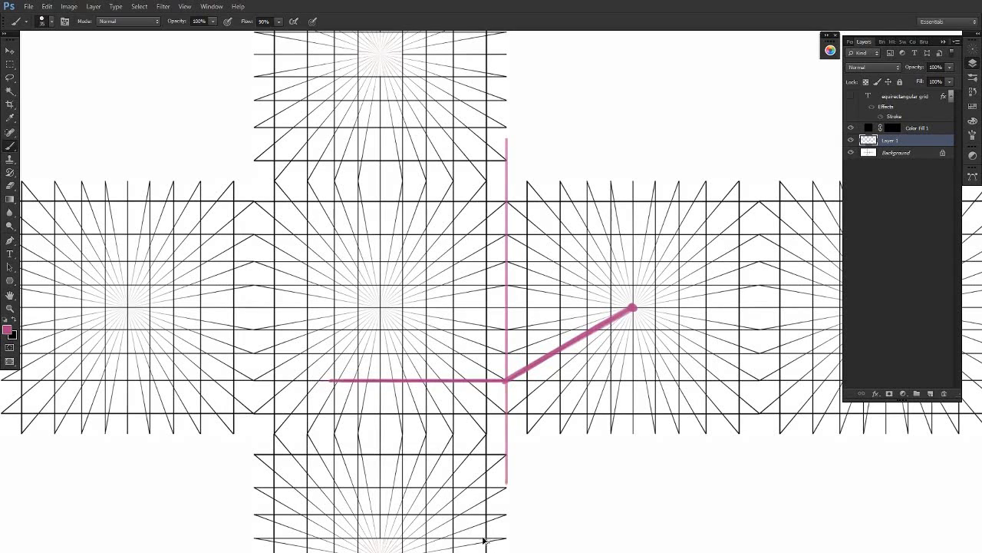
key("ctrl+alt+z")
key("ctrl+alt+z")
key("ctrl+alt+z")
key("ctrl+alt+z")
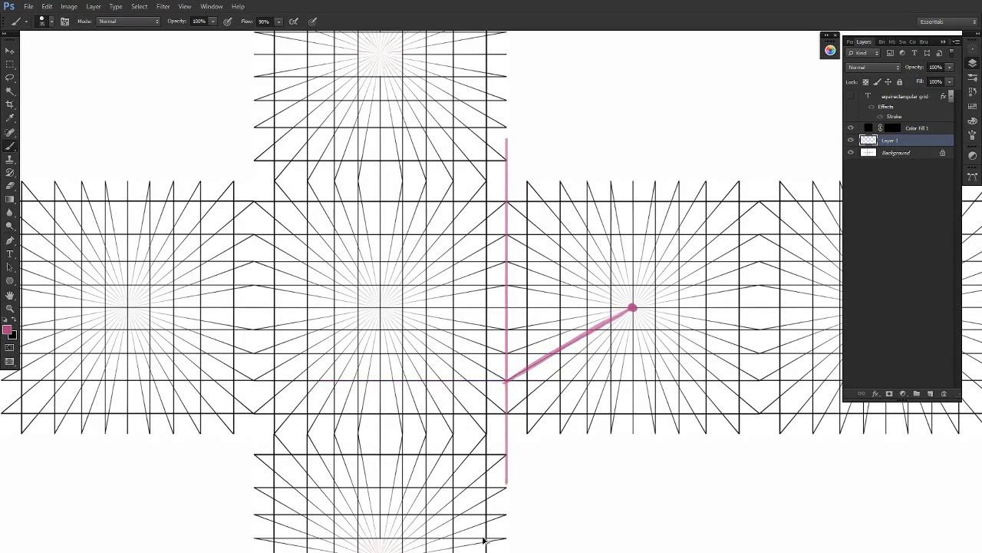
key("e")
left_click_drag(633, 306, 635, 329)
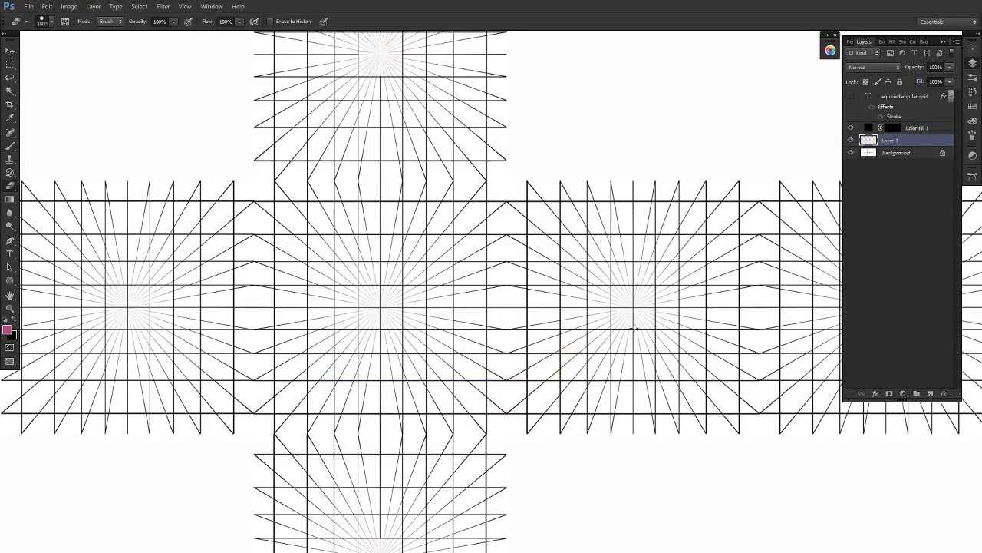
- Hand-letter TOP on the upper face and BOTTOM on the lower face of the cross in pink
key("z")
left_click_drag(702, 324, 598, 346)
key("b")
key("z")
left_click_drag(692, 234, 726, 237)
key("b")
key("space")
left_click_drag(656, 377, 571, 280)
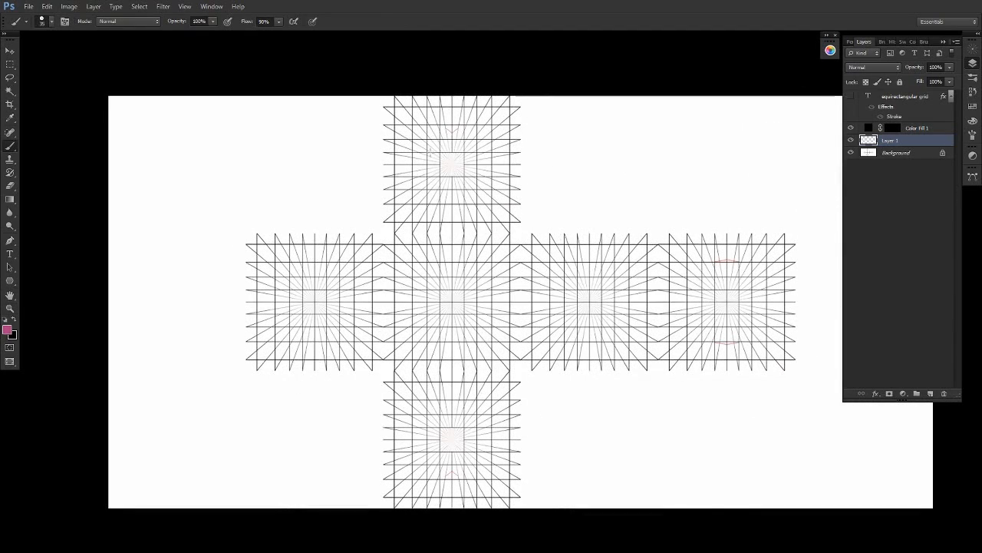
mouse_move(432, 153)
left_mouse_down()
mouse_move(432, 176)
mouse_move(441, 152)
left_mouse_up()
left_click_drag(447, 154, 462, 153)
left_click_drag(464, 153, 464, 166)
mouse_move(419, 419)
left_mouse_down()
mouse_move(417, 448)
mouse_move(435, 431)
mouse_move(453, 448)
left_mouse_up()
mouse_move(444, 430)
left_mouse_down()
mouse_move(476, 427)
mouse_move(466, 450)
left_mouse_up()
left_click_drag(479, 434, 500, 451)
- Hand-letter FRONT on the central face of the cross
mouse_move(416, 290)
left_mouse_down()
mouse_move(415, 318)
mouse_move(429, 289)
left_mouse_up()
left_click_drag(415, 304, 423, 304)
mouse_move(432, 297)
left_mouse_down()
mouse_move(432, 315)
mouse_move(461, 294)
left_mouse_up()
mouse_move(470, 313)
left_mouse_down()
mouse_move(484, 292)
mouse_move(487, 315)
left_mouse_up()
left_click_drag(482, 290, 504, 288)
- Hand-letter SIDES on the two faces flanking the FRONT face
mouse_move(292, 297)
left_mouse_down()
mouse_move(280, 316)
mouse_move(302, 324)
left_mouse_up()
left_click_drag(310, 297, 313, 321)
mouse_move(329, 296)
left_mouse_down()
mouse_move(327, 320)
mouse_move(342, 295)
left_mouse_up()
left_click_drag(356, 293, 345, 319)
left_click_drag(575, 292, 559, 315)
left_click_drag(580, 299, 580, 317)
left_click_drag(590, 298, 590, 315)
mouse_move(606, 298)
left_mouse_down()
mouse_move(617, 315)
mouse_move(615, 305)
left_mouse_up()
mouse_move(604, 297)
left_mouse_down()
mouse_move(618, 295)
mouse_move(619, 316)
left_mouse_up()
- Hand-letter BACK on the rightmost face of the cross
mouse_move(699, 292)
left_mouse_down()
mouse_move(700, 313)
mouse_move(735, 318)
left_mouse_up()
left_click_drag(721, 307, 754, 313)
mouse_move(756, 292)
left_mouse_down()
mouse_move(756, 316)
mouse_move(758, 305)
left_mouse_up()
left_click_drag(760, 306, 770, 318)
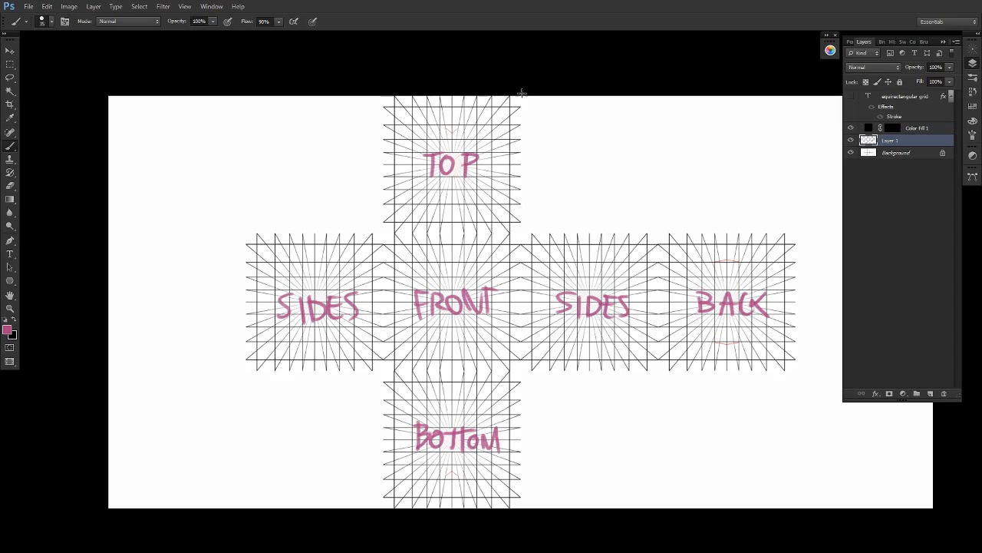
- Outline the matching edges of the TOP face and the right SIDES face, and join the two faces with curved connecting lines
mouse_move(522, 93)
left_mouse_down()
mouse_move(521, 235)
mouse_move(649, 227)
mouse_move(659, 403)
left_mouse_up()
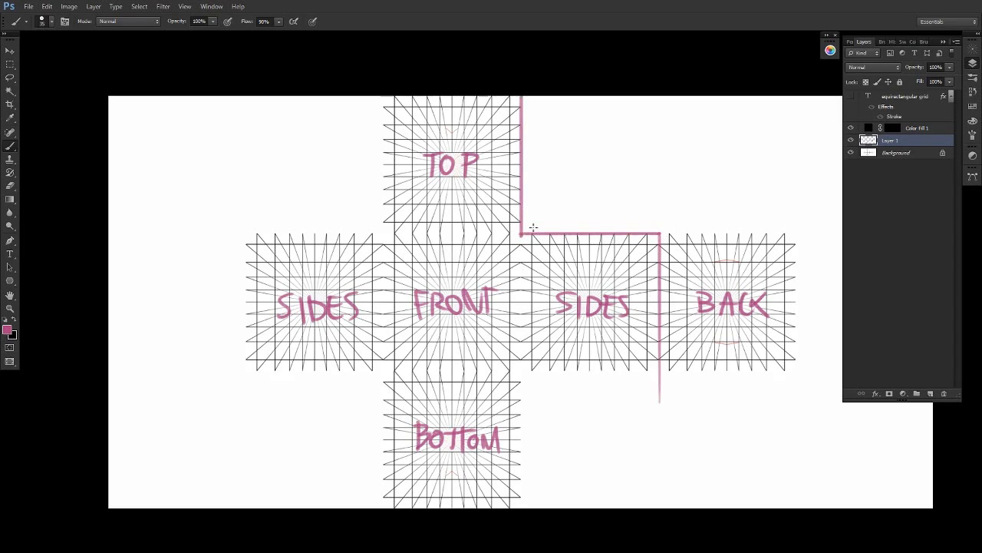
mouse_move(533, 228)
left_mouse_down()
mouse_move(659, 224)
mouse_move(536, 102)
left_mouse_up()
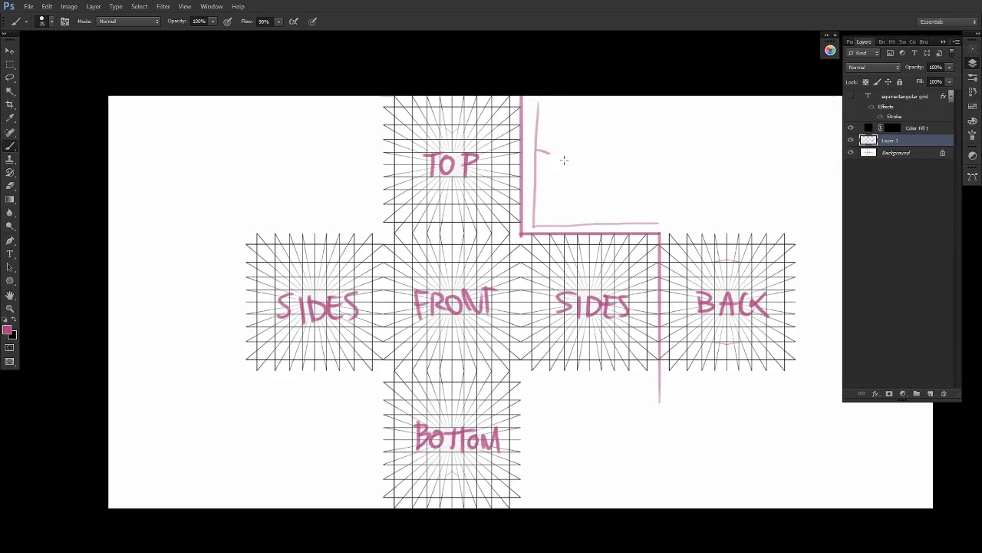
left_click_drag(564, 160, 604, 223)
left_click_drag(537, 151, 603, 222)
left_click_drag(589, 280, 590, 234)
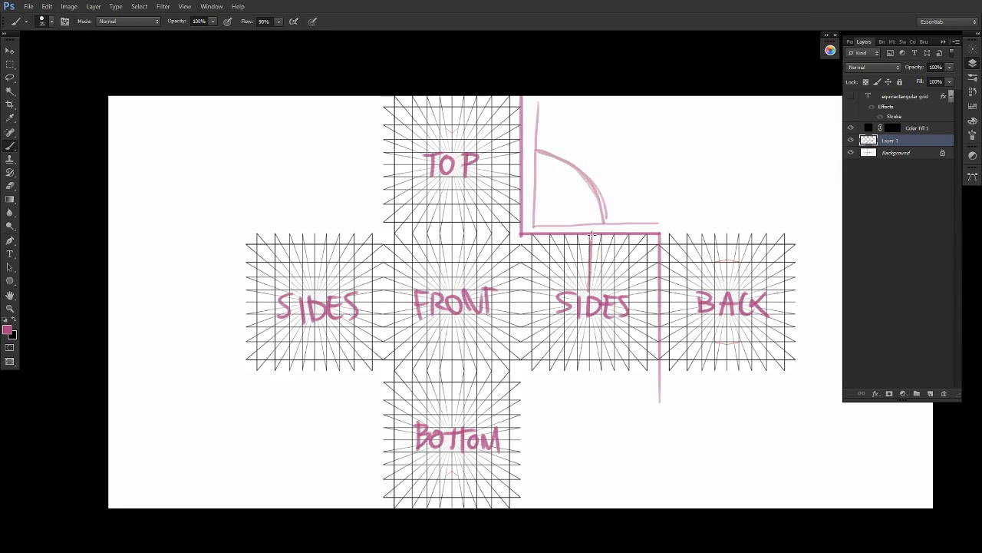
mouse_move(518, 164)
left_mouse_down()
mouse_move(432, 166)
mouse_move(542, 168)
mouse_move(591, 276)
left_mouse_up()
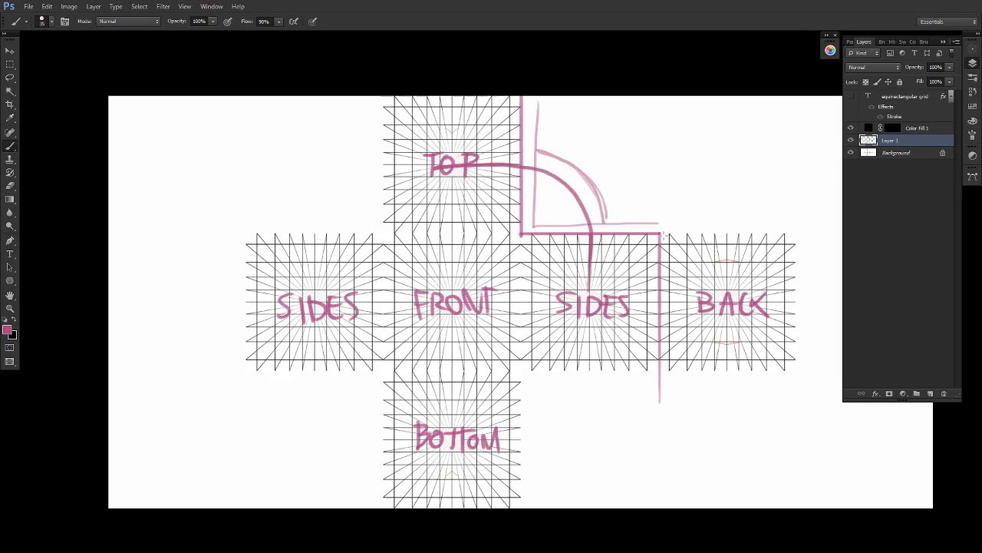
- Mark the upper edges of the BACK and TOP faces and link them with a large arc
left_click_drag(663, 234, 805, 232)
mouse_move(721, 226)
left_mouse_down()
mouse_move(645, 111)
mouse_move(582, 91)
left_mouse_up()
mouse_move(518, 98)
left_mouse_down()
mouse_move(385, 110)
mouse_move(519, 98)
left_mouse_up()
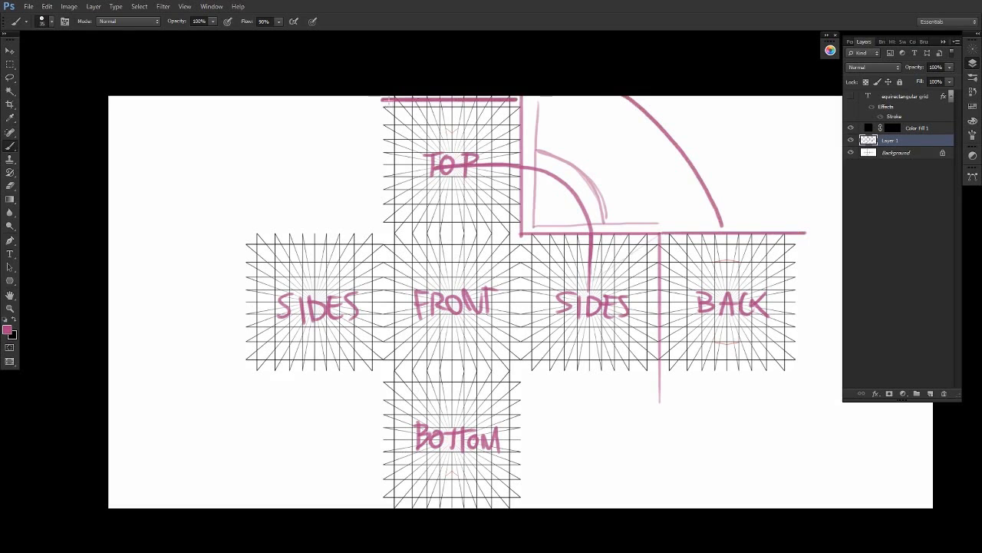
left_click_drag(390, 100, 369, 100)
- Outline the BOTTOM face's matching edges and link them with arcs to the lower edges of the right SIDES and BACK faces
mouse_move(521, 371)
left_mouse_down()
mouse_move(843, 372)
mouse_move(522, 507)
left_mouse_up()
scroll(541, 451, "down", 1)
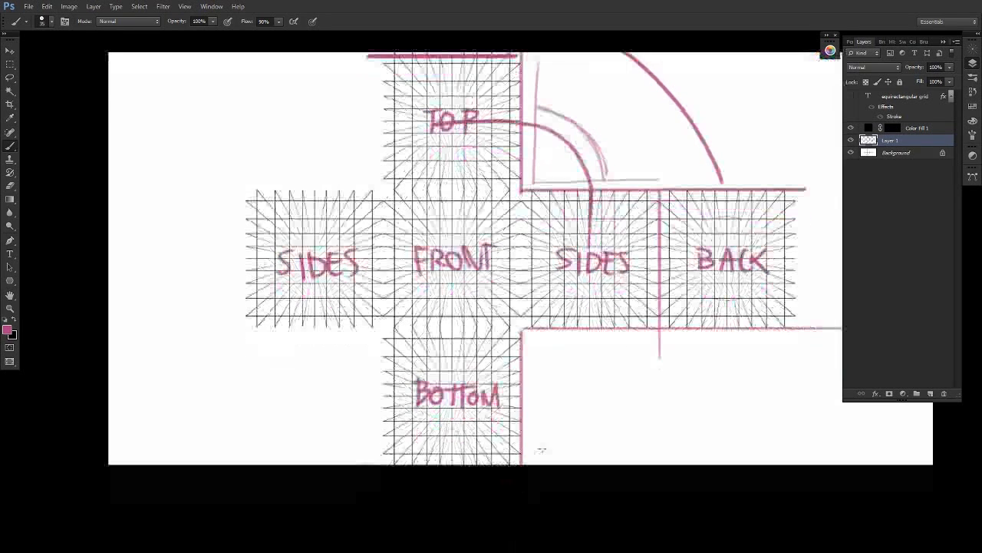
mouse_move(586, 331)
left_mouse_down()
mouse_move(582, 362)
mouse_move(531, 421)
left_mouse_up()
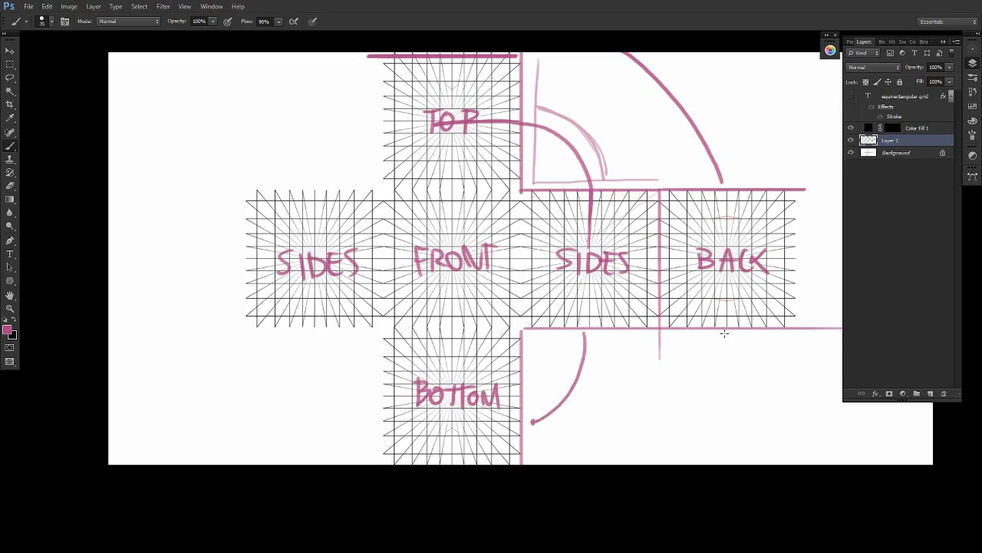
mouse_move(724, 333)
left_mouse_down()
mouse_move(689, 401)
mouse_move(535, 489)
mouse_move(477, 460)
mouse_move(513, 465)
mouse_move(412, 463)
left_mouse_up()
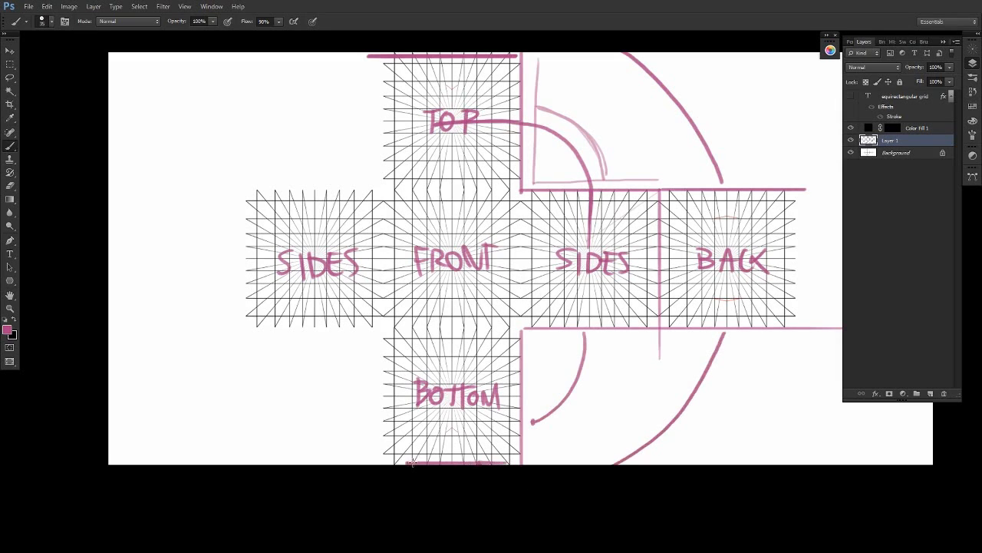
- Outline the left SIDES face's edges matching the BOTTOM and TOP faces, and join each pair with an arc
mouse_move(383, 326)
left_mouse_down()
mouse_move(223, 326)
mouse_move(383, 343)
mouse_move(383, 463)
left_mouse_up()
mouse_move(319, 328)
left_mouse_down()
mouse_move(334, 389)
mouse_move(376, 414)
left_mouse_up()
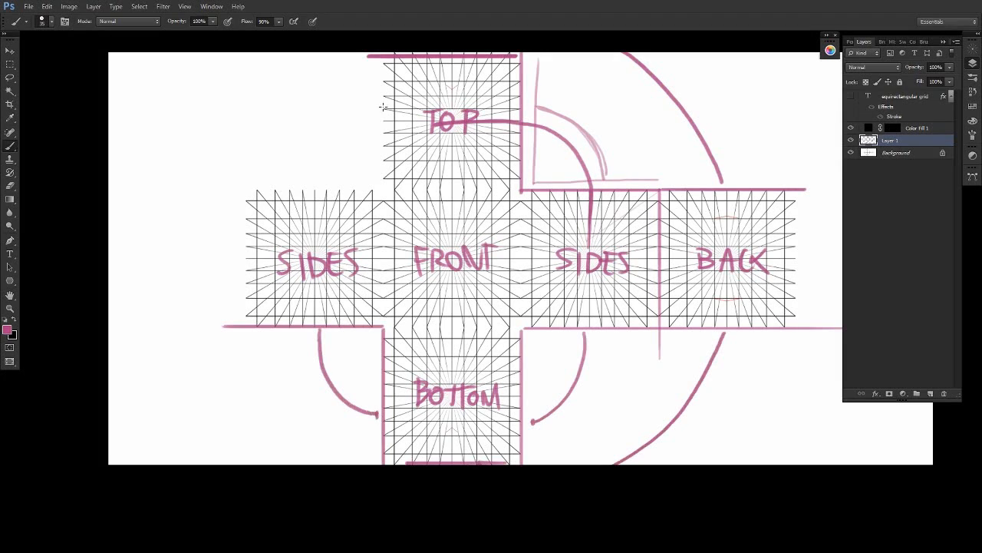
mouse_move(241, 190)
left_mouse_down()
mouse_move(385, 185)
mouse_move(383, 57)
left_mouse_up()
scroll(383, 61, "up", 1)
left_click_drag(320, 186, 373, 121)
scroll(525, 428, "right", 2)
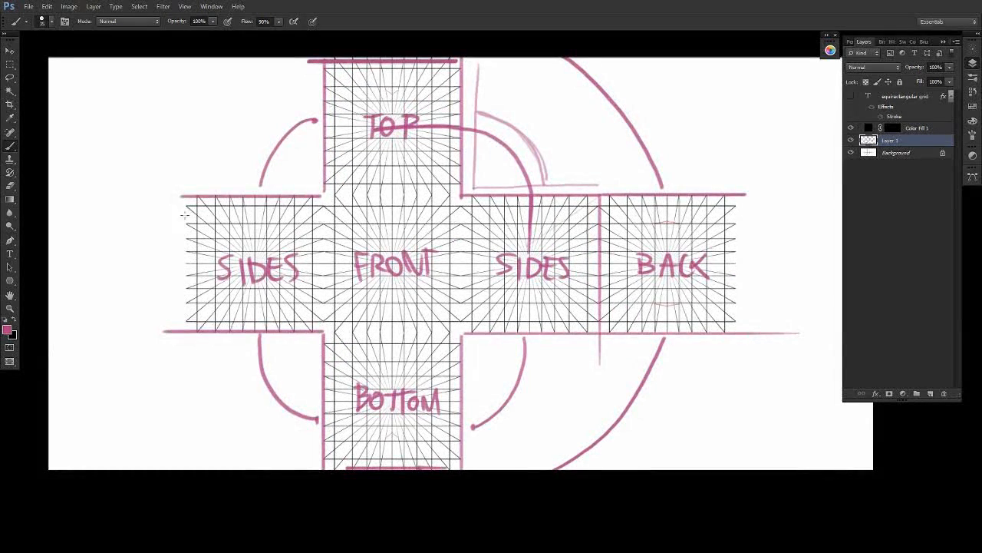
- Outline the left SIDES face's outer edge, try linking it to the BACK face with a long loop, and undo that loop
left_click_drag(186, 196, 186, 336)
mouse_move(176, 271)
left_mouse_down()
mouse_move(186, 167)
mouse_move(289, 152)
mouse_move(529, 145)
mouse_move(702, 157)
mouse_move(800, 204)
mouse_move(742, 254)
left_mouse_up()
left_click_drag(735, 202, 731, 346)
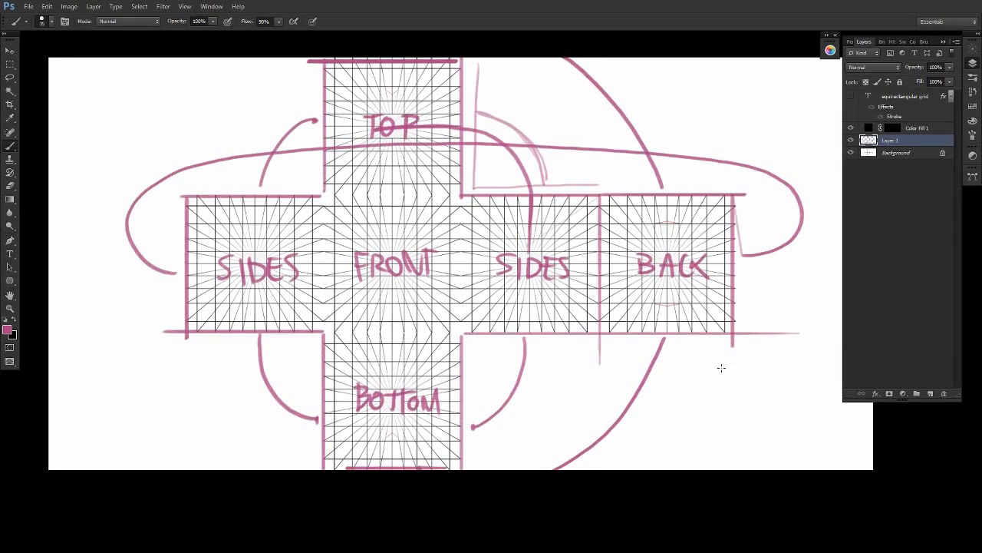
key("ctrl+alt+z")
key("ctrl+alt+z")
- Link the outer edges of the left SIDES and BACK faces with lines running off the canvas, and hide Layer 1
left_click_drag(171, 266, 47, 256)
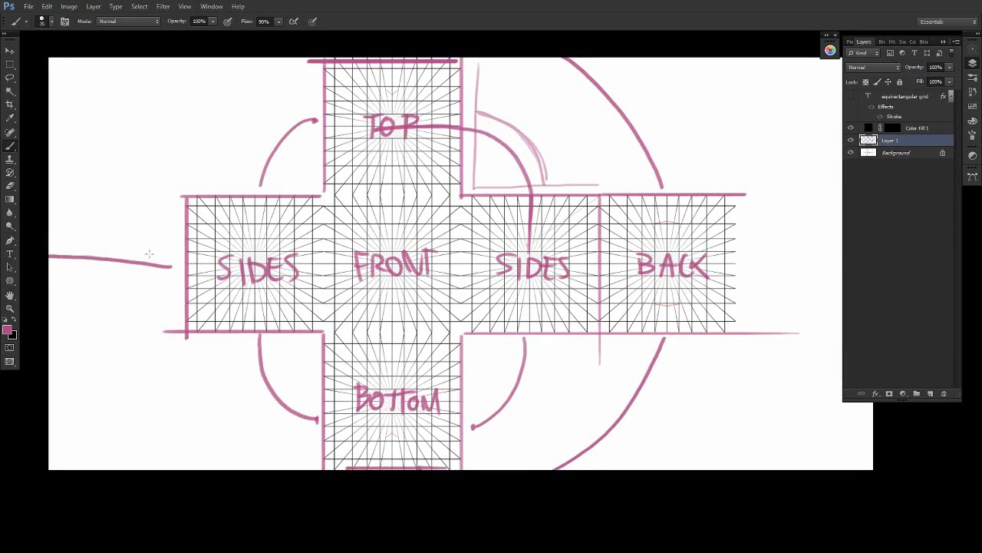
left_click_drag(827, 236, 739, 246)
left_click_drag(734, 195, 735, 335)
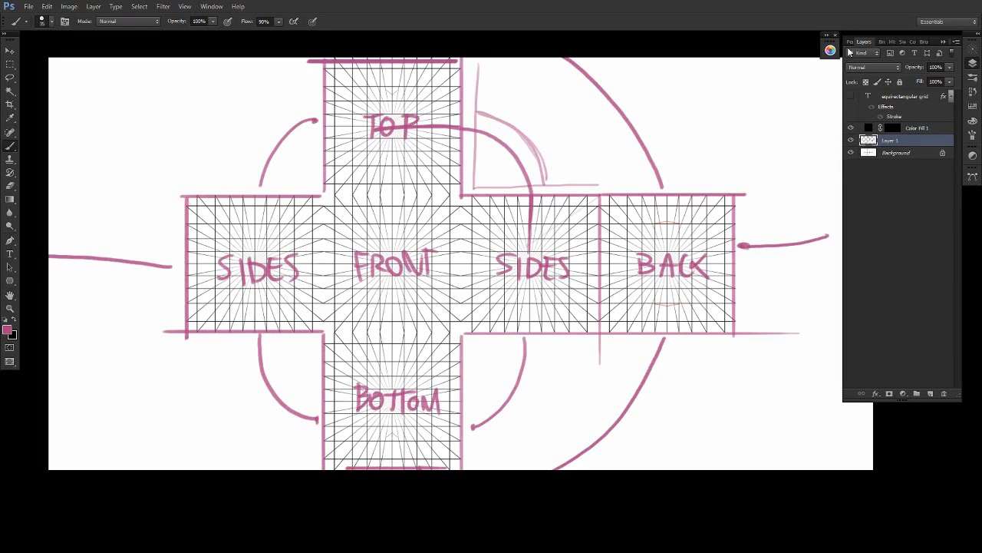
left_click(850, 140)
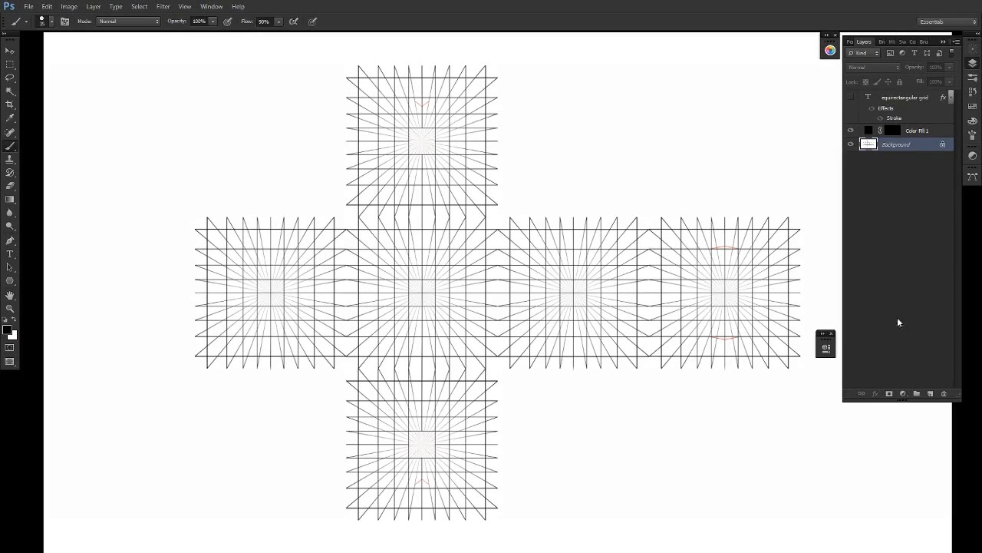
- On the Color Fill 1 mask, paint a tapering curved horn from the central face into the face on its right, cleaning up overlapping strokes
left_click(905, 131)
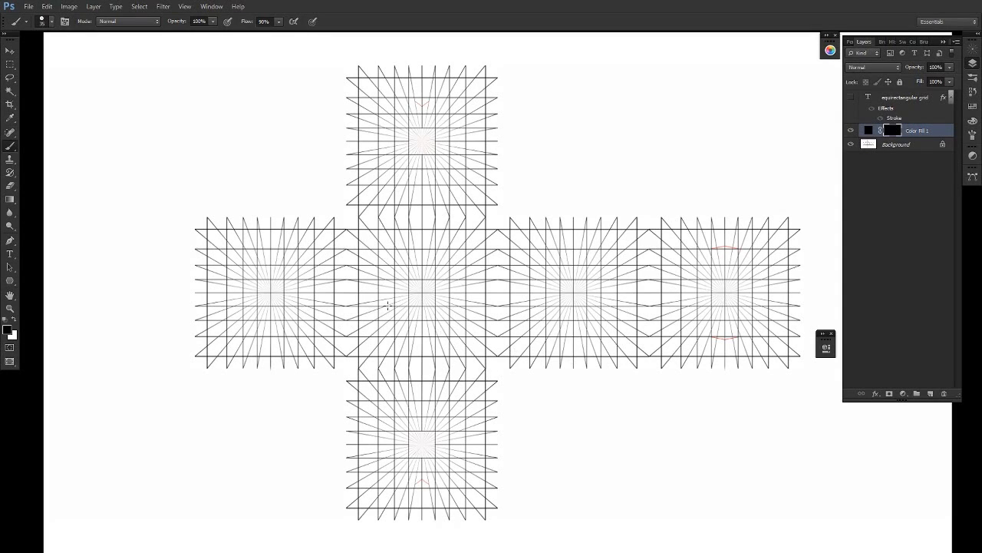
key("x")
mouse_move(400, 292)
left_mouse_down()
mouse_move(406, 321)
mouse_move(429, 294)
mouse_move(644, 247)
mouse_move(457, 256)
mouse_move(582, 236)
mouse_move(645, 246)
left_mouse_up()
left_click_drag(409, 275, 381, 323)
key("x")
mouse_move(384, 309)
left_mouse_down()
mouse_move(394, 293)
mouse_move(383, 312)
left_mouse_up()
key("x")
mouse_move(609, 243)
left_mouse_down()
mouse_move(512, 255)
mouse_move(423, 295)
mouse_move(479, 262)
mouse_move(399, 318)
left_mouse_up()
key("x")
mouse_move(465, 267)
left_mouse_down()
mouse_move(400, 314)
mouse_move(522, 246)
mouse_move(404, 314)
mouse_move(426, 293)
left_mouse_up()
- Paint a rounded upright form from the top face down to the horn, and a second shaded horn behind it curving down to the right
key("x")
mouse_move(412, 127)
left_mouse_down()
mouse_move(407, 164)
mouse_move(434, 258)
mouse_move(537, 328)
mouse_move(609, 337)
mouse_move(507, 301)
mouse_move(469, 274)
mouse_move(427, 113)
mouse_move(408, 157)
left_mouse_up()
left_click_drag(593, 337, 473, 278)
mouse_move(497, 316)
left_mouse_down()
mouse_move(452, 286)
mouse_move(459, 299)
left_mouse_up()
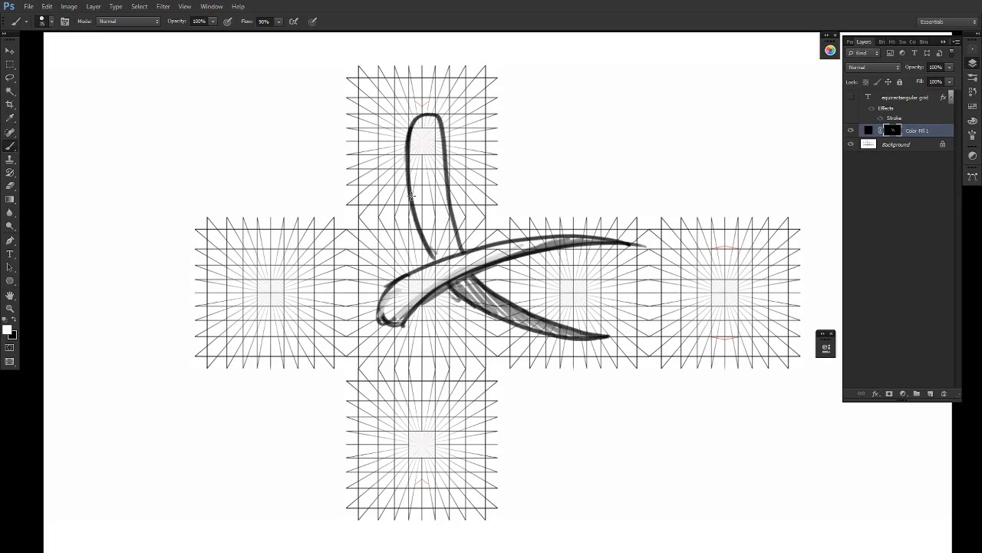
left_click_drag(411, 196, 433, 253)
- Lighten the shading inside the lower horn by painting black on the mask
key("x")
left_click_drag(467, 291, 530, 319)
mouse_move(462, 278)
left_mouse_down()
mouse_move(514, 315)
mouse_move(466, 284)
mouse_move(501, 307)
mouse_move(603, 339)
left_mouse_up()
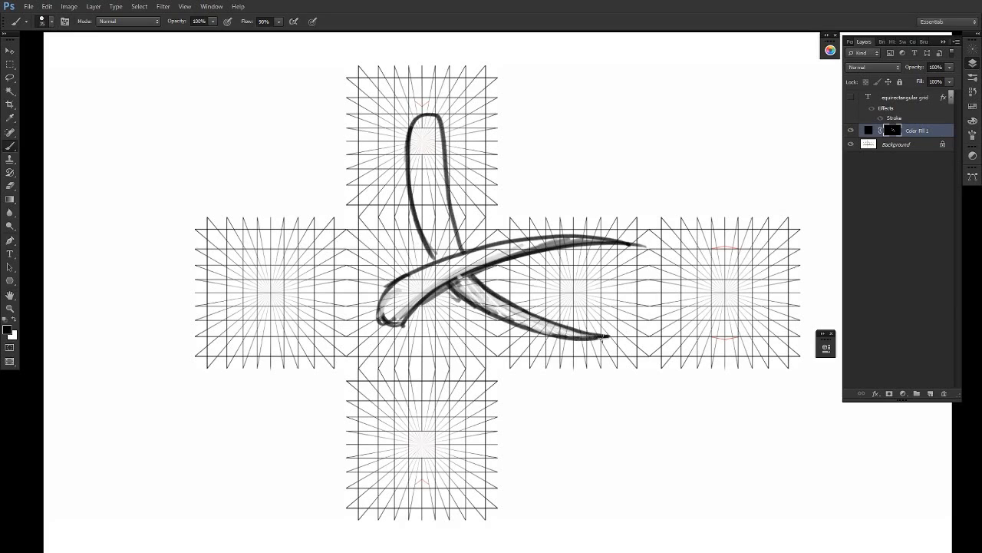
- Paint a long, hatched curved band passing behind the horns from the central face through the side face to the rightmost face
left_click_drag(718, 419, 578, 406)
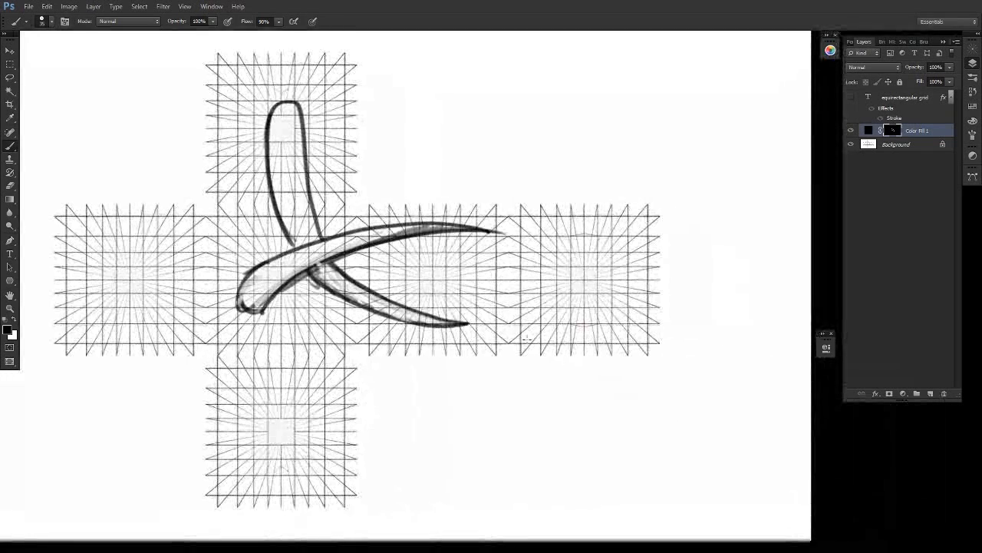
key("x")
mouse_move(376, 290)
left_mouse_down()
mouse_move(533, 253)
mouse_move(627, 257)
mouse_move(654, 269)
left_mouse_up()
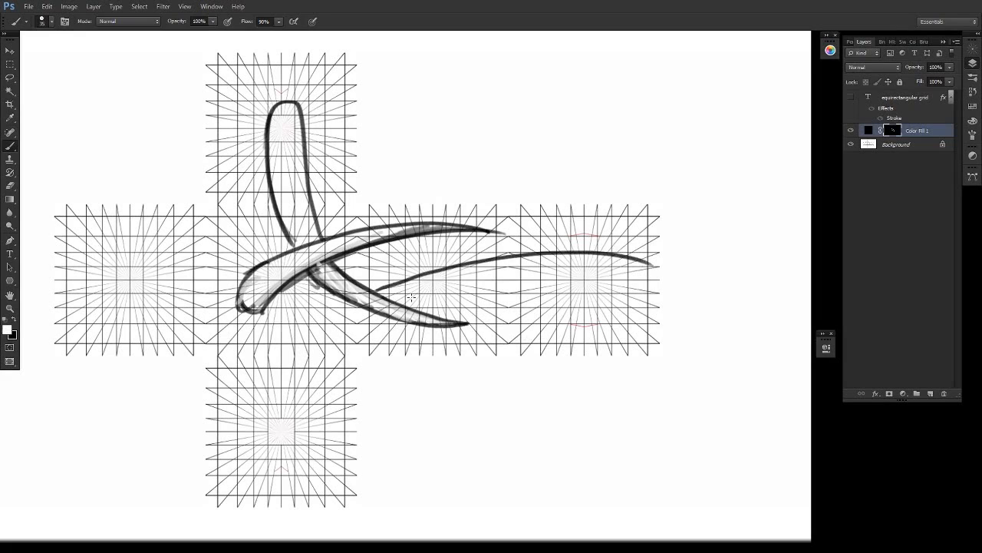
mouse_move(396, 301)
left_mouse_down()
mouse_move(446, 284)
mouse_move(577, 272)
mouse_move(649, 281)
left_mouse_up()
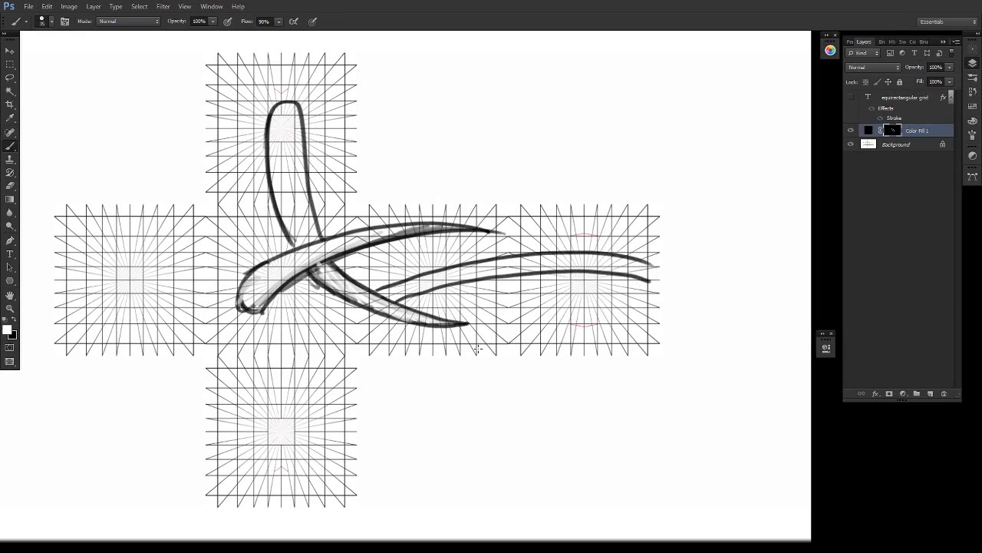
mouse_move(356, 298)
left_mouse_down()
mouse_move(279, 297)
mouse_move(342, 306)
mouse_move(278, 295)
mouse_move(346, 321)
mouse_move(384, 315)
mouse_move(278, 296)
left_mouse_up()
key("ctrl+z")
mouse_move(278, 296)
left_mouse_down()
mouse_move(319, 316)
mouse_move(369, 314)
mouse_move(350, 307)
mouse_move(419, 284)
mouse_move(565, 261)
left_mouse_up()
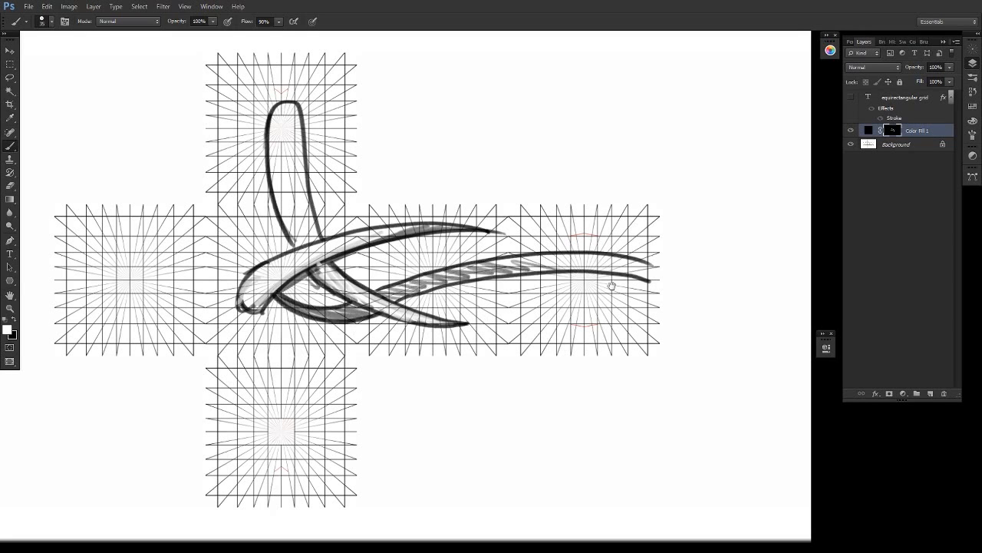
- Continue the long band onto the leftmost face as two curved strokes tapering to a point
left_click_drag(612, 286, 721, 280)
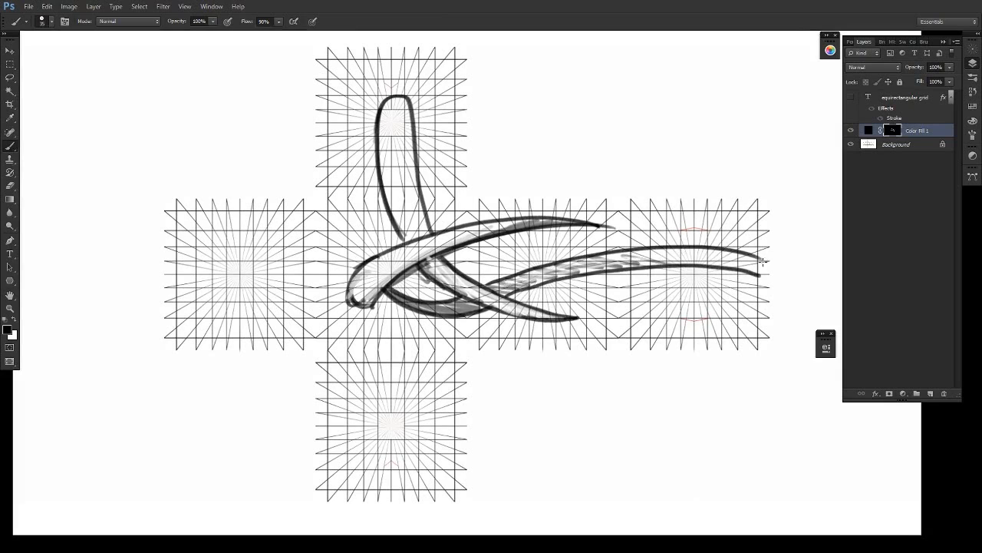
key("x")
left_click(167, 273)
mouse_move(165, 273)
left_mouse_down()
mouse_move(248, 308)
mouse_move(220, 280)
mouse_move(258, 316)
left_mouse_up()
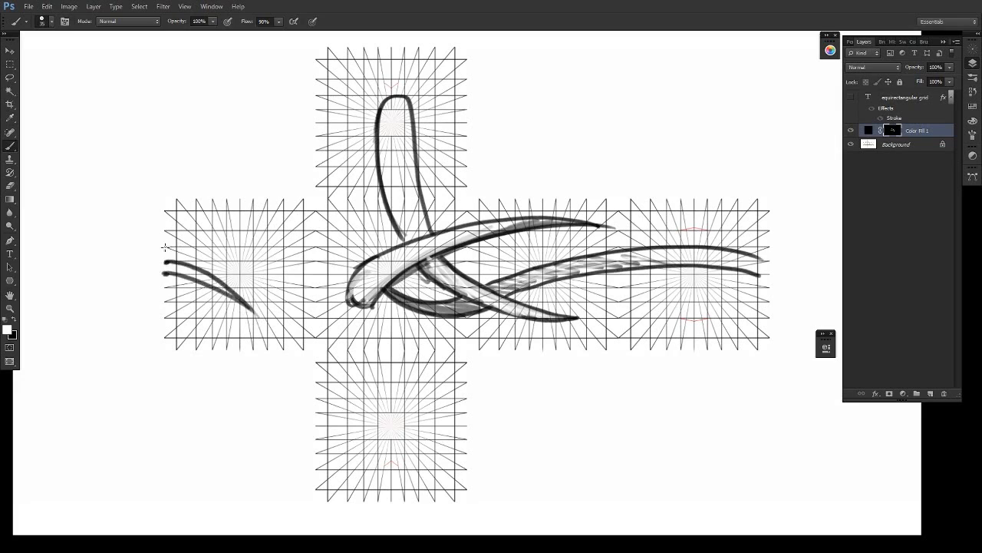
- Outline a second long band running from the leftmost face behind the horns and across to the rightmost face
mouse_move(163, 232)
left_mouse_down()
mouse_move(185, 245)
mouse_move(291, 258)
mouse_move(392, 237)
mouse_move(552, 264)
left_mouse_up()
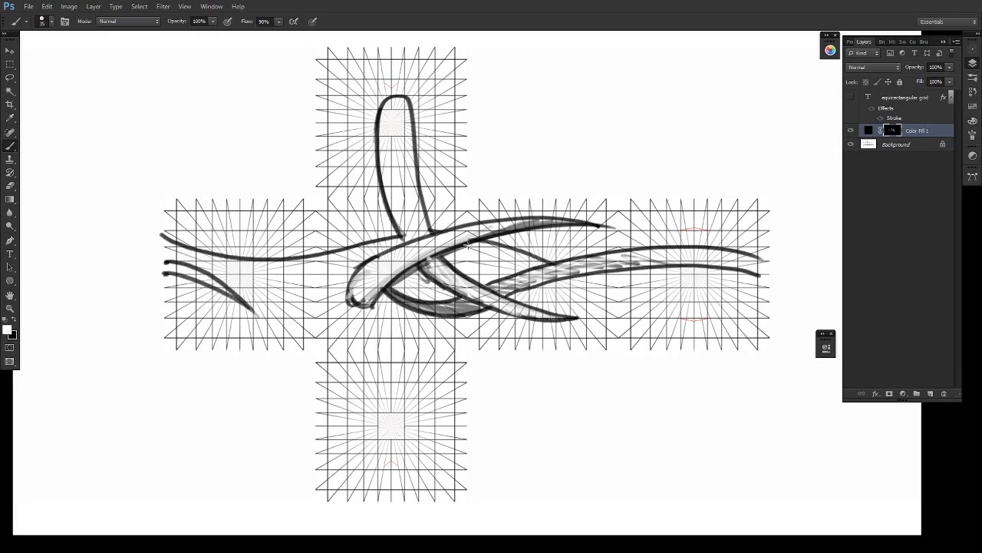
mouse_move(491, 254)
left_mouse_down()
mouse_move(656, 303)
mouse_move(784, 304)
left_mouse_up()
mouse_move(579, 278)
left_mouse_down()
mouse_move(642, 296)
mouse_move(789, 301)
left_mouse_up()
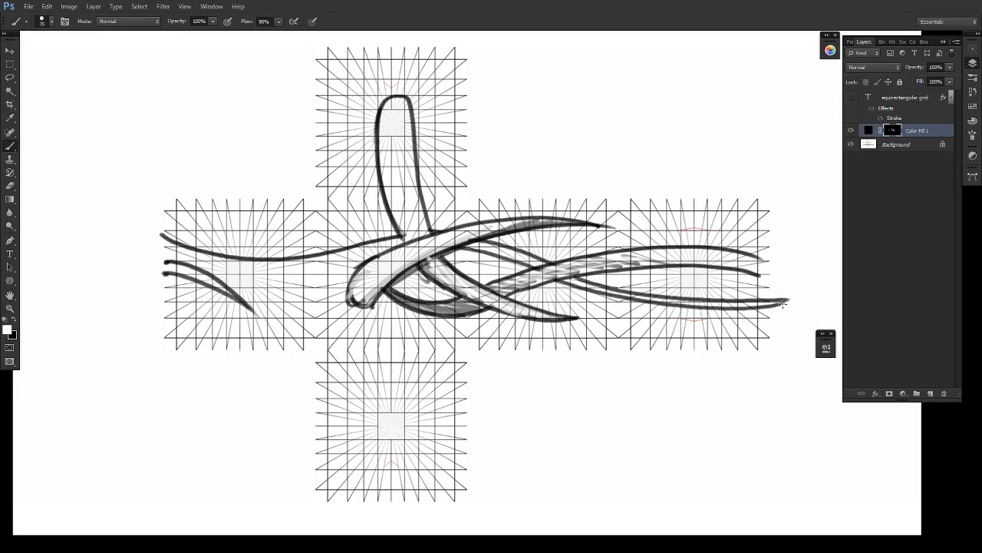
- Wrap the second band's end onto the leftmost face, join it to the central form, and shade its upper part grey
mouse_move(160, 307)
left_mouse_down()
mouse_move(234, 295)
mouse_move(276, 264)
mouse_move(277, 236)
mouse_move(229, 273)
mouse_move(197, 278)
mouse_move(234, 295)
mouse_move(318, 262)
left_mouse_up()
mouse_move(190, 269)
left_mouse_down()
mouse_move(276, 273)
mouse_move(234, 290)
mouse_move(404, 235)
left_mouse_up()
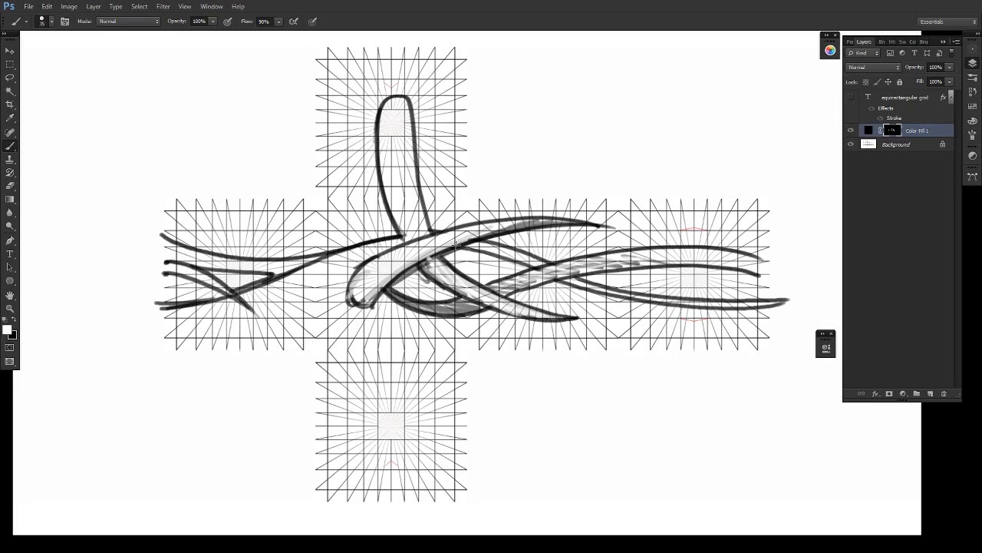
left_click_drag(325, 256, 406, 243)
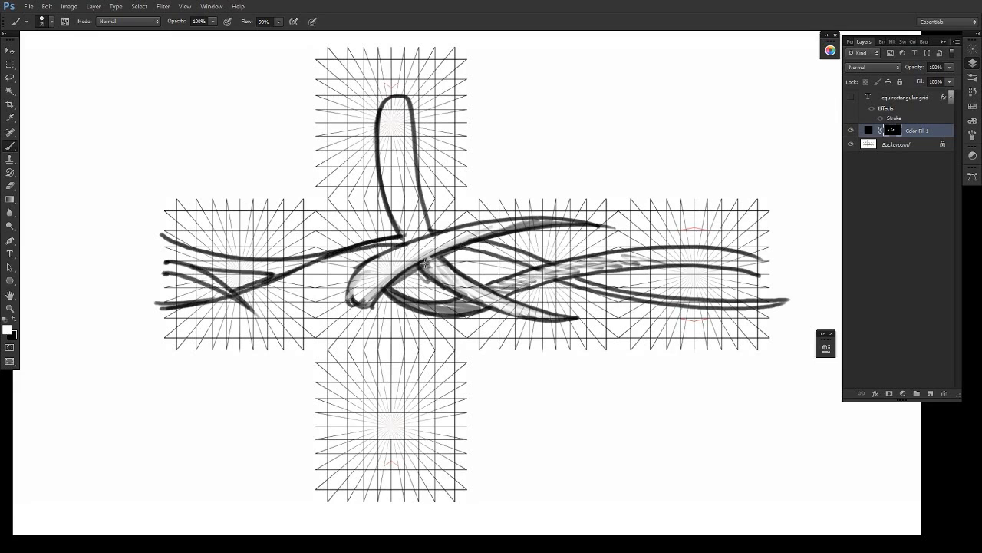
mouse_move(151, 240)
left_mouse_down()
mouse_move(230, 269)
mouse_move(206, 253)
mouse_move(290, 265)
mouse_move(326, 257)
mouse_move(271, 279)
left_mouse_up()
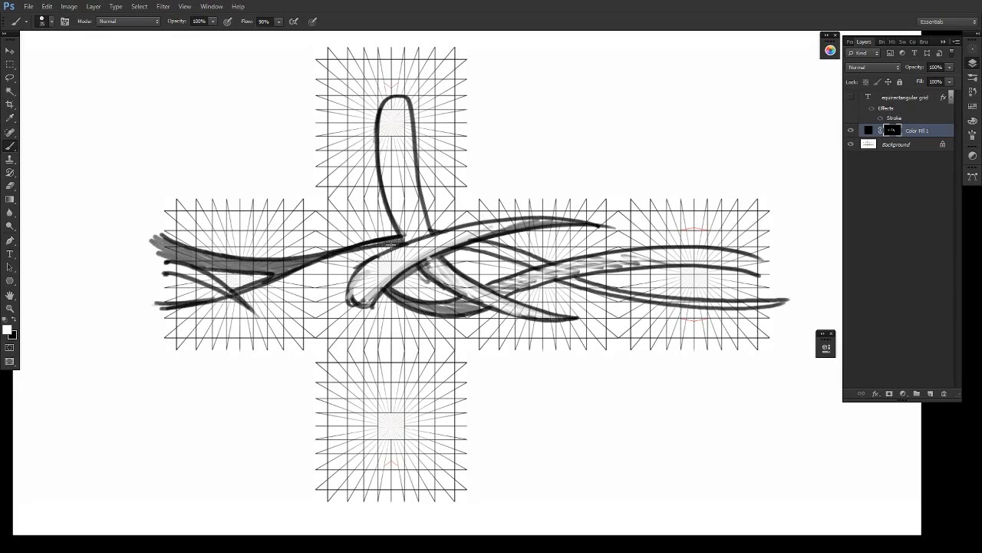
left_click_drag(438, 180, 566, 114)
key("ctrl+z")
left_click_drag(690, 265, 644, 264)
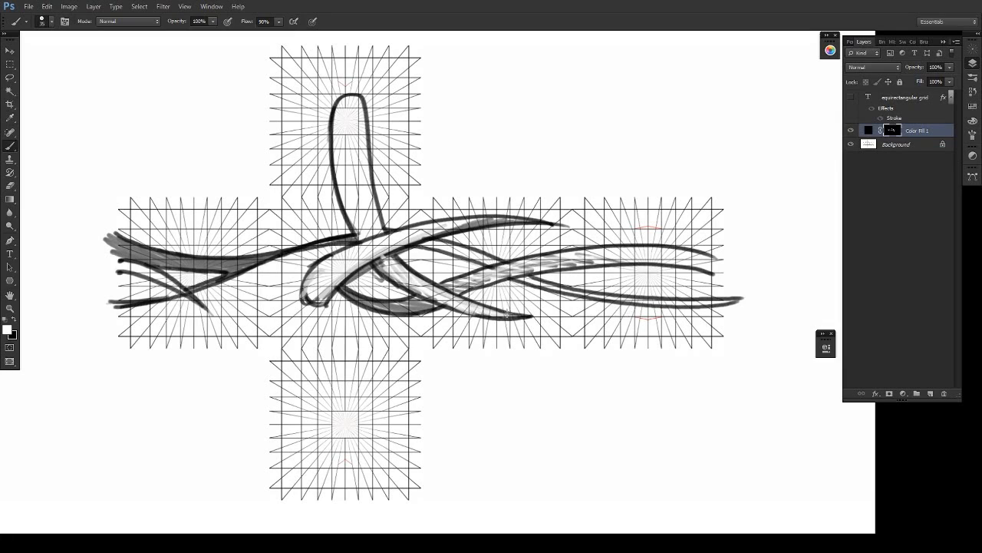
- Paint two parallel vertical lines through the face right of the centre, extending beyond its upper and lower edges
left_click_drag(506, 315, 509, 281)
left_click_drag(509, 347, 509, 176)
left_click_drag(516, 133, 514, 128)
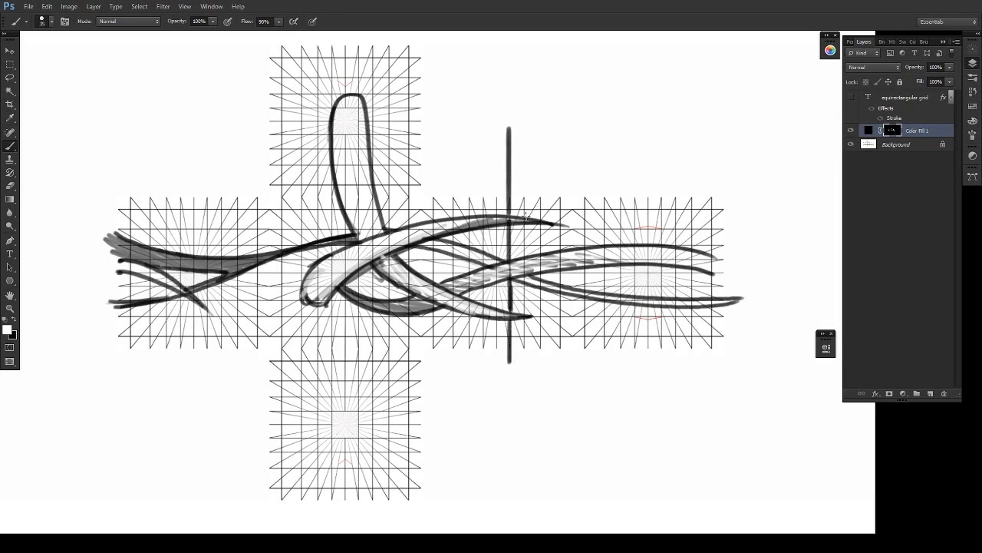
mouse_move(525, 218)
left_mouse_down()
mouse_move(525, 141)
mouse_move(525, 366)
left_mouse_up()
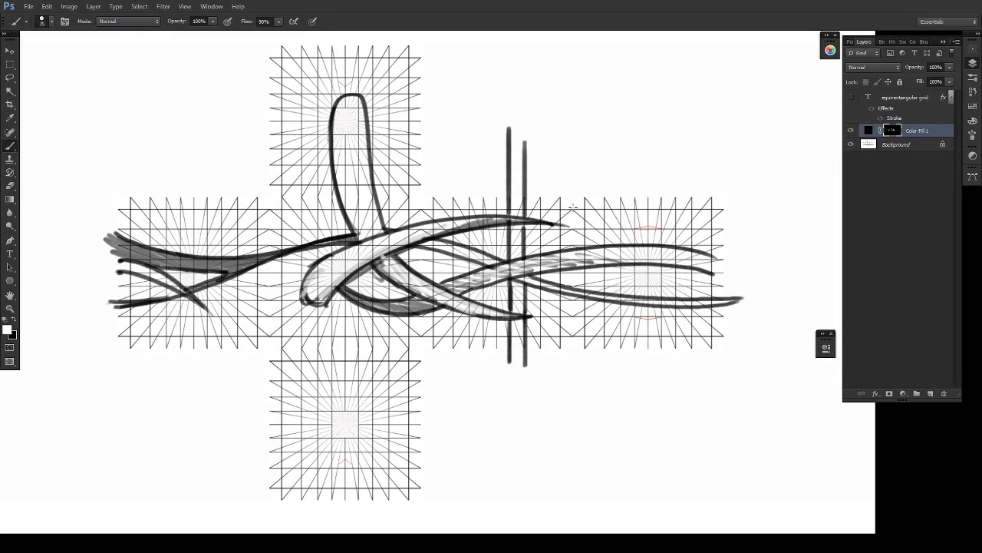
- Add a new layer and draw magenta vertical lines along the central column's right edge and the seam before the rightmost face
left_click(930, 393)
key("x")
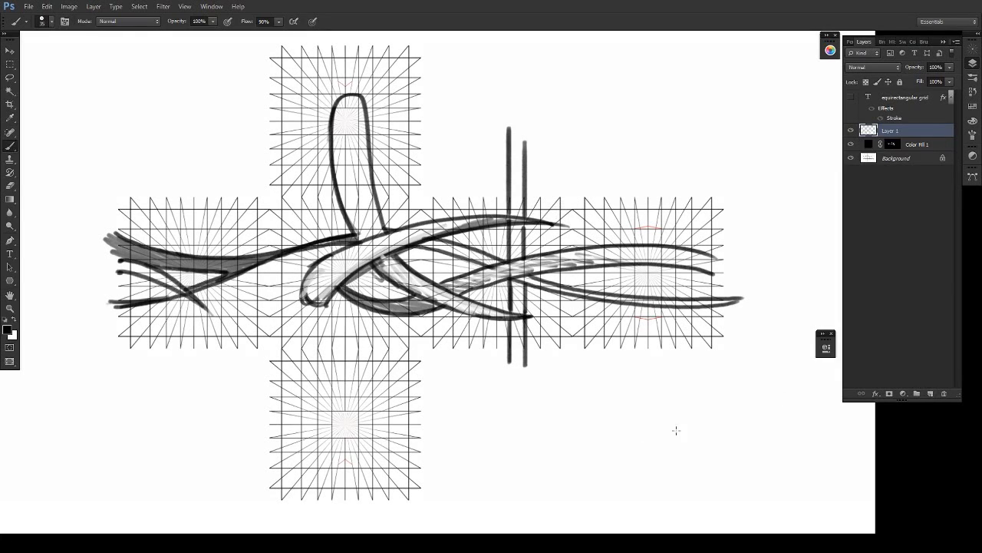
right_click(574, 229, "alt+shift")
left_click_drag(571, 181, 572, 408)
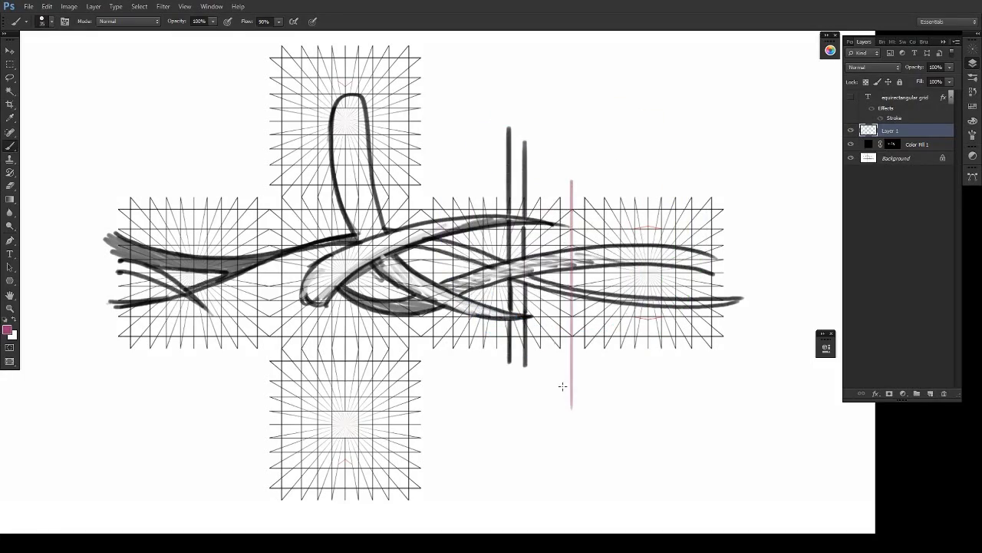
left_click_drag(422, 201, 422, 353)
left_click_drag(420, 159, 420, 506)
left_click_drag(422, 507, 422, 363)
left_click_drag(421, 368, 422, 538)
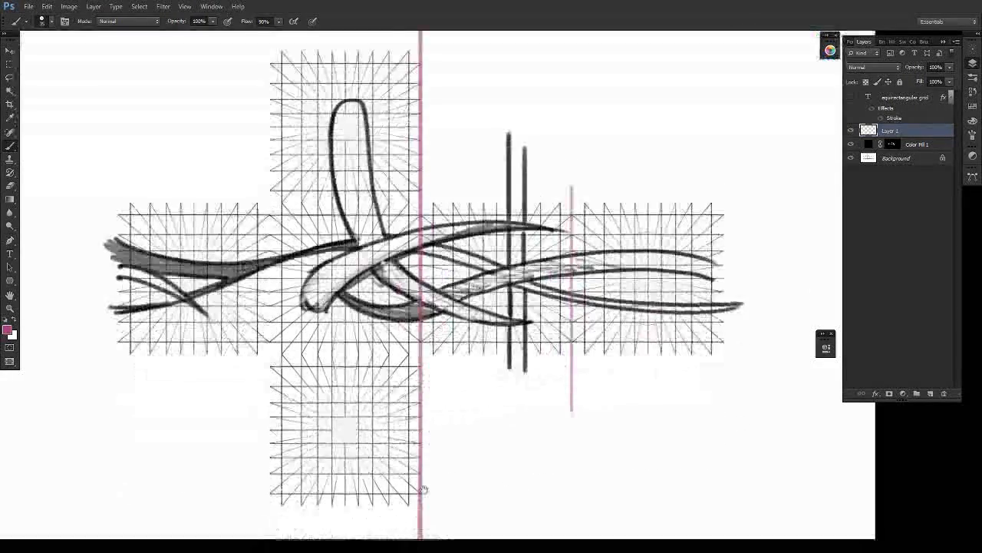
mouse_move(448, 428)
left_mouse_down()
mouse_move(464, 370)
mouse_move(497, 428)
mouse_move(450, 394)
left_mouse_up()
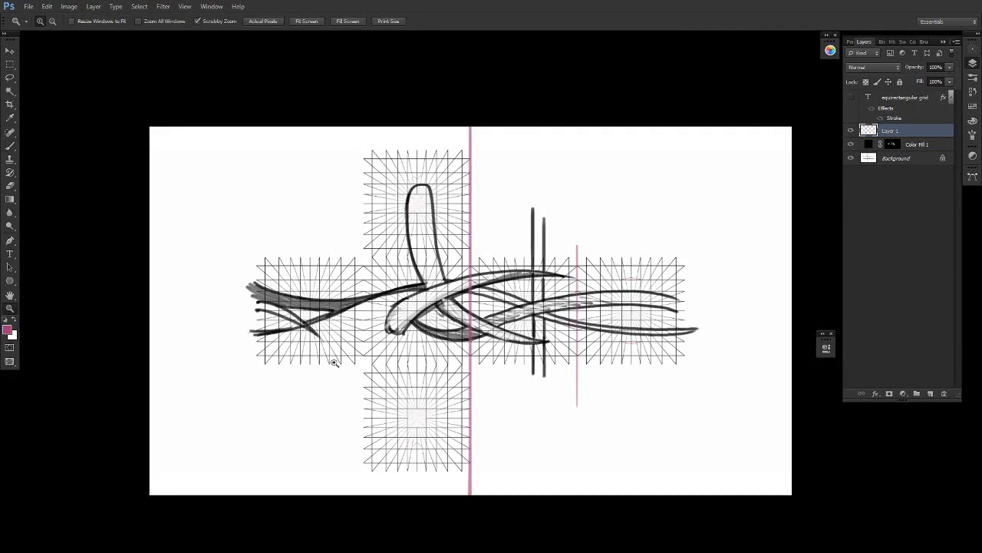
- Draw magenta lines along the central column's left edge and the upper and lower edges of the face row and column
mouse_move(363, 355)
left_mouse_down()
mouse_move(363, 162)
mouse_move(363, 480)
left_mouse_up()
left_click_drag(337, 363, 778, 363)
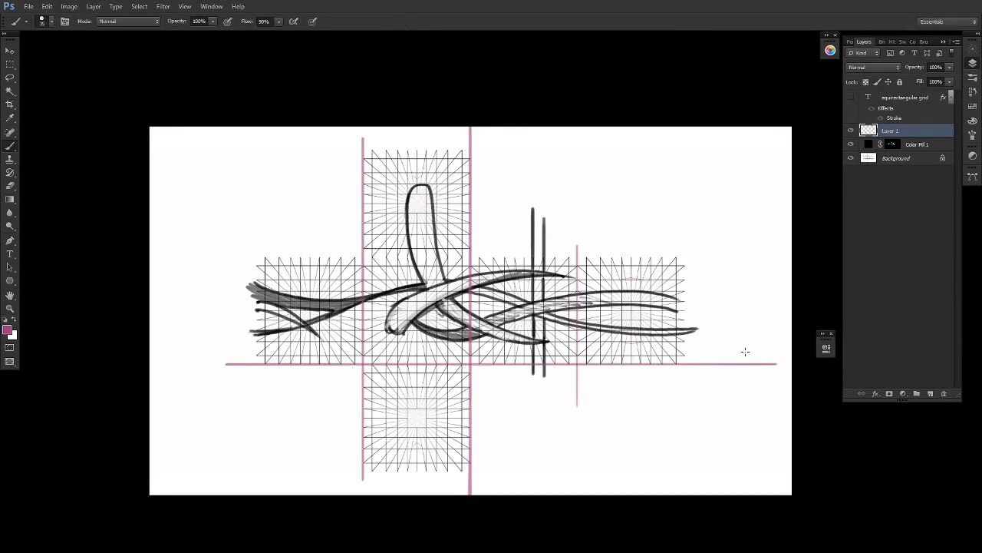
mouse_move(587, 259)
left_mouse_down()
mouse_move(215, 274)
mouse_move(771, 278)
left_mouse_up()
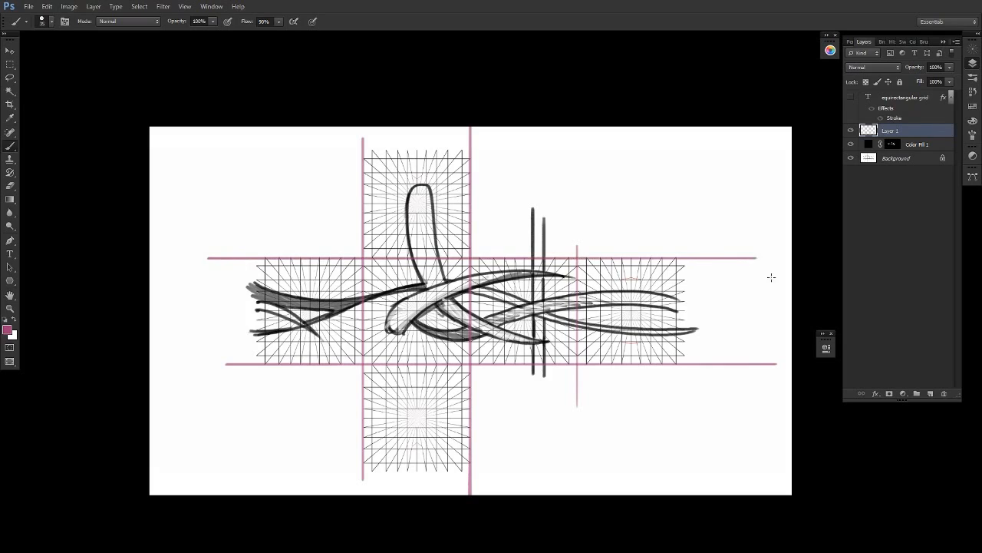
mouse_move(447, 150)
left_mouse_down()
mouse_move(323, 150)
mouse_move(547, 150)
left_mouse_up()
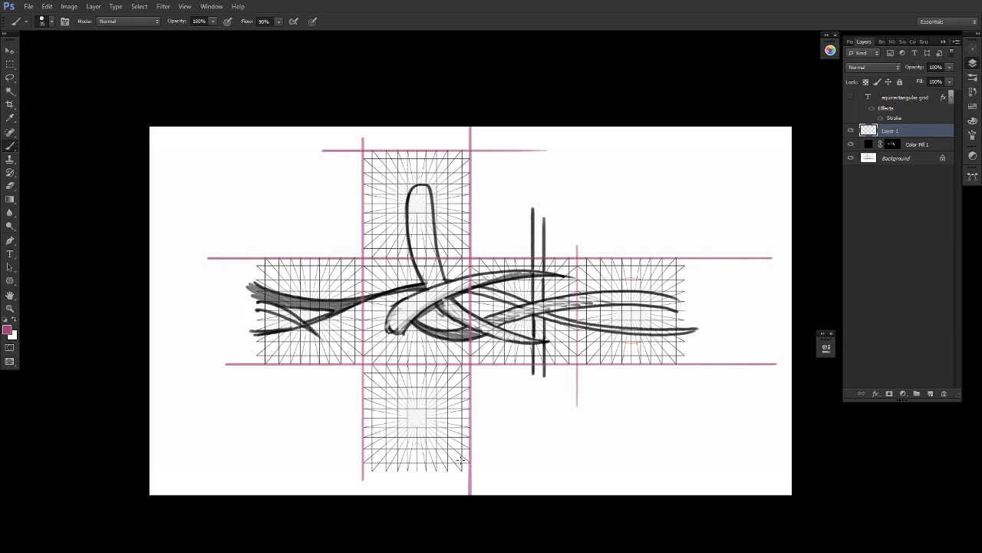
mouse_move(436, 471)
left_mouse_down()
mouse_move(325, 470)
mouse_move(550, 471)
left_mouse_up()
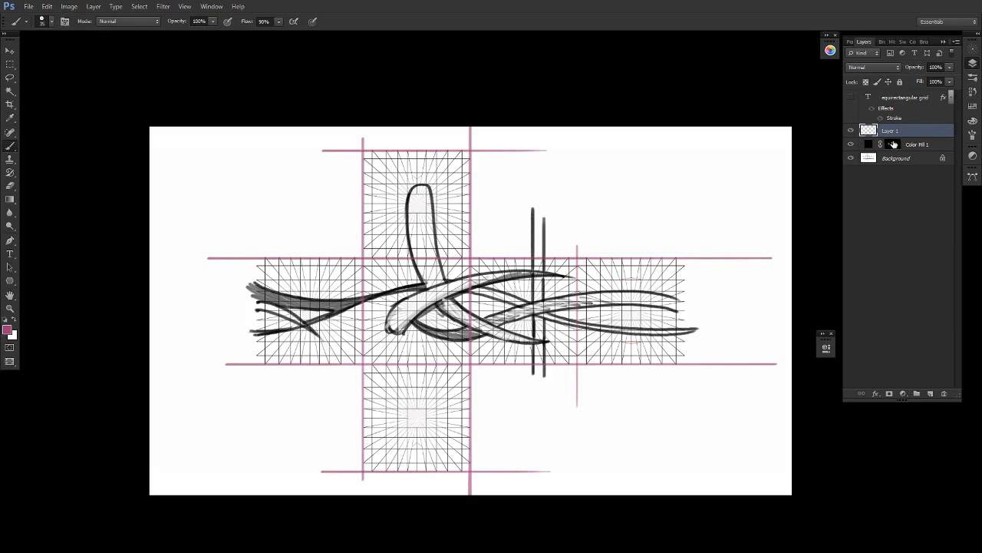
- Mark a dot above the right side face on the Color Fill 1 mask, and draw the leftmost face's outer magenta edge on Layer 1
key("alt+bracketleft")
left_click(539, 259, "ctrl")
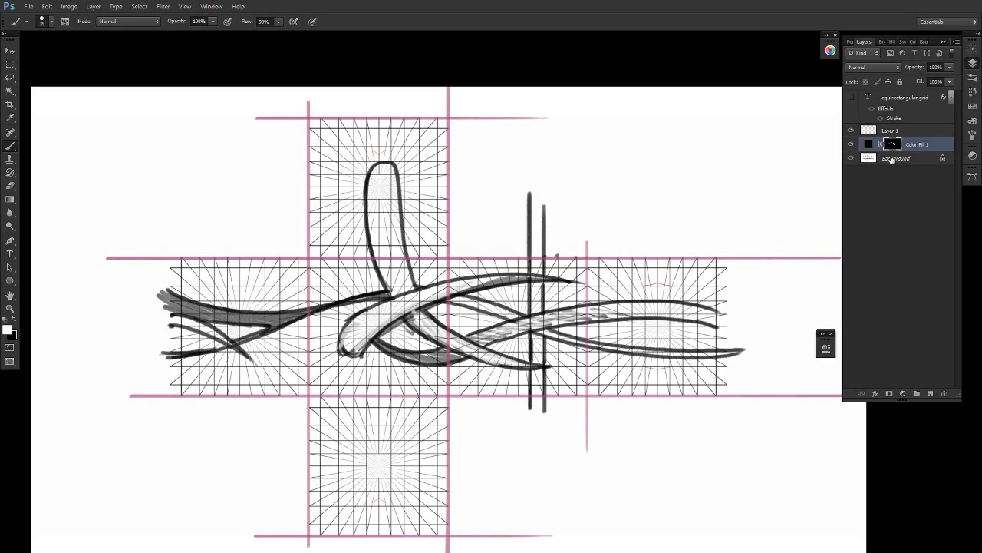
left_click(887, 131)
left_click_drag(171, 250, 170, 399)
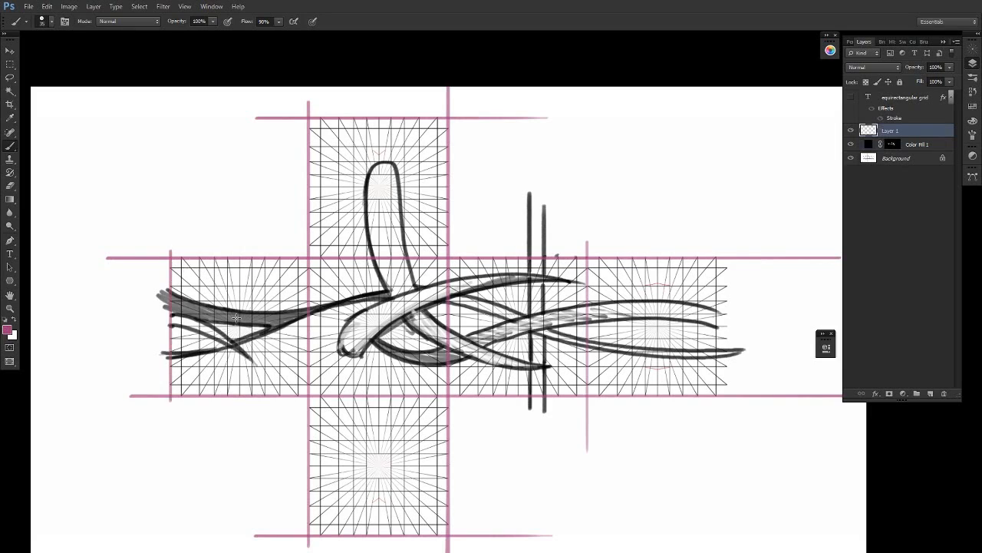
- On the Color Fill 1 mask, dot the grid columns above the right side face and the leftmost face to compare spacing
left_click(891, 144)
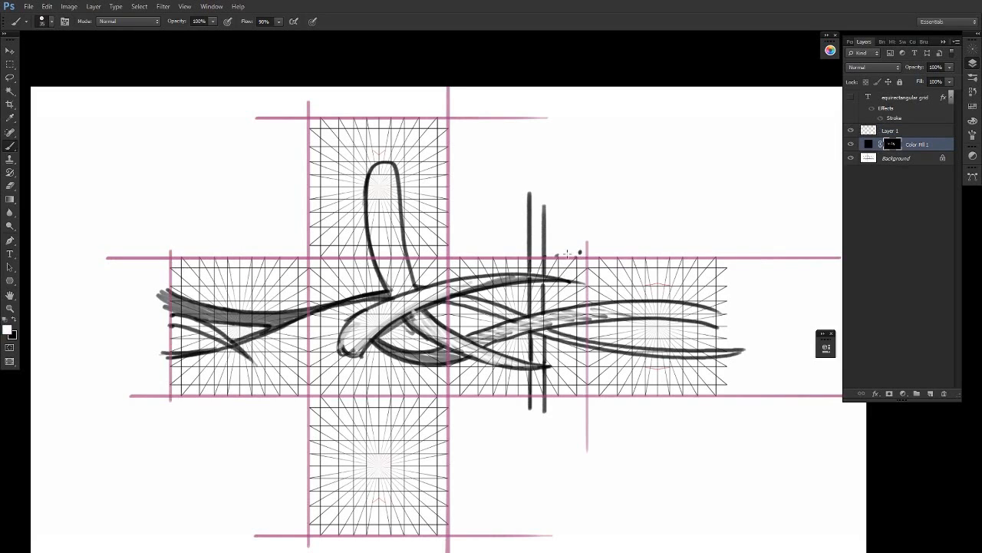
left_click(568, 252)
left_click(553, 252)
left_click(211, 254)
- Paint two matching vertical lines through the leftmost face behind the bands, and extend the lower band's tip into a rounded end
mouse_move(214, 307)
left_mouse_down()
mouse_move(214, 223)
mouse_move(226, 206)
left_mouse_up()
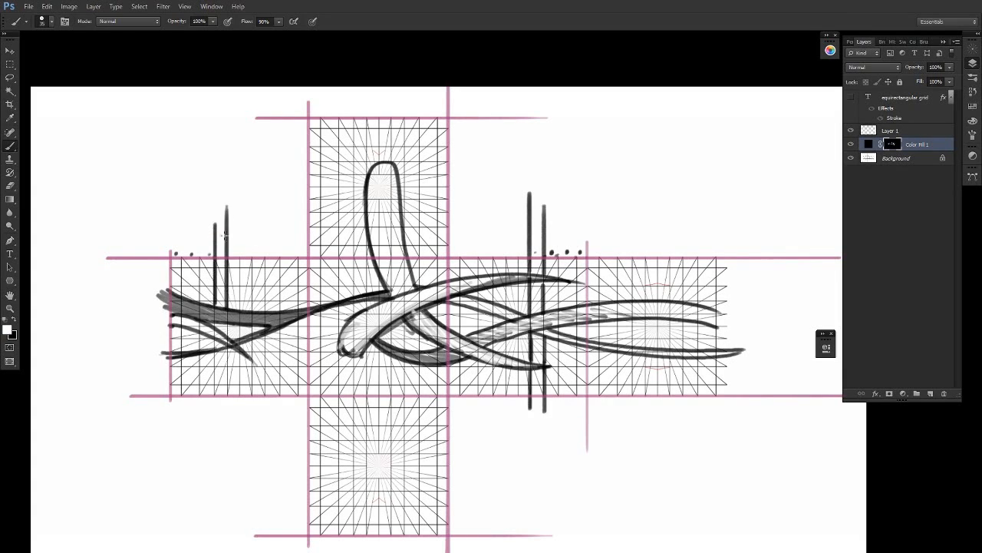
left_click_drag(228, 345, 226, 412)
left_click_drag(214, 329, 213, 409)
key("x")
mouse_move(211, 329)
left_mouse_down()
mouse_move(276, 372)
mouse_move(277, 361)
mouse_move(269, 370)
left_mouse_up()
key("x")
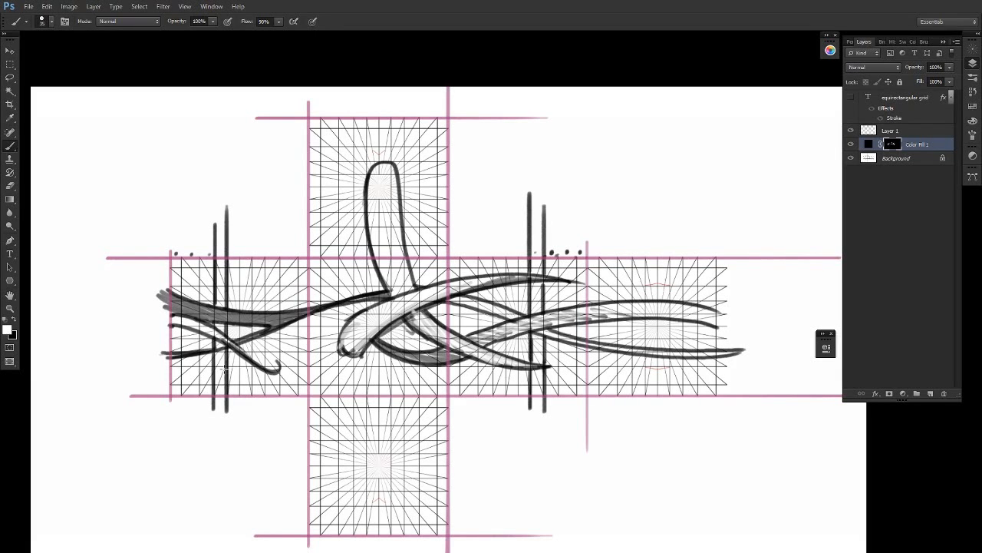
- Paint two horizontal lines across the top face and join them with curved corners to the vertical lines on both sides
left_click_drag(449, 369, 471, 290)
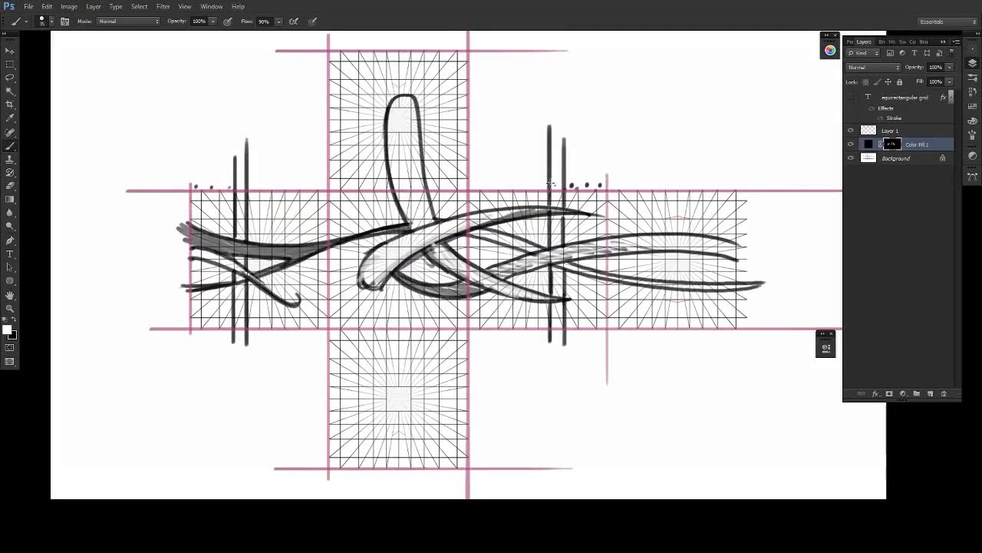
left_click_drag(550, 188, 547, 101)
left_click_drag(515, 271, 561, 322)
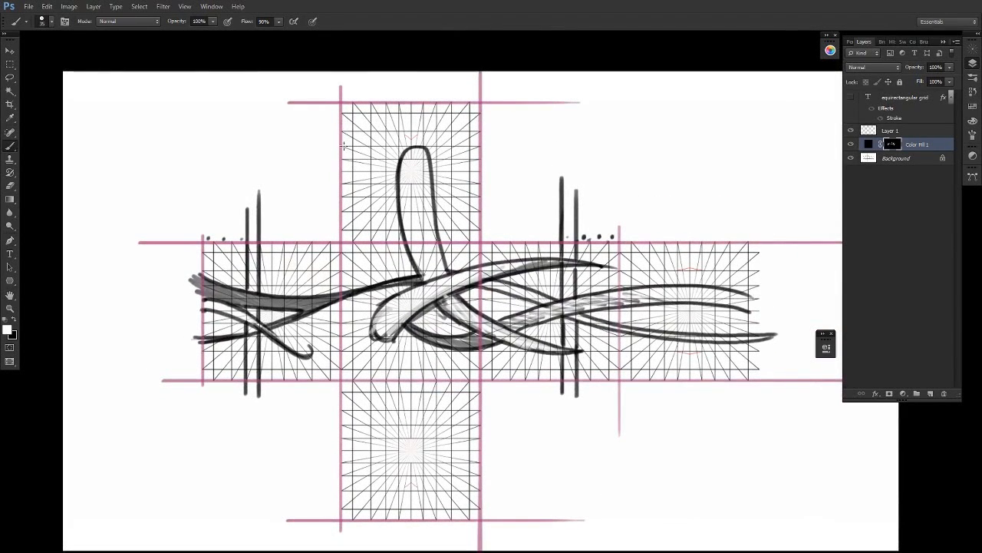
left_click_drag(317, 146, 560, 146)
mouse_move(405, 158)
left_mouse_down()
mouse_move(284, 159)
mouse_move(525, 159)
mouse_move(564, 227)
left_mouse_up()
mouse_move(510, 144)
left_mouse_down()
mouse_move(539, 152)
mouse_move(581, 213)
left_mouse_up()
mouse_move(312, 159)
left_mouse_down()
mouse_move(281, 175)
mouse_move(253, 238)
mouse_move(243, 238)
left_mouse_up()
- Paint two horizontal lines across the bottom face and connect them with curved corners to both pairs of vertical lines
scroll(326, 399, "down", 3)
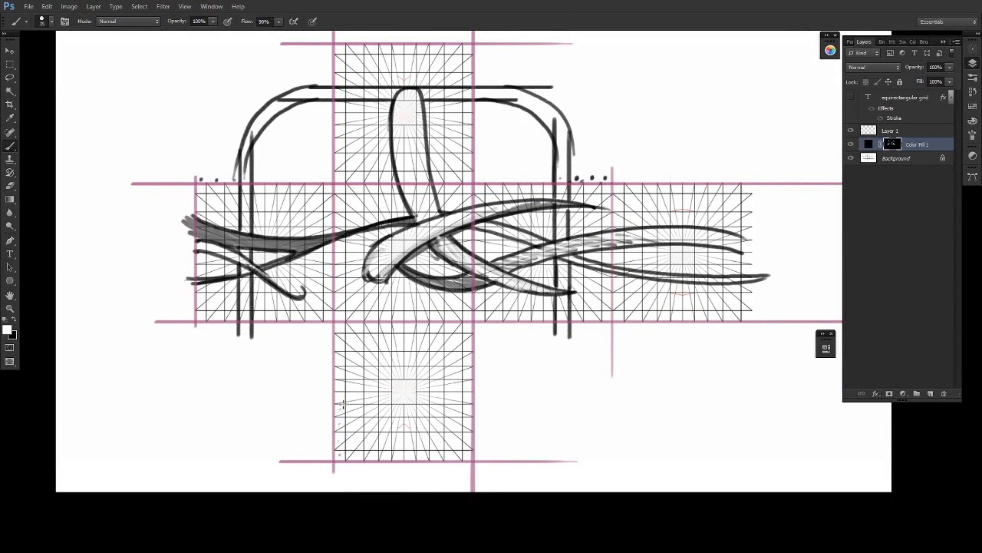
mouse_move(307, 404)
left_mouse_down()
mouse_move(521, 405)
mouse_move(368, 418)
mouse_move(557, 418)
left_mouse_up()
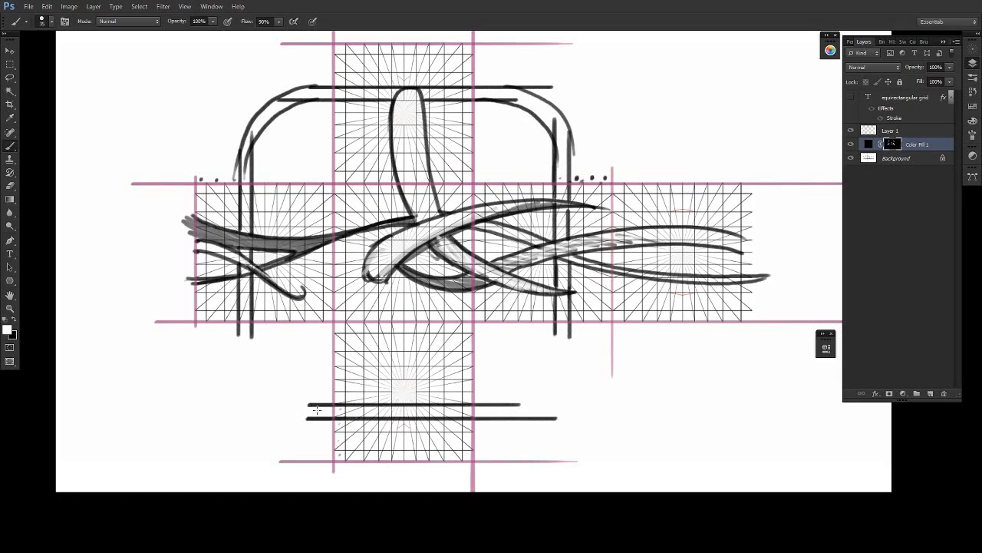
left_click_drag(259, 339, 307, 405)
left_click_drag(241, 324, 306, 419)
left_click_drag(558, 336, 520, 404)
left_click_drag(568, 322, 528, 417)
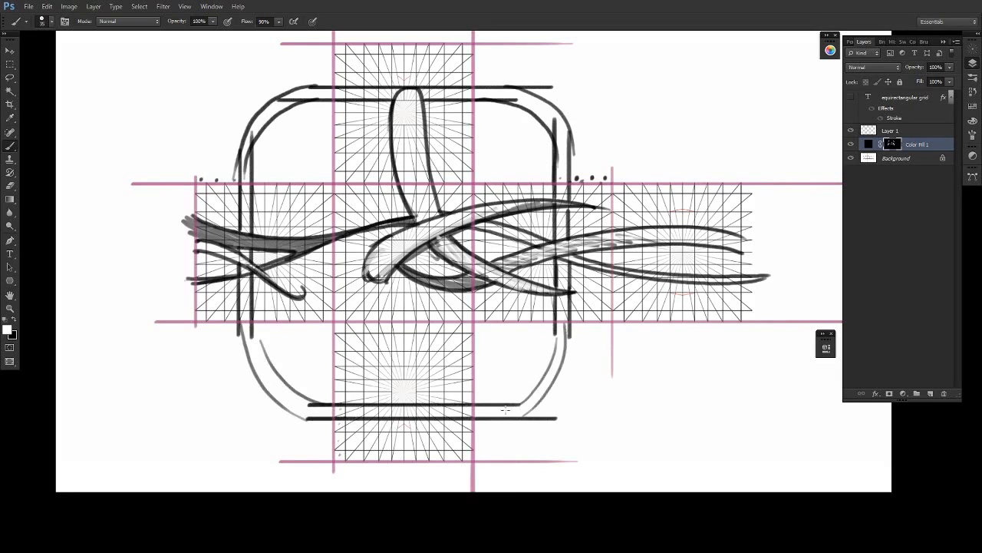
- Circle the four curved corners and the empty areas beside the top and bottom faces to highlight the gaps between faces
mouse_move(606, 355)
left_mouse_down()
mouse_move(513, 426)
mouse_move(583, 354)
left_mouse_up()
left_click_drag(568, 162, 564, 158)
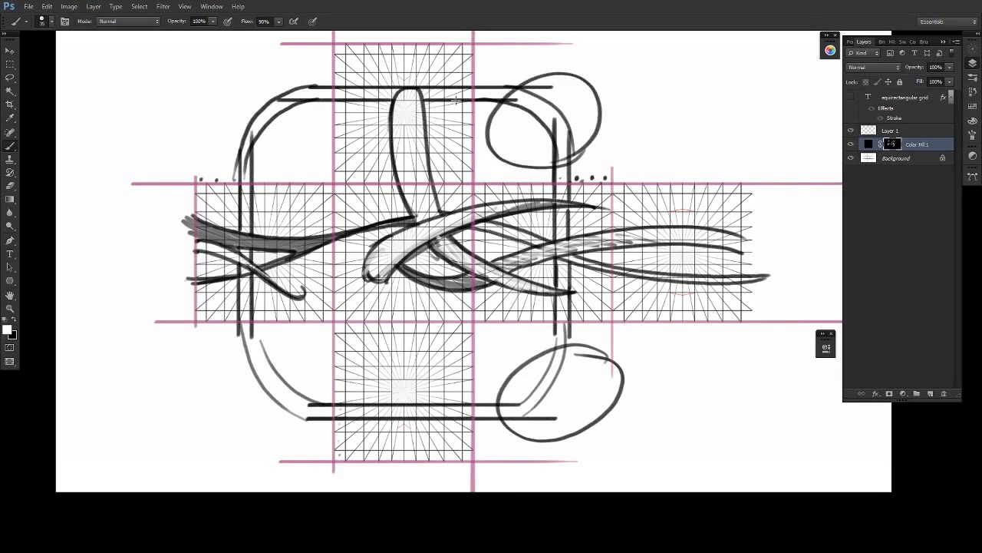
left_click_drag(307, 82, 241, 170)
left_click_drag(292, 107, 247, 165)
mouse_move(289, 349)
left_mouse_down()
mouse_move(228, 401)
mouse_move(291, 354)
left_mouse_up()
left_click_drag(699, 421, 700, 433)
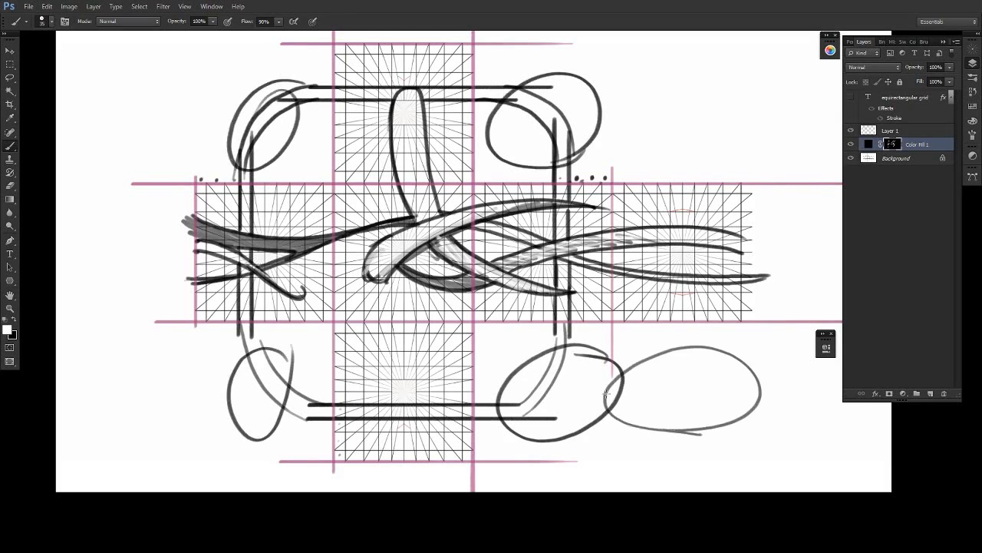
mouse_move(572, 115)
left_mouse_down()
mouse_move(724, 145)
mouse_move(665, 171)
left_mouse_up()
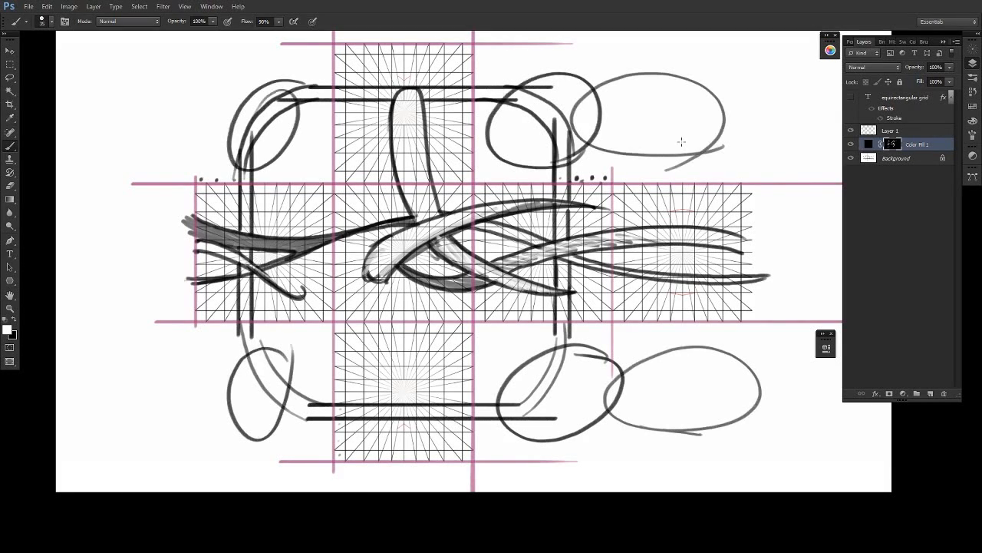
- Undo the circles around the corner gaps
key("ctrl+alt+z")
key("ctrl+alt+z")
key("ctrl+alt+z")
key("ctrl+alt+z")
key("ctrl+alt+z")
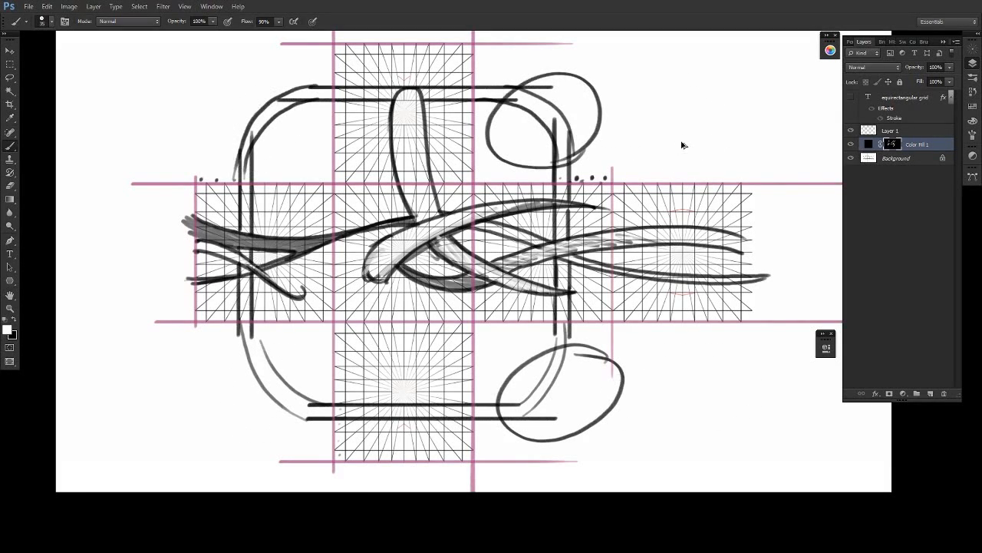
key("ctrl+alt+z")
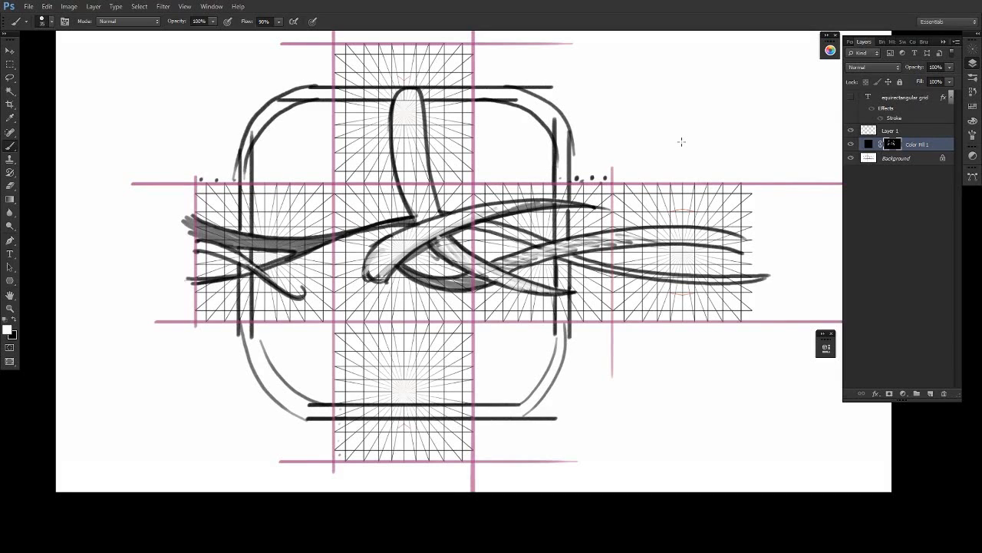
- Extend the upright form on the top face into a taller, more pointed tip
left_click_drag(651, 362, 631, 352)
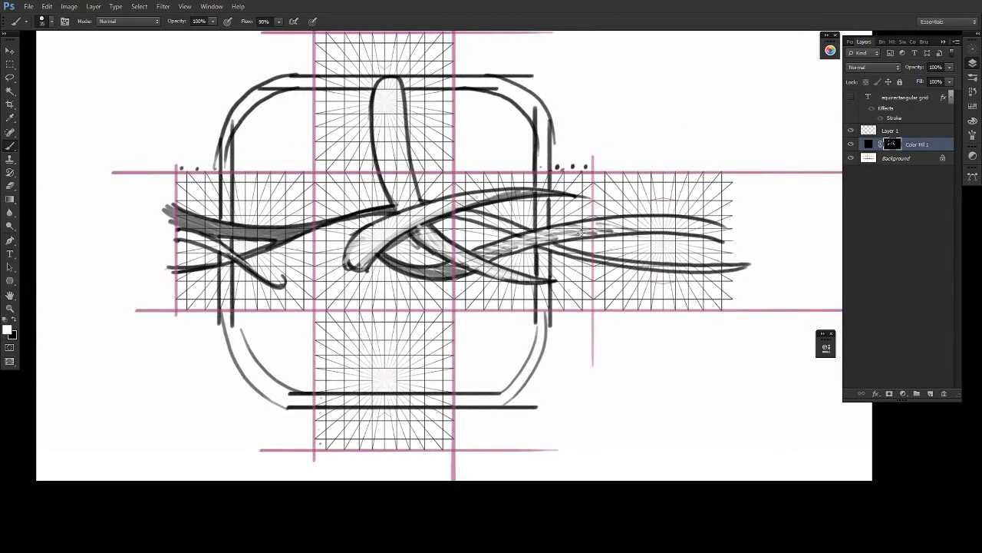
mouse_move(373, 106)
left_mouse_down()
mouse_move(390, 59)
mouse_move(403, 120)
mouse_move(388, 69)
mouse_move(378, 95)
left_mouse_up()
key("x")
left_click_drag(753, 341, 717, 337)
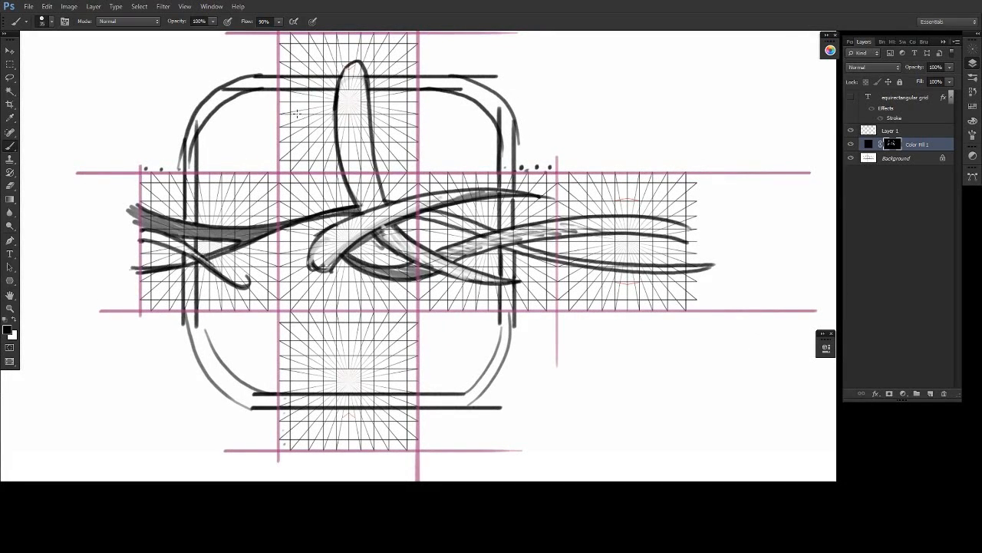
- Break up the curved corner lines beside the top face and at the lower right with short white strokes so they look dashed
key("x")
mouse_move(438, 373)
left_mouse_down()
mouse_move(492, 393)
mouse_move(448, 382)
mouse_move(494, 411)
left_mouse_up()
key("ctrl+z")
key("x")
left_click_drag(492, 328, 512, 334)
left_click_drag(494, 149, 521, 152)
mouse_move(494, 136)
left_mouse_down()
mouse_move(523, 141)
mouse_move(524, 132)
left_mouse_up()
mouse_move(486, 82)
left_mouse_down()
mouse_move(483, 114)
mouse_move(474, 103)
left_mouse_up()
left_click_drag(464, 70, 464, 98)
left_click_drag(454, 70, 454, 95)
left_click_drag(216, 89, 197, 135)
left_click_drag(197, 111, 188, 144)
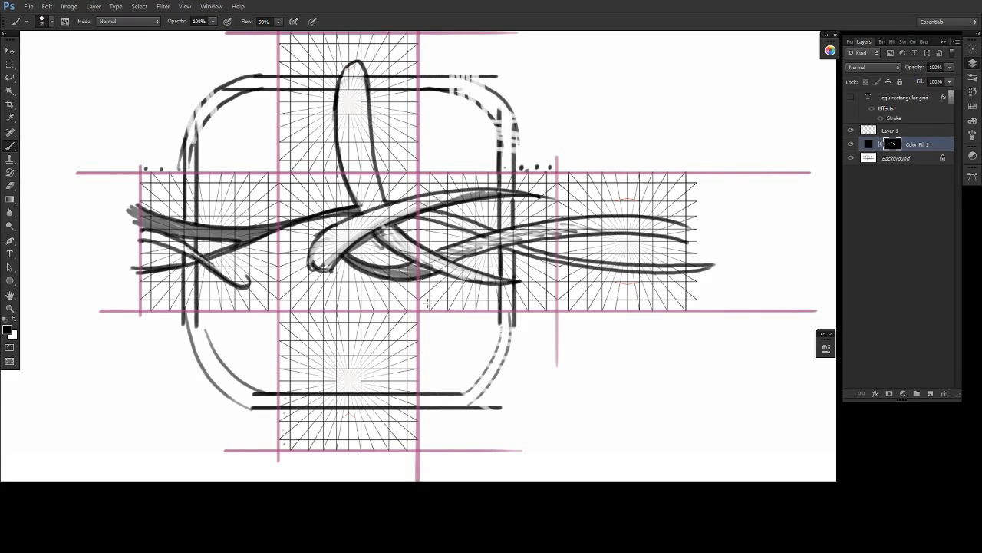
- Draw a post that widens from the front face's centre to its lower edge and runs straight down across the bottom face
key("x")
mouse_move(343, 262)
left_mouse_down()
mouse_move(323, 310)
mouse_move(376, 309)
mouse_move(323, 320)
mouse_move(321, 398)
left_mouse_up()
key("x")
key("x")
mouse_move(375, 310)
left_mouse_down()
mouse_move(373, 437)
mouse_move(324, 445)
mouse_move(323, 350)
left_mouse_up()
- Erase the two horizontal band lines where they cross the inside of the post on the bottom face
key("x")
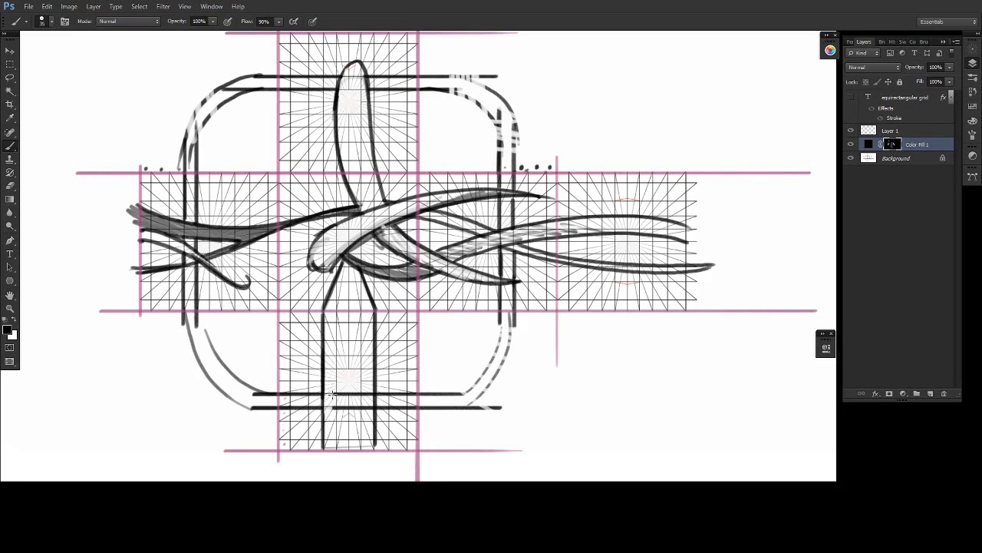
key("e")
key("x")
left_click(352, 405)
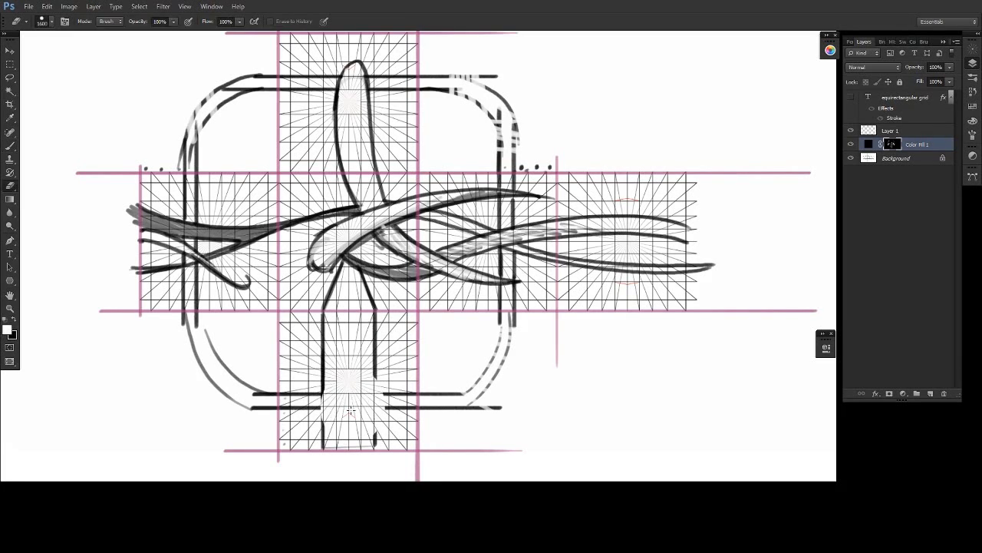
key("ctrl+z")
left_click(352, 406)
key("ctrl+z")
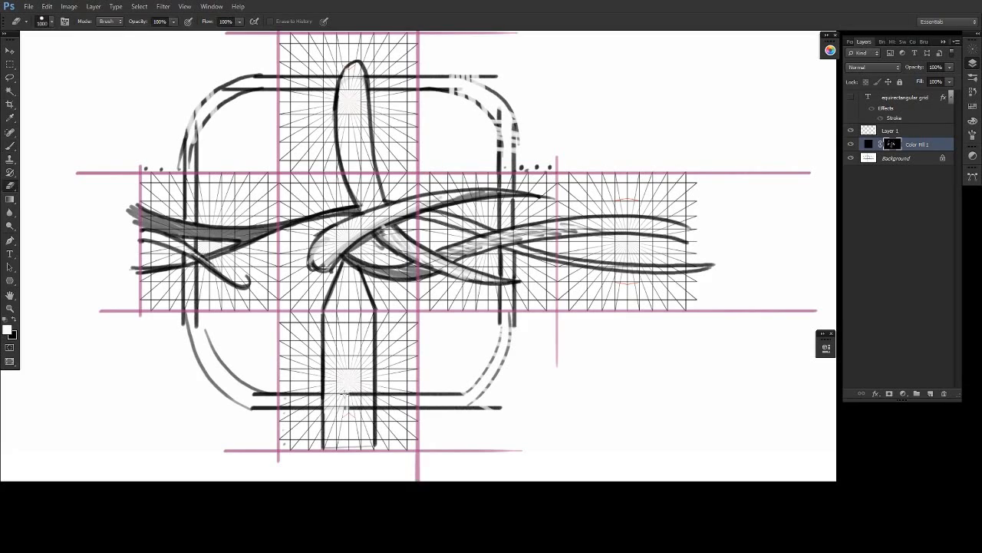
key("bracketleft")
key("bracketleft")
key("bracketleft")
key("bracketleft")
key("bracketleft")
key("bracketleft")
key("bracketleft")
key("bracketleft")
left_click(353, 405)
left_click_drag(352, 381, 338, 408)
left_click(365, 394)
key("b")
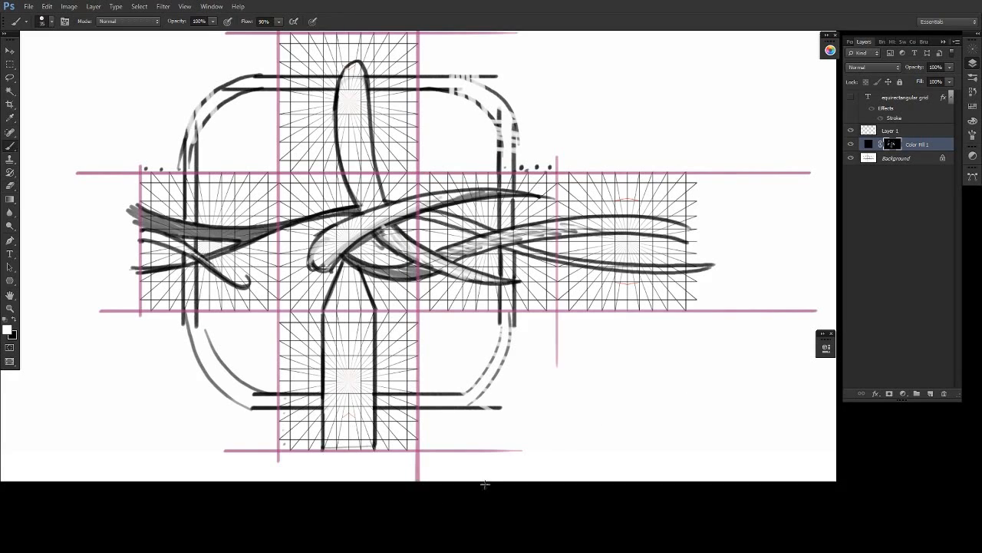
- Extend the post's sides past the bottom face's lower edge and draw curves linking that edge to the back face's lower corners
left_click_drag(519, 450, 487, 412)
mouse_move(291, 408)
left_mouse_down()
mouse_move(290, 419)
mouse_move(343, 422)
left_mouse_up()
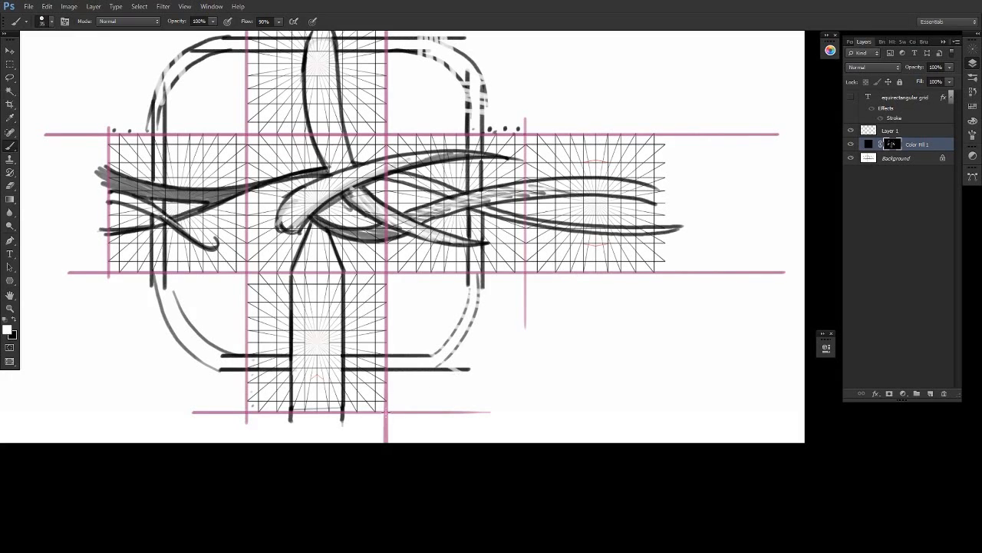
mouse_move(386, 412)
left_mouse_down()
mouse_move(488, 411)
mouse_move(520, 331)
mouse_move(519, 270)
left_mouse_up()
left_click_drag(654, 267, 615, 443)
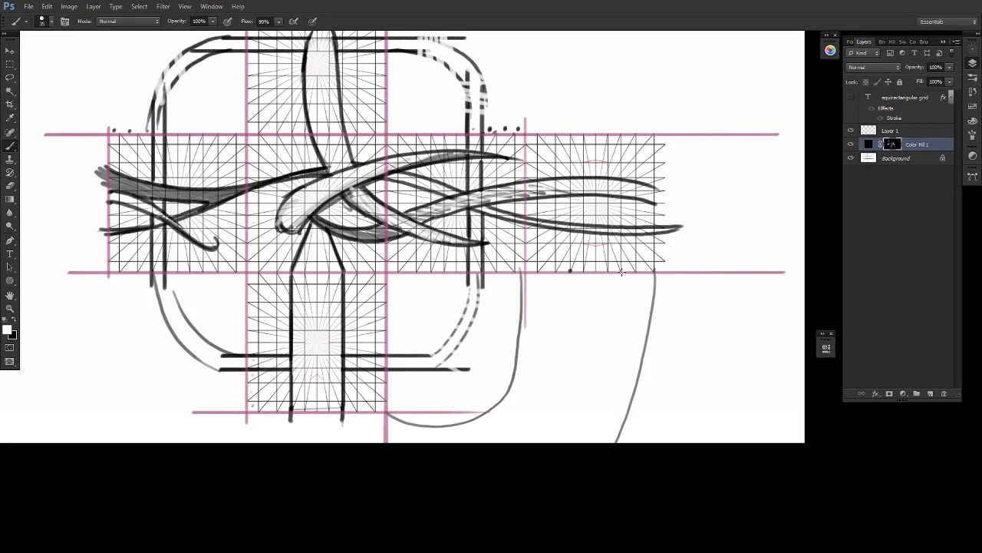
- Draw two lines on the back face that start at the post's positions on its lower edge and converge at the centre
mouse_move(586, 229)
left_mouse_down()
mouse_move(568, 278)
mouse_move(615, 257)
mouse_move(624, 278)
mouse_move(620, 264)
left_mouse_up()
key("x")
key("x")
mouse_move(593, 213)
left_mouse_down()
mouse_move(589, 225)
mouse_move(595, 206)
left_mouse_up()
key("x")
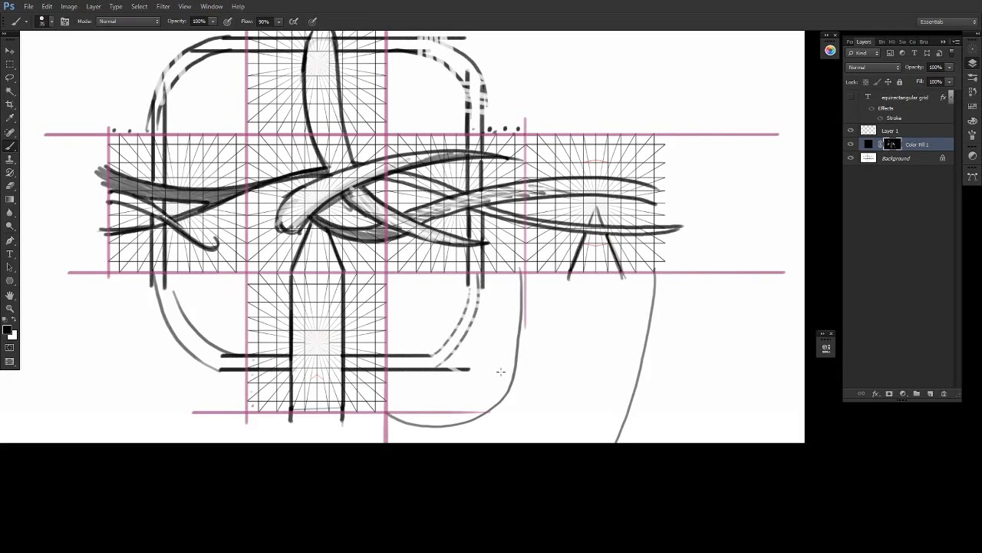
key("x")
left_click_drag(602, 300, 680, 350)
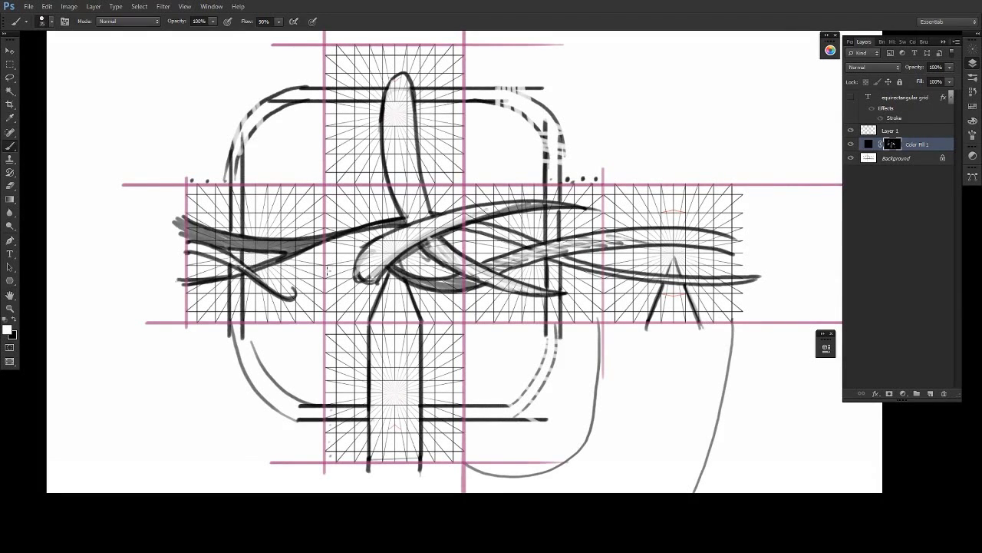
- Draw two converging lines on the front face from its seam with the left face toward the centre, trimming the overshoot
mouse_move(323, 291)
left_mouse_down()
mouse_move(353, 275)
mouse_move(321, 268)
mouse_move(348, 267)
left_mouse_up()
key("x")
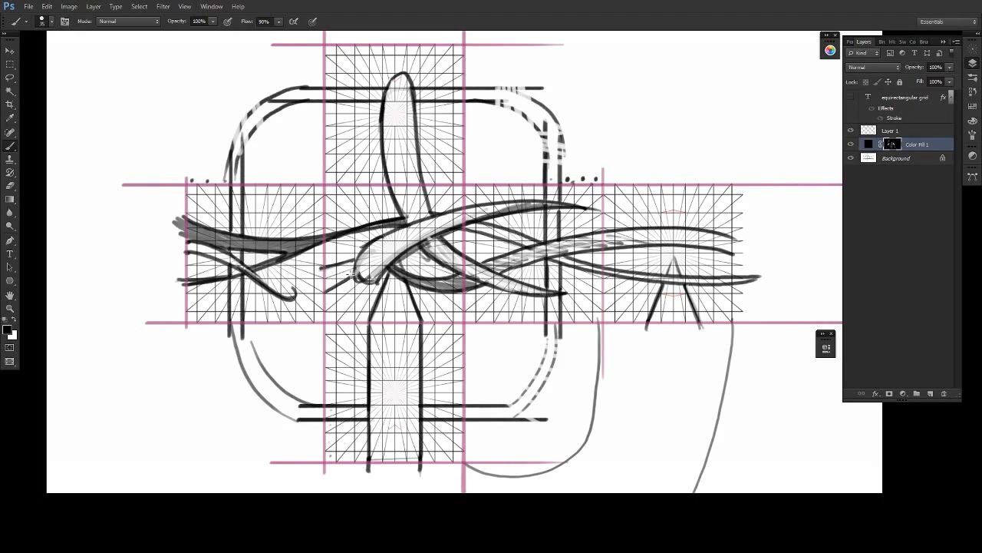
key("x")
key("x")
- Continue both lines horizontally across the left face and past its outer edge
key("x")
mouse_move(321, 262)
left_mouse_down()
mouse_move(320, 296)
mouse_move(321, 261)
left_mouse_up()
key("x")
mouse_move(322, 259)
left_mouse_down()
mouse_move(320, 299)
mouse_move(317, 259)
mouse_move(310, 264)
mouse_move(324, 266)
mouse_move(272, 266)
left_mouse_up()
key("x")
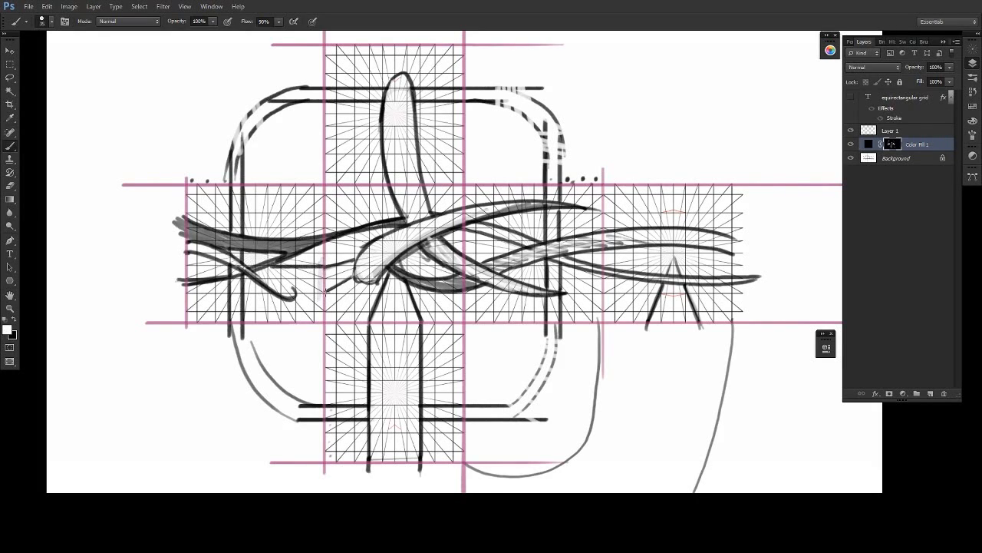
mouse_move(326, 293)
left_mouse_down()
mouse_move(275, 293)
mouse_move(281, 272)
mouse_move(242, 292)
mouse_move(232, 265)
mouse_move(260, 265)
mouse_move(173, 265)
left_mouse_up()
key("x")
key("x")
key("ctrl+z")
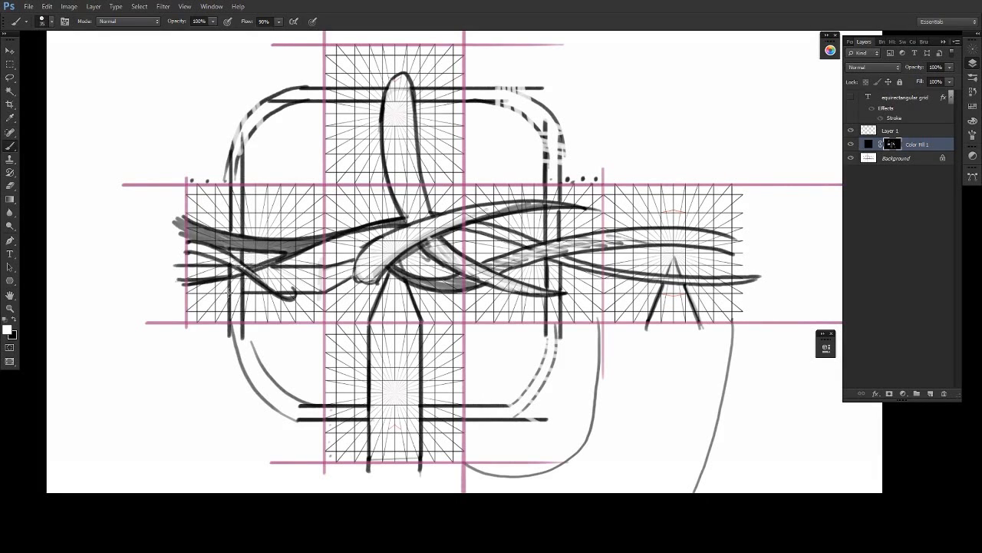
left_click_drag(230, 293, 164, 292)
- Draw two matching lines on the back face from its outer edge converging toward the face's centre
left_click_drag(447, 374, 476, 312)
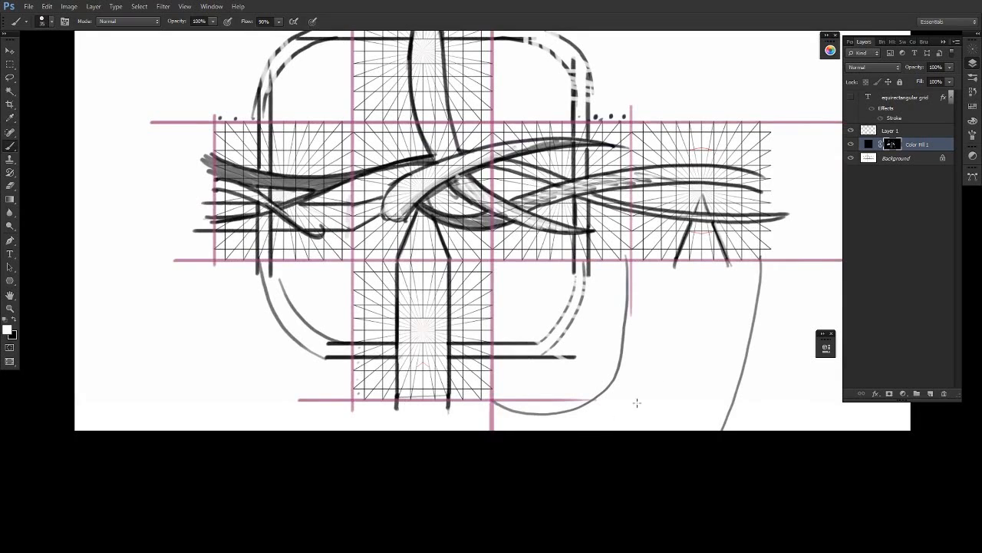
left_click_drag(667, 391, 622, 434)
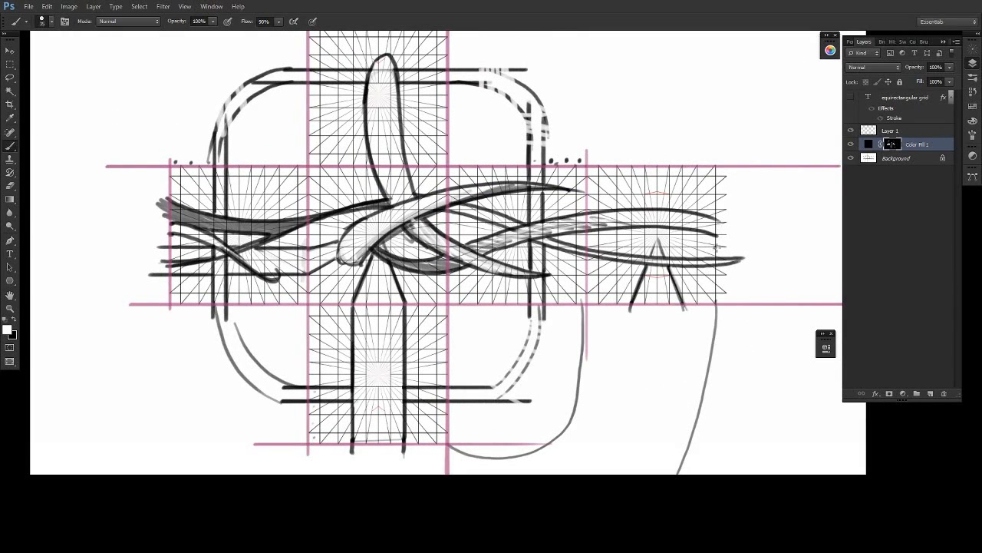
left_click_drag(717, 246, 671, 238)
mouse_move(716, 274)
left_mouse_down()
mouse_move(689, 255)
mouse_move(718, 246)
mouse_move(666, 236)
mouse_move(722, 250)
mouse_move(681, 242)
mouse_move(712, 245)
left_mouse_up()
key("x")
key("x")
key("x")
key("x")
key("x")
key("x")
key("x")
key("x")
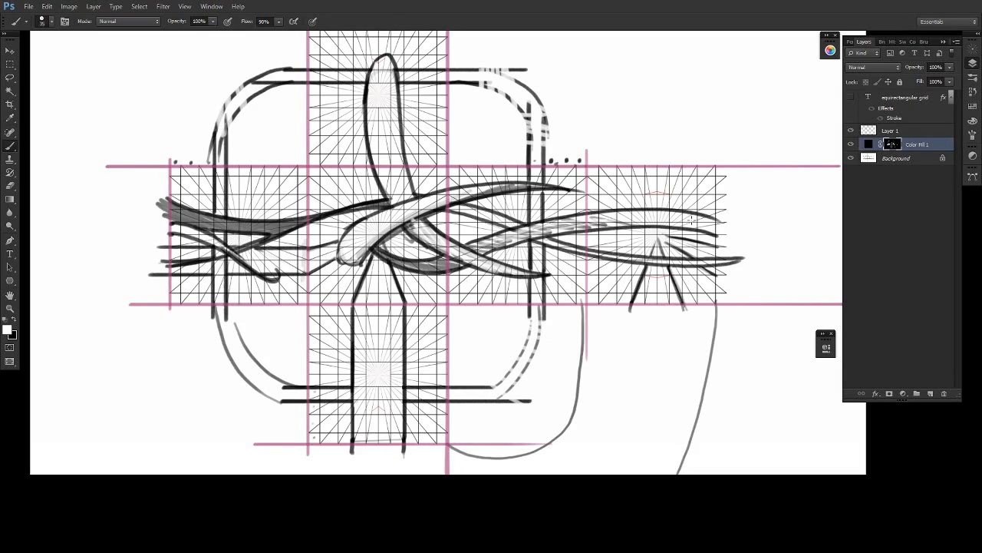
- Add a light blue solid colour fill layer directly above the Background layer and hide the layer list
left_click(897, 158)
left_click(902, 393)
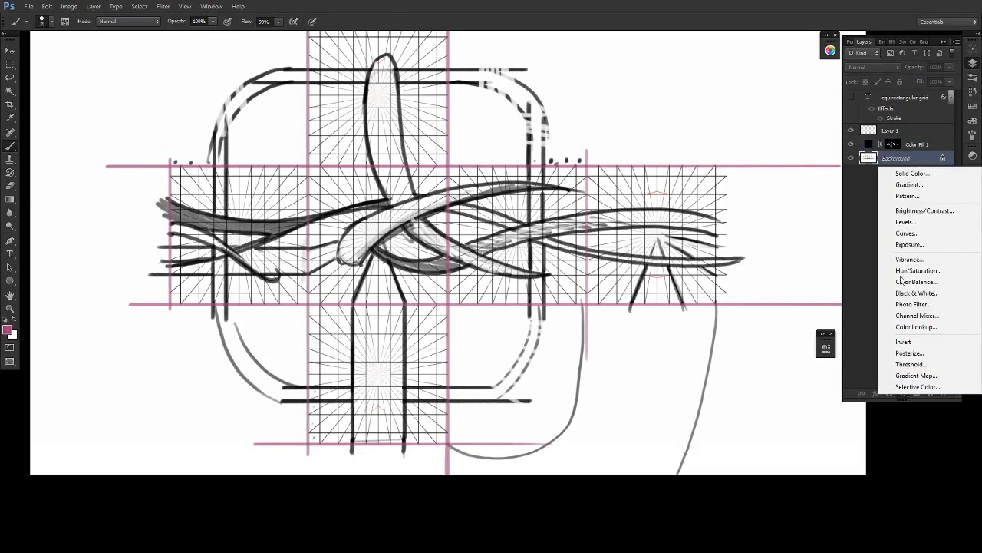
left_click(913, 171)
left_click(774, 322)
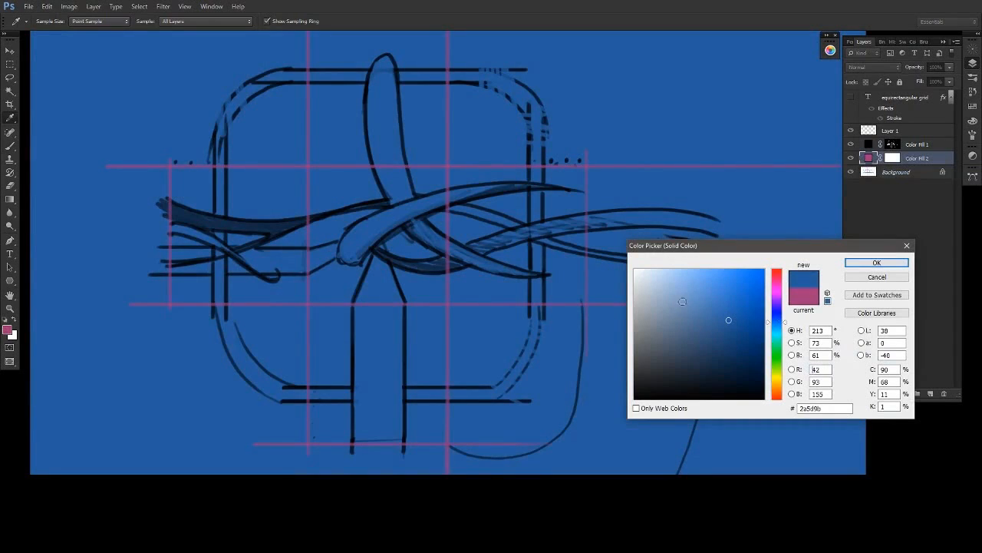
left_click(674, 302)
left_click(876, 263)
key("d")
key("x")
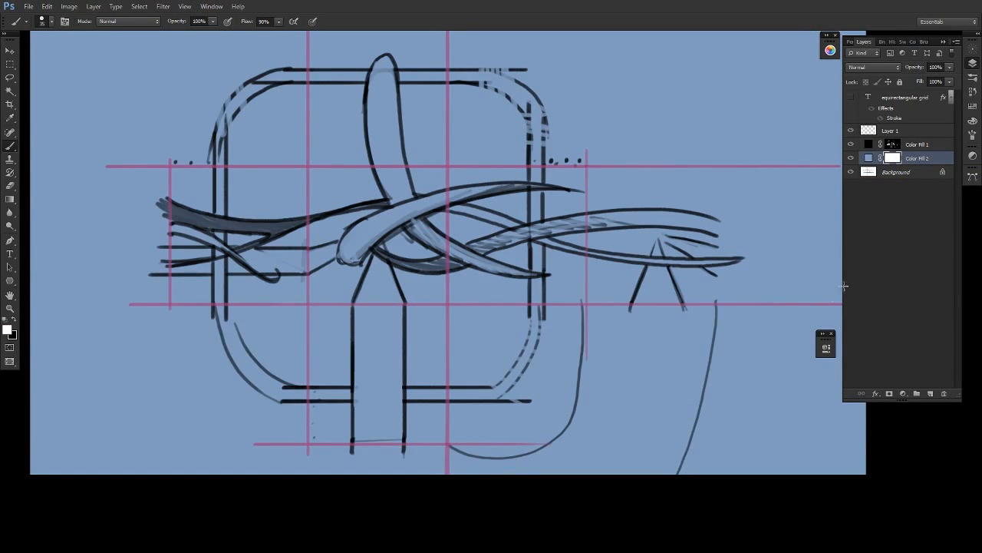
key("F5")
key("F5")
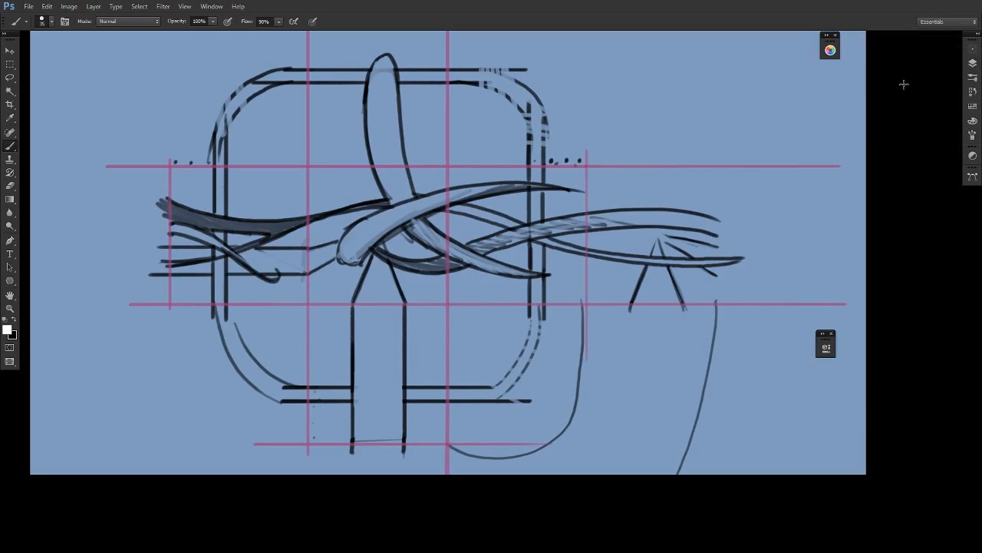
- Mask out the blue fill inside the upright form on the top face and its tapering tail onto the right face
left_click_drag(384, 146, 385, 153)
mouse_move(381, 93)
left_mouse_down()
mouse_move(383, 158)
mouse_move(376, 153)
left_mouse_up()
mouse_move(376, 71)
left_mouse_down()
mouse_move(372, 93)
mouse_move(388, 58)
mouse_move(395, 157)
mouse_move(413, 209)
left_mouse_up()
mouse_move(386, 125)
left_mouse_down()
mouse_move(398, 189)
mouse_move(420, 233)
mouse_move(519, 273)
left_mouse_up()
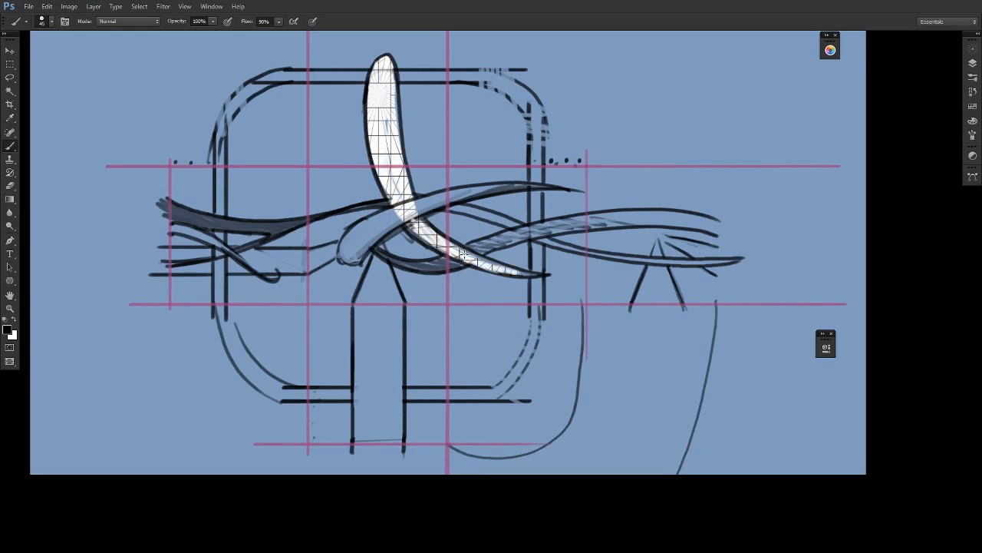
left_click_drag(451, 244, 533, 274)
- Mask out the blue fill inside the post on the bottom face and the diagonal form crossing the front face
mouse_move(380, 244)
left_mouse_down()
mouse_move(396, 324)
mouse_move(396, 449)
left_mouse_up()
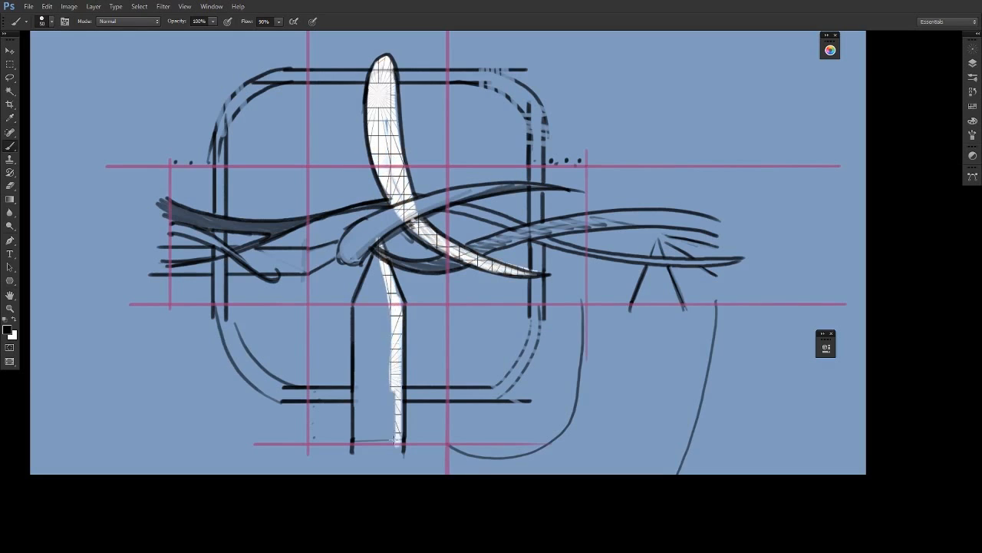
left_click_drag(393, 361, 395, 452)
mouse_move(380, 322)
left_mouse_down()
mouse_move(380, 460)
mouse_move(362, 454)
mouse_move(356, 368)
mouse_move(376, 251)
mouse_move(380, 456)
left_mouse_up()
left_click_drag(391, 462, 398, 305)
mouse_move(357, 248)
left_mouse_down()
mouse_move(427, 206)
mouse_move(536, 187)
left_mouse_up()
mouse_move(427, 202)
left_mouse_down()
mouse_move(386, 219)
mouse_move(387, 120)
left_mouse_up()
left_click_drag(402, 191, 393, 76)
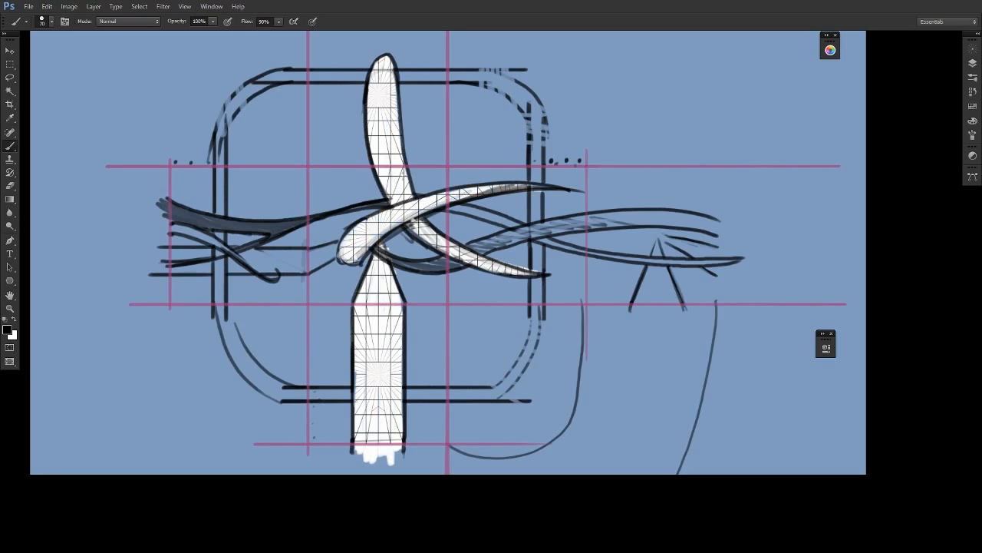
- Mask out the blue fill inside the left face's vertical band and the horizontal bands running into the front face
left_click_drag(283, 226, 167, 210)
mouse_move(223, 222)
left_mouse_down()
mouse_move(147, 201)
mouse_move(240, 257)
mouse_move(219, 203)
mouse_move(220, 141)
mouse_move(221, 331)
left_mouse_up()
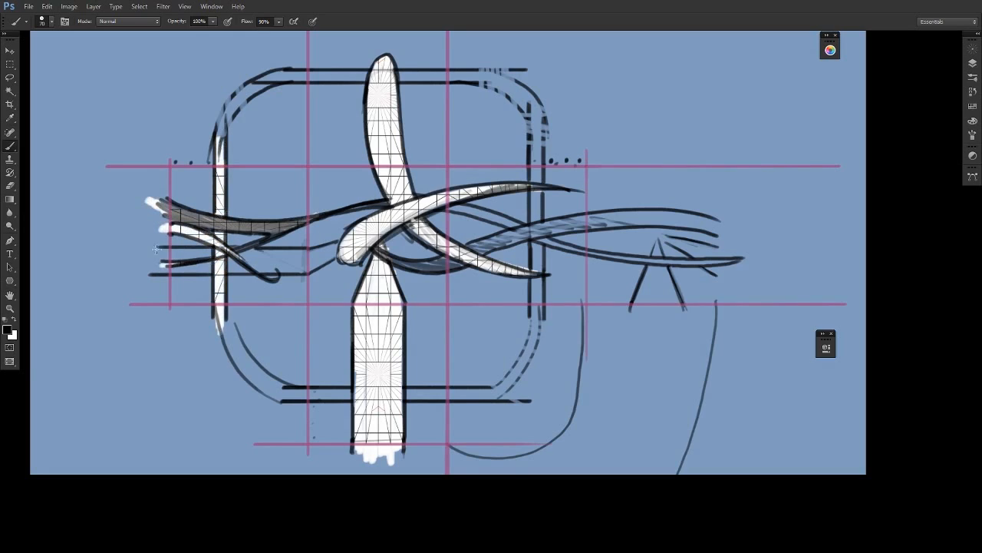
mouse_move(158, 251)
left_mouse_down()
mouse_move(228, 250)
mouse_move(208, 261)
mouse_move(250, 268)
mouse_move(306, 264)
mouse_move(258, 259)
mouse_move(321, 265)
mouse_move(364, 242)
left_mouse_up()
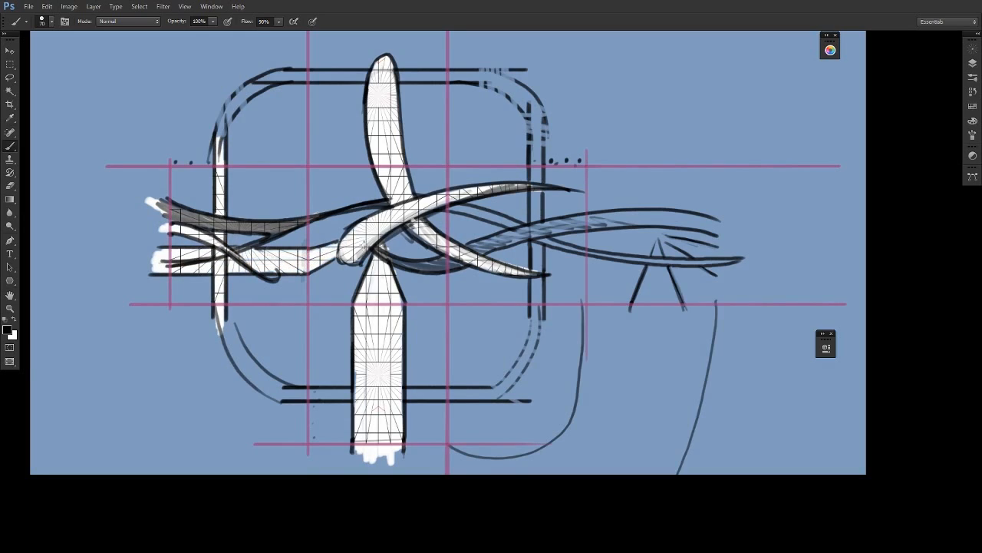
- Mask out the blue fill inside the bottom face's horizontal band and the bands crossing the right and back faces
mouse_move(340, 401)
left_mouse_down()
mouse_move(285, 394)
mouse_move(464, 393)
left_mouse_up()
mouse_move(388, 261)
left_mouse_down()
mouse_move(457, 264)
mouse_move(472, 245)
mouse_move(637, 219)
mouse_move(719, 224)
left_mouse_up()
left_click_drag(439, 204, 637, 262)
mouse_move(539, 253)
left_mouse_down()
mouse_move(537, 318)
mouse_move(538, 123)
mouse_move(539, 154)
left_mouse_up()
- Mask out the blue fill inside the two wedges on the back face and clean up their edges
mouse_move(656, 280)
left_mouse_down()
mouse_move(637, 310)
mouse_move(657, 277)
mouse_move(665, 307)
left_mouse_up()
key("x")
key("x")
left_click_drag(607, 255, 758, 256)
mouse_move(663, 238)
left_mouse_down()
mouse_move(711, 257)
mouse_move(666, 237)
left_mouse_up()
mouse_move(666, 238)
left_mouse_down()
mouse_move(740, 268)
mouse_move(728, 256)
mouse_move(728, 276)
left_mouse_up()
key("x")
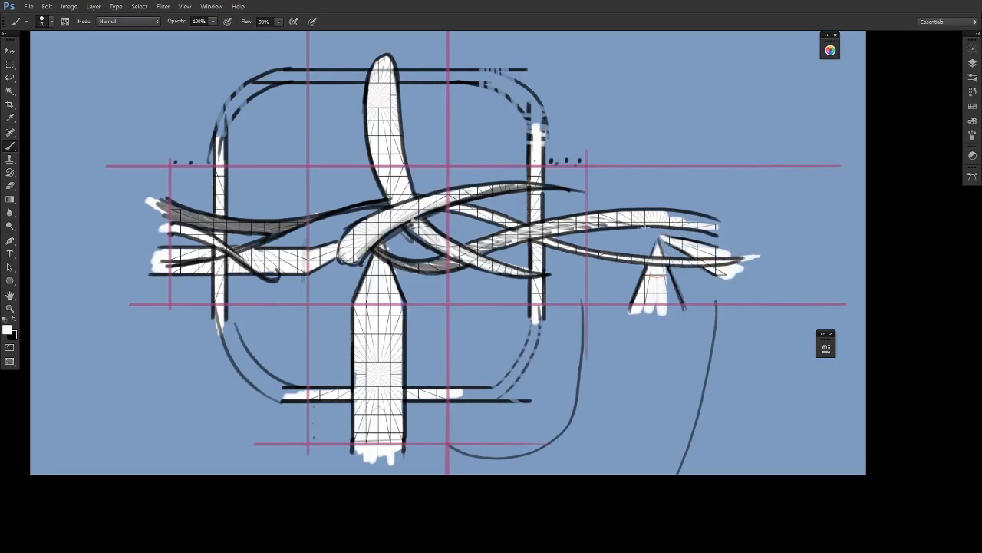
key("x")
- Add a new layer above the blue fill layer and set the foreground colour to grey #acacac
left_click(972, 64)
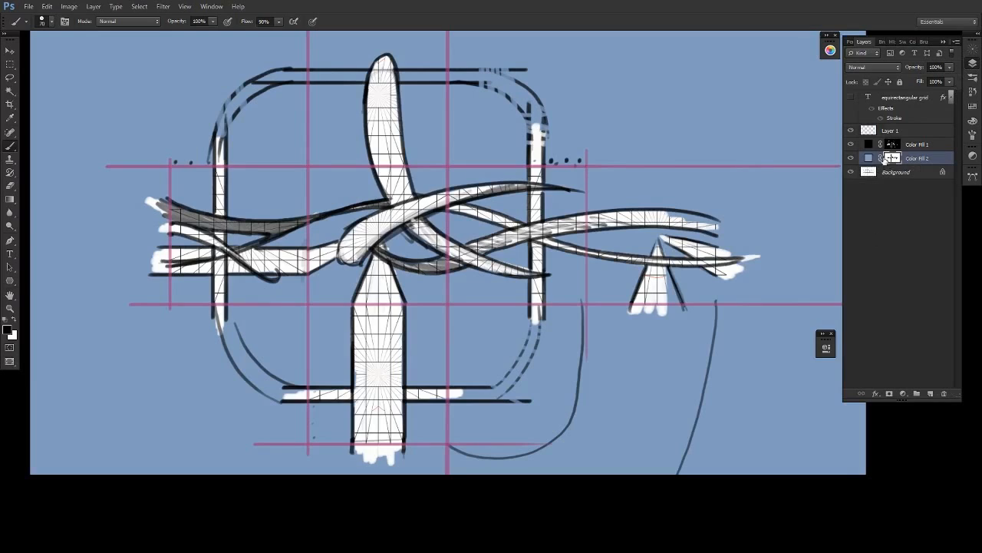
left_click(928, 394)
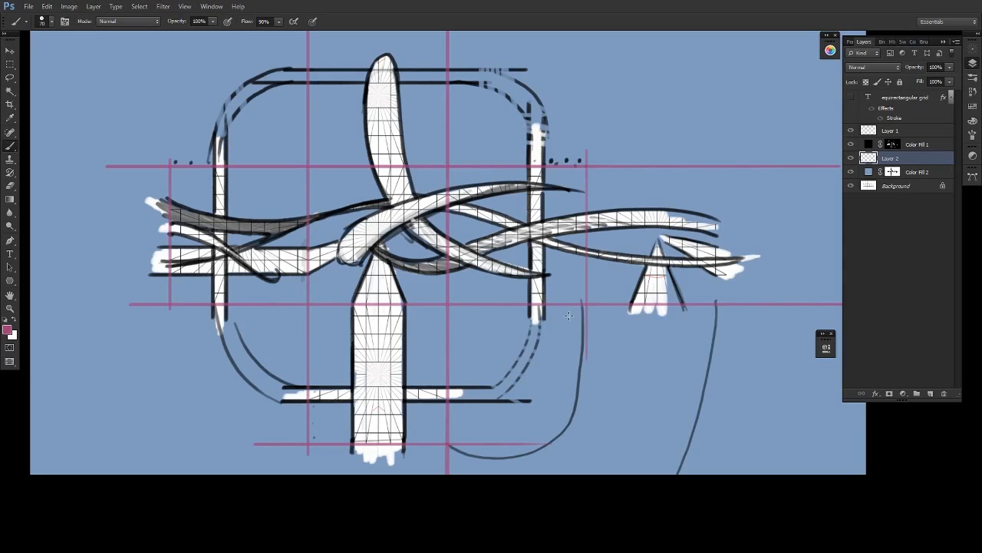
left_click(6, 331)
left_click(349, 262)
key("b")
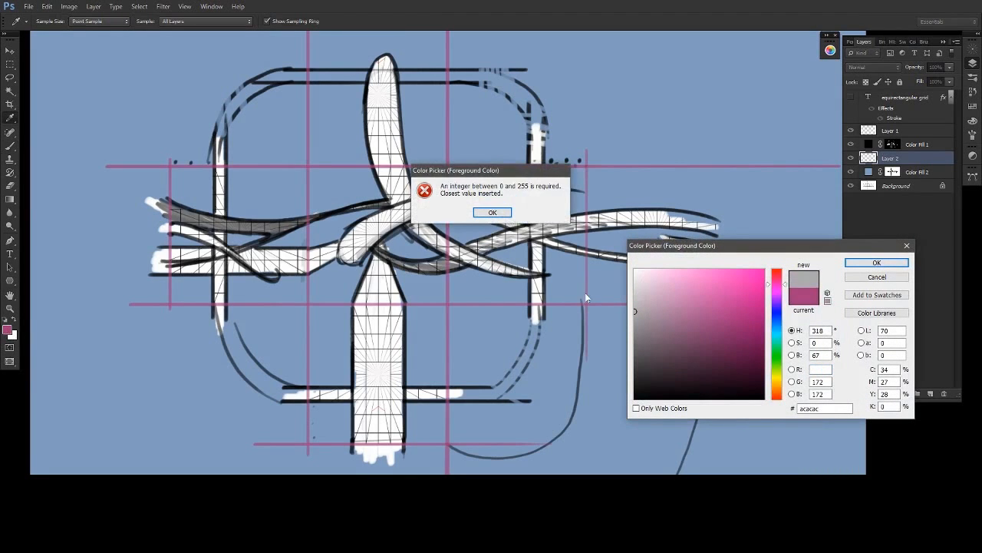
left_click(492, 212)
left_click(877, 263)
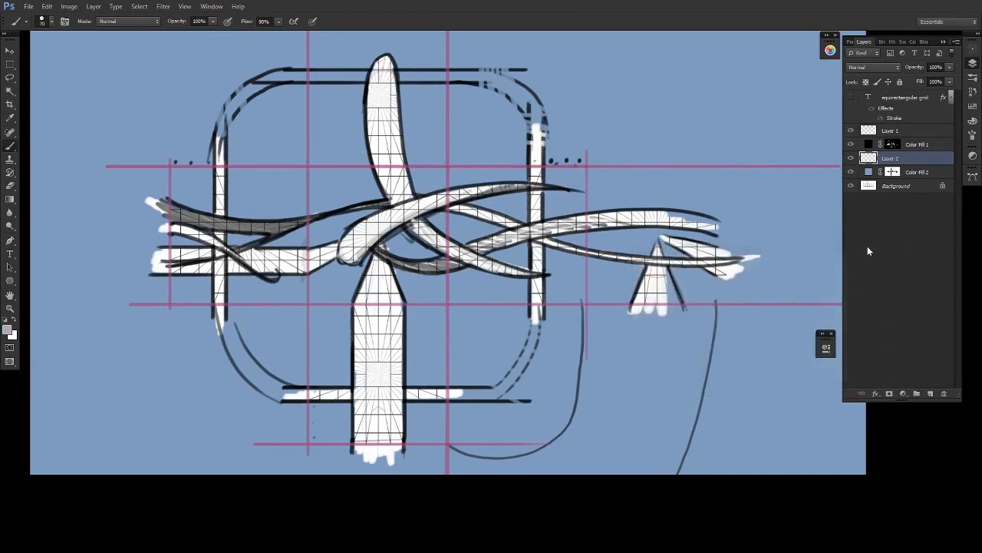
- Fill another new layer with the grey and move it beneath the blue fill layer
key("alt+BackSpace")
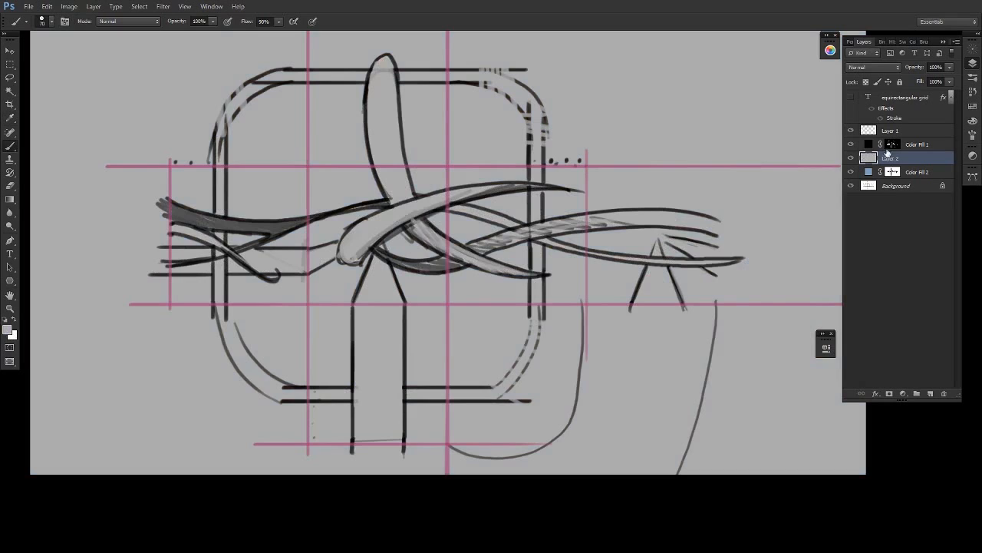
key("ctrl+z")
left_click(897, 171)
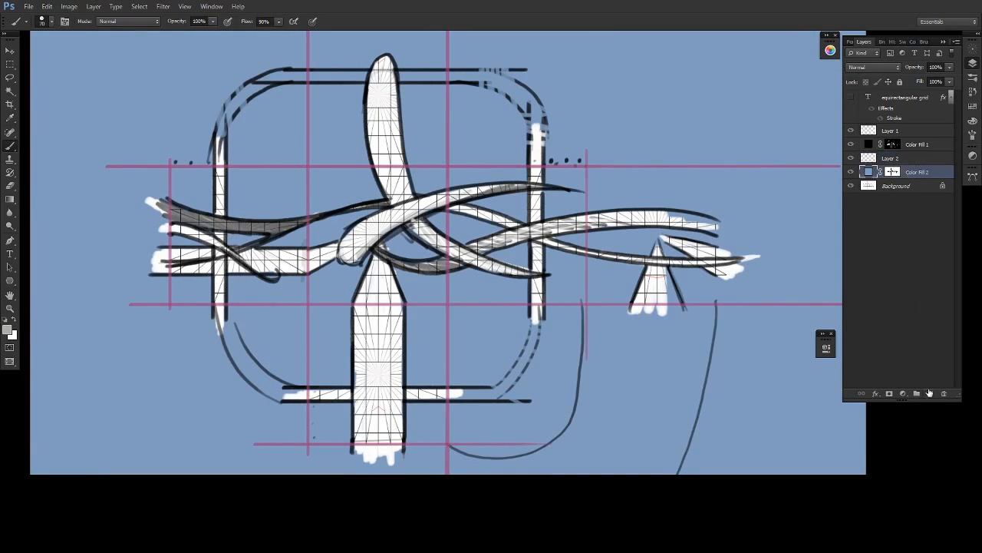
left_click(929, 394)
key("alt+BackSpace")
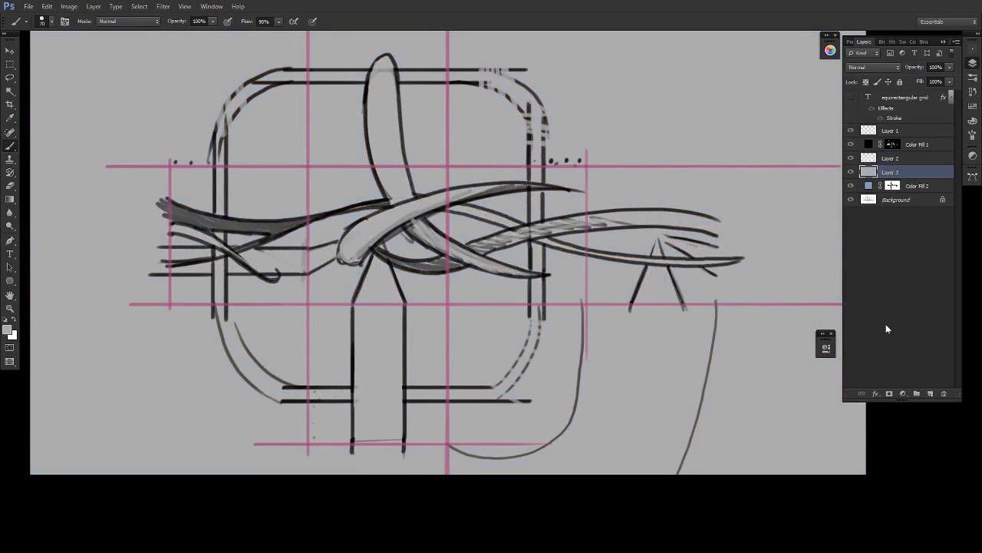
key("ctrl+z")
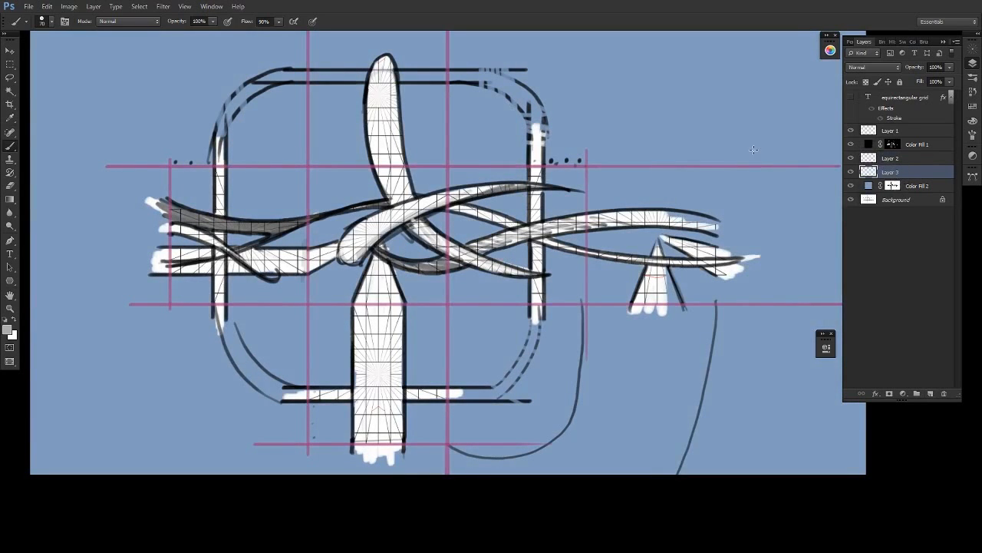
key("alt+BackSpace")
left_click_drag(905, 173, 906, 192)
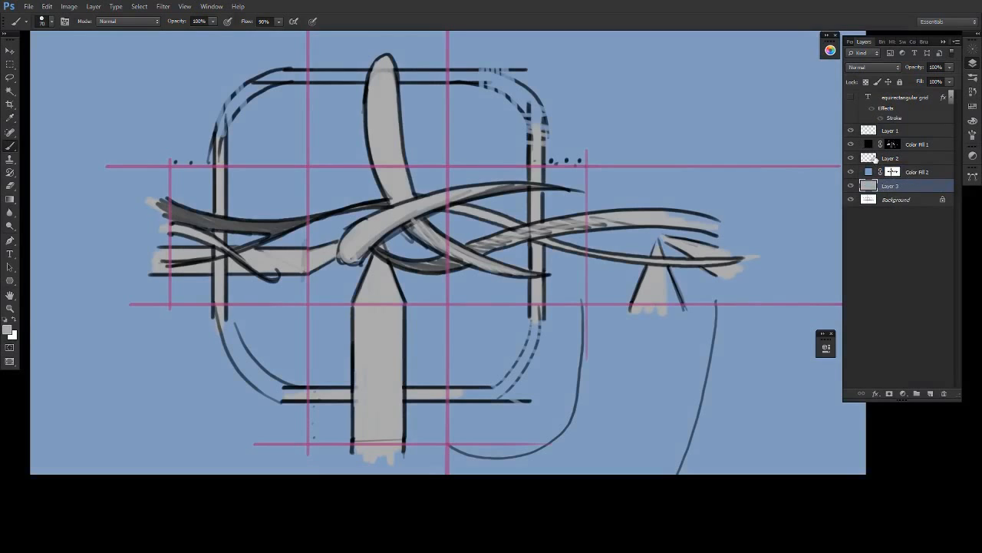
- Add a light grey #c7c2c2 solid colour fill layer and invert its mask to black
left_click(909, 393)
left_click(898, 172)
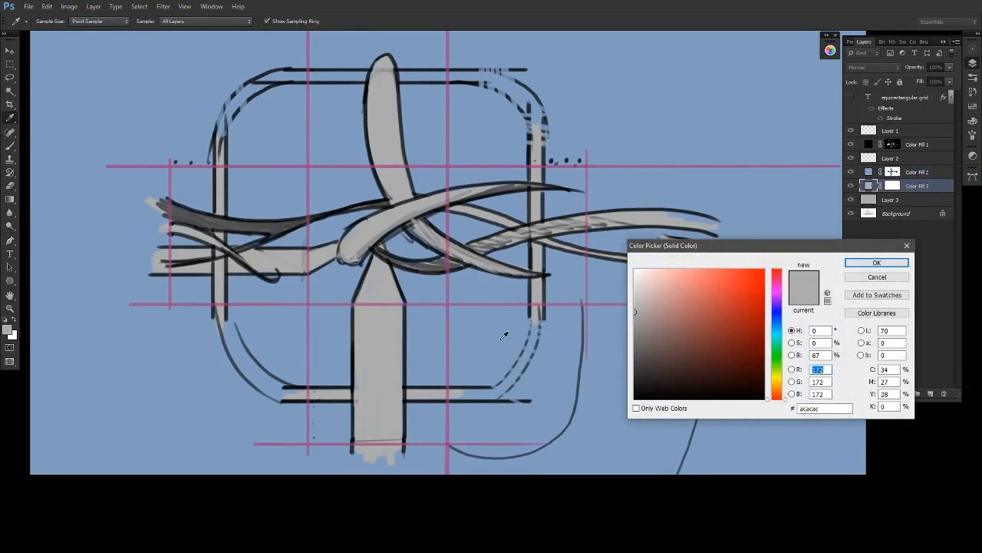
left_click(637, 297)
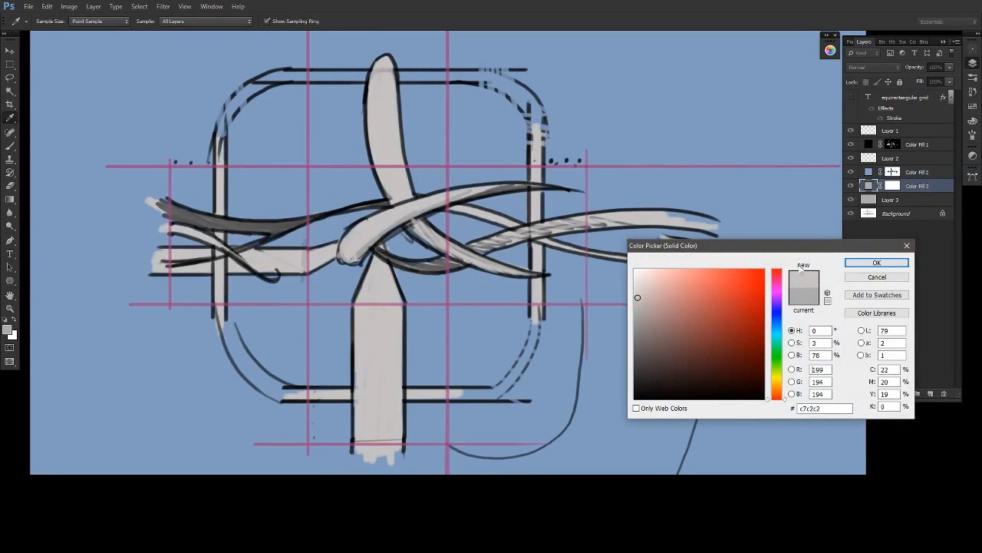
left_click(877, 262)
key("ctrl+i")
key("d")
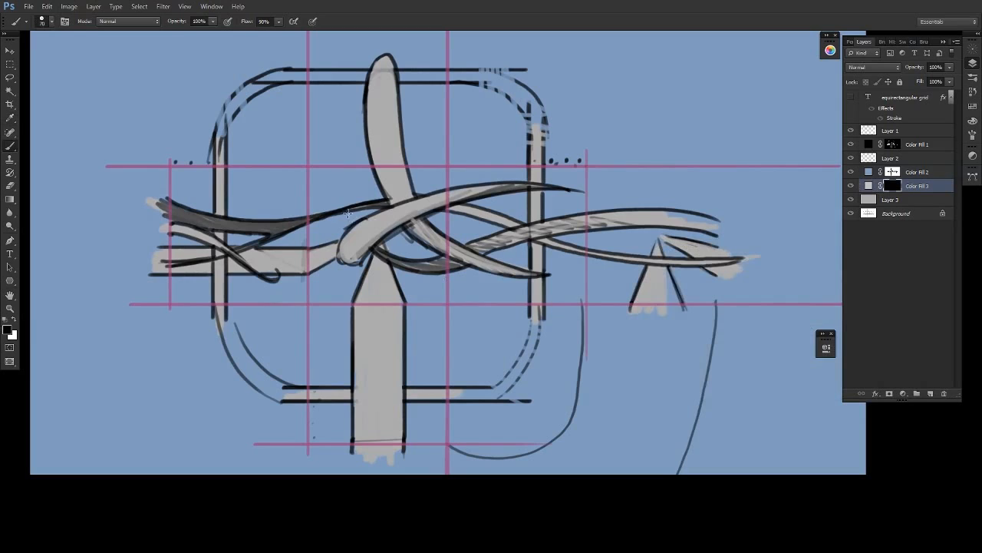
- Move the light grey fill layer above the blue fill and reveal a short diagonal branch stroke on the front face through its mask
key("x")
key("x")
key("x")
left_click_drag(904, 184, 904, 170)
left_click_drag(340, 173, 356, 218)
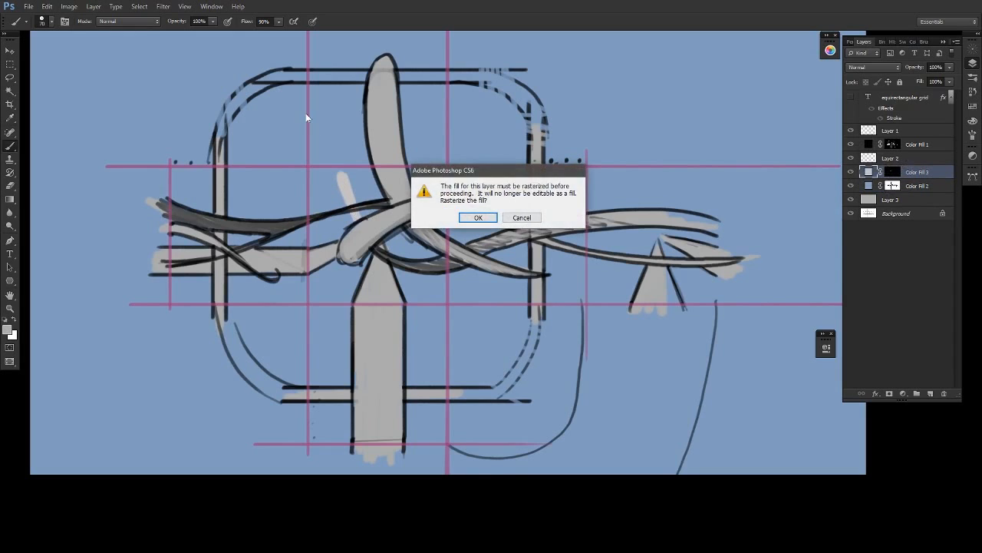
key("Escape")
- Duplicate the Background layer, move the copy above the colour fills and set its blend mode to Multiply
left_click_drag(894, 217, 890, 165)
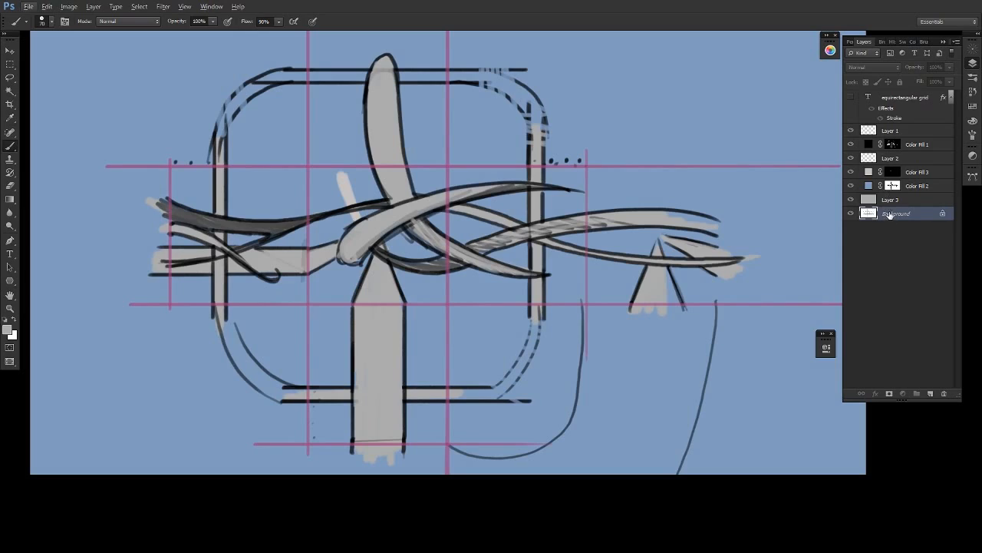
key("ctrl+j")
left_click_drag(891, 215, 888, 164)
left_click(890, 68)
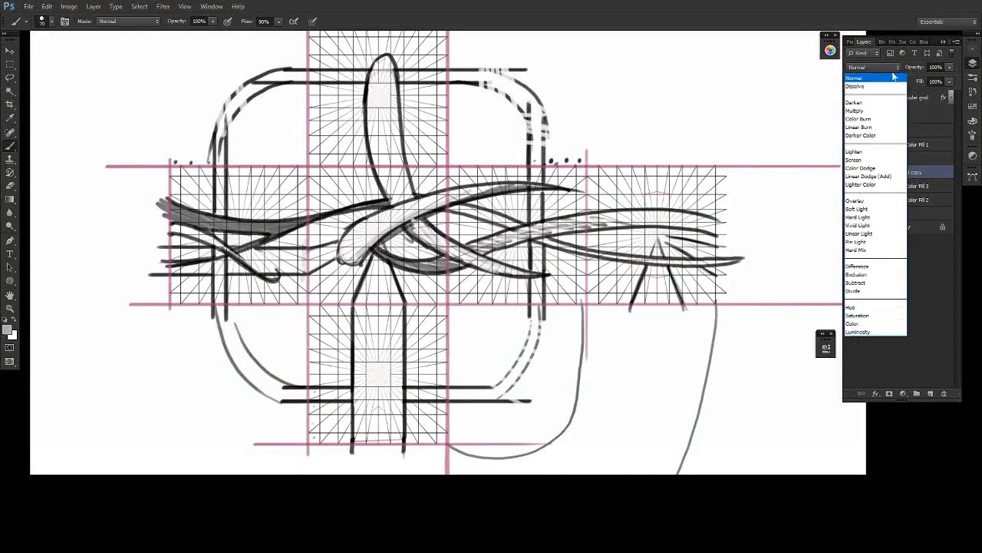
left_click(854, 110)
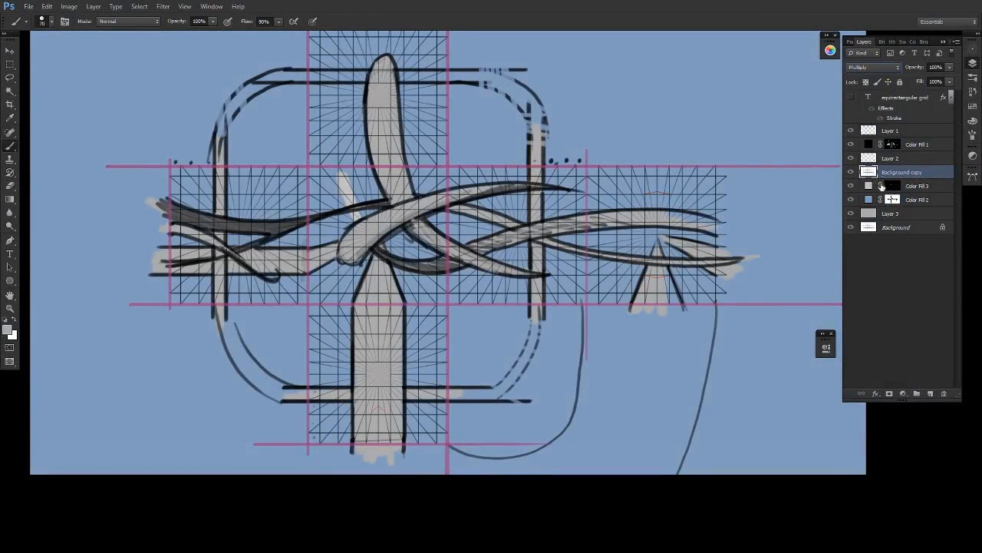
- Duplicate the black Color Fill 1 layer above the light grey fill, make it visible and fill its mask with black
left_click(892, 187)
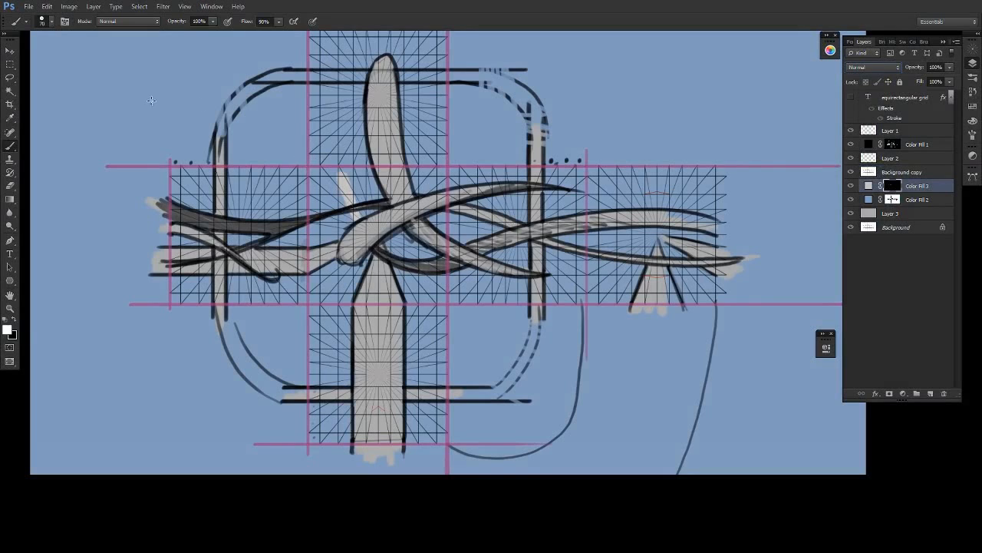
left_click_drag(905, 148, 863, 188)
left_click(851, 186)
left_click(891, 186)
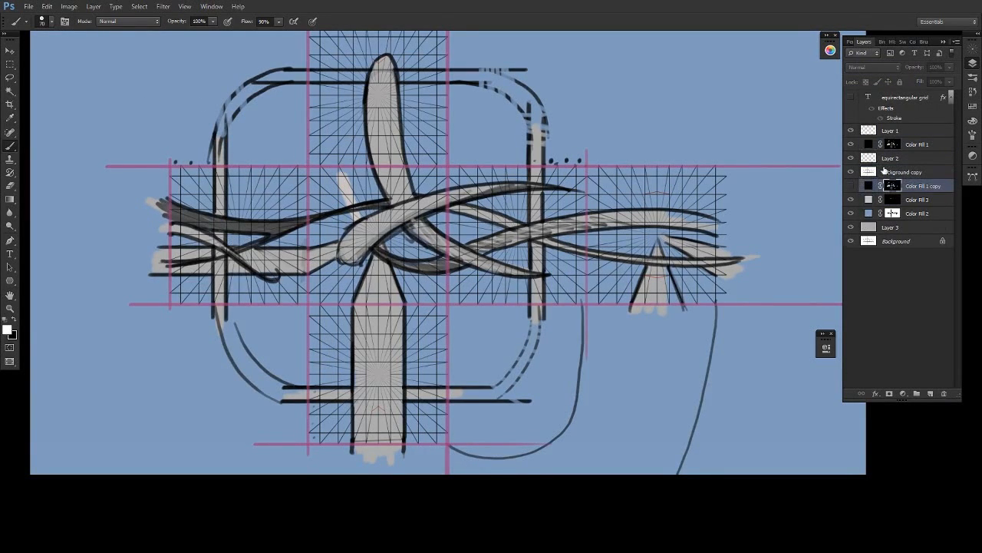
key("x")
key("alt+BackSpace")
key("Escape")
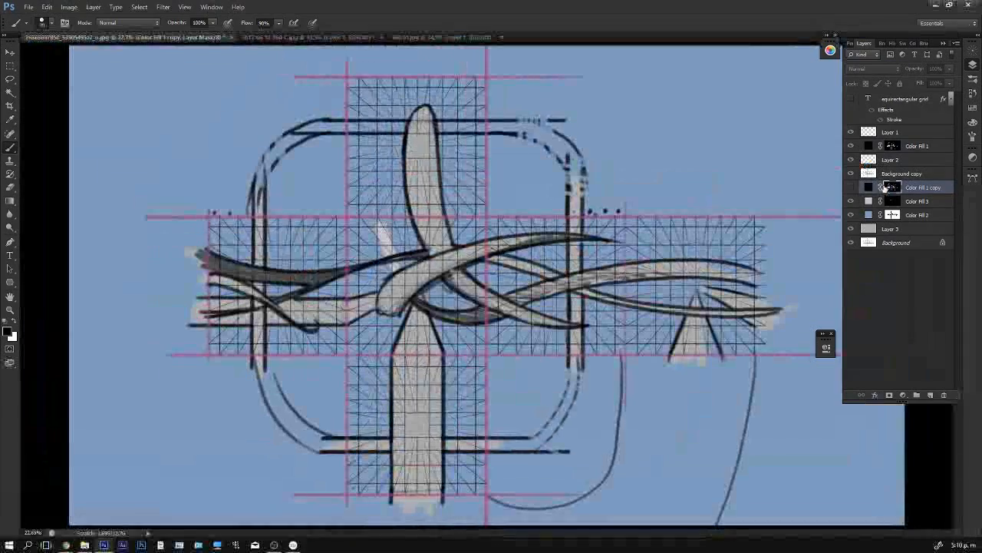
left_click(851, 187)
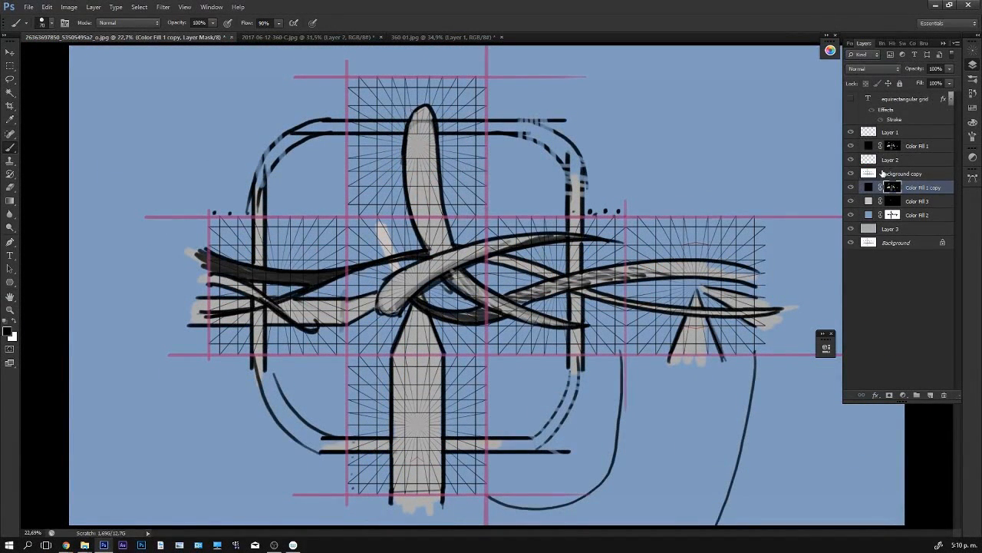
key("alt+BackSpace")
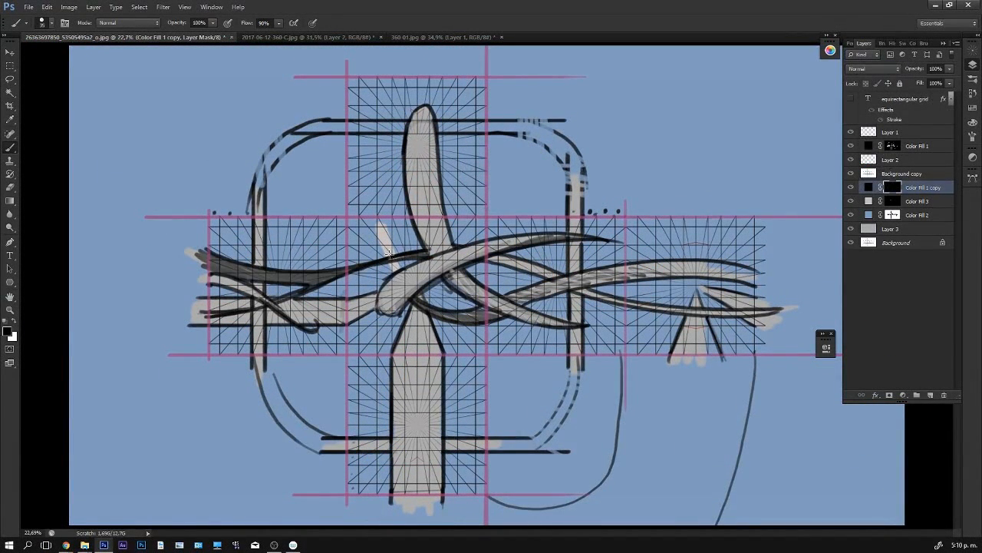
- Outline the small branch from the front face up into the top face beside the trunk, and clean up the inner edges
key("x")
left_click_drag(373, 217, 399, 271)
key("x")
key("x")
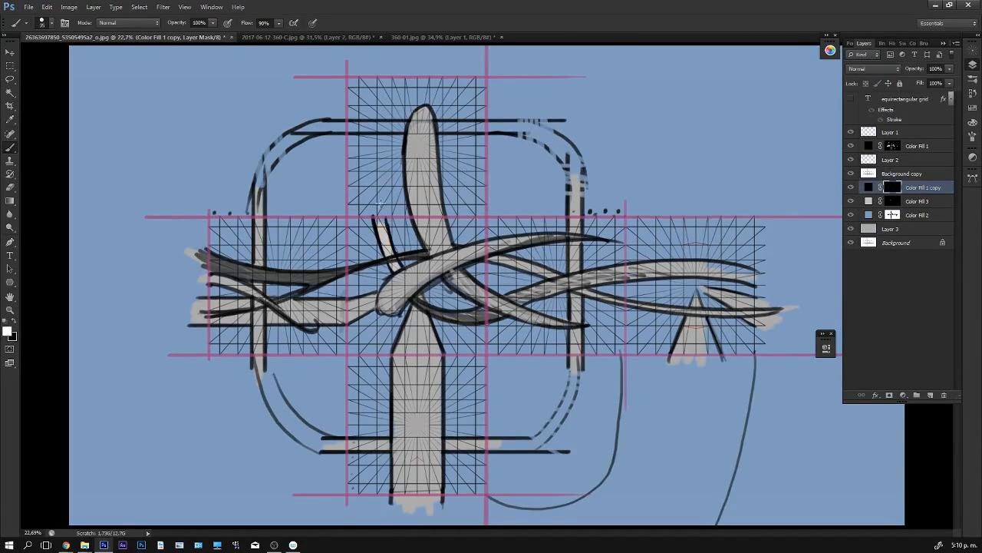
mouse_move(373, 209)
left_mouse_down()
mouse_move(403, 165)
mouse_move(389, 185)
mouse_move(390, 243)
left_mouse_up()
mouse_move(400, 164)
left_mouse_down()
mouse_move(380, 187)
mouse_move(391, 259)
left_mouse_up()
key("x")
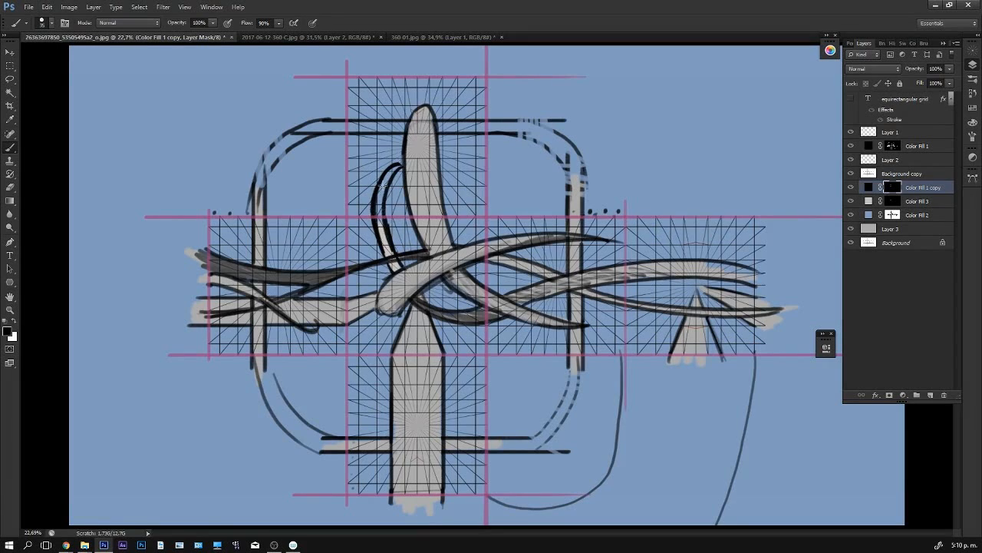
left_click_drag(383, 187, 394, 260)
left_click_drag(381, 205, 400, 269)
- Change the colour of the Color Fill 1 copy layer to dark grey #444242
key("F5")
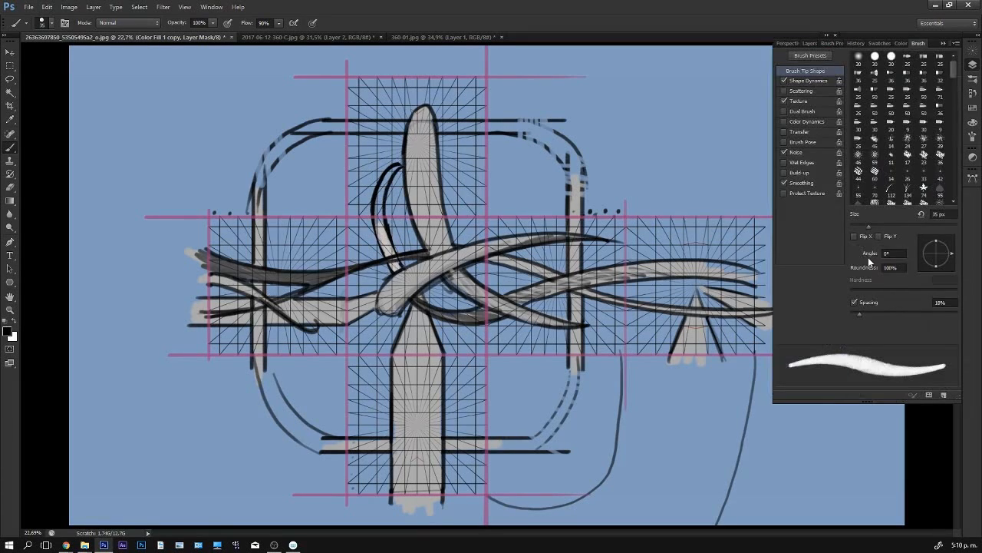
key("F5")
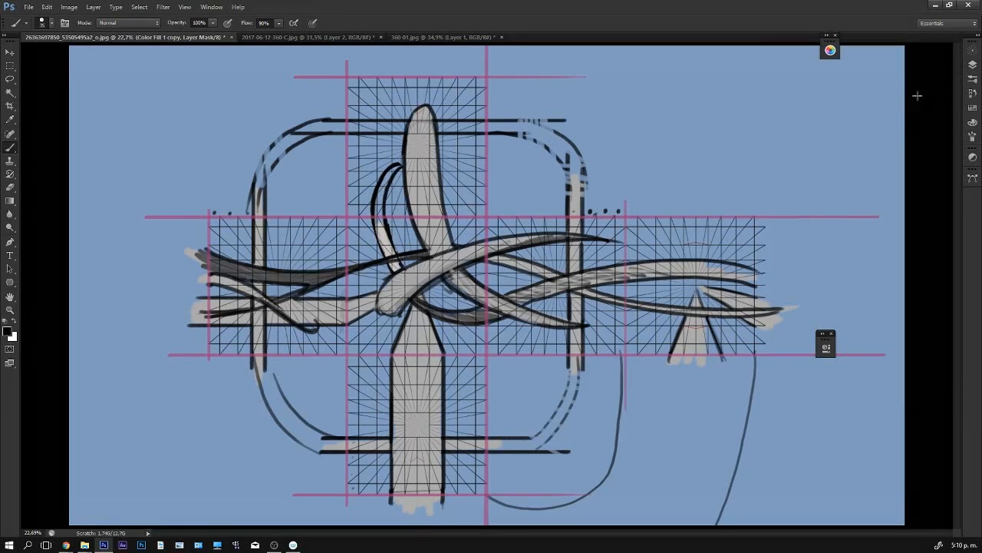
left_click(973, 66)
double_click(869, 187)
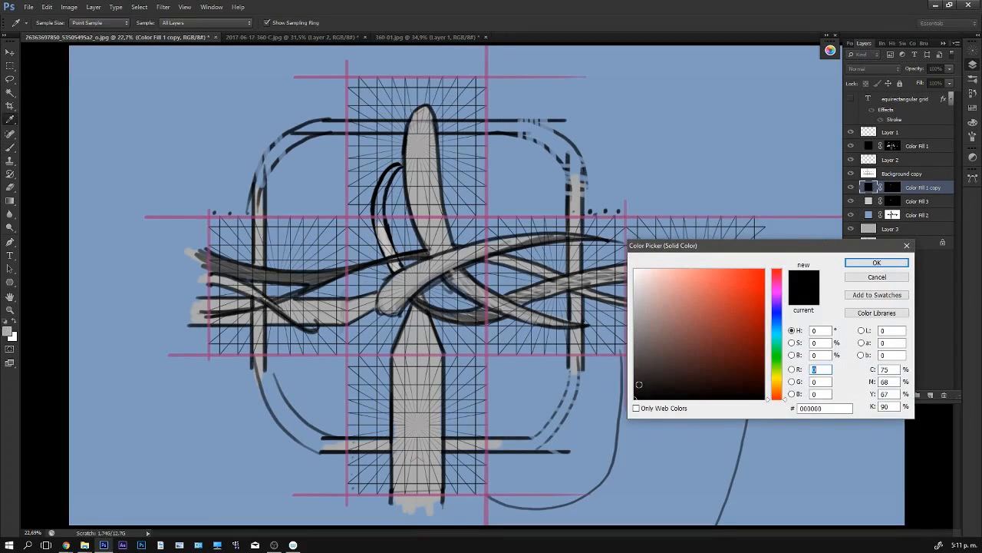
left_click_drag(638, 383, 638, 365)
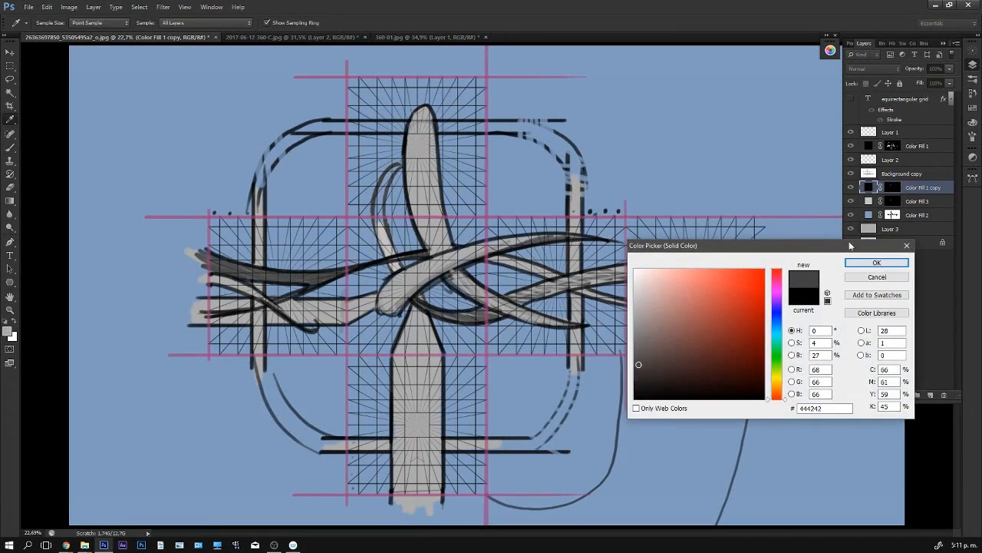
left_click(876, 262)
- Paint the branch looping around the top face's trunk and a vine running from the left face to a spiral on the back face
key("x")
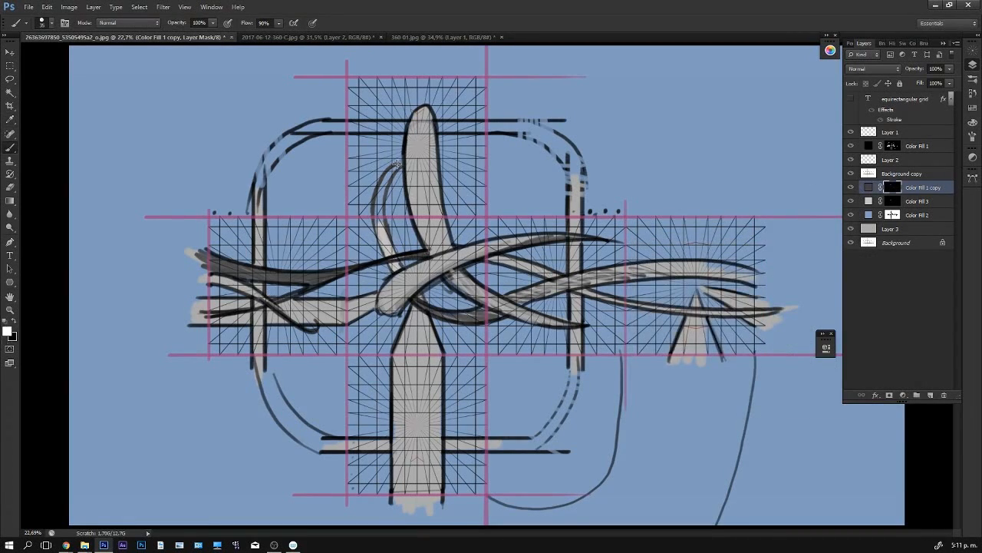
key("x")
key("x")
mouse_move(449, 198)
left_mouse_down()
mouse_move(453, 163)
mouse_move(438, 161)
mouse_move(452, 173)
mouse_move(451, 193)
mouse_move(424, 179)
mouse_move(406, 198)
left_mouse_up()
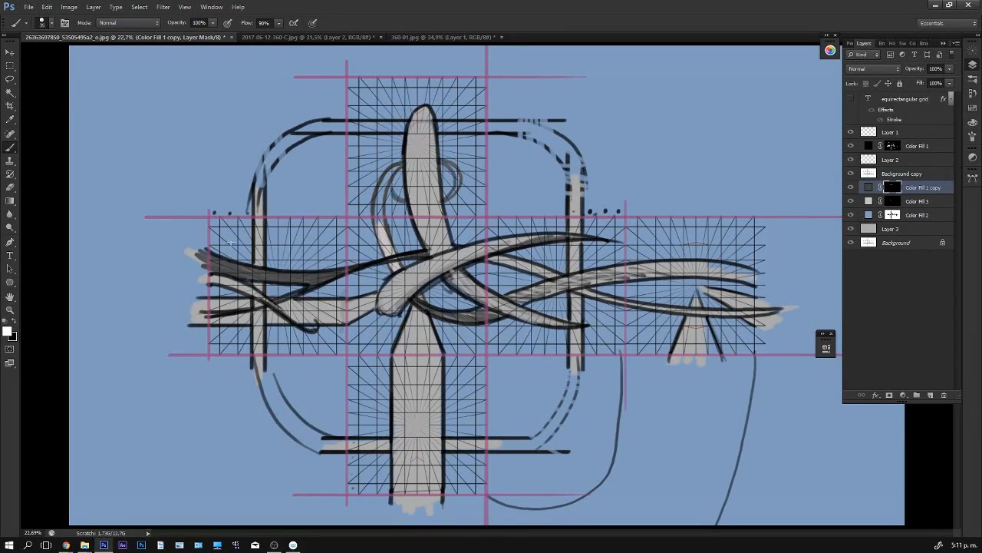
mouse_move(190, 228)
left_mouse_down()
mouse_move(253, 237)
mouse_move(300, 269)
mouse_move(381, 293)
mouse_move(522, 287)
mouse_move(634, 318)
mouse_move(680, 306)
mouse_move(666, 279)
mouse_move(666, 299)
mouse_move(668, 289)
mouse_move(657, 301)
mouse_move(677, 286)
mouse_move(674, 310)
mouse_move(583, 326)
mouse_move(543, 300)
left_mouse_up()
left_click_drag(586, 330, 610, 336)
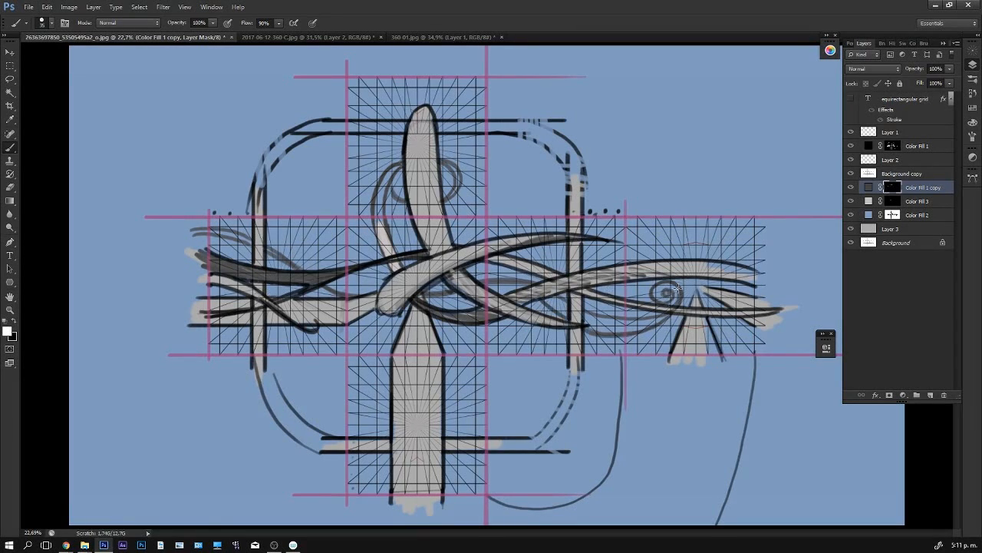
- Mask out the blue fill inside the new looping branch and the long vine
key("x")
left_click(892, 215)
key("x")
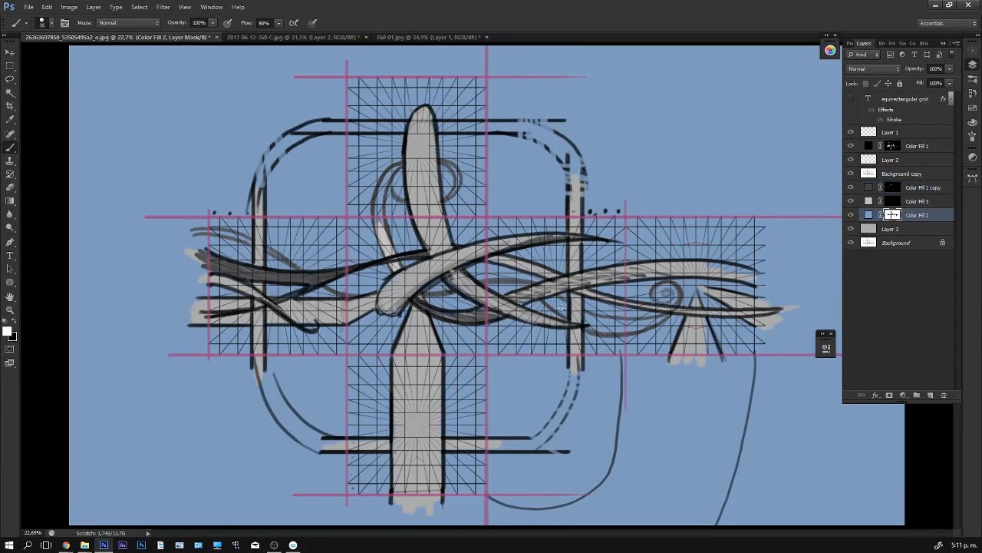
key("x")
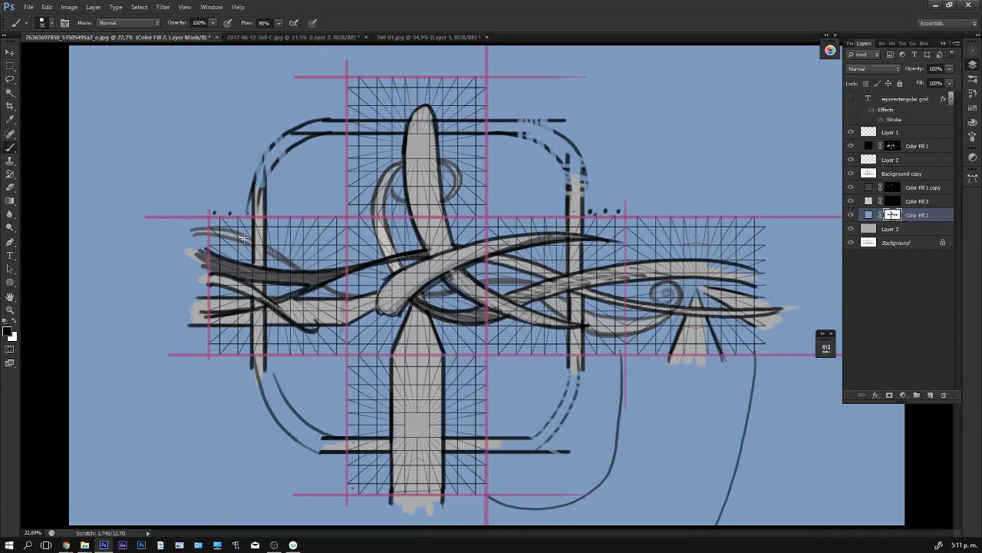
- On the dark grey fill's mask, paint the vine's continuation curving down from the back face's outer edge
left_click(891, 201)
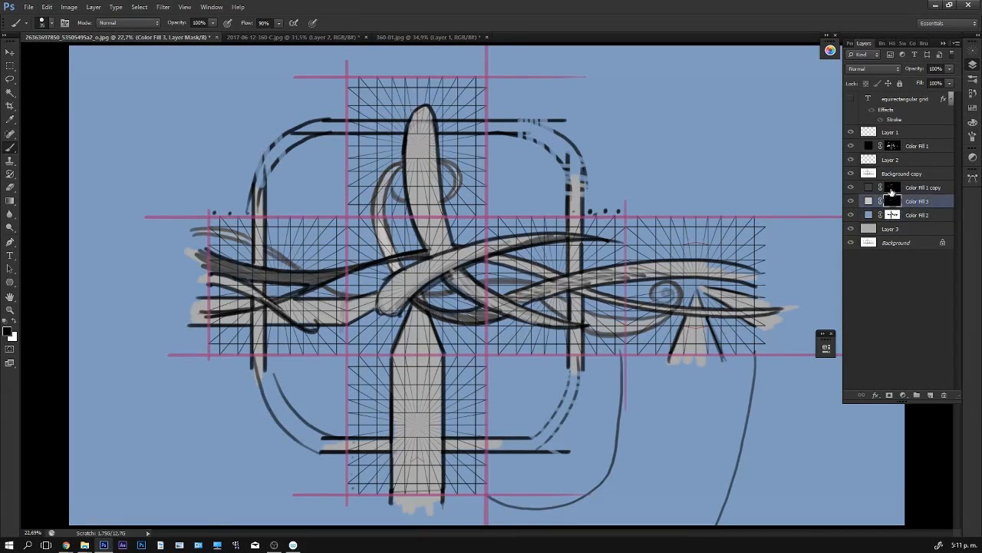
left_click(891, 188)
key("x")
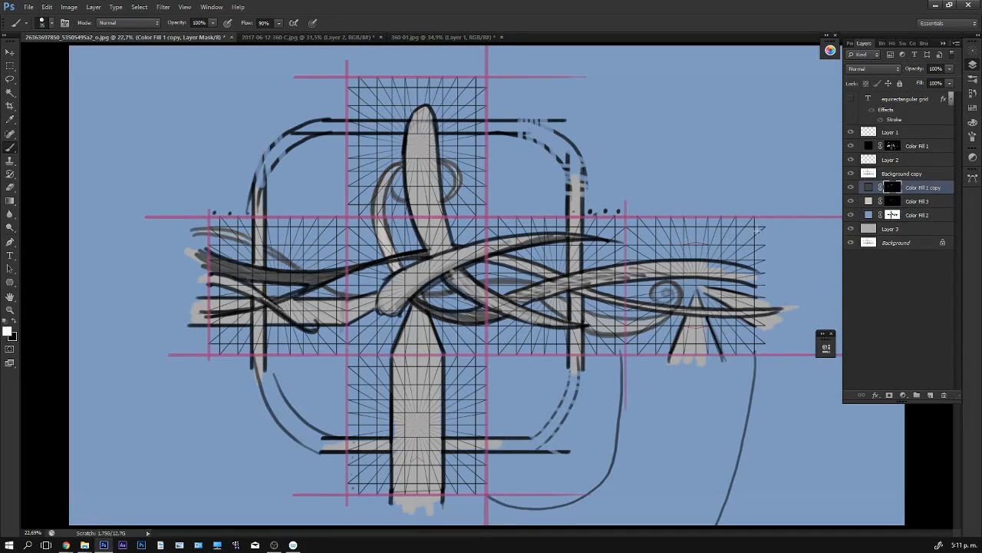
left_click_drag(762, 230, 697, 260)
key("x")
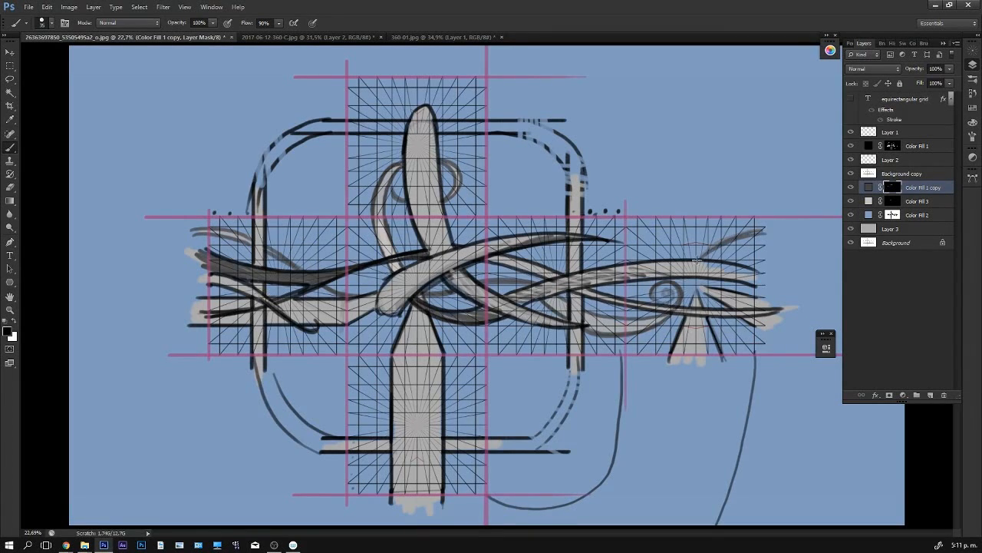
- Paint a shaded block on each side of the bottom face's trunk, with curved strands looping around below them
key("x")
mouse_move(379, 401)
left_mouse_down()
mouse_move(379, 424)
mouse_move(393, 404)
left_mouse_up()
mouse_move(446, 385)
left_mouse_down()
mouse_move(464, 413)
mouse_move(448, 387)
mouse_move(462, 411)
mouse_move(465, 391)
left_mouse_up()
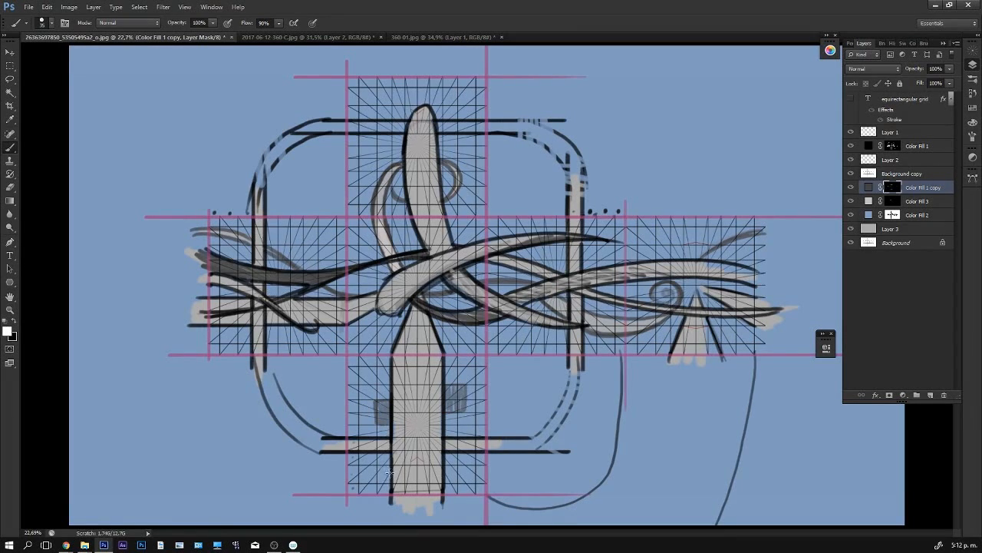
mouse_move(390, 474)
left_mouse_down()
mouse_move(362, 462)
mouse_move(386, 472)
mouse_move(359, 438)
mouse_move(383, 417)
left_mouse_up()
key("x")
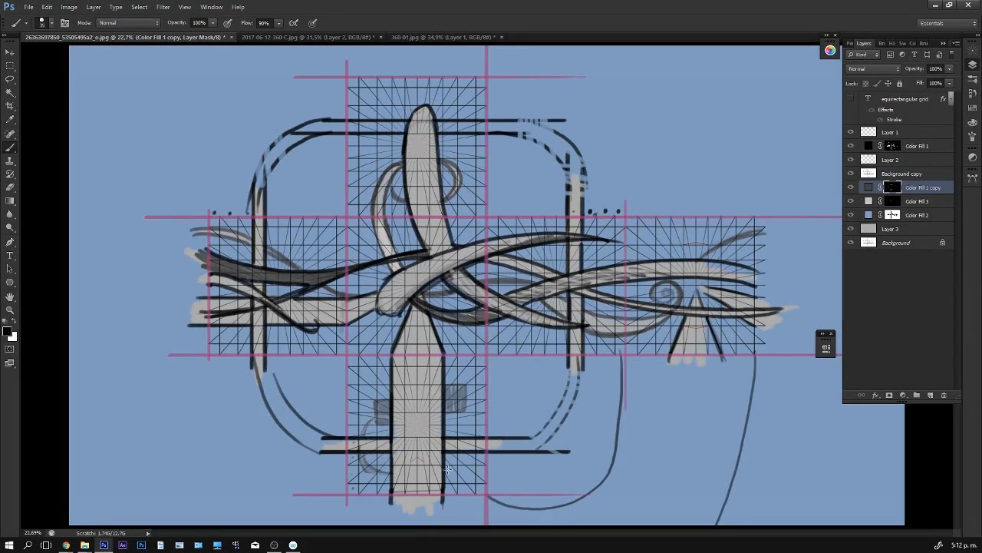
key("x")
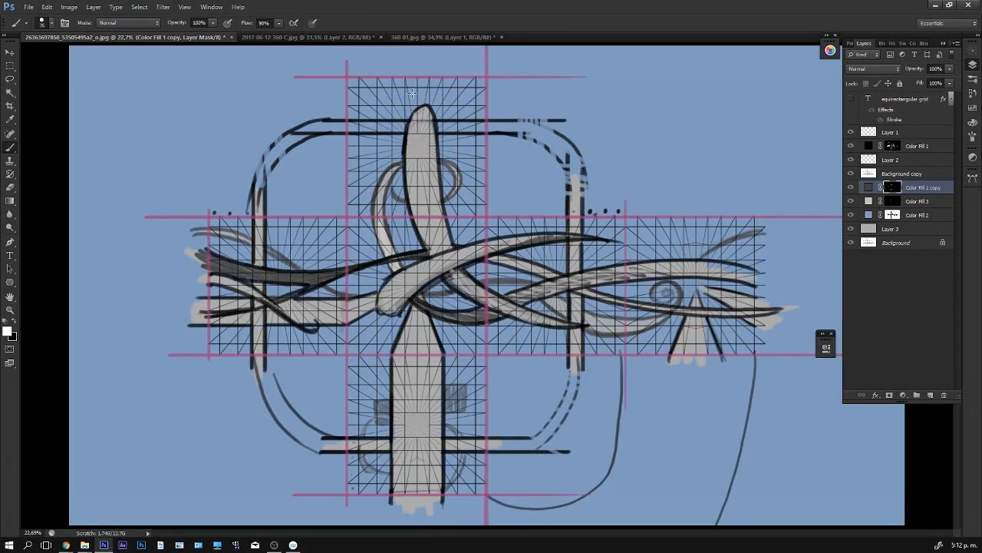
- Mask out the blue fill inside the horizontal band crossing the top face
left_click(892, 215)
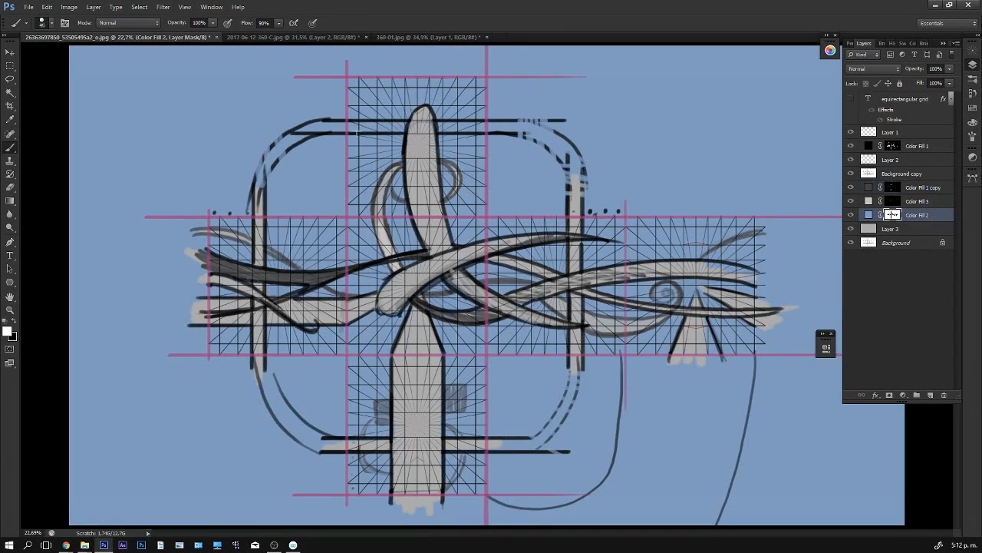
key("x")
left_click_drag(371, 131, 462, 125)
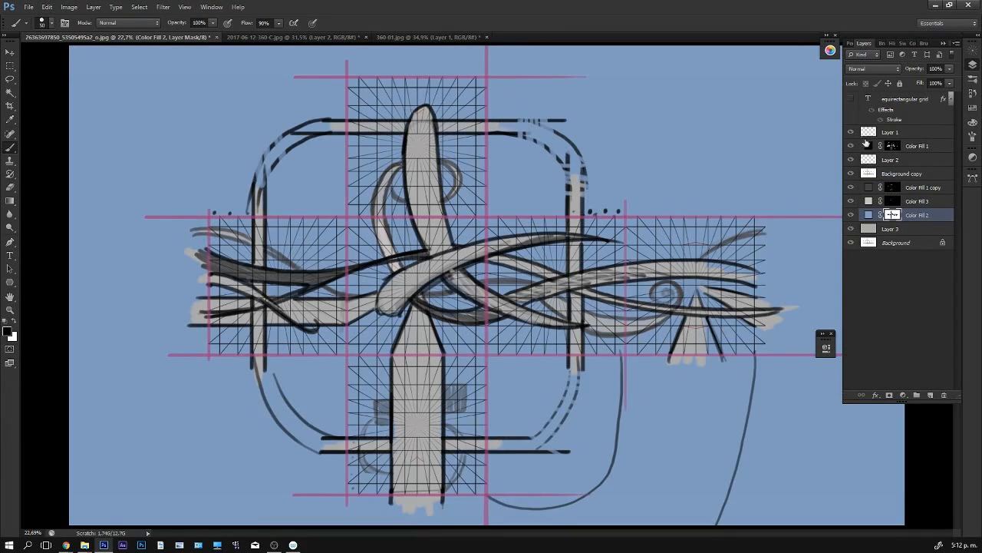
- On the dark grey fill's mask, paint two parallel vertical lines descending from the left face's upper edge
left_click(891, 188)
key("x")
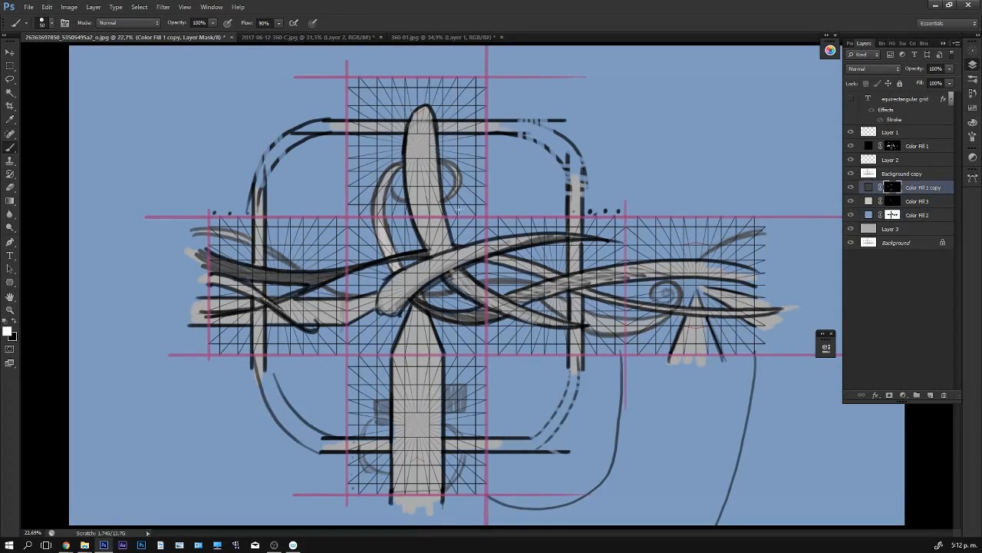
mouse_move(302, 219)
left_mouse_down()
mouse_move(304, 270)
mouse_move(301, 219)
mouse_move(301, 263)
mouse_move(317, 222)
mouse_move(317, 272)
mouse_move(317, 218)
left_mouse_up()
key("x")
key("x")
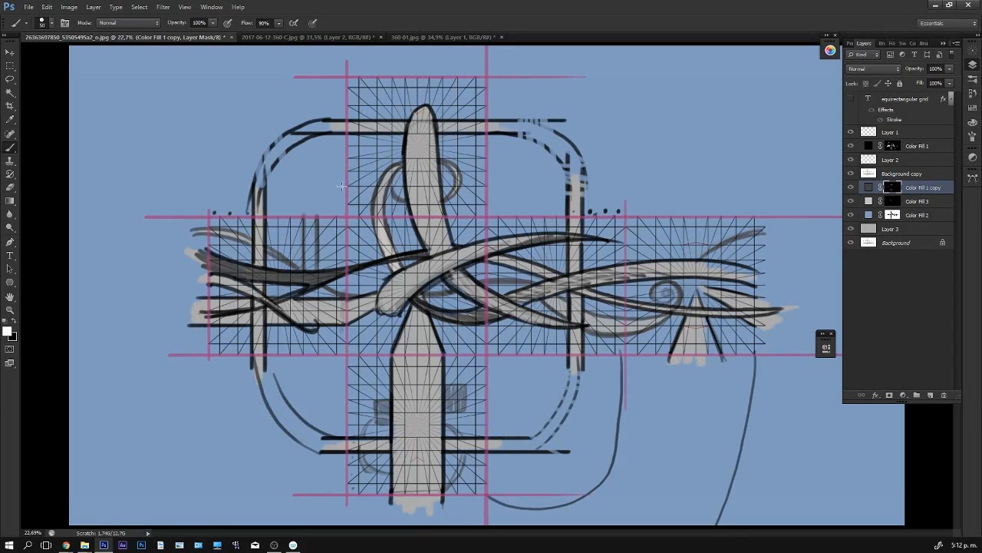
- Continue the two parallel lines diagonally across the top face, passing behind the trunk to the face's opposite edge
mouse_move(348, 185)
left_mouse_down()
mouse_move(406, 149)
mouse_move(386, 156)
left_mouse_up()
key("x")
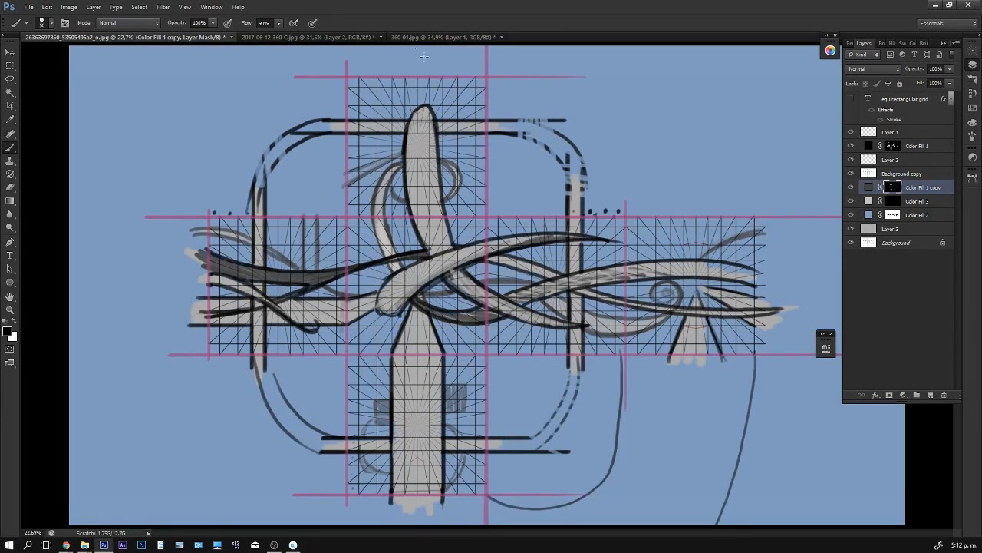
key("x")
mouse_move(460, 116)
left_mouse_down()
mouse_move(495, 79)
mouse_move(504, 94)
mouse_move(498, 79)
left_mouse_up()
key("x")
key("x")
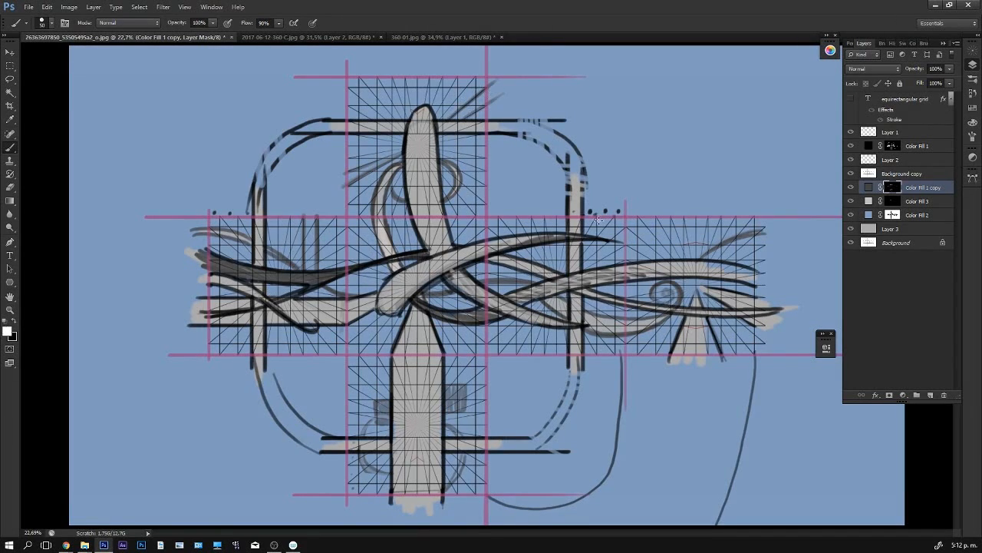
- On the dark grey fill's mask, paint two vertical lines down the third side face and continue them diagonally across the bottom face's corner
mouse_move(597, 218)
left_mouse_down()
mouse_move(597, 261)
mouse_move(611, 221)
mouse_move(615, 241)
mouse_move(603, 229)
mouse_move(600, 315)
left_mouse_up()
mouse_move(614, 288)
left_mouse_down()
mouse_move(603, 354)
mouse_move(598, 337)
mouse_move(611, 341)
mouse_move(614, 376)
left_mouse_up()
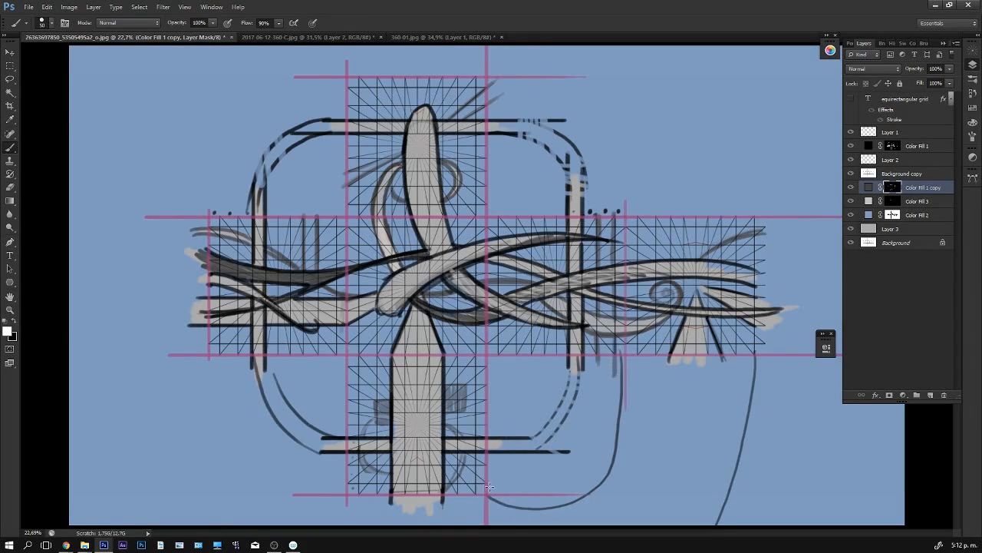
key("x")
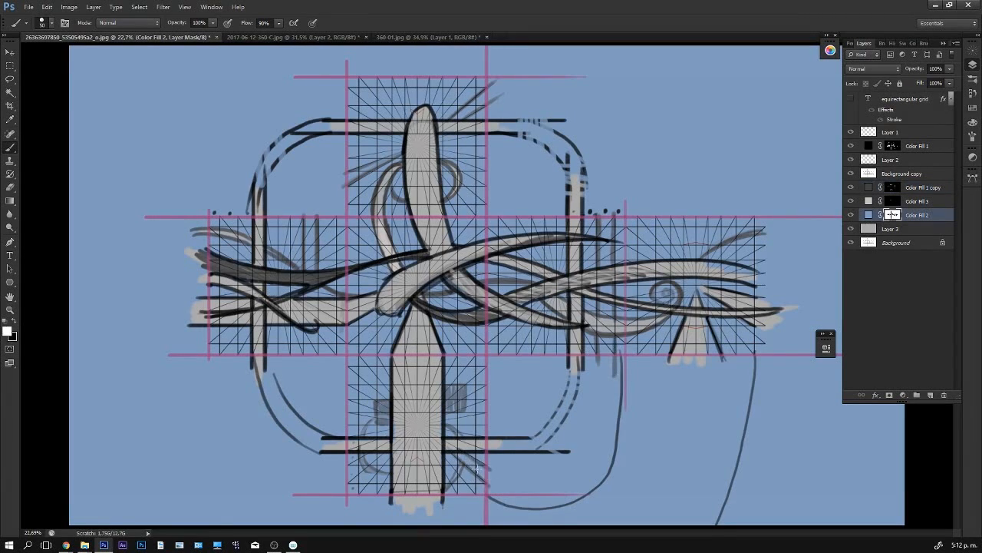
- Mask out the blue fill between the new parallel lines on the third side face and the bottom, top and left faces
key("x")
mouse_move(606, 362)
left_mouse_down()
mouse_move(607, 234)
mouse_move(606, 269)
left_mouse_up()
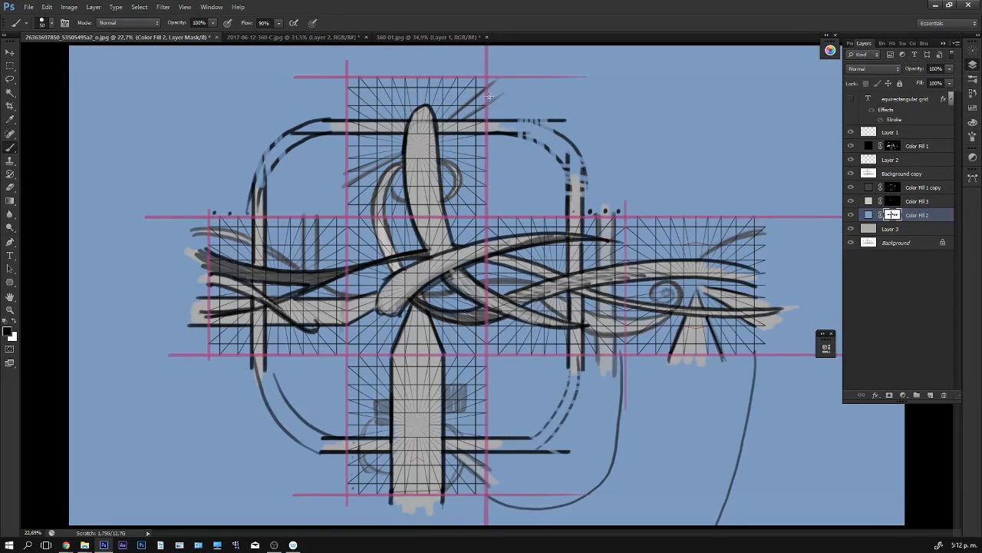
mouse_move(489, 98)
left_mouse_down()
mouse_move(493, 88)
mouse_move(483, 103)
left_mouse_up()
left_click_drag(528, 79, 503, 90)
mouse_move(361, 178)
left_mouse_down()
mouse_move(369, 168)
mouse_move(342, 181)
left_mouse_up()
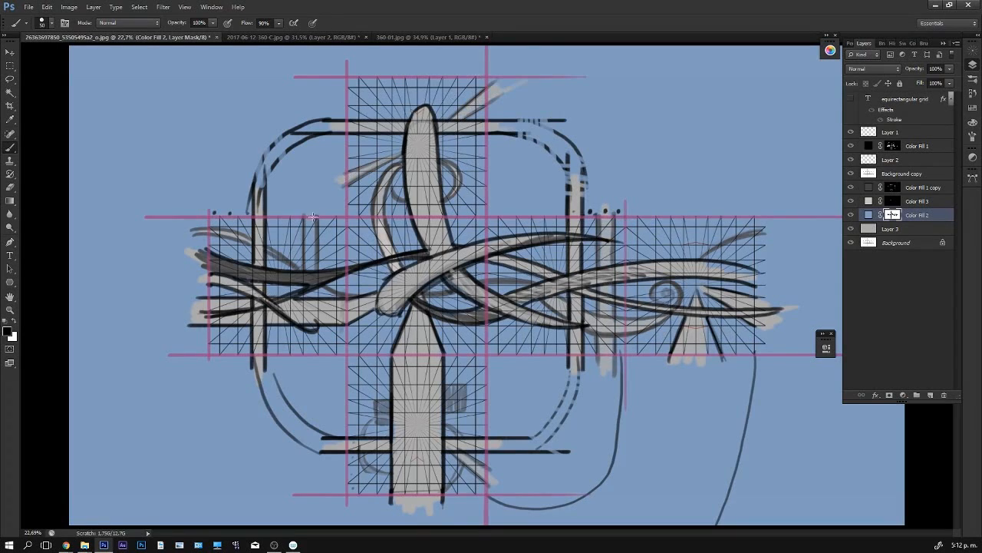
mouse_move(313, 217)
left_mouse_down()
mouse_move(318, 360)
mouse_move(302, 370)
left_mouse_up()
- Extend the left face's two vertical lines past its lower edge and mask out the blue fill between them
left_click(891, 188)
key("x")
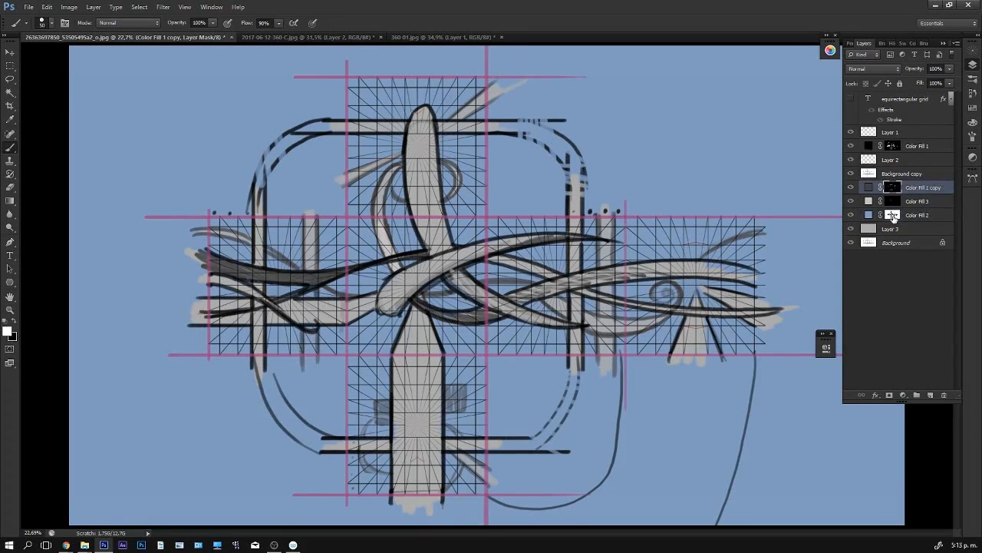
left_click(892, 215)
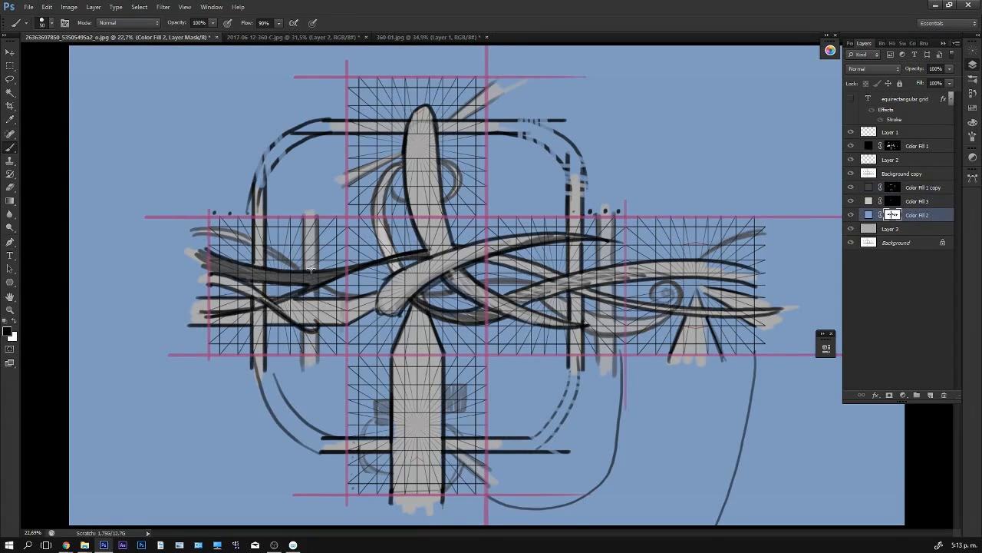
- Paint two diagonal lines from the bottom face's left edge to the shaded block and mask out the blue fill between them
left_click(892, 188)
key("x")
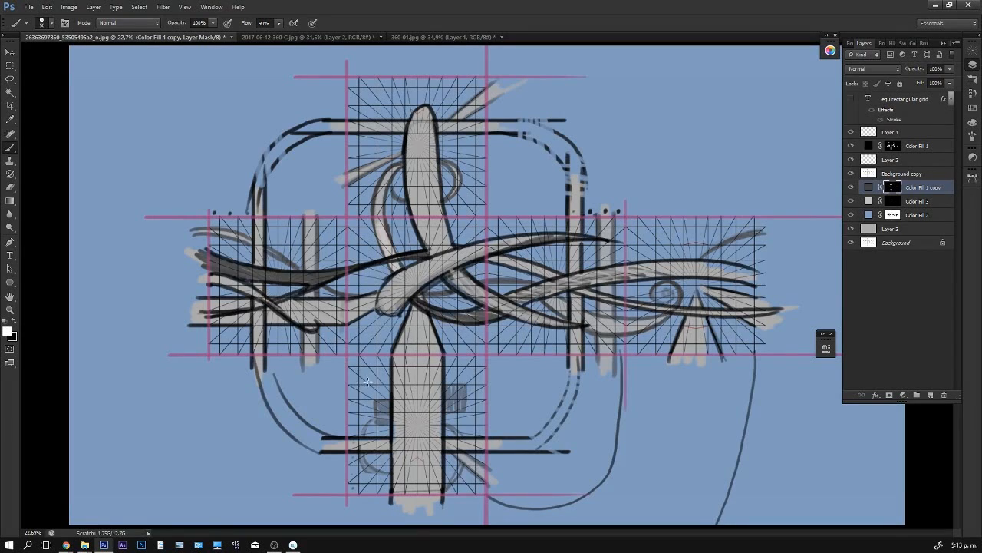
key("x")
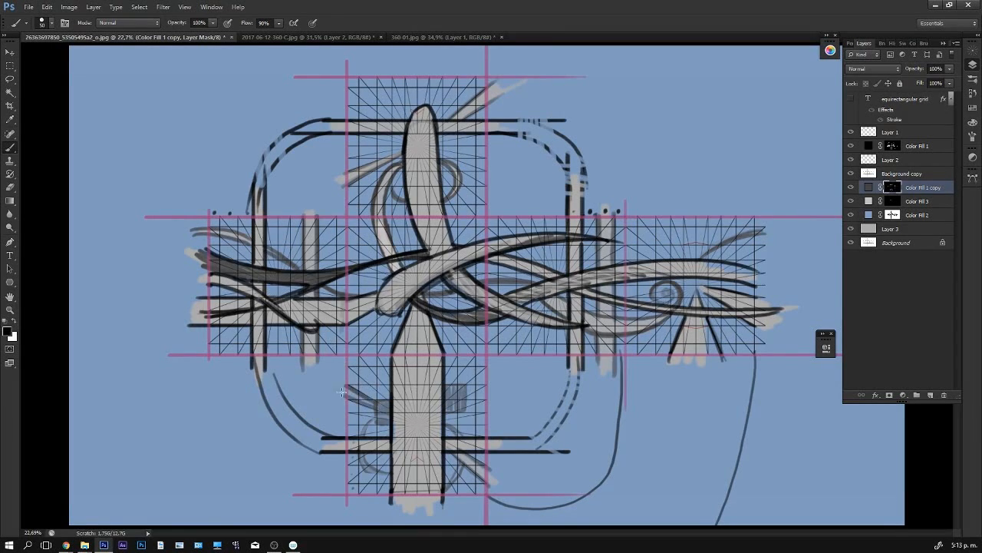
left_click(894, 215)
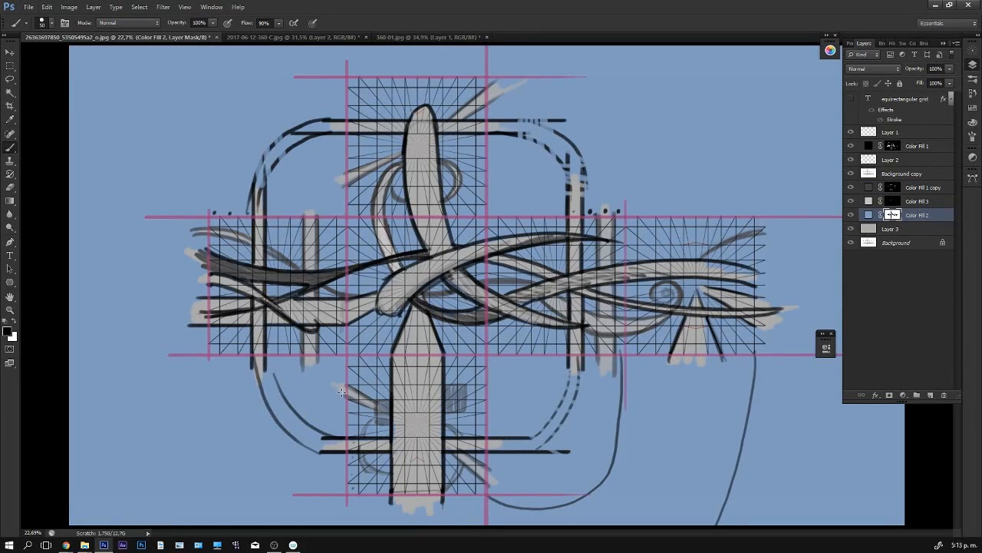
- Hide Layer 1 and Layer 2, keeping the Background copy grid visible
left_click(851, 173)
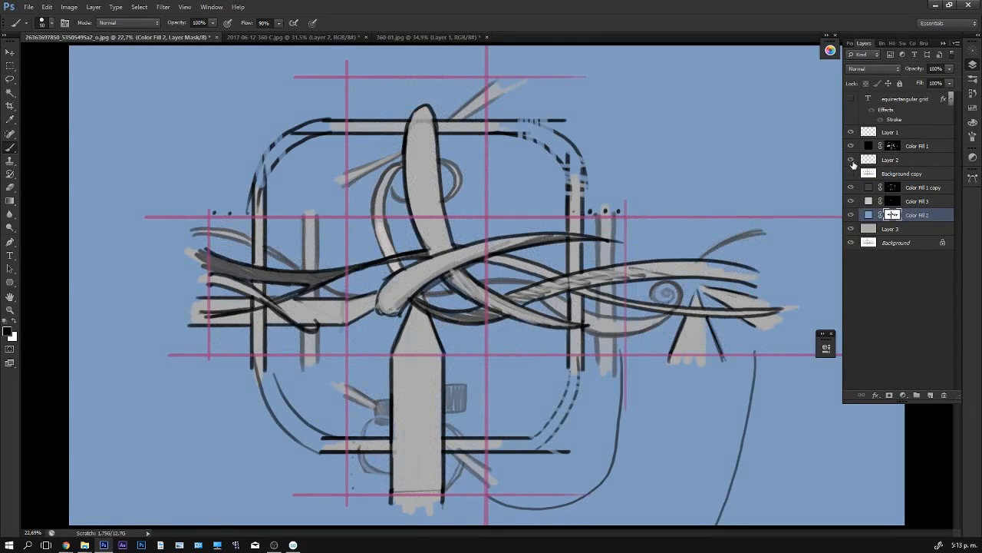
left_click(851, 132)
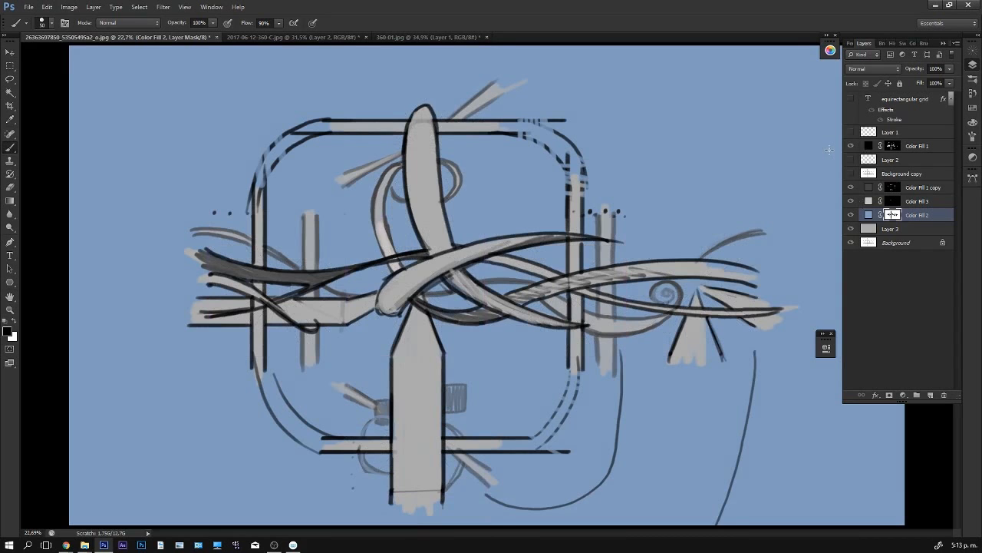
left_click(850, 174)
- Set the Background copy layer's blending mode to Normal and move it above Color Fill 1
left_click(890, 173)
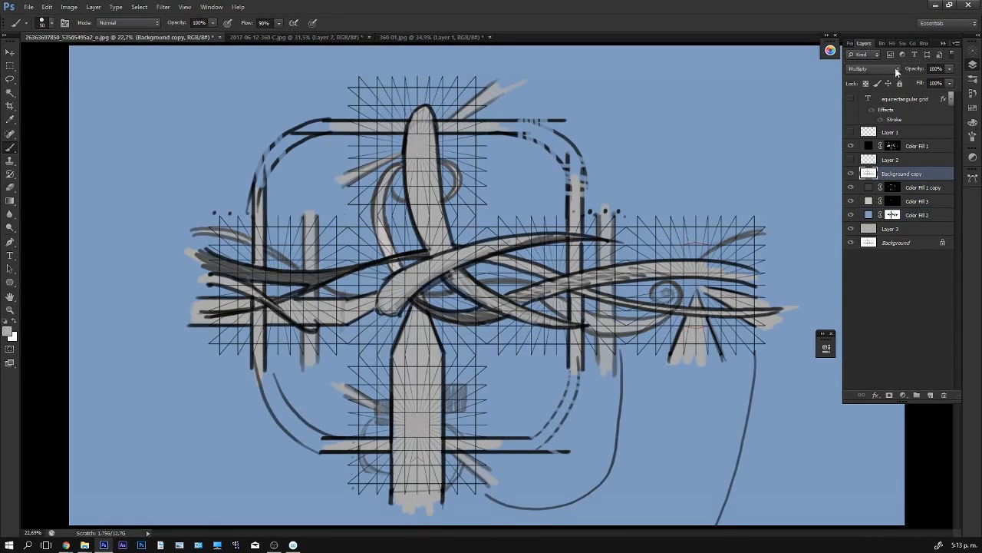
left_click(898, 70)
left_click(863, 80)
left_click_drag(895, 176, 889, 139)
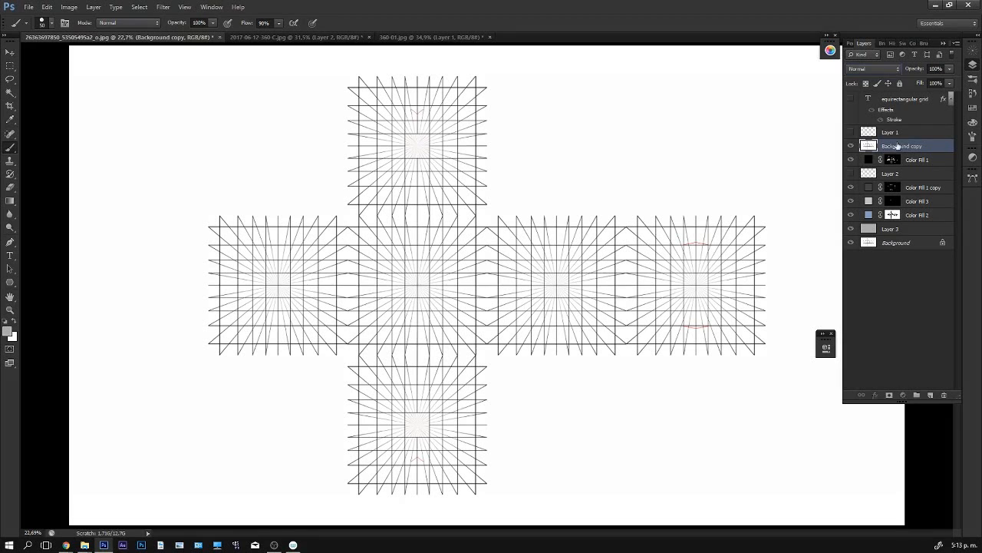
key("w")
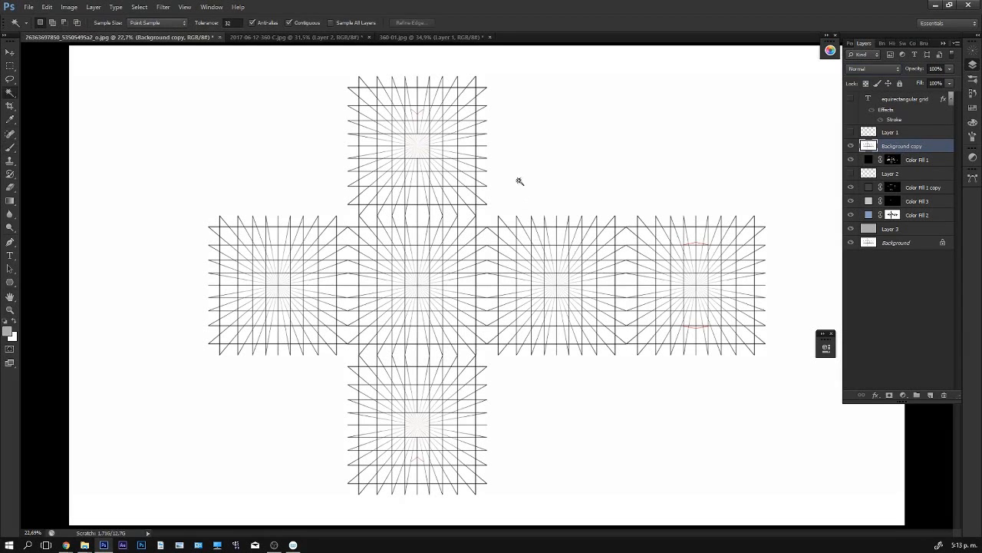
left_click(512, 183)
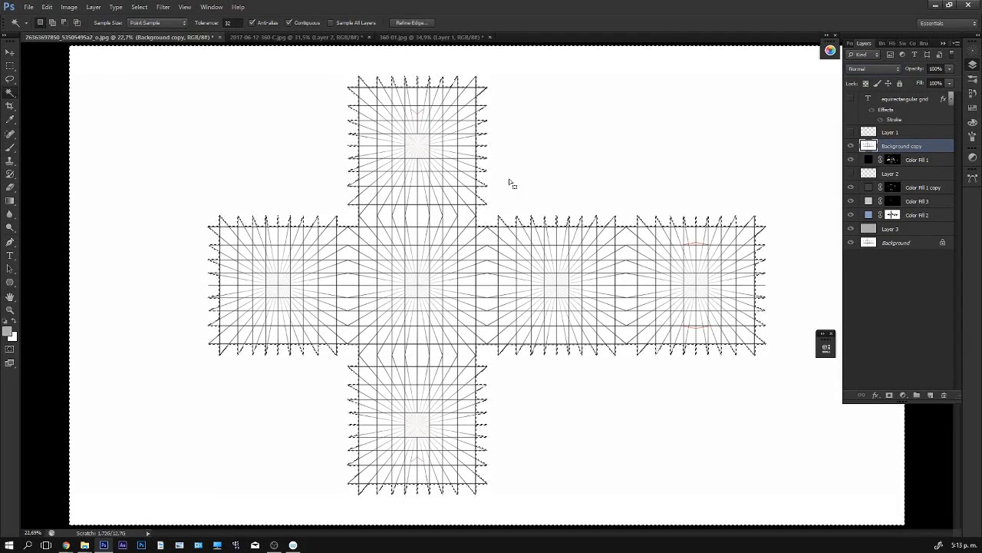
key("c")
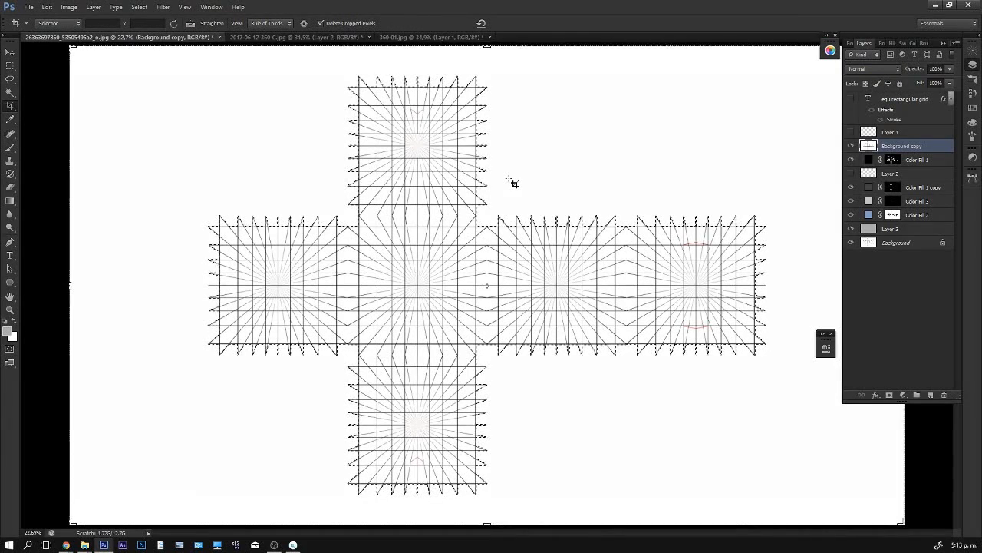
key("ctrl+a")
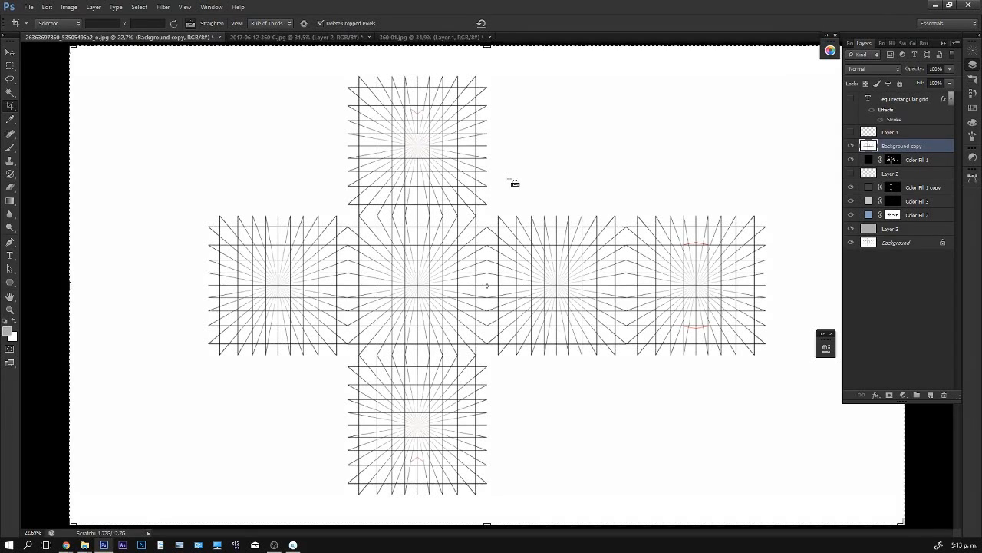
- Select the cross-shaped grid and crop the canvas to its outer bounds
key("w")
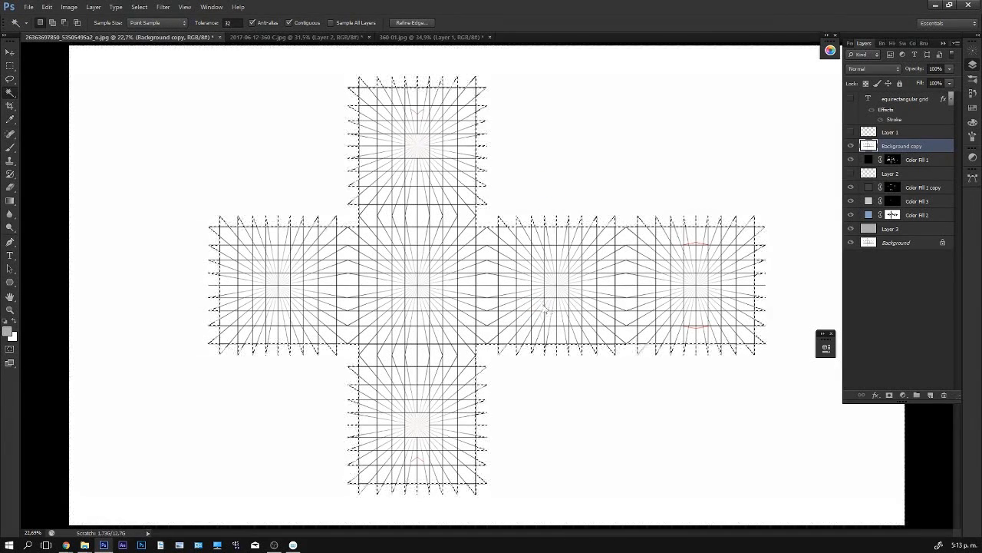
key("c")
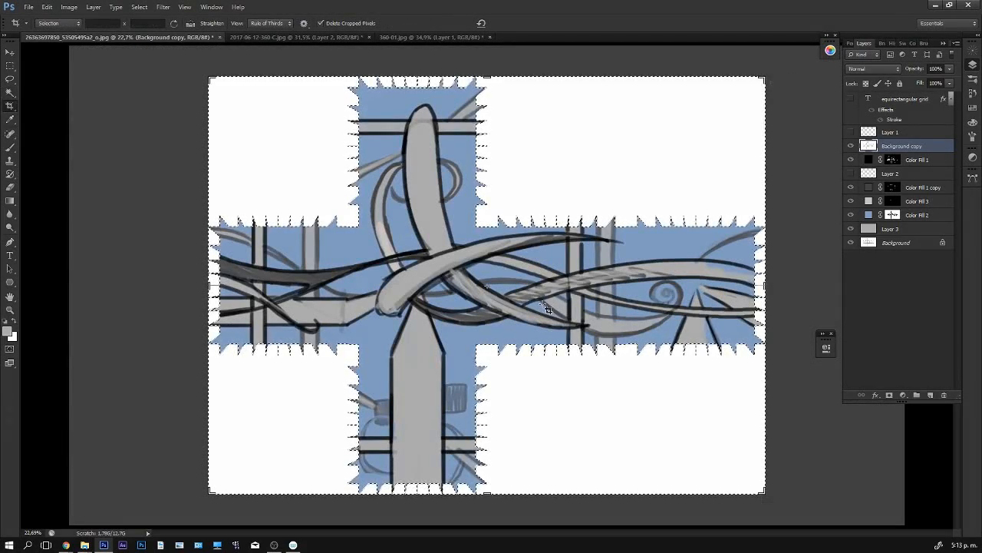
key("ctrl+z")
left_click(542, 306)
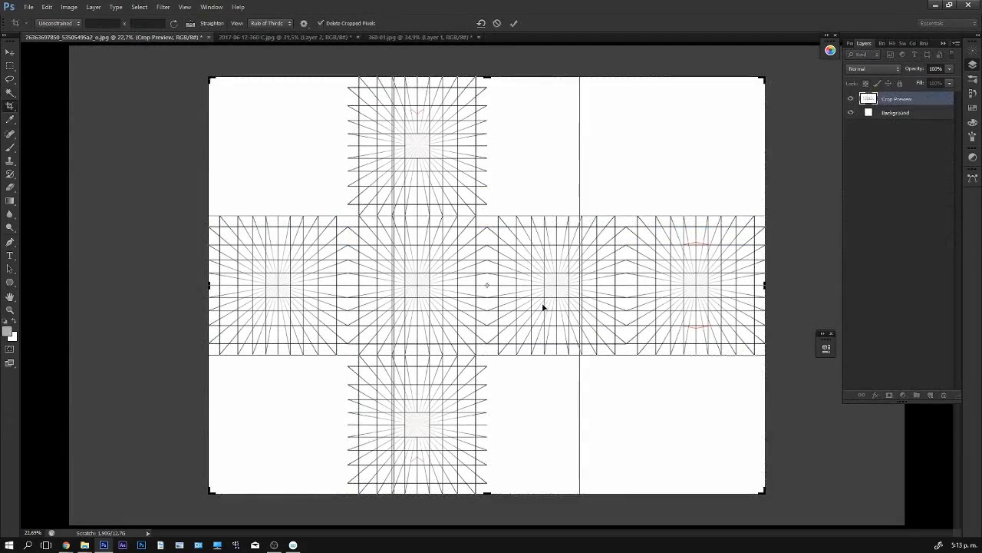
key("Return")
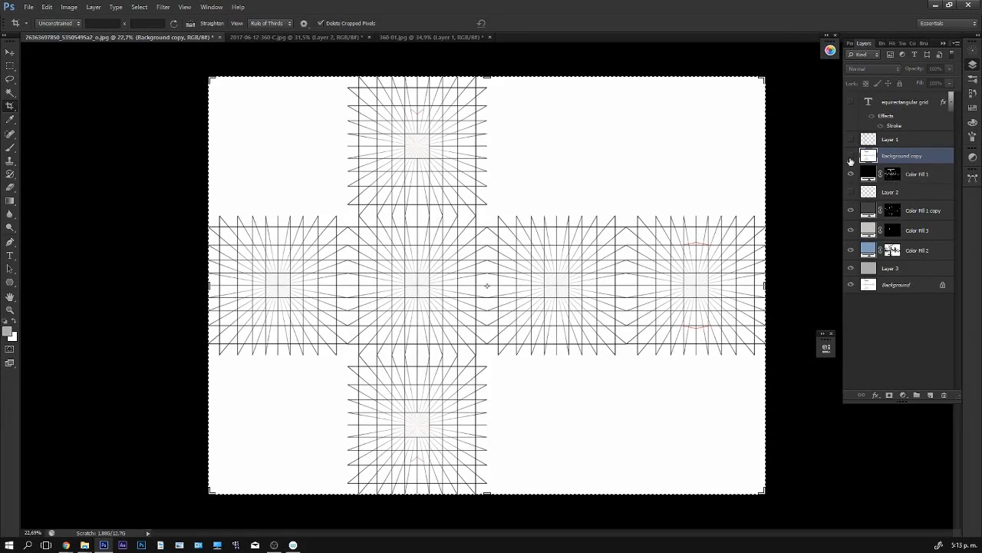
- Hide the Background copy grid layer and switch to the Move tool
left_click(851, 157)
left_click(851, 157)
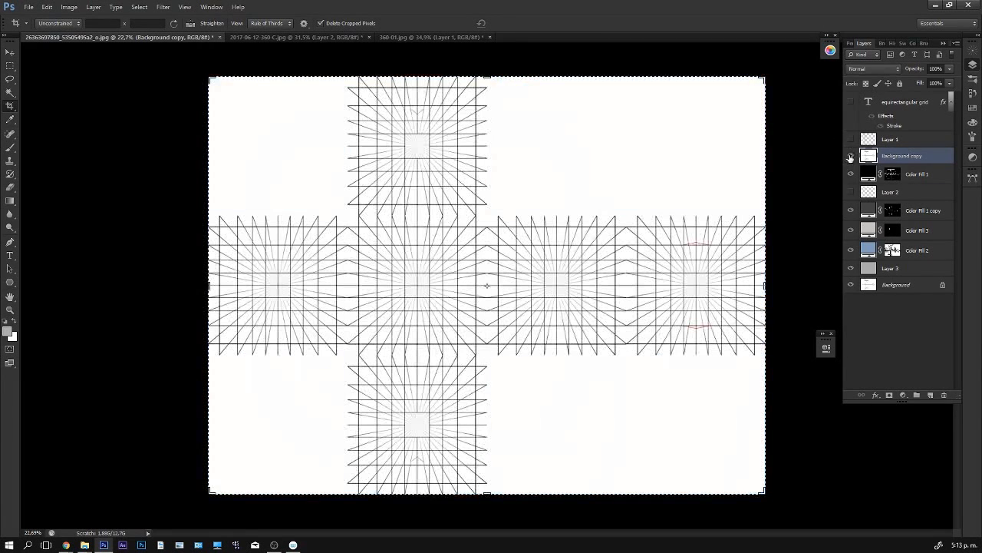
left_click(850, 158)
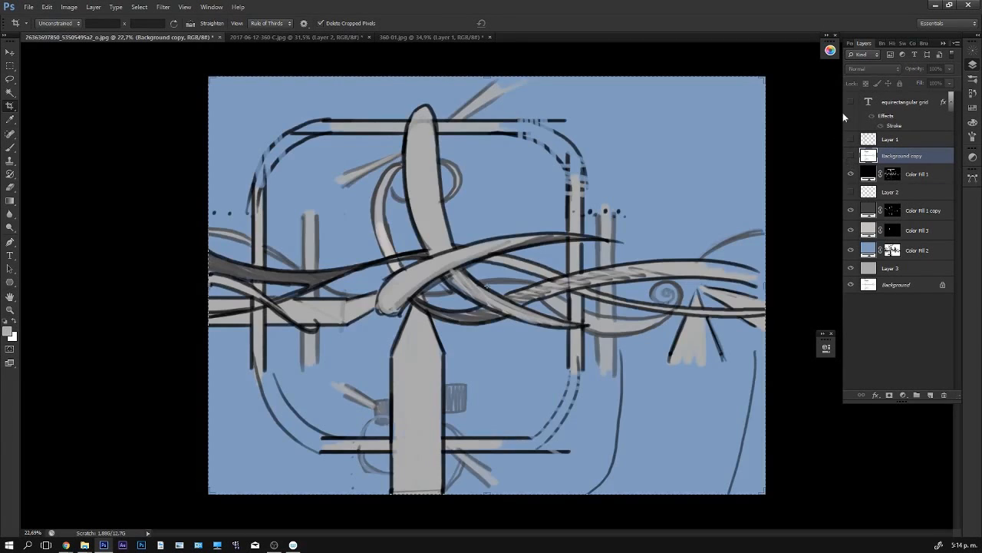
key("v")
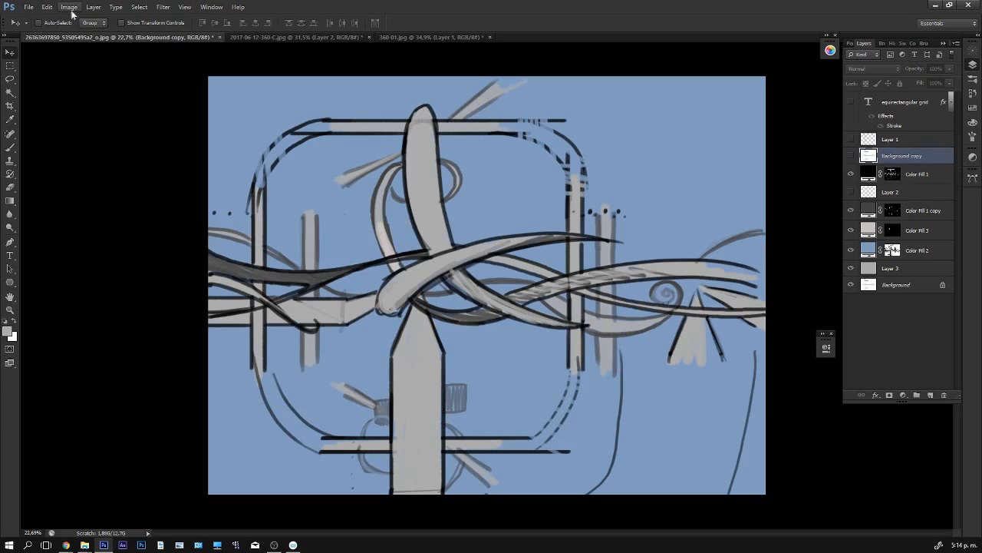
- Merge all layers from Color Fill 1 down to Background into a single layer
left_click(163, 7)
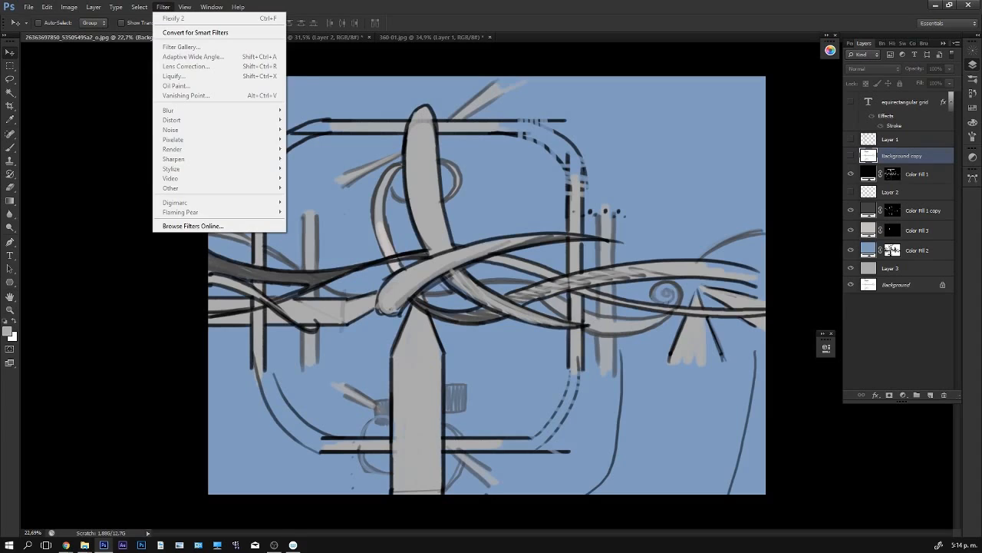
left_click(274, 544)
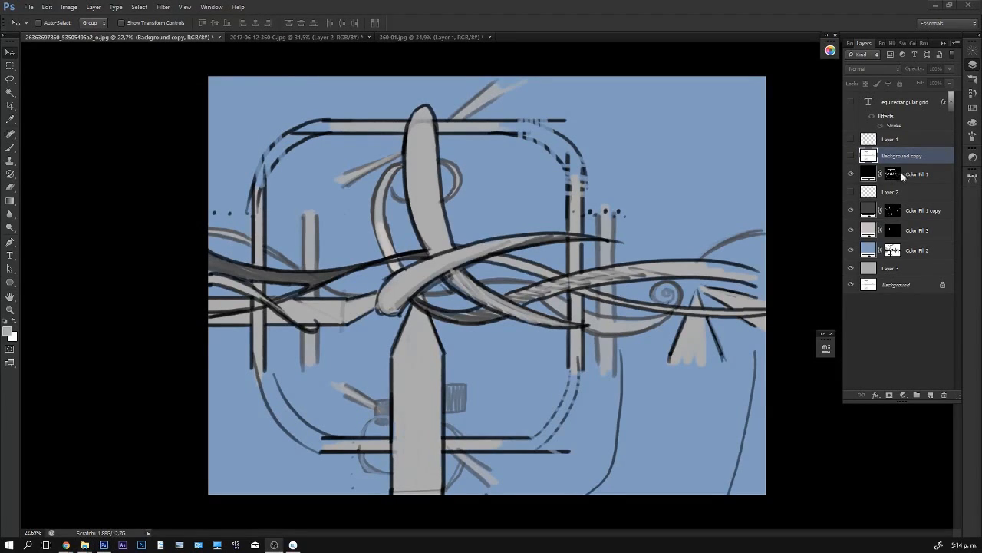
left_click(903, 176)
left_click(905, 176)
left_click(908, 289, "shift")
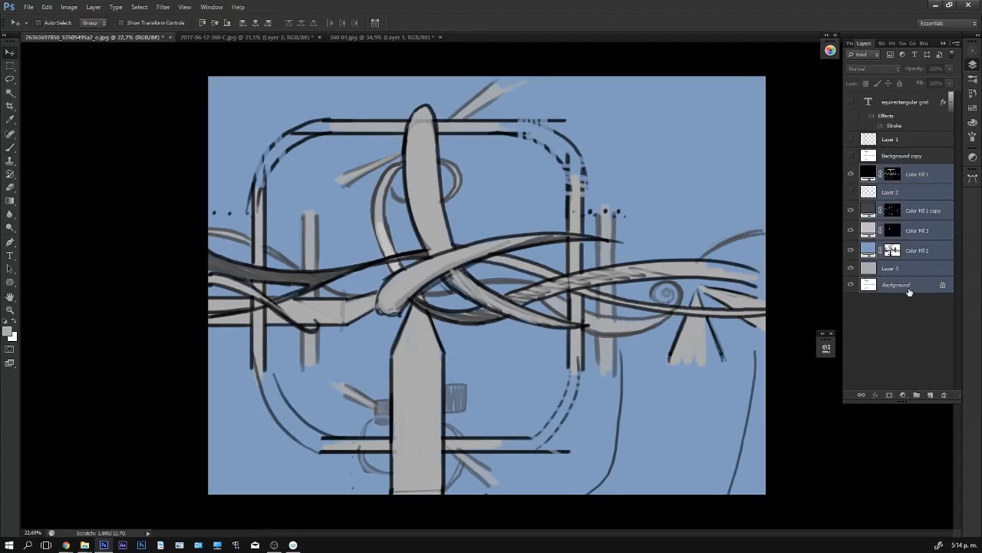
key("ctrl+e")
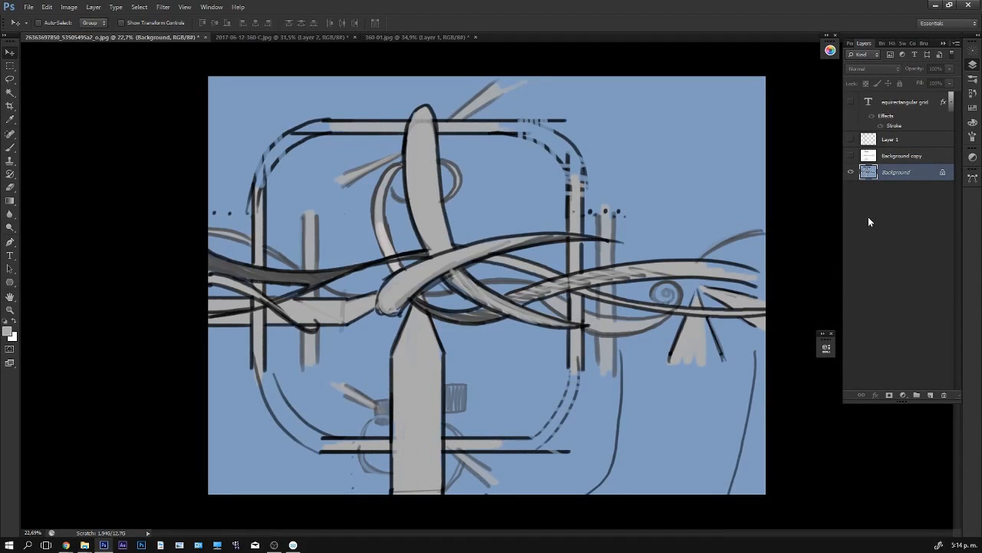
- Compare the Background copy grid with the merged artwork, leaving the grid layer hidden
left_click(851, 156)
left_click(851, 157)
left_click(851, 157)
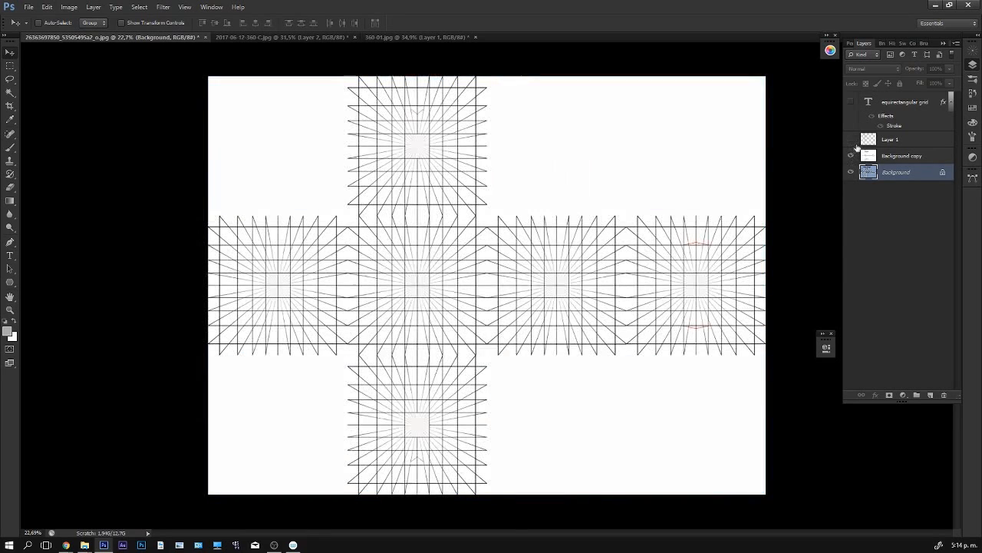
left_click(851, 157)
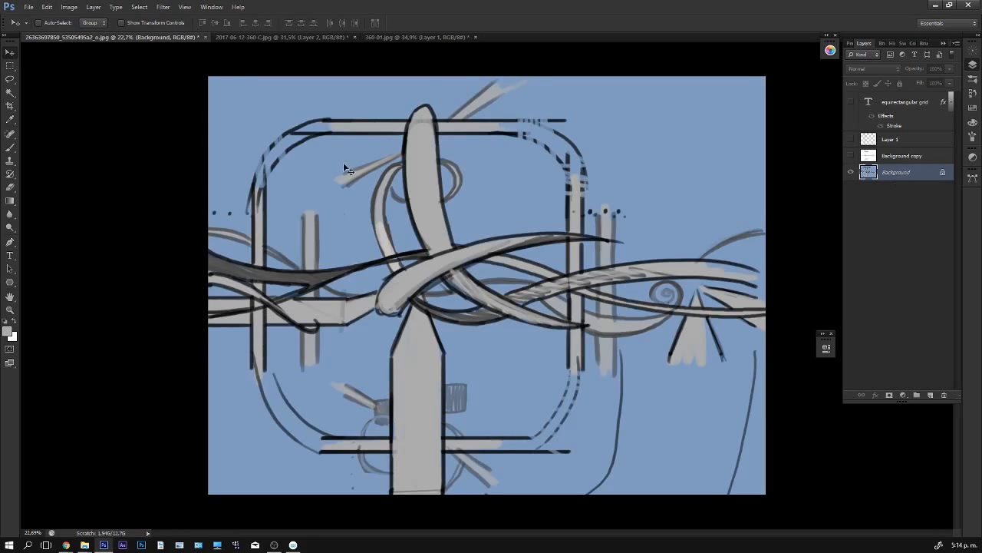
- Start the Flexify 2 filter on the merged Background and set its input projection to horizontal cross
left_click(162, 8)
mouse_move(201, 214)
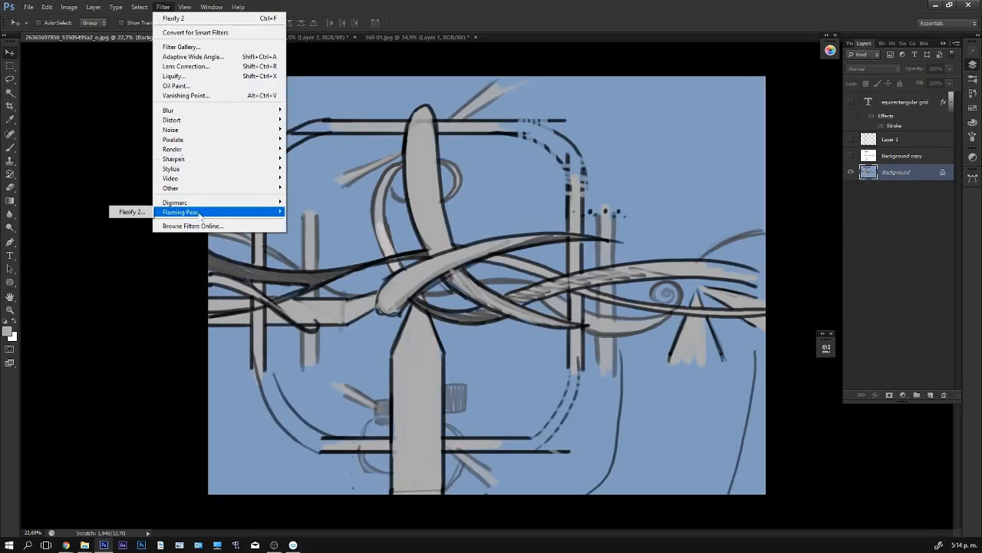
left_click(128, 213)
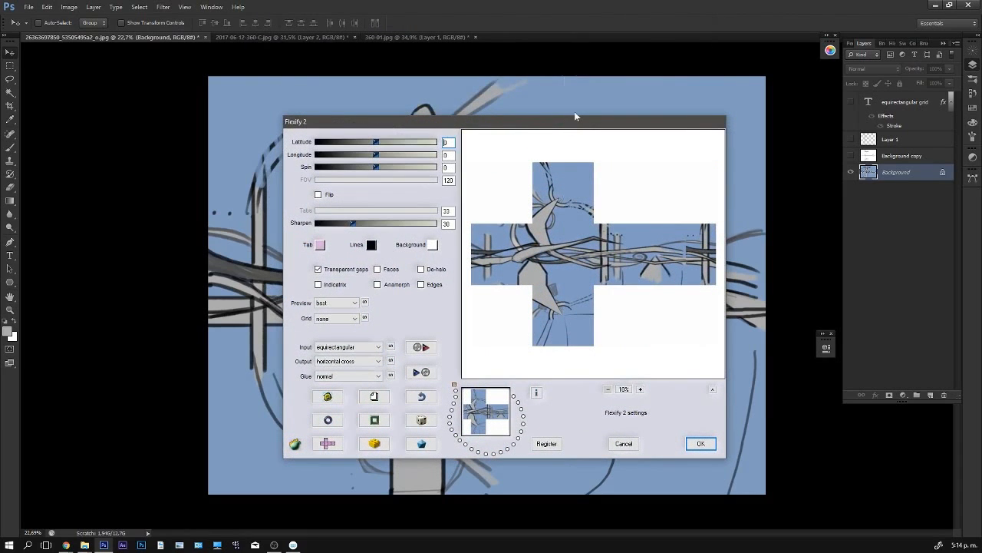
left_click(377, 347)
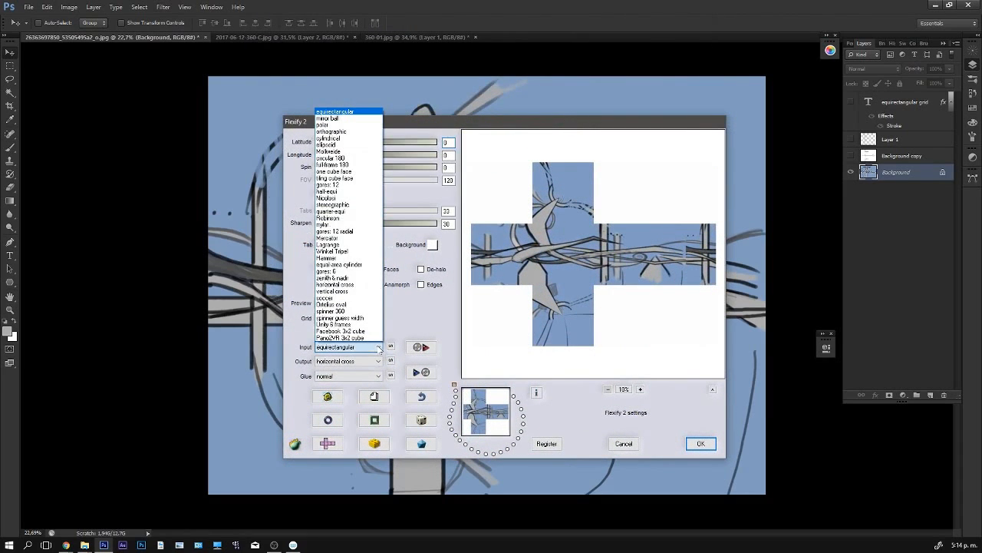
key("h")
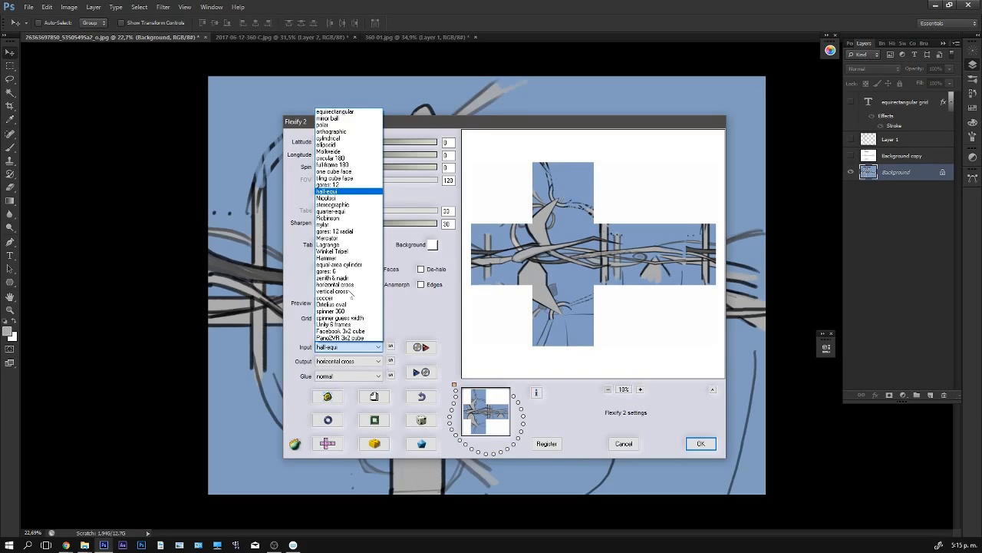
key("h")
key("h")
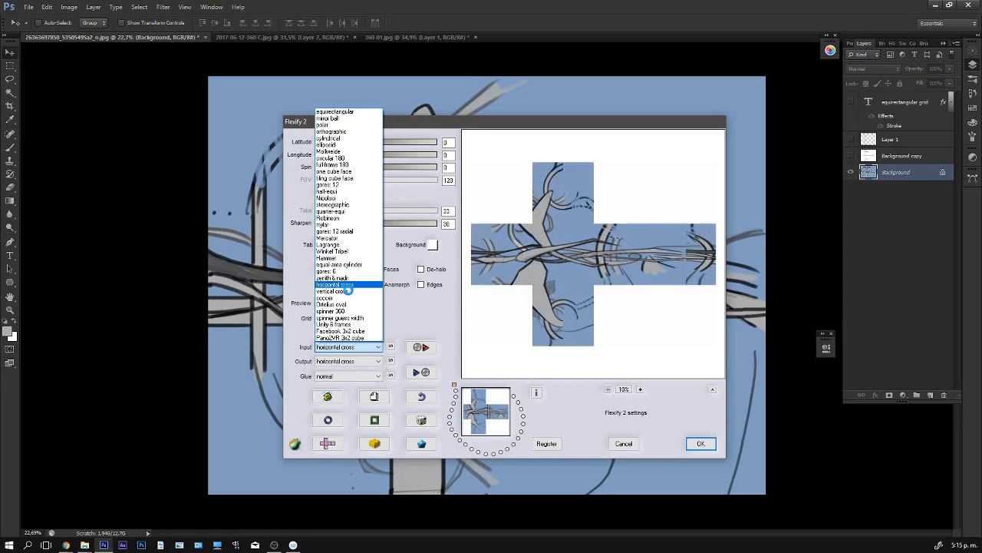
left_click(348, 290)
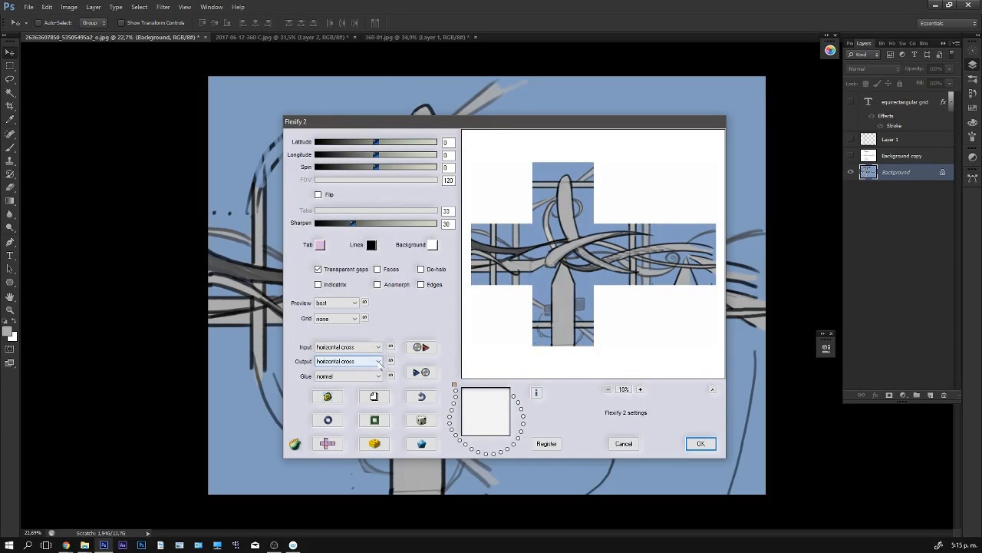
- Set the Flexify 2 output projection to equirectangular and apply the filter
left_click(379, 362)
key("e")
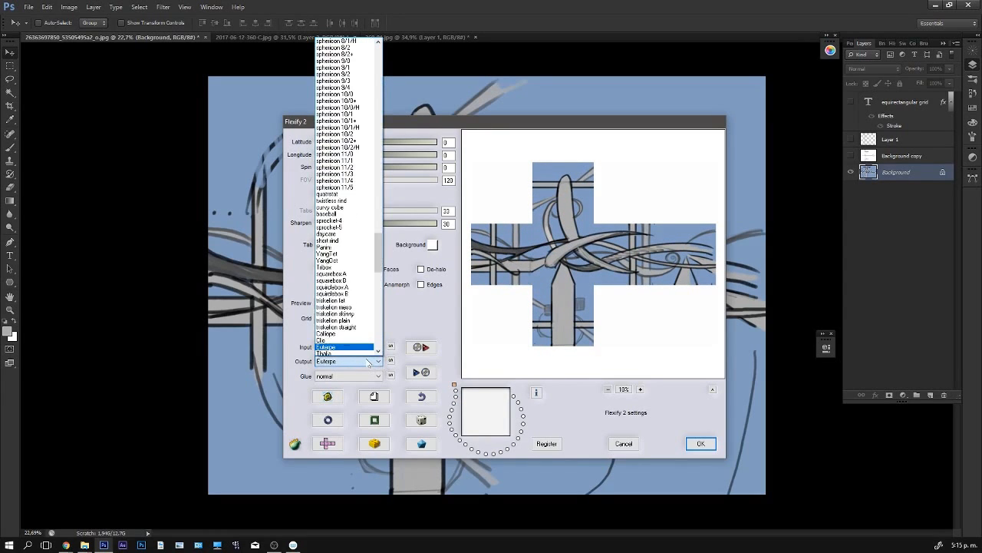
key("e")
key("e")
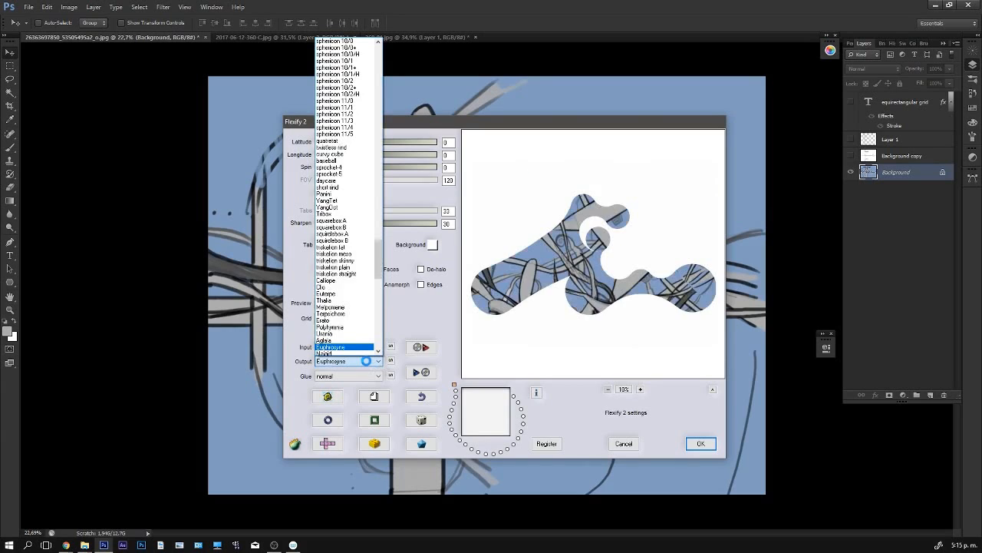
key("e")
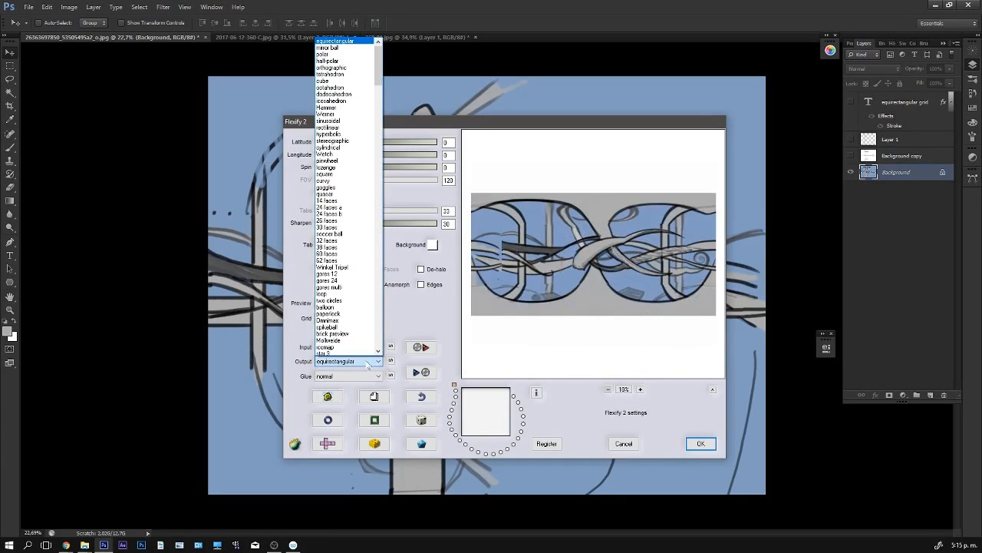
left_click(348, 363)
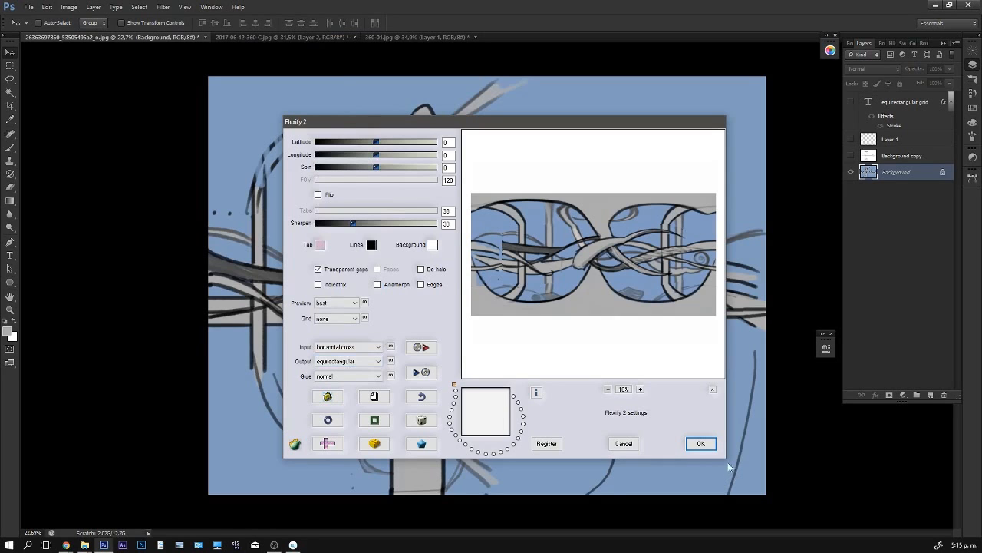
left_click(701, 443)
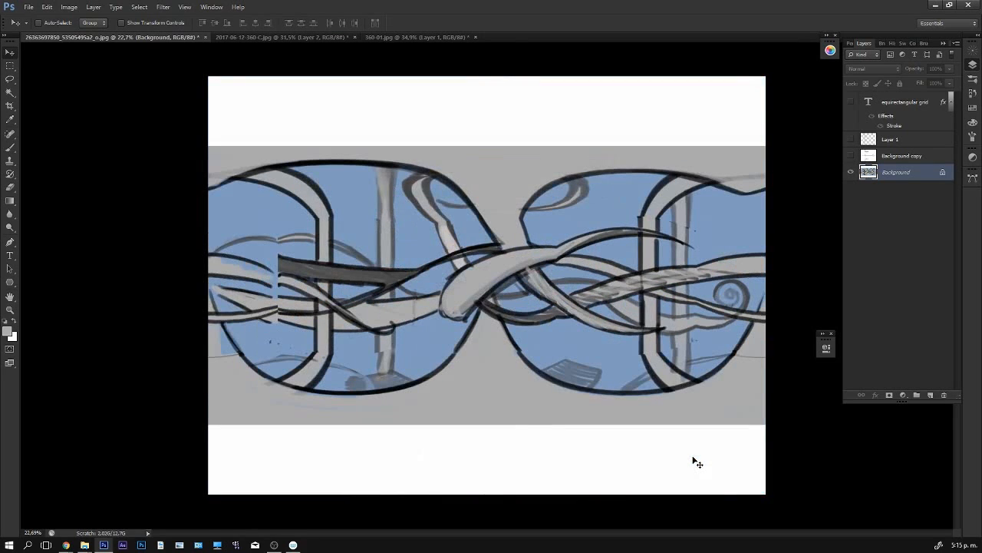
- Switch to the Brush tool and add a new empty layer above Background
key("z")
left_click_drag(709, 222, 707, 225)
key("b")
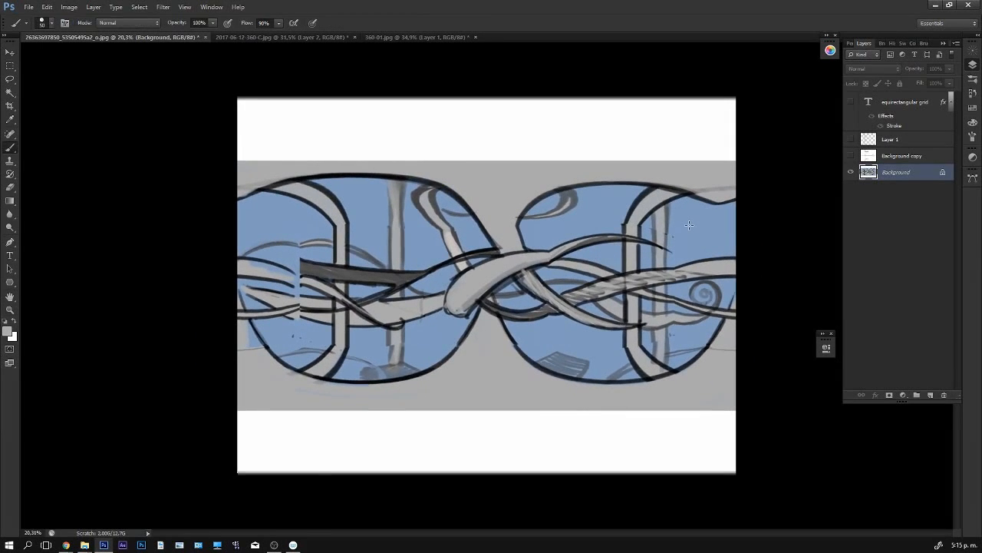
key("z")
left_click_drag(689, 225, 698, 224)
key("b")
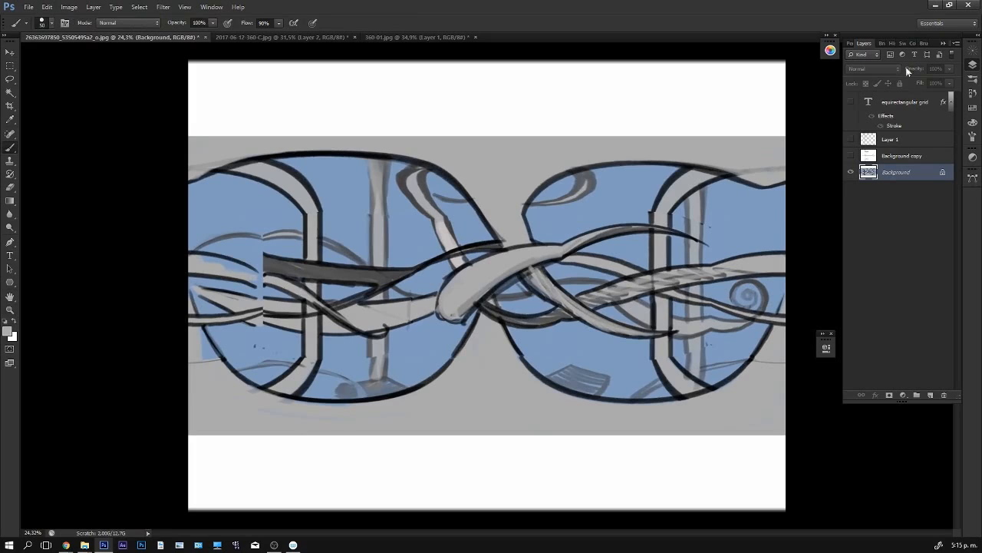
left_click(930, 394)
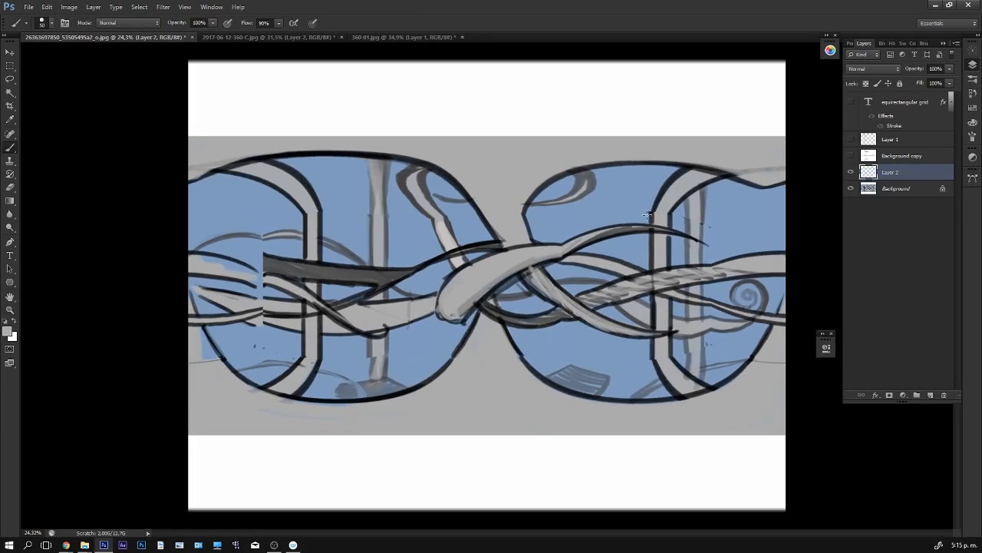
- Repaint the upper bend of the right-hand frame so its angular outlines curve smoothly, using sampled black, gray and blue
left_click(629, 164, "alt")
mouse_move(654, 212)
left_mouse_down()
mouse_move(661, 177)
mouse_move(655, 221)
mouse_move(672, 187)
mouse_move(658, 222)
mouse_move(689, 165)
mouse_move(651, 224)
left_mouse_up()
left_click(649, 213, "alt")
left_click(661, 215, "alt")
left_click(689, 166, "alt")
mouse_move(673, 177)
left_mouse_down()
mouse_move(649, 229)
mouse_move(694, 186)
mouse_move(666, 224)
left_mouse_up()
left_click(673, 199, "alt")
left_click(708, 182, "alt")
mouse_move(717, 177)
left_mouse_down()
mouse_move(672, 217)
mouse_move(696, 180)
mouse_move(670, 223)
mouse_move(701, 182)
mouse_move(660, 210)
left_mouse_up()
left_click(668, 211, "alt")
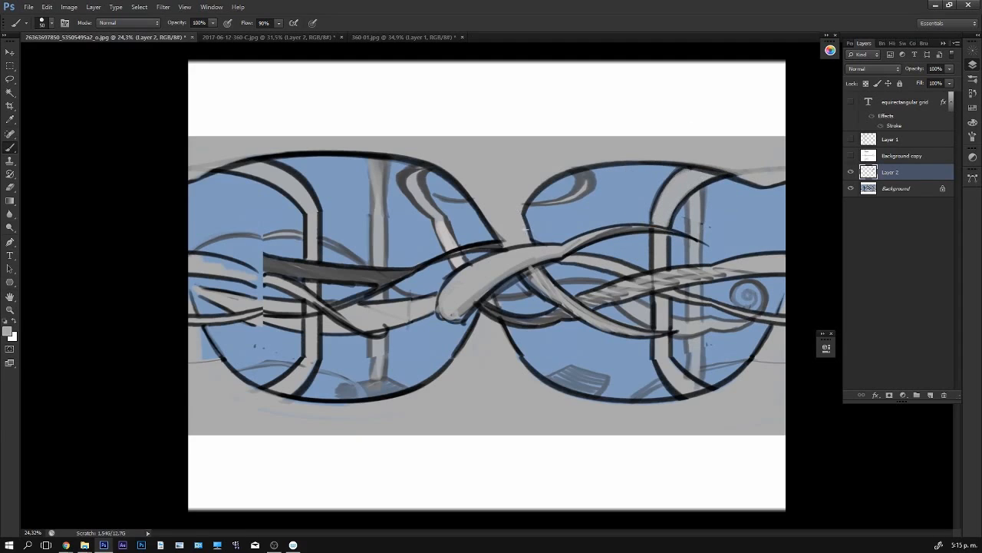
- Smooth the kinked outline along the left edge of the right-hand blue opening, above the central crossing
mouse_move(525, 233)
left_mouse_down()
mouse_move(535, 183)
mouse_move(525, 197)
mouse_move(524, 223)
mouse_move(548, 181)
mouse_move(531, 201)
mouse_move(534, 236)
mouse_move(503, 235)
left_mouse_up()
left_click(546, 186, "alt")
left_click(511, 240, "alt")
- Round the angular upper bend of the left-hand frame with sampled colours
left_click(280, 189, "alt")
left_click_drag(281, 189, 302, 235)
left_click(303, 174, "alt")
mouse_move(280, 188)
left_mouse_down()
mouse_move(306, 239)
mouse_move(316, 230)
left_mouse_up()
left_click(284, 183, "alt")
mouse_move(285, 185)
left_mouse_down()
mouse_move(311, 236)
mouse_move(297, 194)
mouse_move(309, 204)
mouse_move(307, 236)
left_mouse_up()
left_click_drag(310, 195, 314, 244)
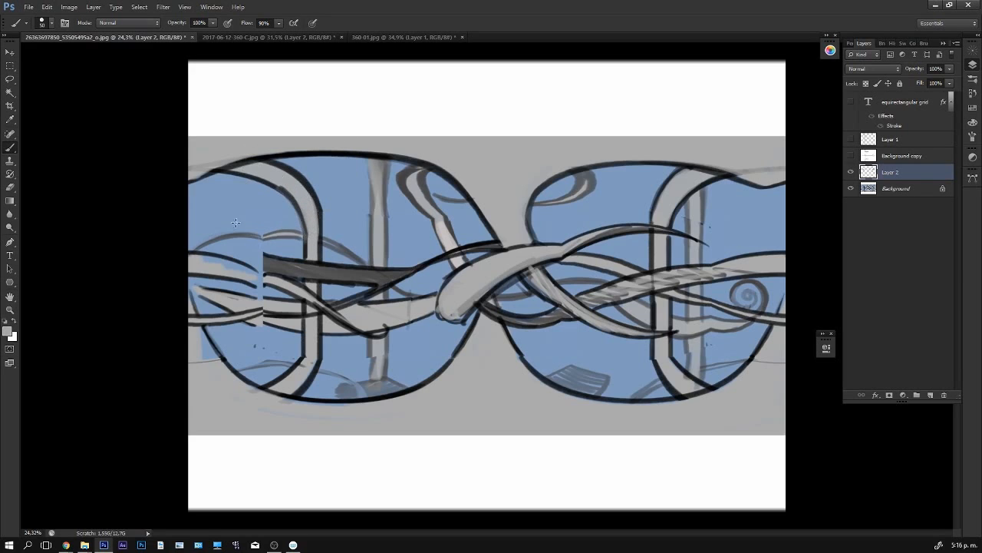
- Extend the dark band leftward across the vertical seam with a black outline and a tapering dark gray fill
scroll(274, 241, "up", 1)
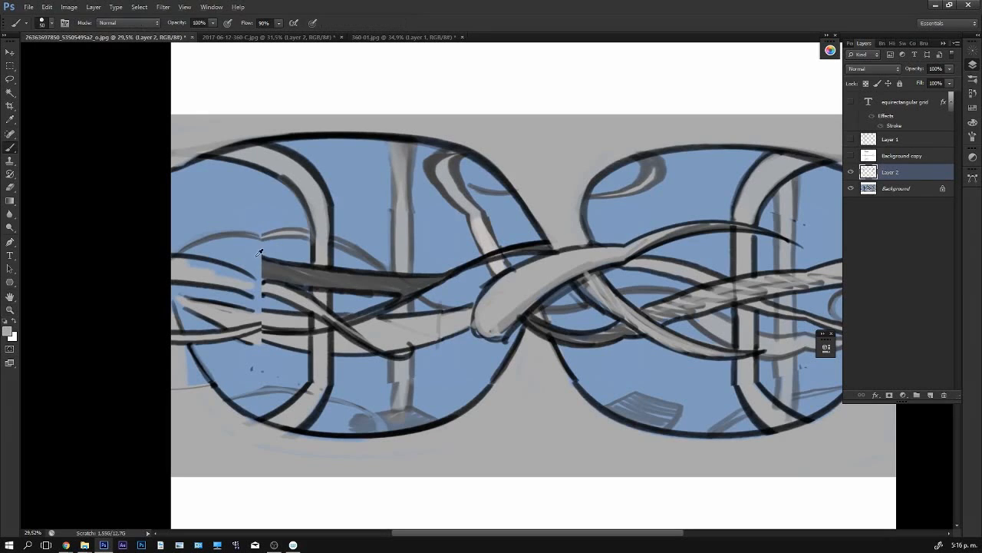
left_click(258, 251, "alt")
left_click_drag(712, 397, 658, 384)
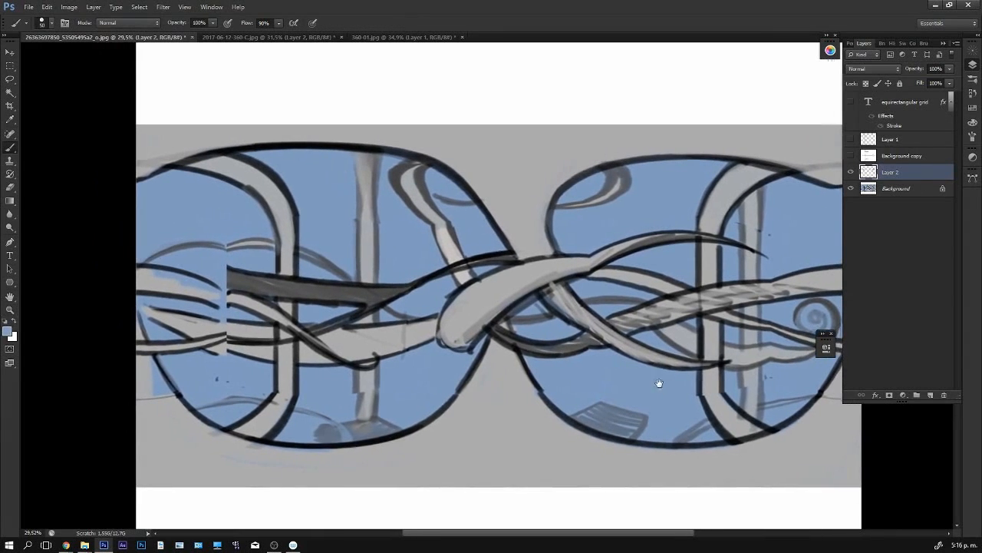
left_click(230, 270, "alt")
left_click_drag(138, 265, 231, 268)
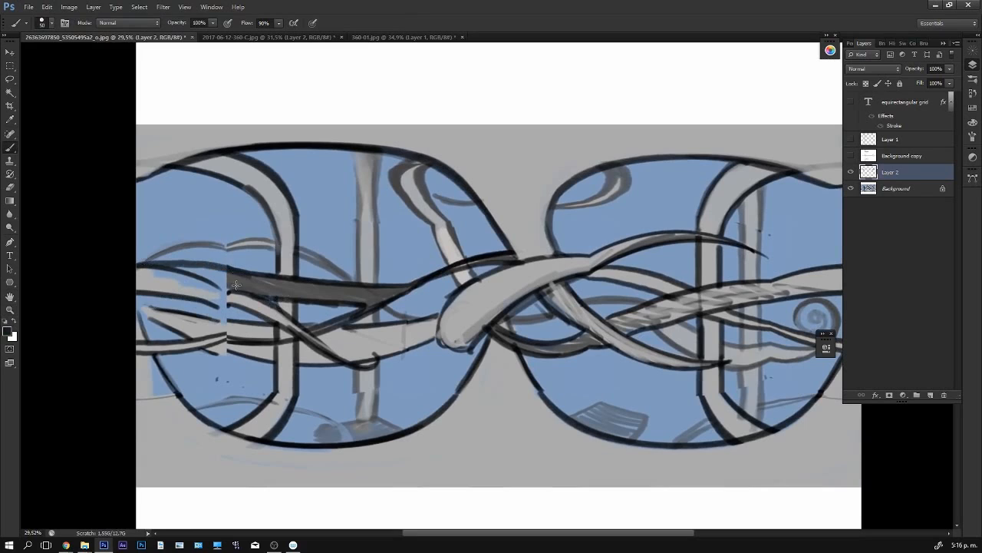
mouse_move(163, 267)
left_mouse_down()
mouse_move(275, 298)
mouse_move(187, 267)
mouse_move(270, 290)
left_mouse_up()
left_click(248, 284, "alt")
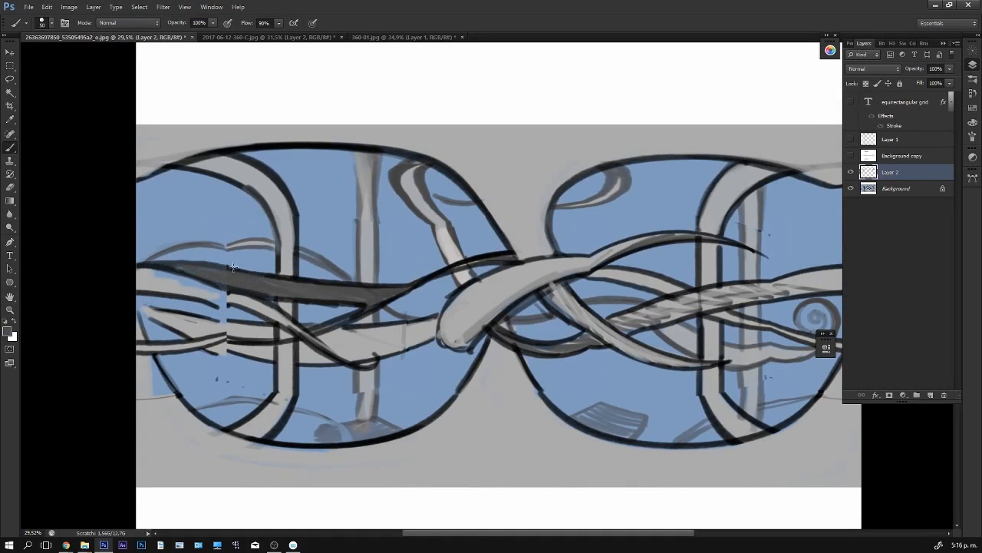
- Paint a lighter gray highlight along the dark band across the seam
left_click(291, 248, "alt")
left_click_drag(192, 267, 381, 292)
left_click(234, 274, "alt")
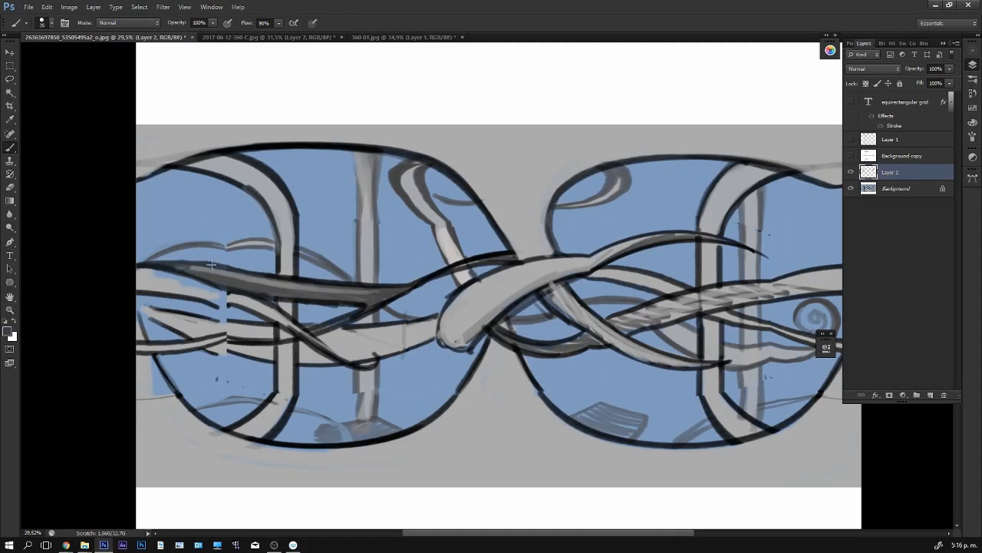
- Draw a thin curling tendril above the dark band where the seam breaks the line, and fill it light gray
mouse_move(228, 246)
left_mouse_down()
mouse_move(251, 258)
mouse_move(272, 244)
mouse_move(259, 229)
mouse_move(244, 238)
mouse_move(250, 229)
mouse_move(271, 237)
mouse_move(261, 264)
mouse_move(200, 242)
mouse_move(267, 257)
left_mouse_up()
left_click(253, 185, "alt")
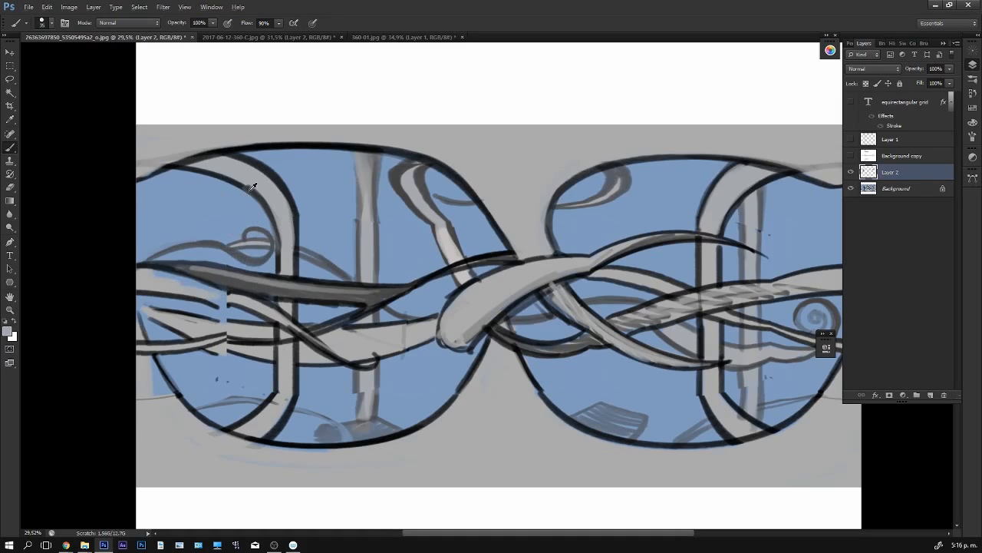
mouse_move(204, 244)
left_mouse_down()
mouse_move(247, 262)
mouse_move(273, 239)
mouse_move(234, 254)
mouse_move(179, 248)
mouse_move(214, 262)
mouse_move(224, 244)
mouse_move(253, 262)
mouse_move(276, 237)
mouse_move(245, 231)
mouse_move(267, 248)
left_mouse_up()
left_click(245, 244, "alt")
left_click(284, 200, "alt")
left_click(253, 247, "alt")
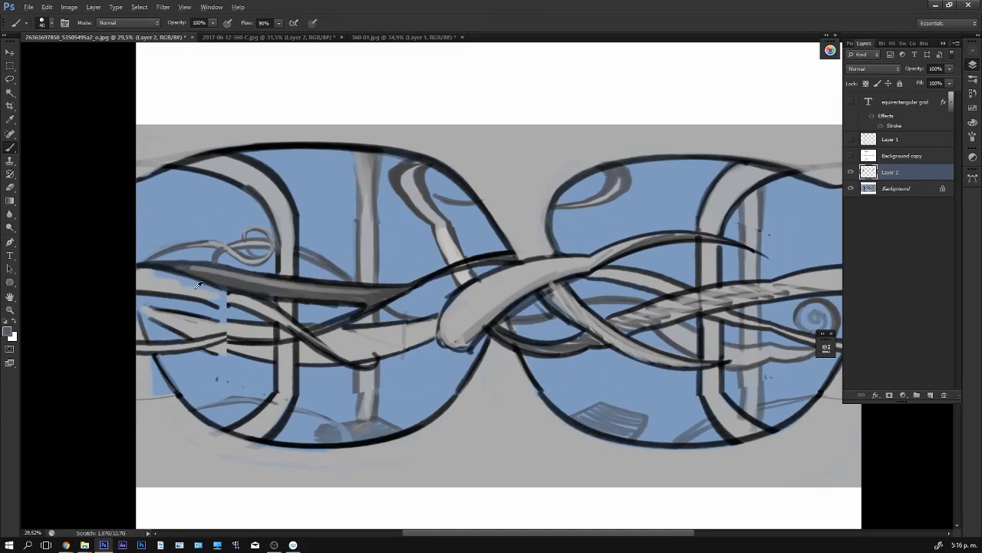
- Bridge the light band below the dark one across the seam with light gray fill and a black lower outline
left_click(164, 285, "alt")
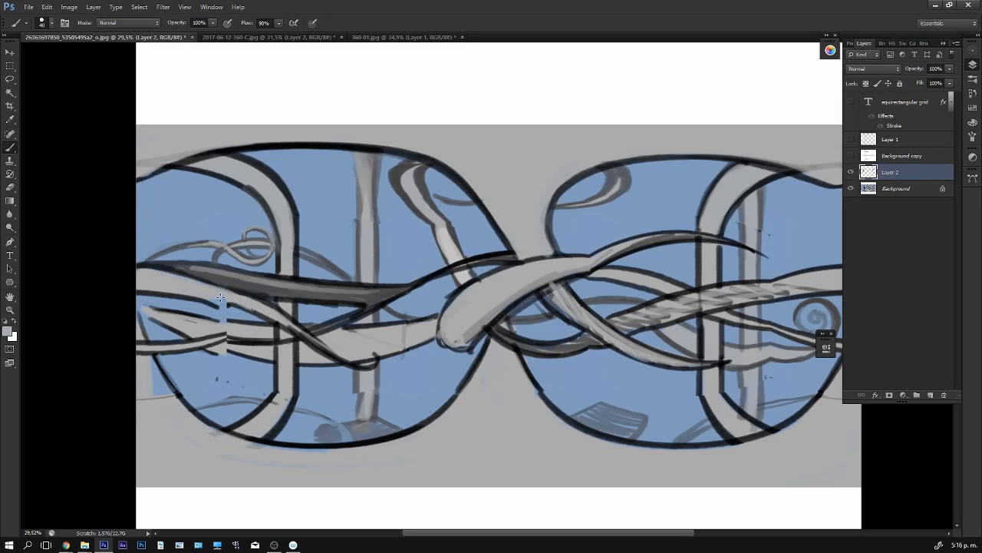
left_click(261, 287, "alt")
left_click(211, 308, "alt")
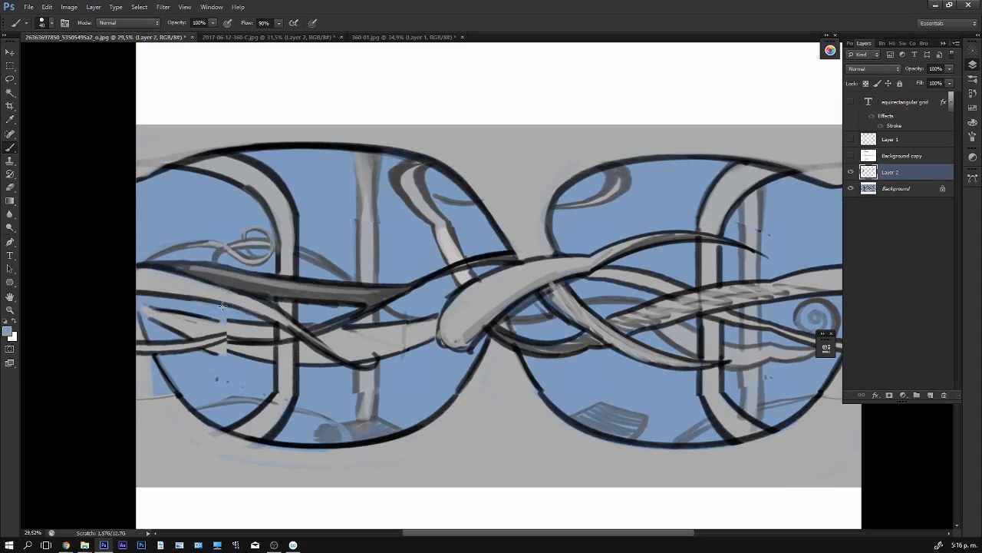
- Continue the pointed light shape's upper outline across the seam and clean up its surroundings with background blue
left_click(206, 326, "alt")
left_click(244, 341, "alt")
mouse_move(201, 316)
left_mouse_down()
mouse_move(257, 326)
mouse_move(146, 305)
left_mouse_up()
left_click(232, 309, "alt")
left_click(182, 319, "alt")
left_click(178, 301, "alt")
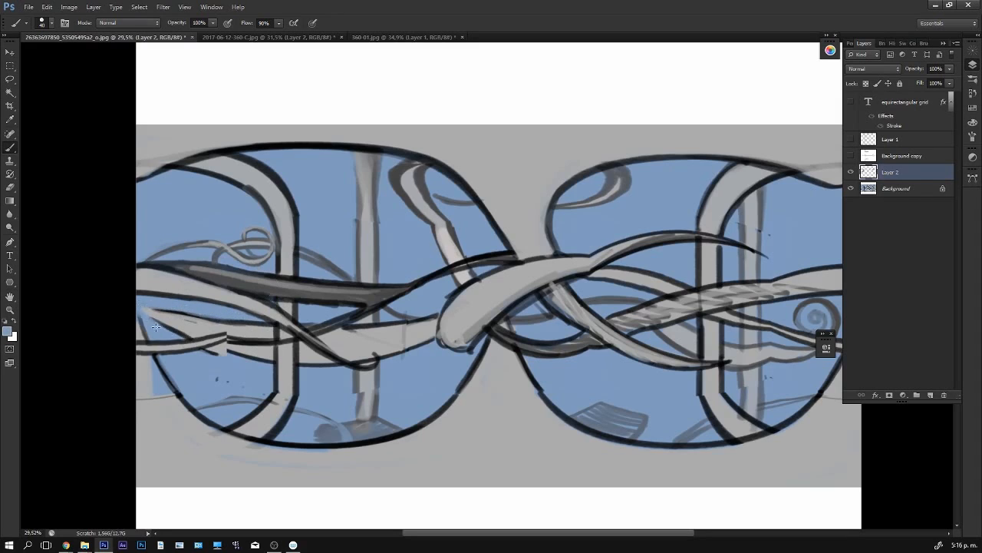
- Join the lowest left-hand band across the seam with a dark arched outline
left_click(212, 338, "alt")
mouse_move(209, 341)
left_mouse_down()
mouse_move(239, 336)
mouse_move(221, 341)
mouse_move(241, 348)
mouse_move(214, 343)
mouse_move(267, 347)
left_mouse_up()
left_click(244, 341, "alt")
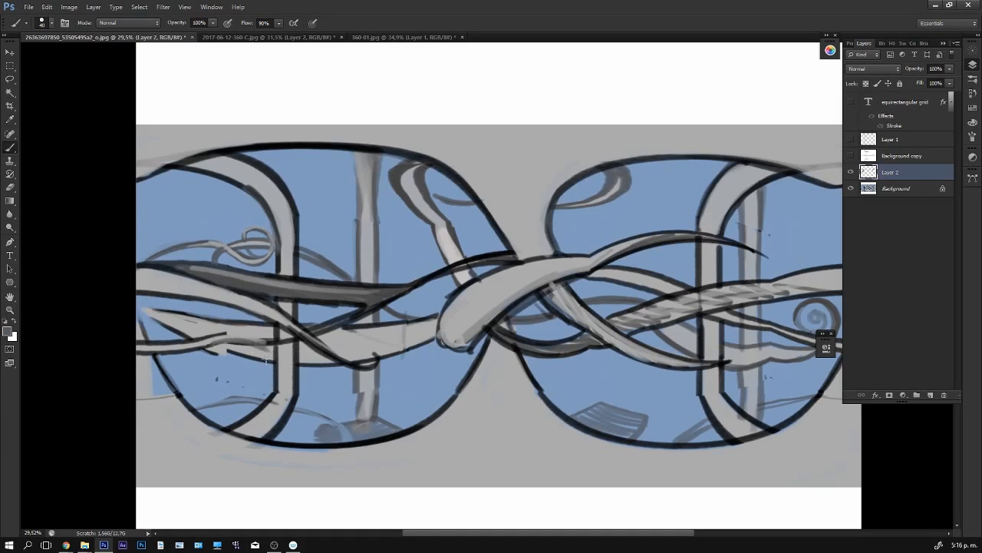
left_click(301, 335, "alt")
key("bracketleft")
key("bracketleft")
mouse_move(205, 337)
left_mouse_down()
mouse_move(257, 340)
mouse_move(217, 335)
mouse_move(266, 353)
mouse_move(196, 319)
mouse_move(346, 320)
mouse_move(364, 306)
mouse_move(248, 337)
mouse_move(217, 334)
mouse_move(259, 339)
mouse_move(207, 345)
mouse_move(266, 351)
left_mouse_up()
- Fill the arched join of the lowest left-hand band with sampled light gray
left_click(362, 307, "alt")
key("bracketright")
key("bracketright")
left_click(215, 324, "alt")
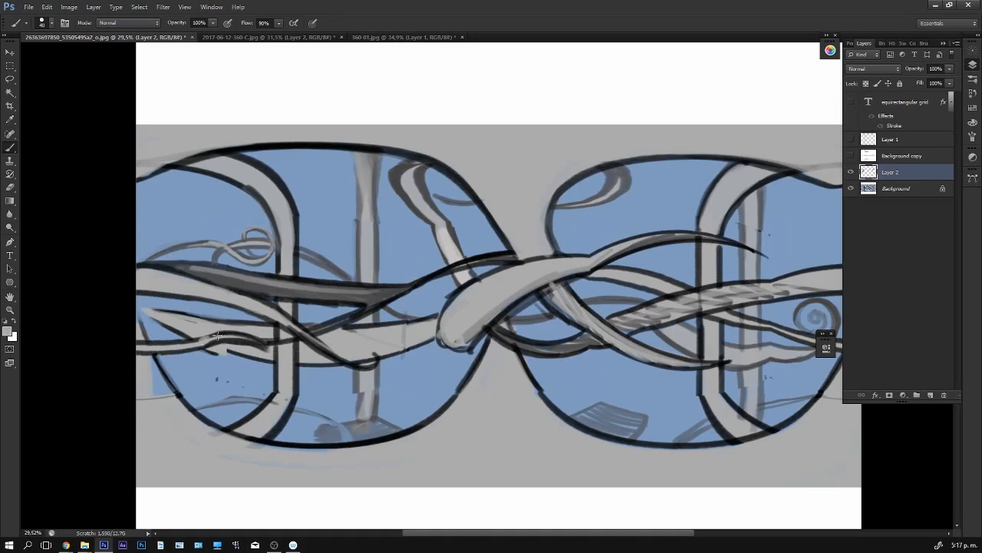
mouse_move(206, 342)
left_mouse_down()
mouse_move(239, 338)
mouse_move(221, 344)
mouse_move(265, 350)
left_mouse_up()
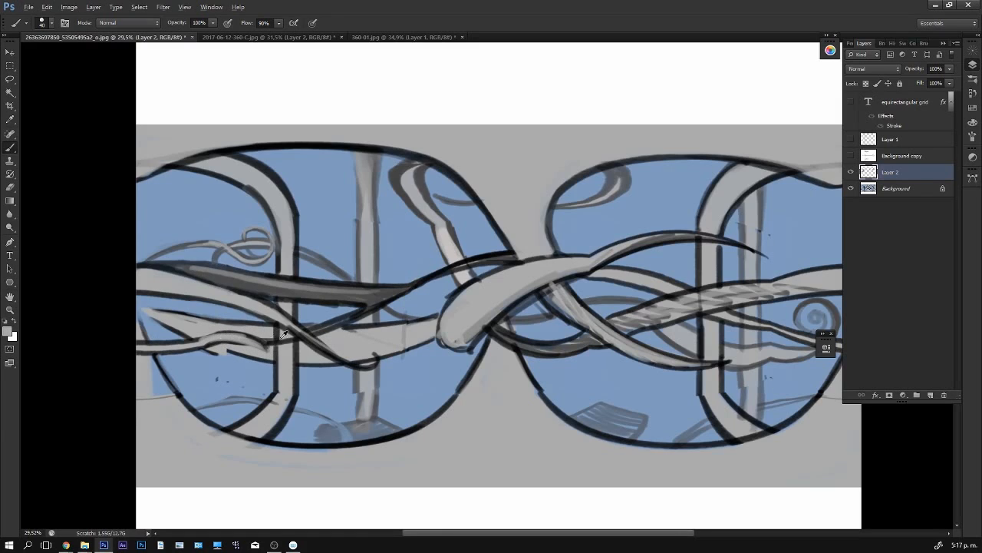
- Repaint the lowest left-hand band beside the pillar with light gray fill and dark outlines
left_click(282, 337, "alt")
mouse_move(193, 340)
left_mouse_down()
mouse_move(215, 335)
mouse_move(265, 349)
mouse_move(242, 342)
mouse_move(256, 344)
mouse_move(266, 347)
mouse_move(248, 355)
mouse_move(276, 362)
left_mouse_up()
left_click(202, 343, "alt")
left_click(277, 339, "alt")
left_click(266, 348, "alt")
- Smooth the kink in the left pillar's lower curve with black outline and gray fill
left_click(293, 405, "alt")
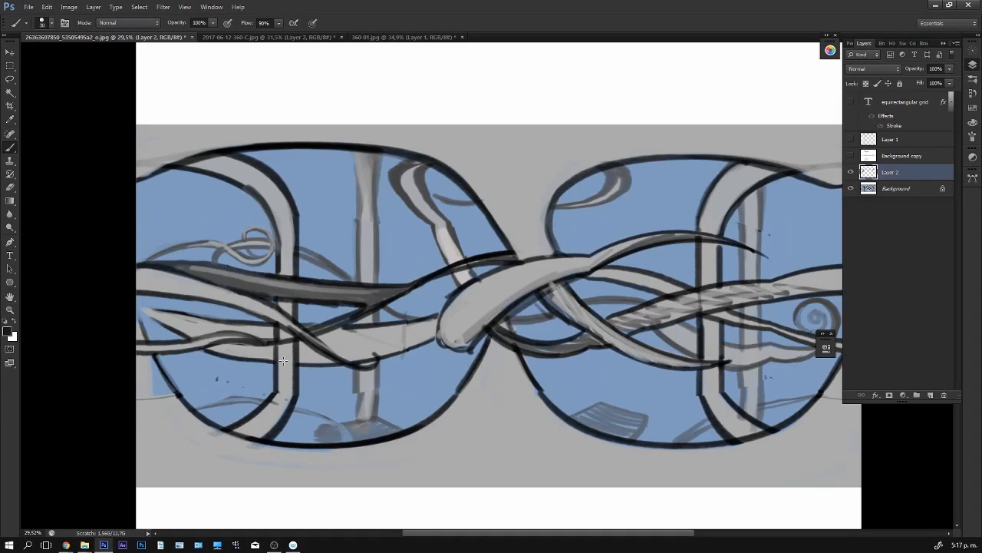
left_click(285, 391, "alt")
left_click_drag(272, 209, 239, 181)
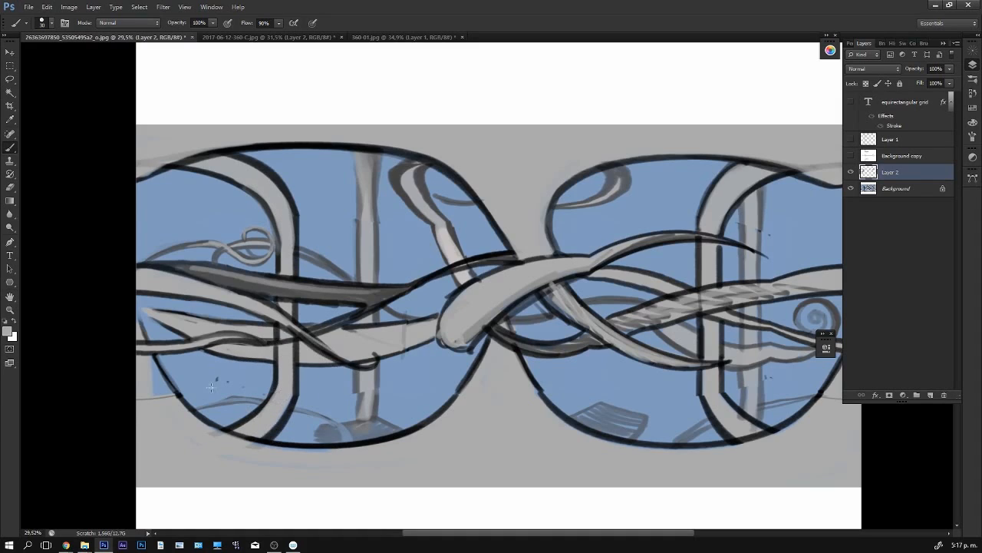
- Cover the stray marks beside the left pillar's foot with background blue and the blue patch outside the lower arch with gray
left_click(290, 417, "alt")
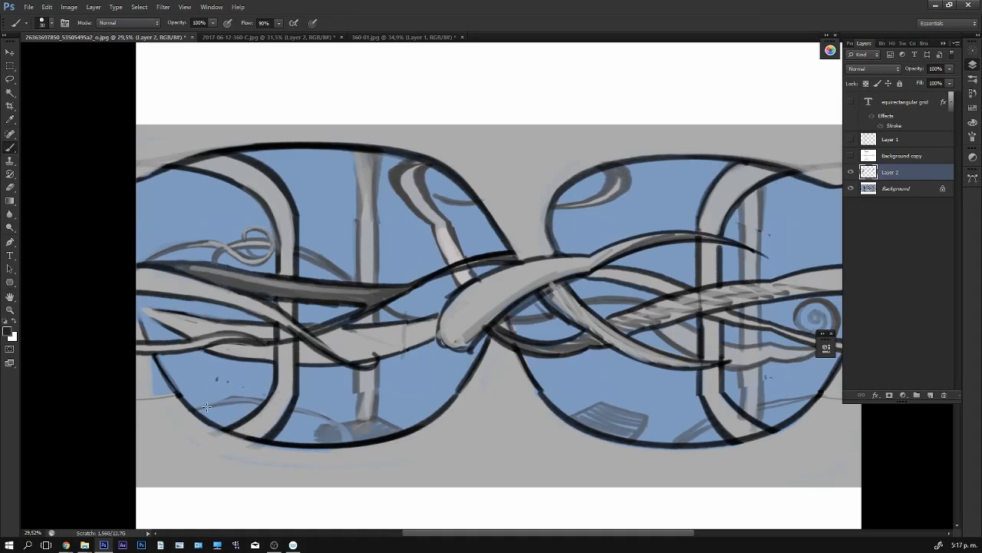
left_click(239, 384, "alt")
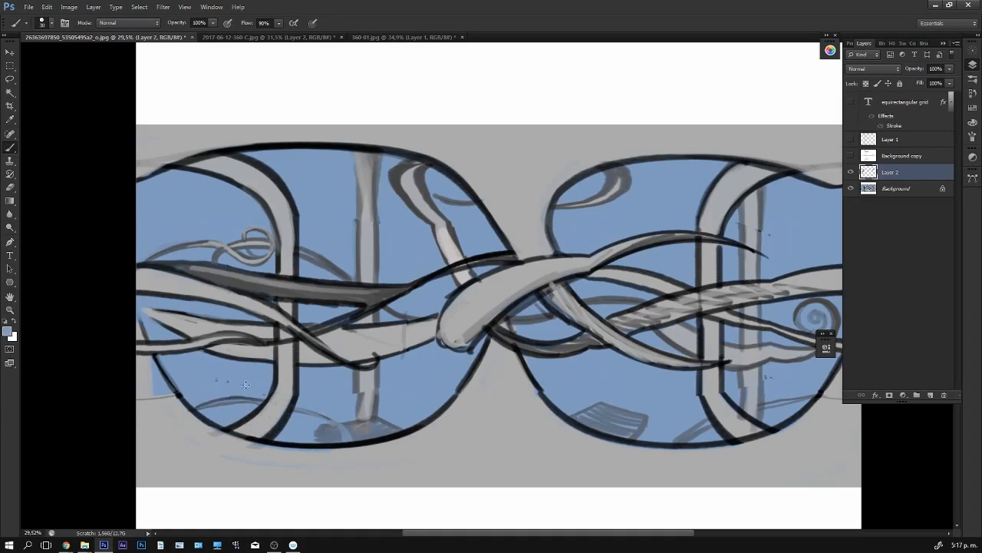
left_click(180, 413, "alt")
left_click_drag(140, 399, 157, 410)
left_click_drag(143, 370, 183, 410)
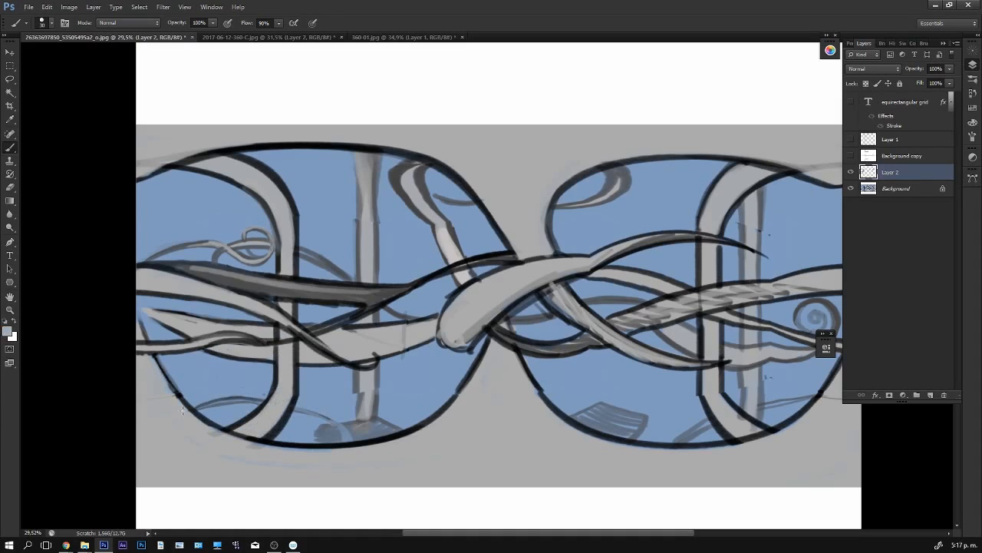
- Smooth the central light tentacle across the seam by repainting its gray fill and dark outlines toward the pointed tip
left_click_drag(652, 410, 497, 396)
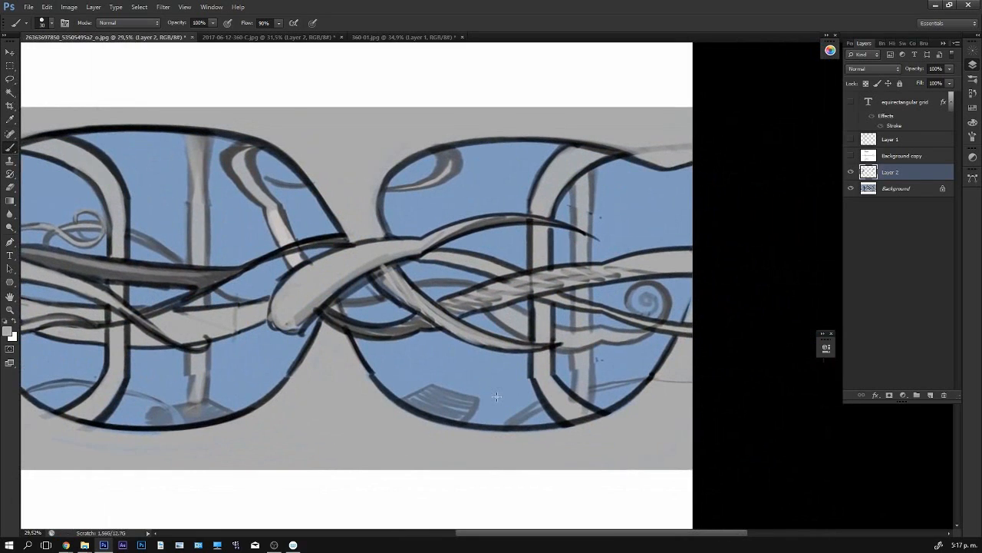
left_click(342, 245, "alt")
left_click_drag(349, 245, 464, 221)
left_click(393, 248, "alt")
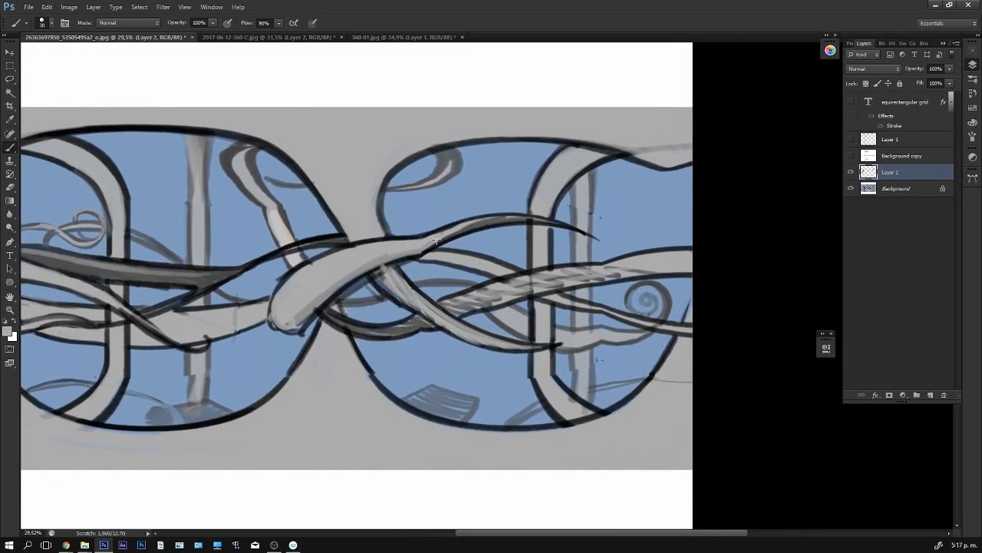
left_click_drag(358, 266, 462, 225)
left_click(366, 272, "alt")
left_click_drag(357, 279, 446, 238)
left_click(381, 256, "alt")
left_click_drag(381, 256, 466, 225)
left_click_drag(413, 250, 480, 227)
left_click(370, 252, "alt")
mouse_move(375, 248)
left_mouse_down()
mouse_move(501, 218)
mouse_move(447, 227)
mouse_move(520, 220)
mouse_move(495, 221)
mouse_move(569, 232)
mouse_move(523, 220)
mouse_move(596, 238)
left_mouse_up()
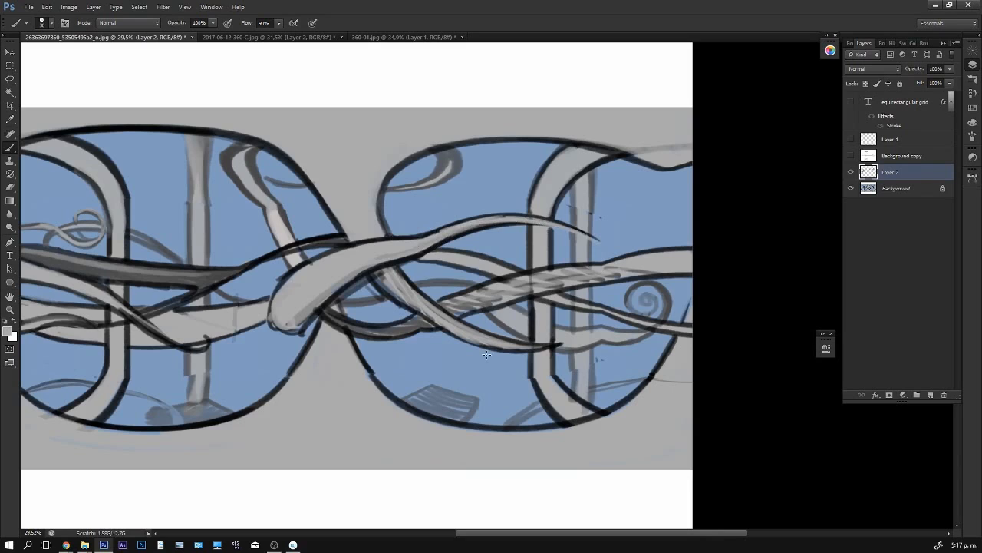
- Paint light gray over the dark marks on the rounded end of the central tentacle
mouse_move(312, 305)
left_mouse_down()
mouse_move(293, 330)
mouse_move(275, 322)
mouse_move(311, 263)
mouse_move(272, 317)
mouse_move(329, 259)
left_mouse_up()
left_click_drag(299, 319, 310, 300)
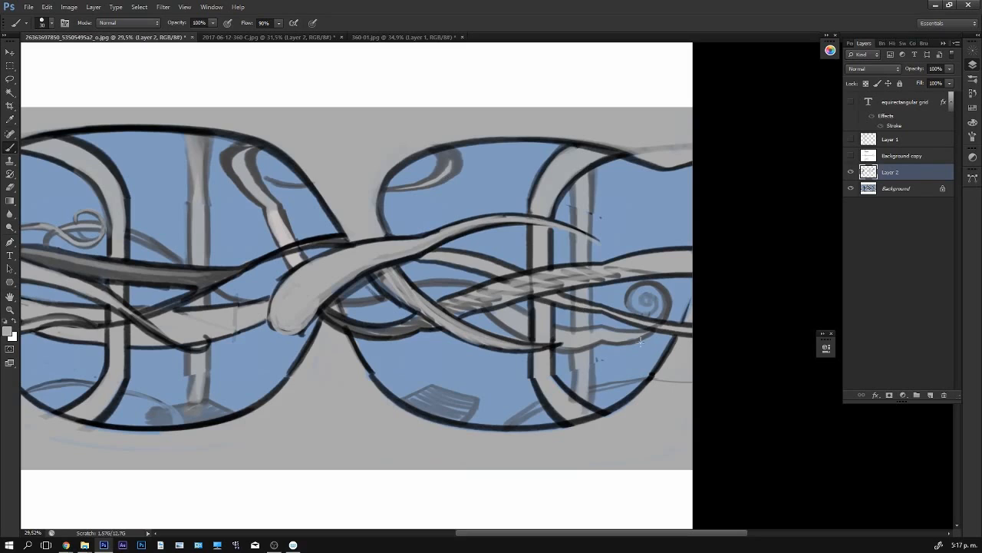
- Join the light band below the spiral across the right-hand seam with gray fill, dark outlines and blue cleanup
left_click(565, 285, "alt")
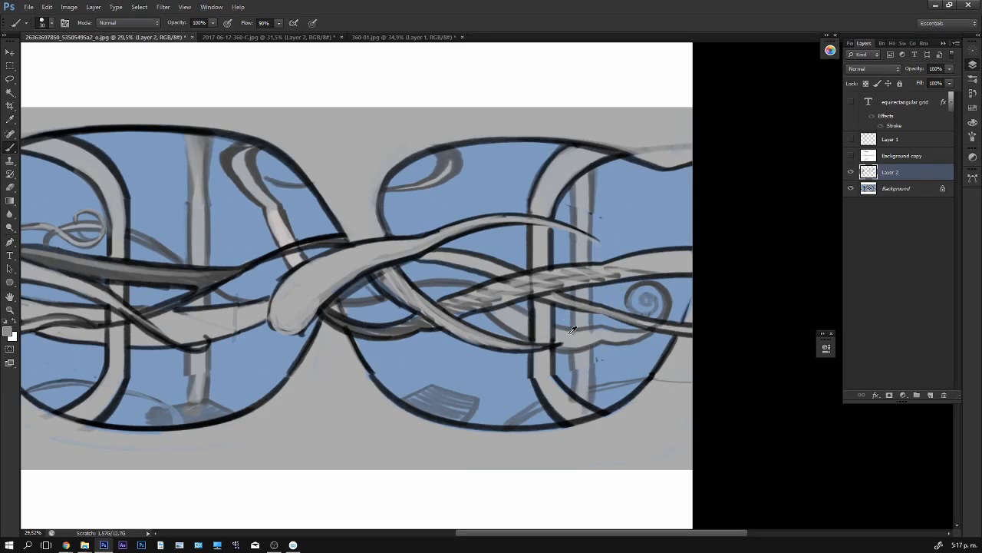
left_click(603, 406, "alt")
left_click(565, 302, "alt")
mouse_move(591, 312)
left_mouse_down()
mouse_move(636, 323)
mouse_move(612, 318)
mouse_move(626, 336)
mouse_move(593, 345)
mouse_move(644, 333)
left_mouse_up()
left_click(585, 339, "alt")
left_click(540, 314, "alt")
mouse_move(557, 327)
left_mouse_down()
mouse_move(635, 328)
mouse_move(558, 326)
mouse_move(605, 329)
left_mouse_up()
left_click(611, 317, "alt")
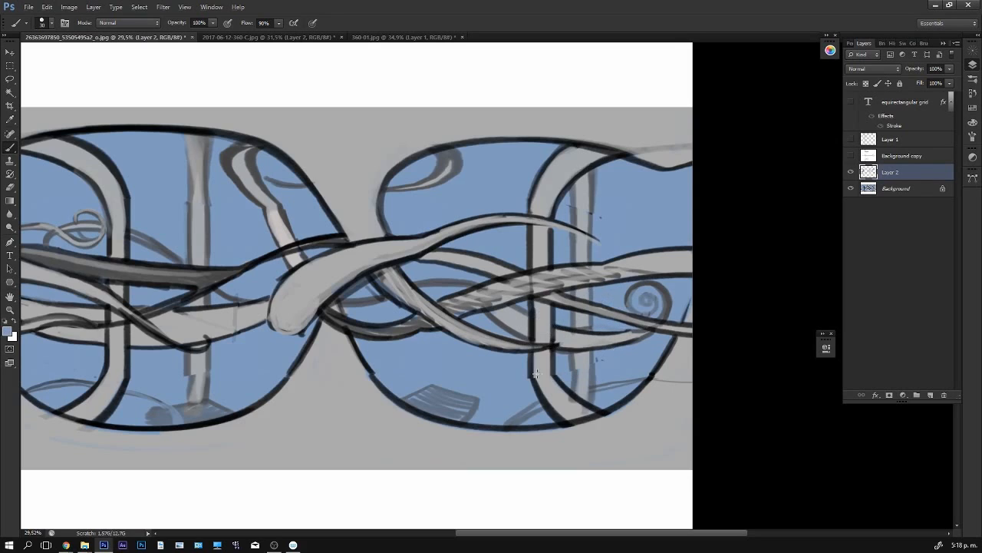
- Smooth the right pillar's lower curve with dark outlines and gray fill, then clean up beside its foot
left_click(535, 327, "alt")
left_click_drag(532, 344, 551, 413)
left_click(541, 357, "alt")
left_click_drag(539, 371, 565, 419)
left_click(531, 356, "alt")
left_click(546, 365, "alt")
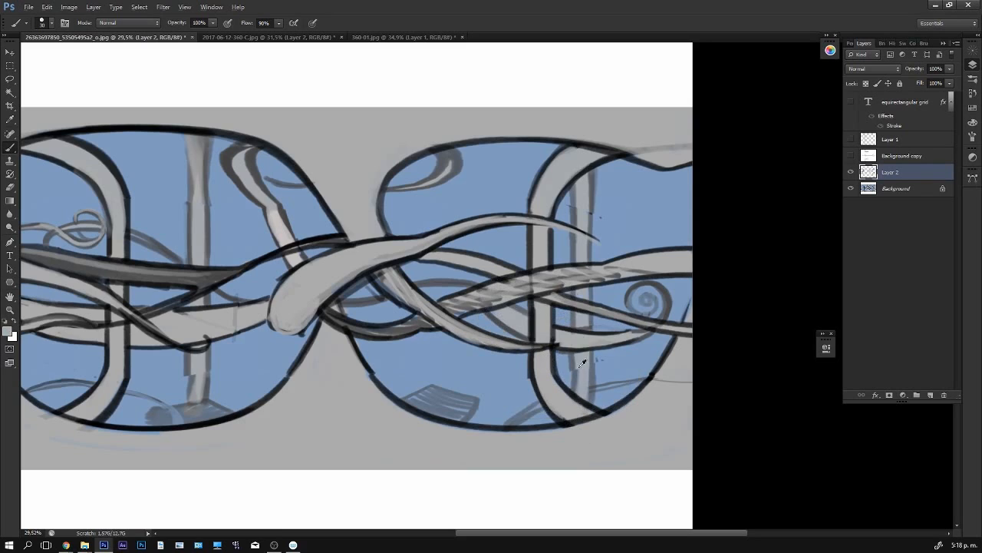
mouse_move(578, 392)
left_mouse_down()
mouse_move(576, 364)
mouse_move(579, 411)
left_mouse_up()
left_click(593, 377, "alt")
- Touch up the light band left of the central tentacle's rounded end where it crosses the thin pillar
left_click_drag(675, 403, 721, 417)
left_click(718, 384, "alt")
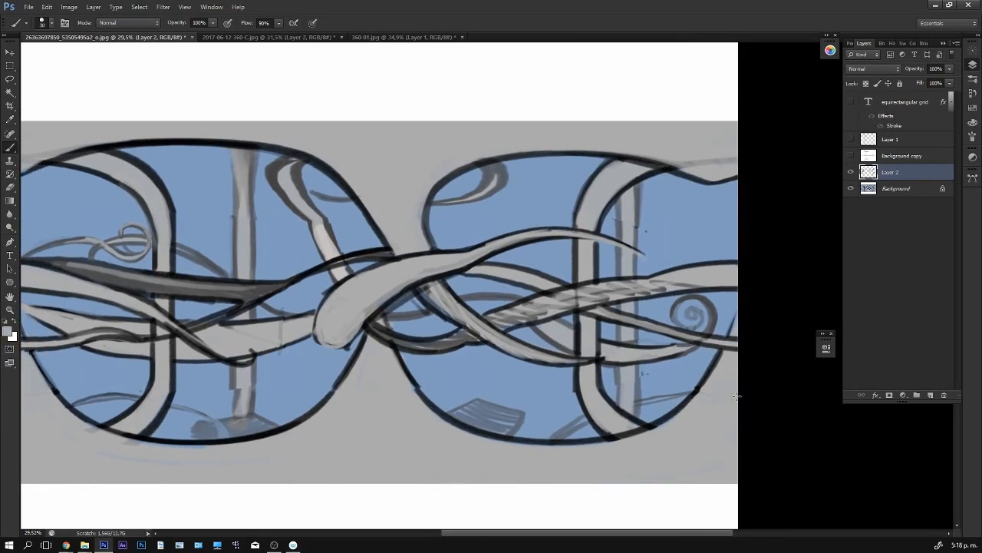
scroll(678, 327, "down", 2)
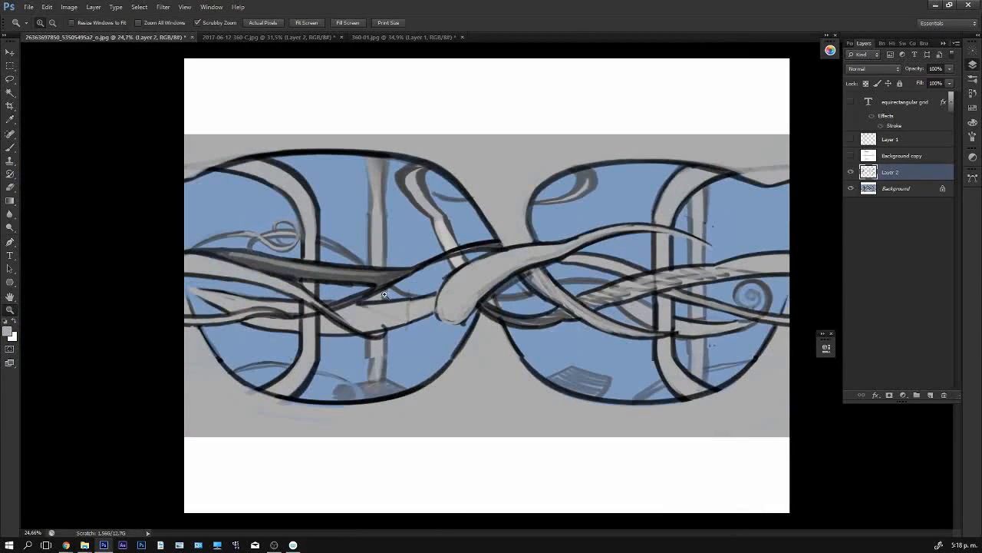
scroll(400, 317, "up", 4)
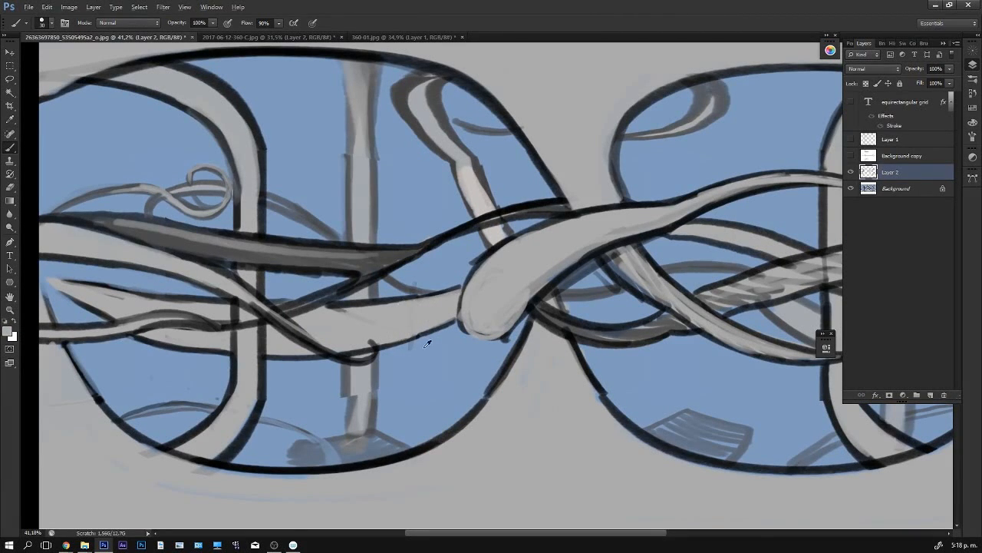
left_click(390, 350, "alt")
left_click(372, 335, "alt")
left_click_drag(357, 308, 323, 311)
- Paint soft white highlights on the central tentacle and the light band to its left with a 150-size brush
key("z")
left_click_drag(729, 405, 671, 423)
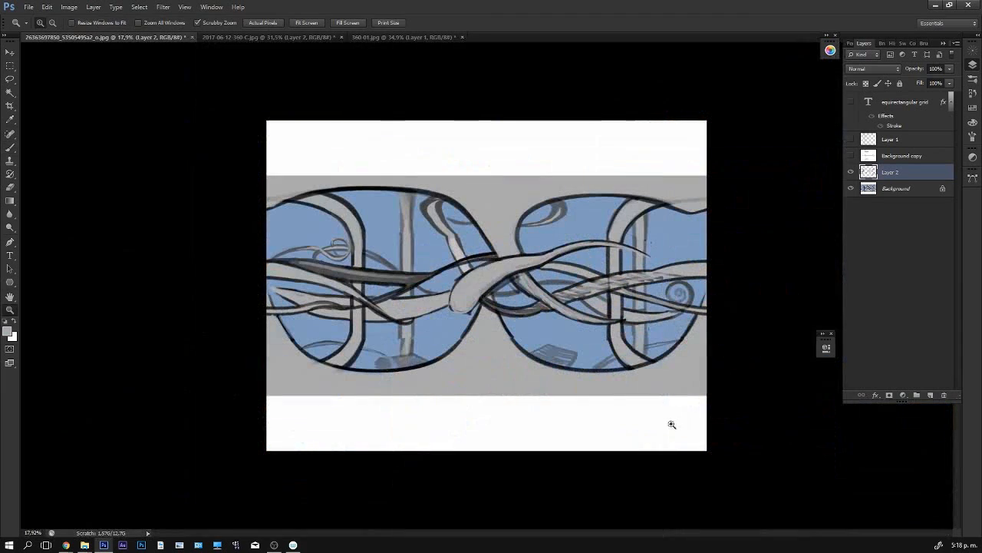
left_click_drag(544, 289, 566, 291)
key("b")
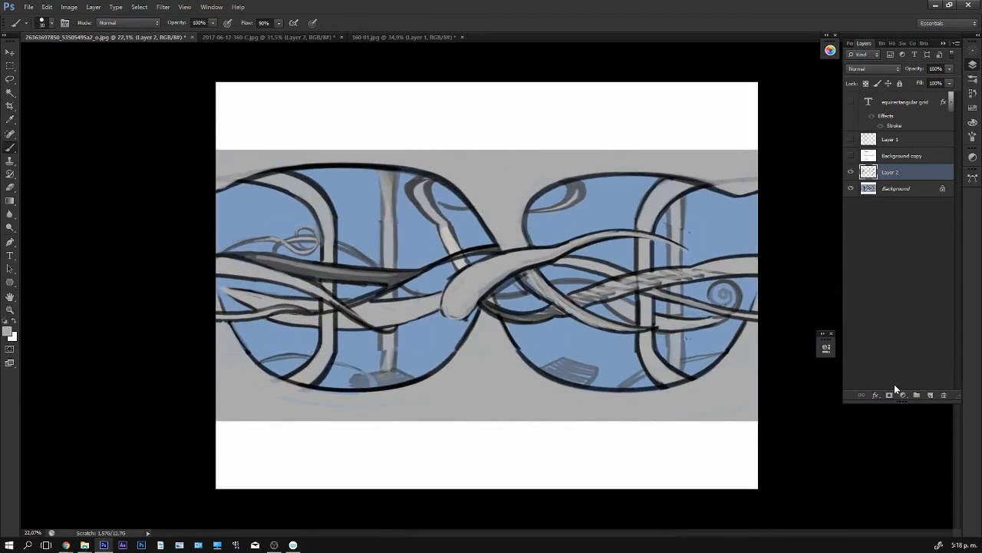
left_click(522, 439, "alt")
mouse_move(463, 307)
left_mouse_down()
mouse_move(456, 296)
mouse_move(470, 279)
mouse_move(535, 263)
left_mouse_up()
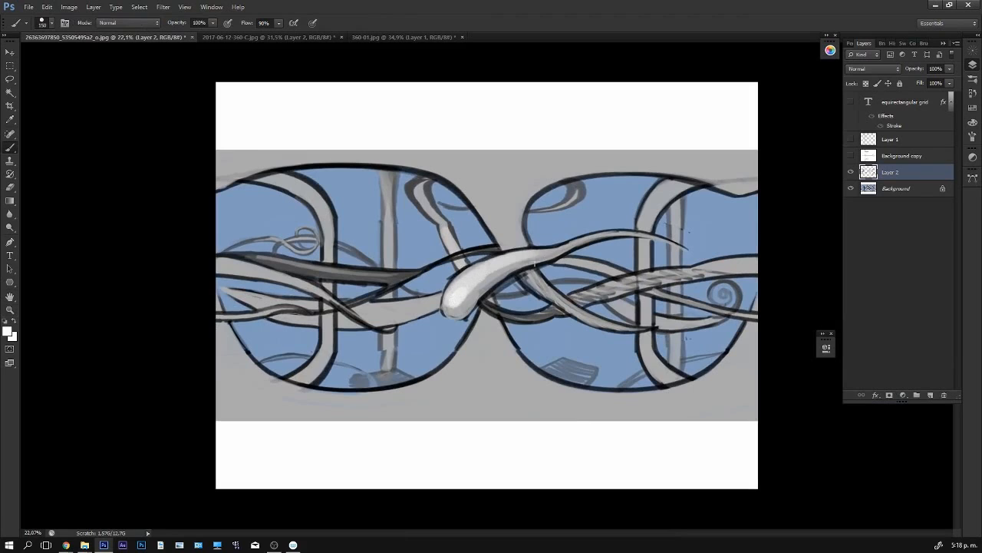
left_click_drag(366, 307, 430, 305)
left_click_drag(293, 299, 268, 300)
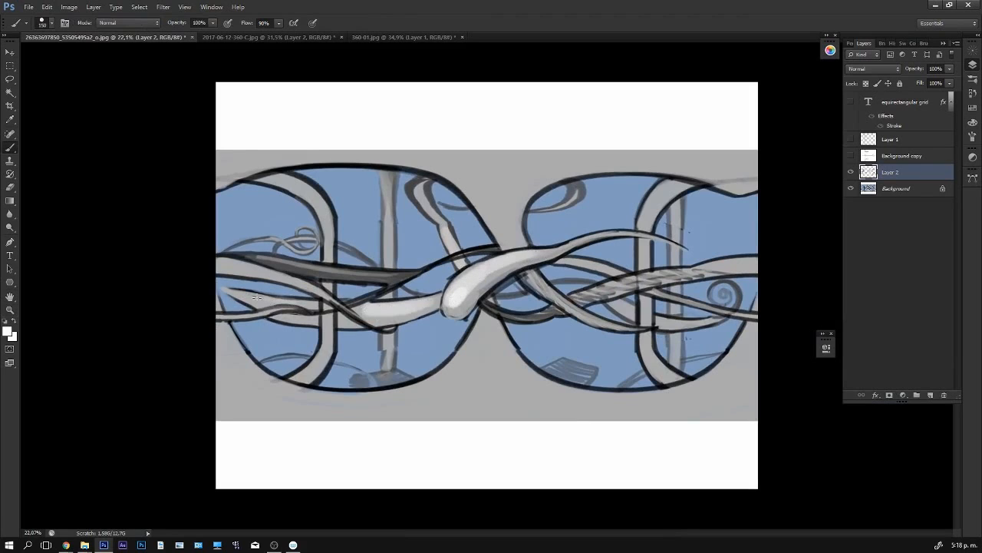
left_click_drag(350, 308, 365, 308)
- Paint light gray over the hatch marks on the wide right-hand band and clean up its edges with a 60-size brush
mouse_move(599, 292)
left_mouse_down()
mouse_move(705, 265)
mouse_move(657, 272)
mouse_move(686, 272)
left_mouse_up()
left_click(731, 259, "alt")
key("bracketleft")
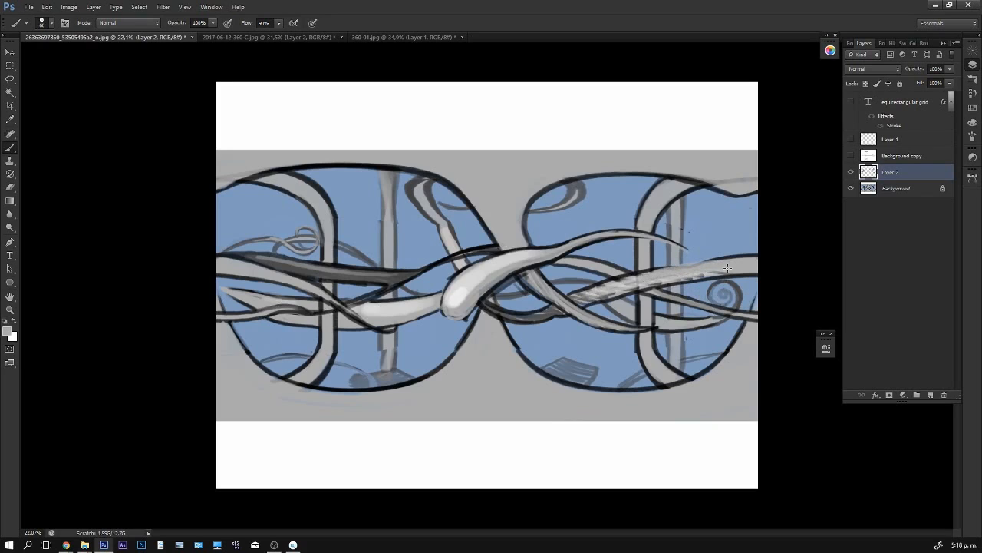
left_click(747, 267, "alt")
left_click(693, 374, "alt")
left_click_drag(647, 272, 743, 258)
left_click(694, 268, "alt")
left_click_drag(638, 276, 739, 260)
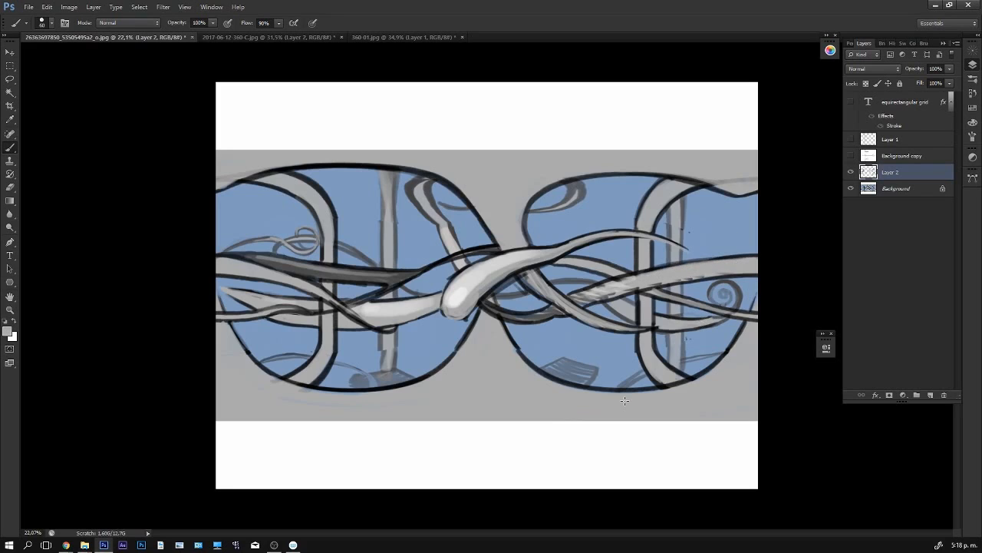
- Redraw the black outline around the central tentacle's rounded end and touch up the hooked band at the upper arch
left_click(495, 244, "alt")
mouse_move(452, 274)
left_mouse_down()
mouse_move(444, 315)
mouse_move(460, 320)
mouse_move(493, 285)
left_mouse_up()
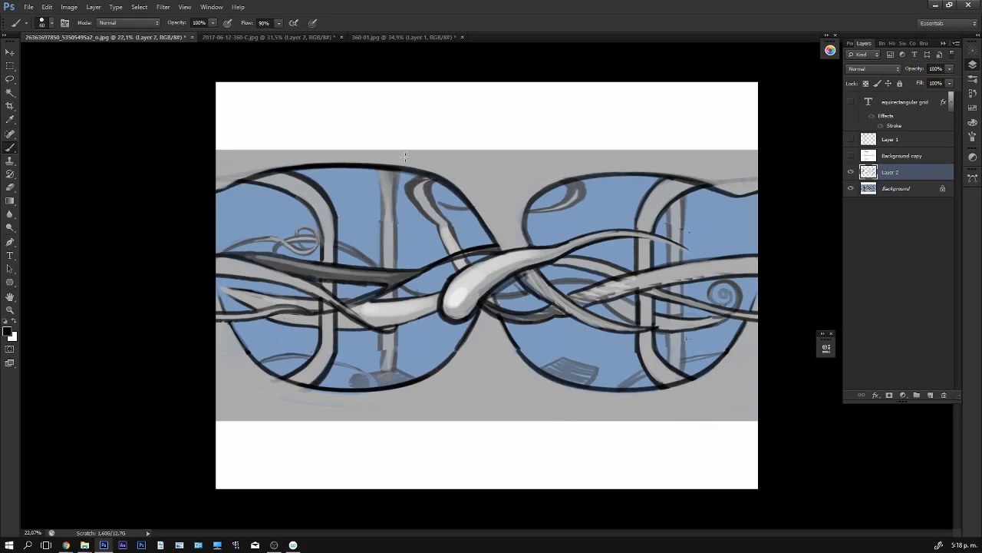
mouse_move(431, 176)
left_mouse_down()
mouse_move(409, 192)
mouse_move(440, 219)
mouse_move(420, 192)
mouse_move(428, 202)
mouse_move(427, 179)
mouse_move(422, 202)
mouse_move(434, 180)
left_mouse_up()
left_click(431, 205, "alt")
- Select both white strips above and below the drawing on the Background layer with the Magic Wand and invert the selection
key("w")
left_click(607, 140)
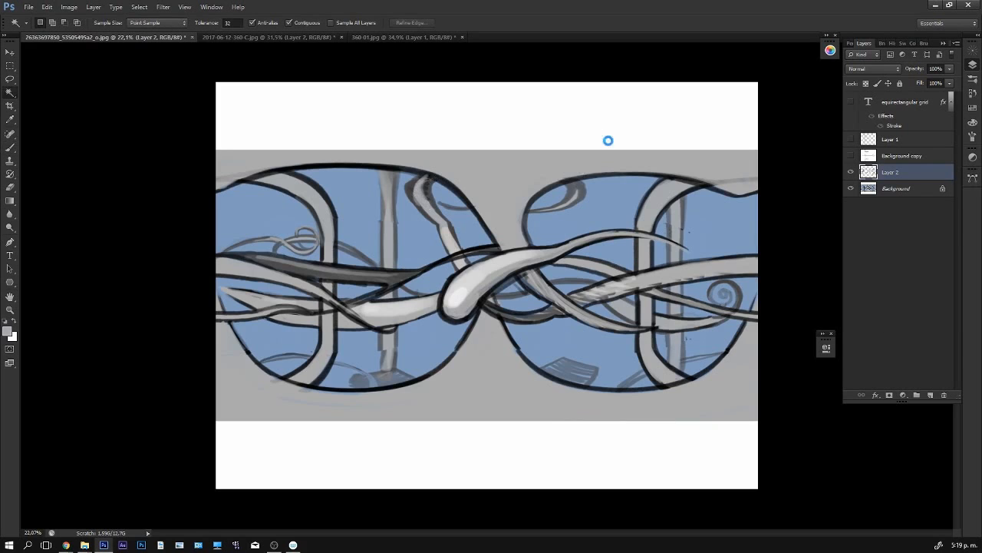
key("ctrl+d")
left_click(892, 188)
left_click(653, 123)
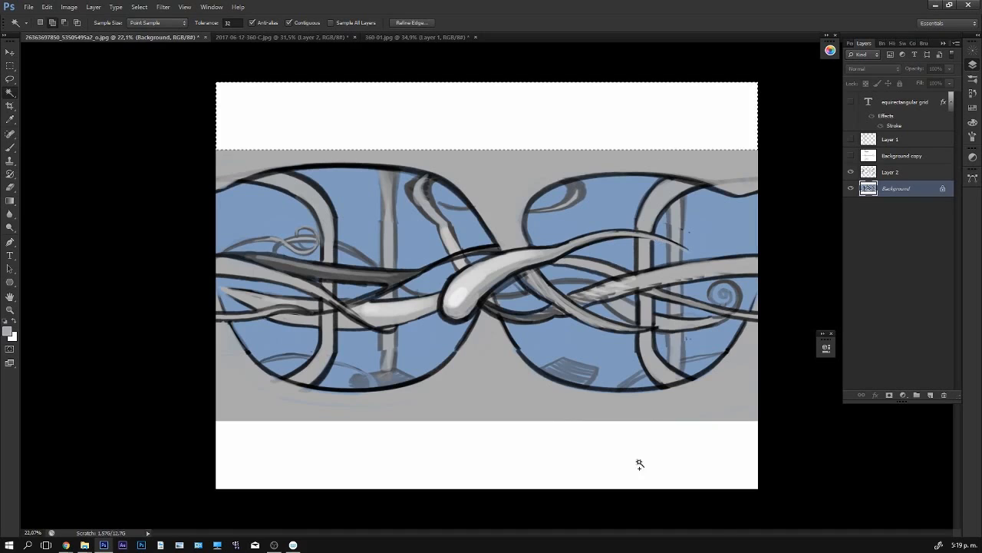
left_click(656, 483, "shift")
key("ctrl+shift+i")
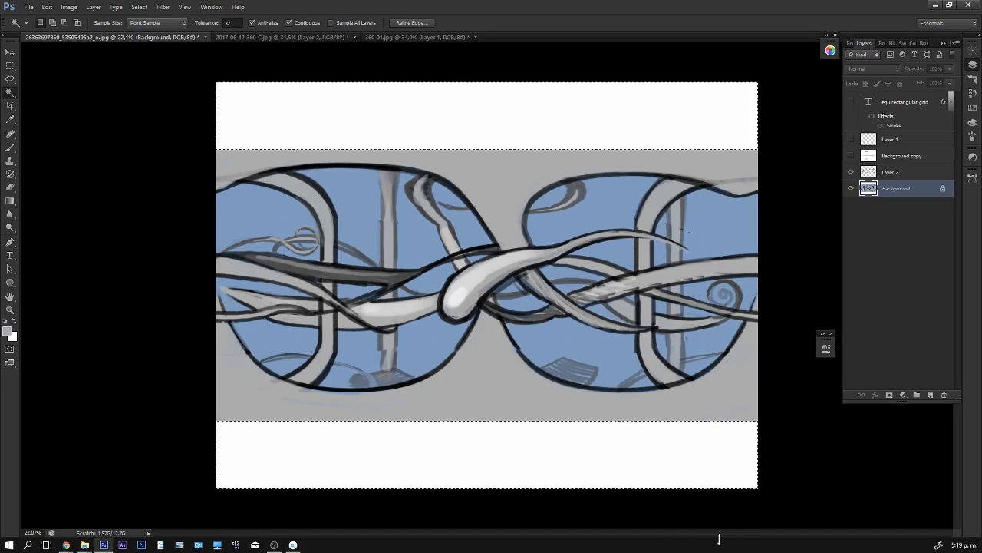
- Crop the canvas to the selected drawing area
key("c")
key("Return")
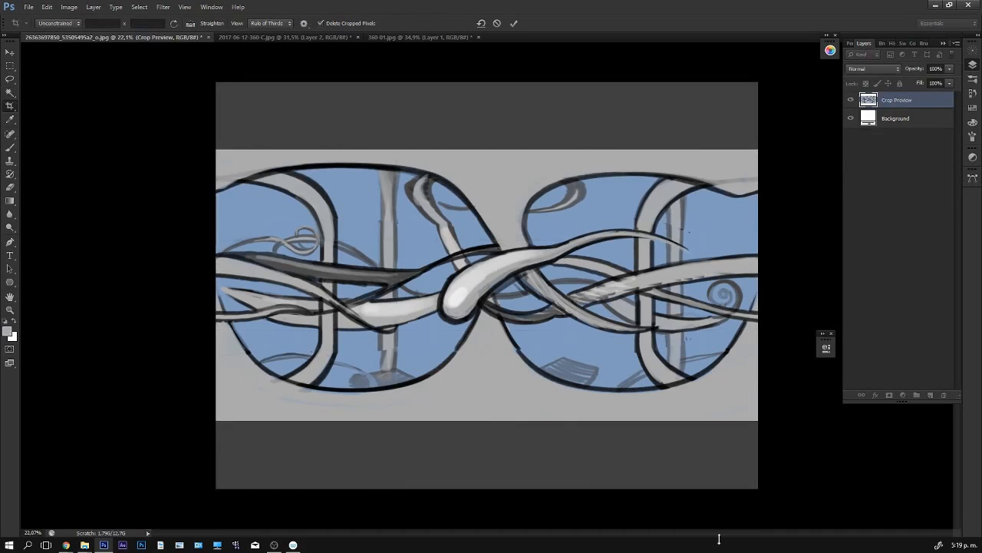
key("v")
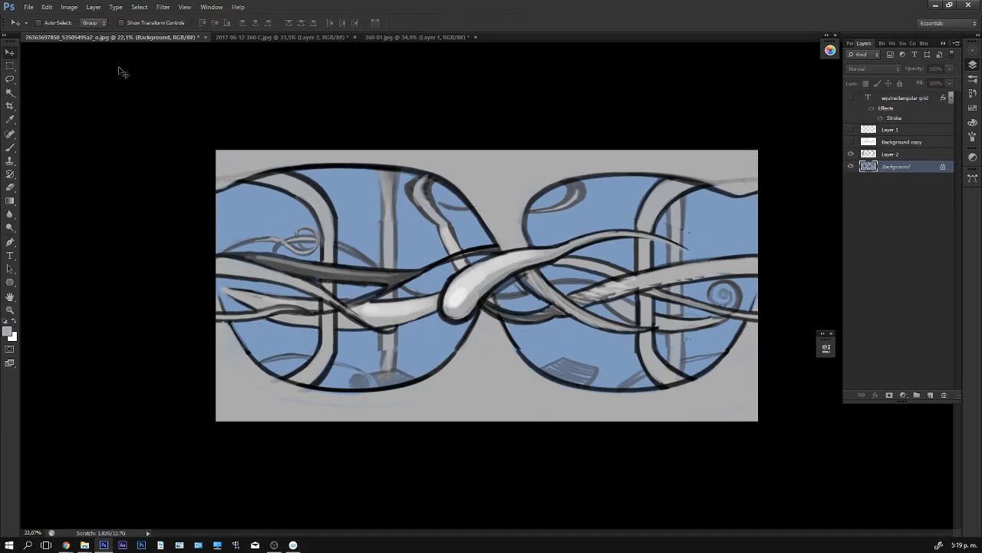
- Check the cropped image's pixel dimensions in the Image Size settings
left_click(71, 7)
left_click(84, 80)
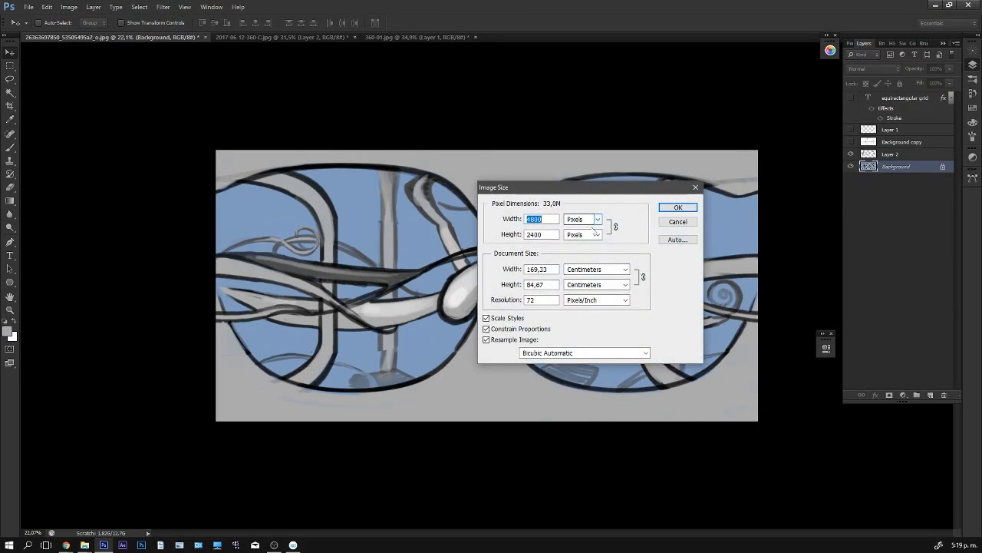
left_click(679, 208)
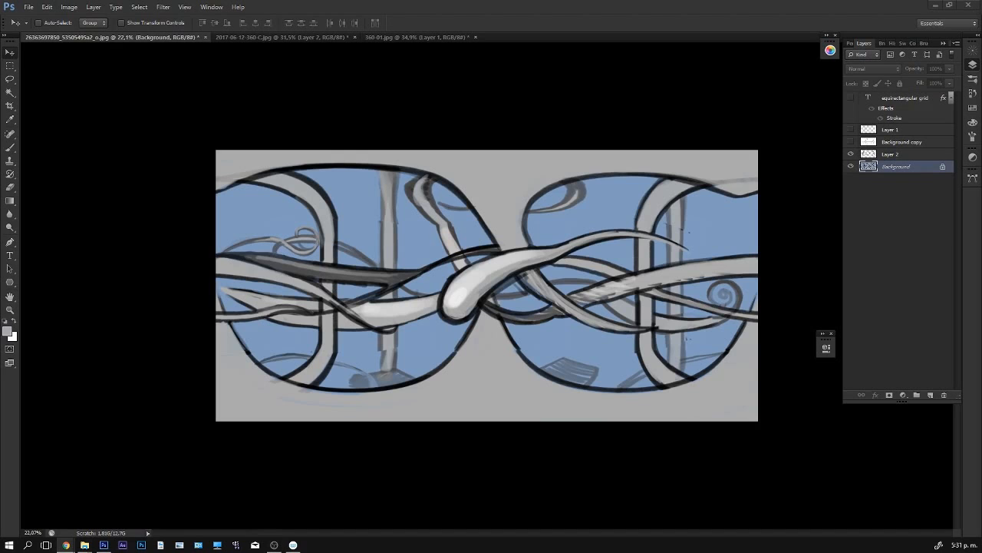
- Switch to Chrome's apps page, launch the panorama viewer and load the exported panorama file into it
left_click_drag(527, 34, 541, 115)
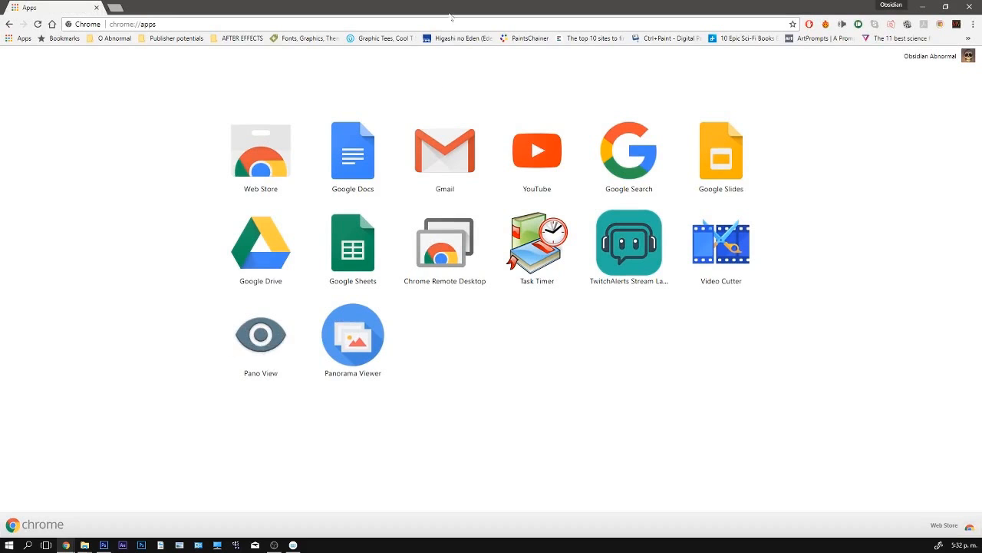
left_click_drag(459, 10, 461, 0)
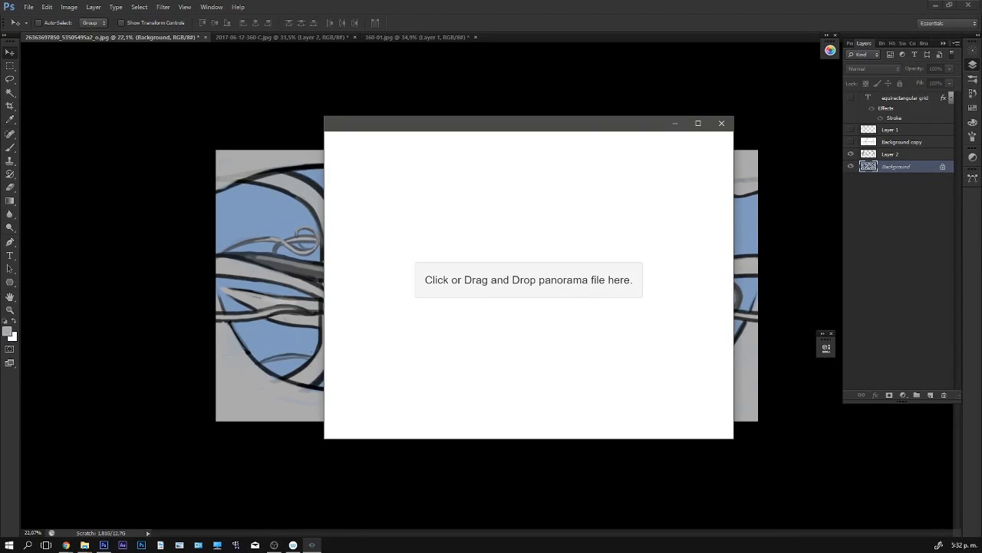
left_click_drag(169, 478, 528, 293)
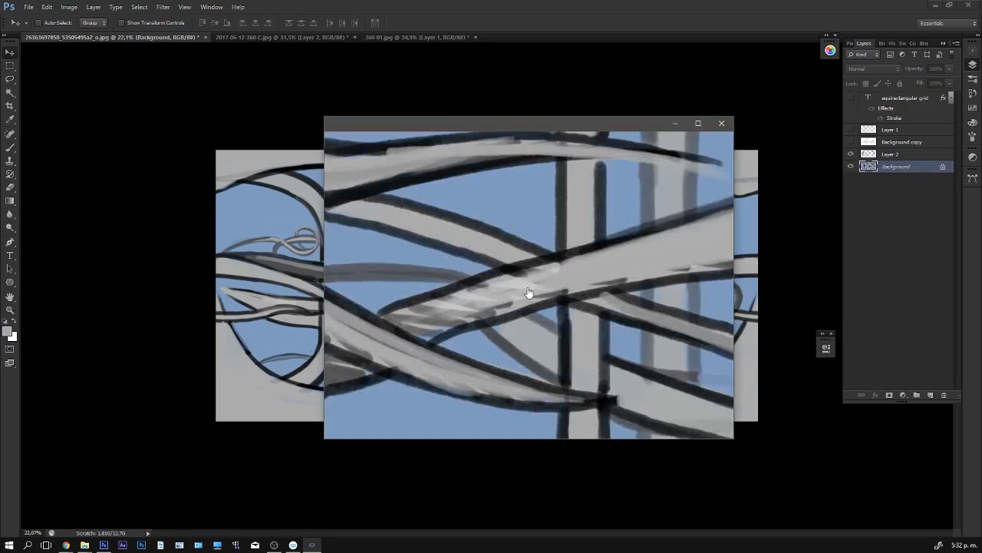
- Look around the panorama in the viewer, examine the repainted seams beside the flat drawing, and maximize the viewer window
left_click_drag(594, 270, 449, 317)
scroll(515, 286, "down", 5)
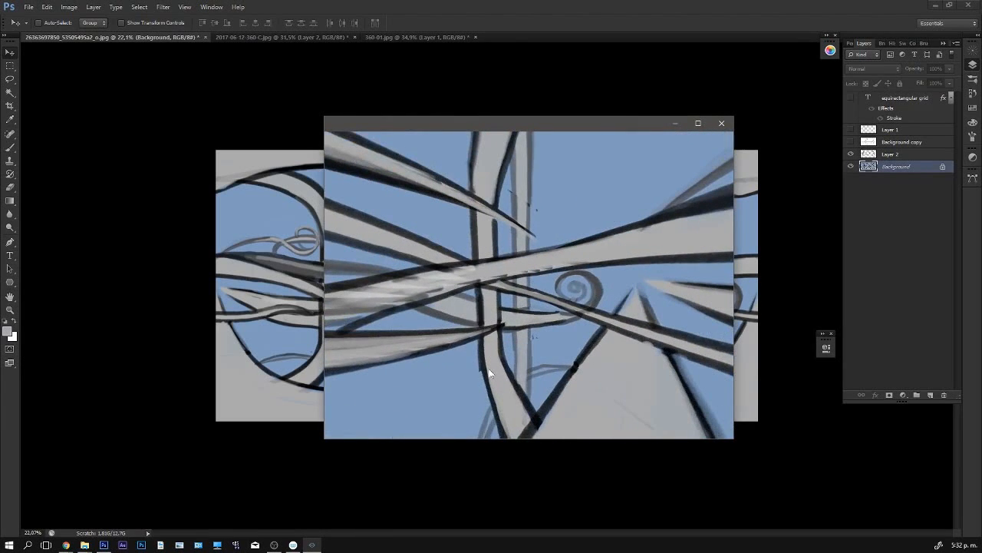
left_click_drag(489, 373, 536, 292)
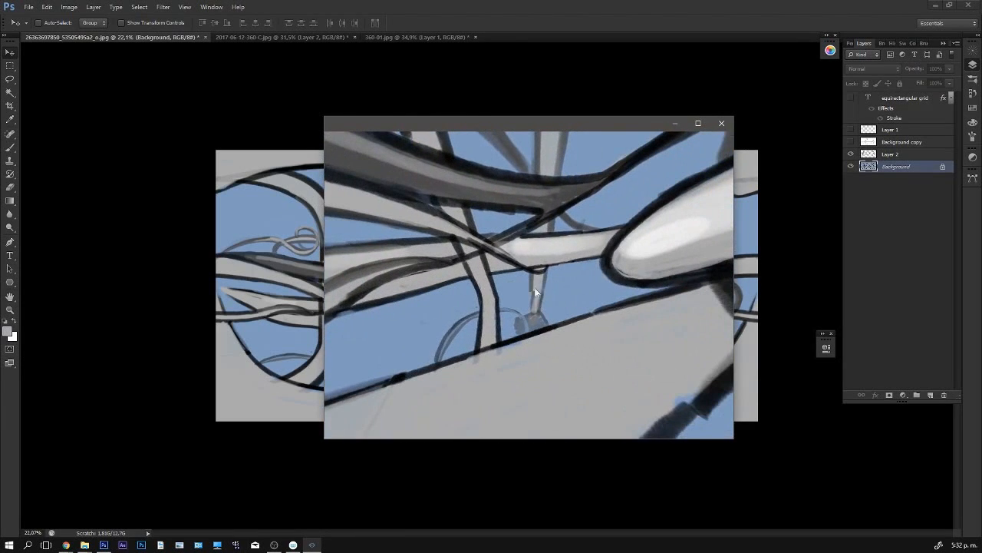
left_click_drag(500, 123, 653, 111)
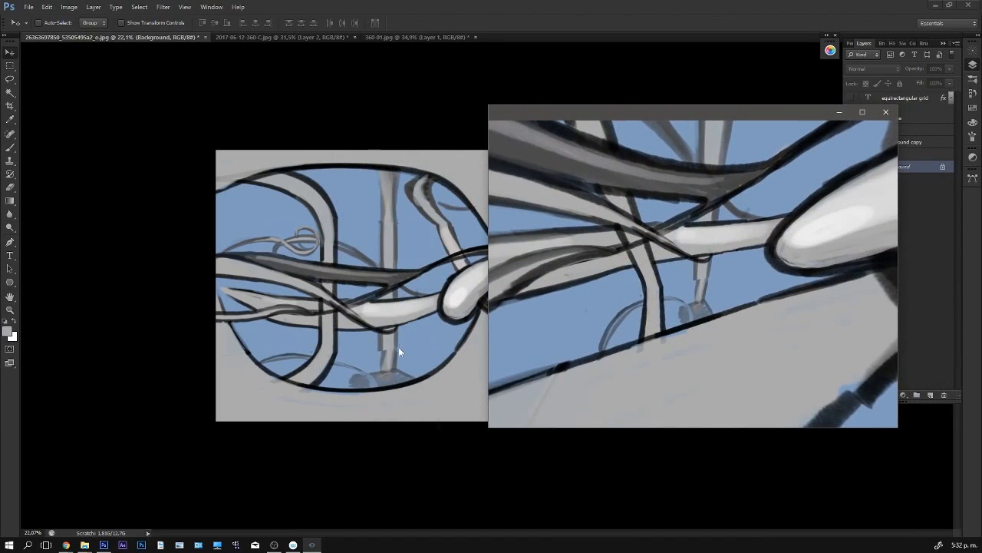
left_click_drag(664, 269, 457, 206)
left_click_drag(499, 255, 660, 330)
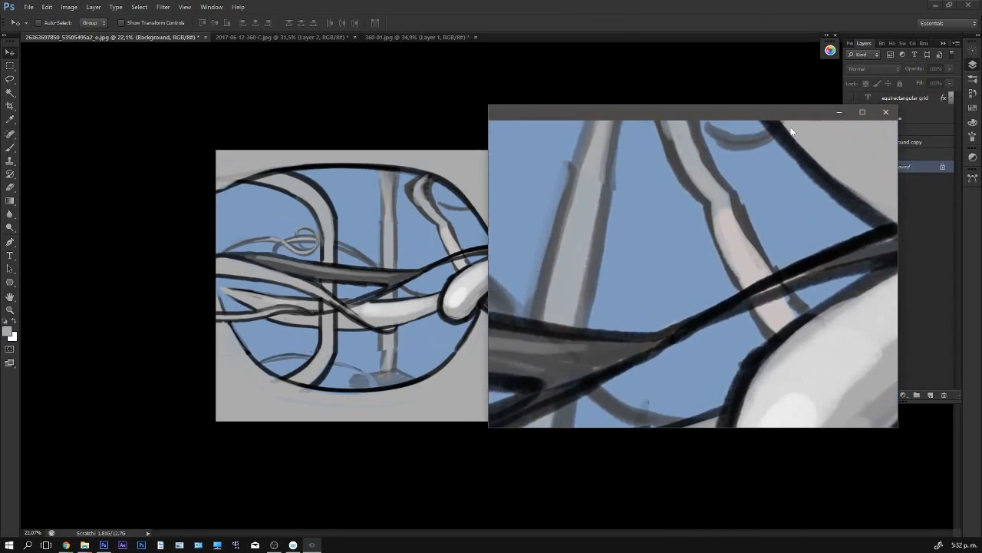
left_click(862, 112)
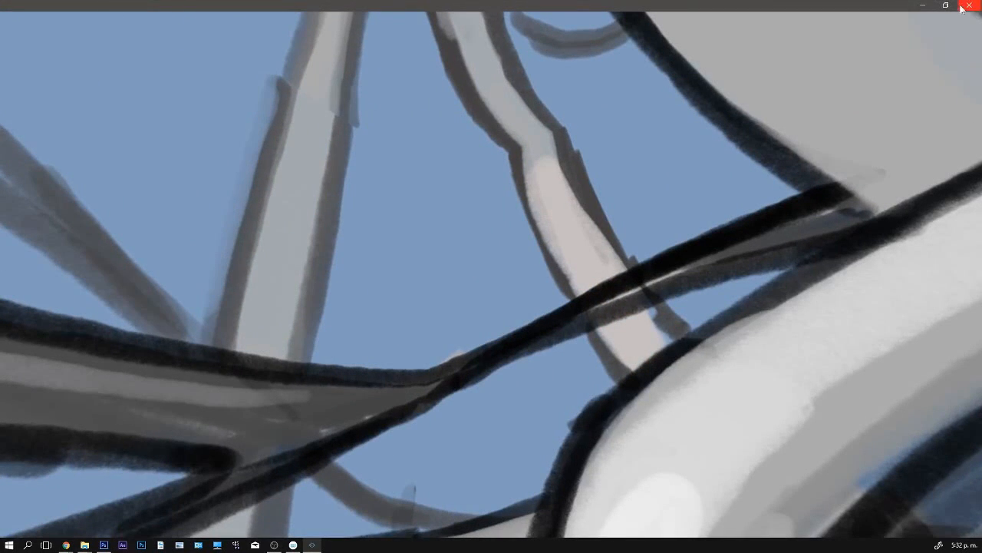
- Close the panorama viewer and open the perspective grid image big_87fb9e79cc.jpg in Photoshop, with the whole image in view
left_click(970, 6)
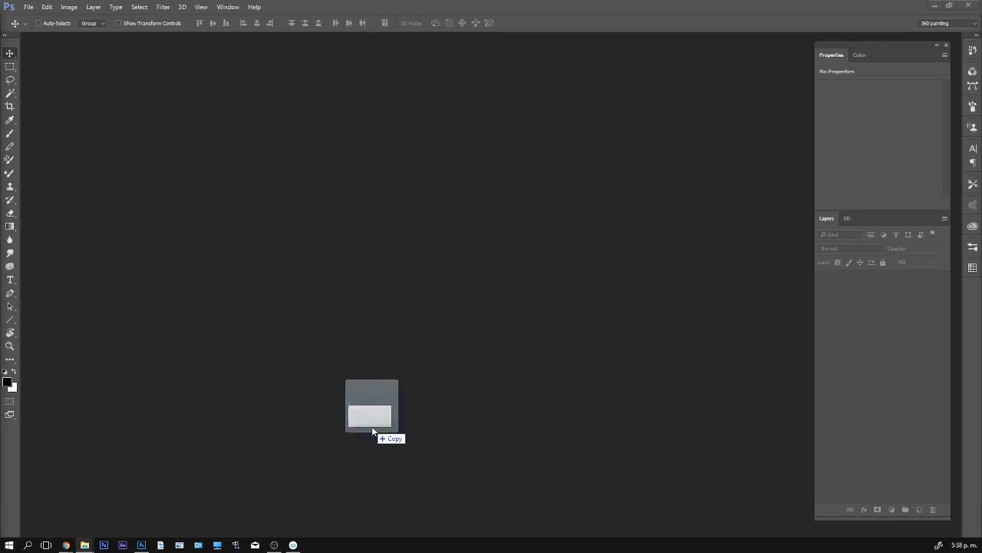
left_click_drag(376, 429, 530, 348)
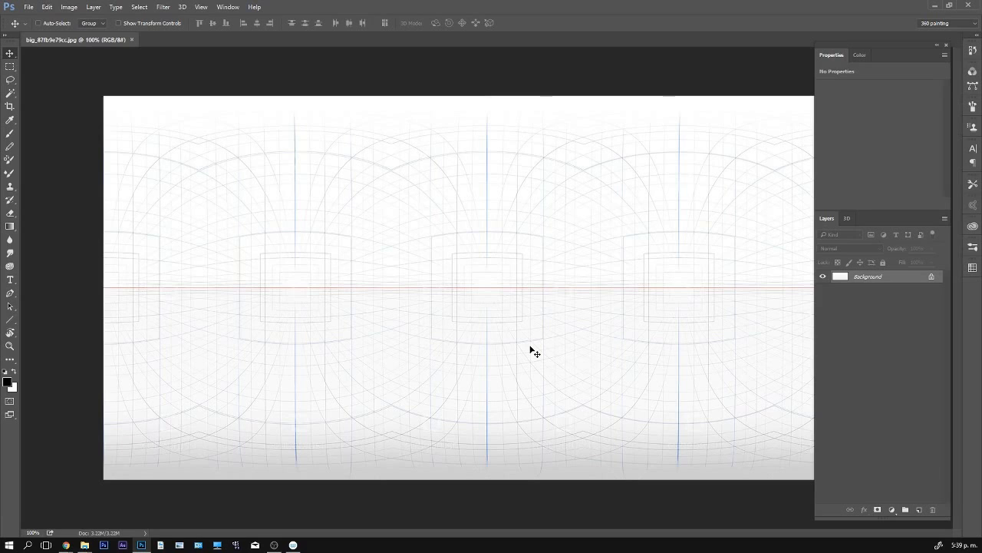
key("z")
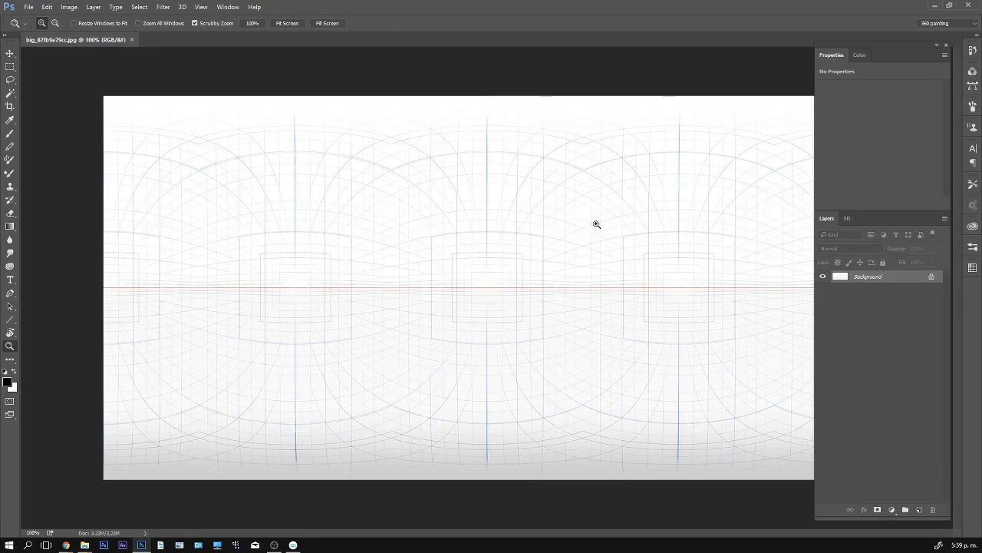
left_click_drag(597, 222, 578, 197)
left_click_drag(685, 412, 689, 410)
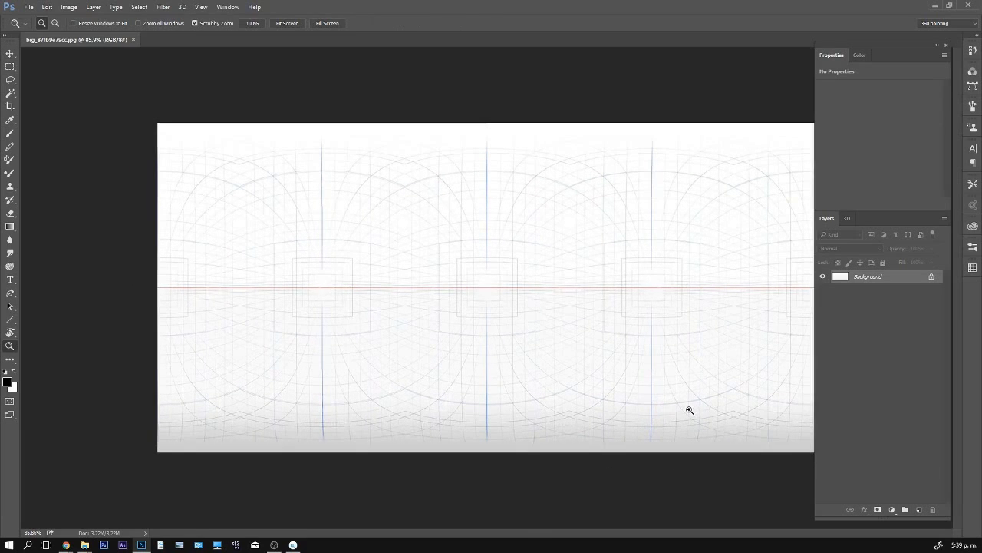
left_click_drag(719, 346, 701, 364)
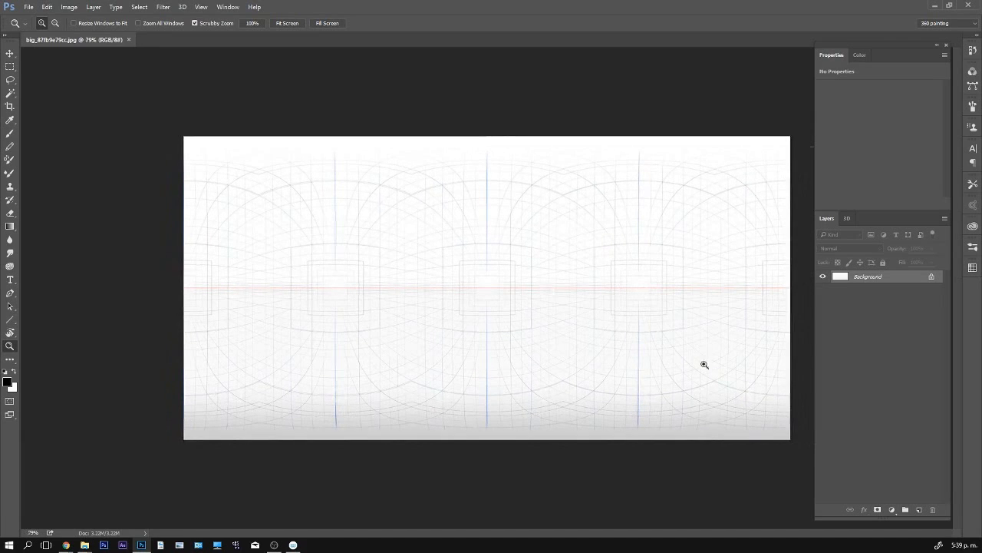
key("v")
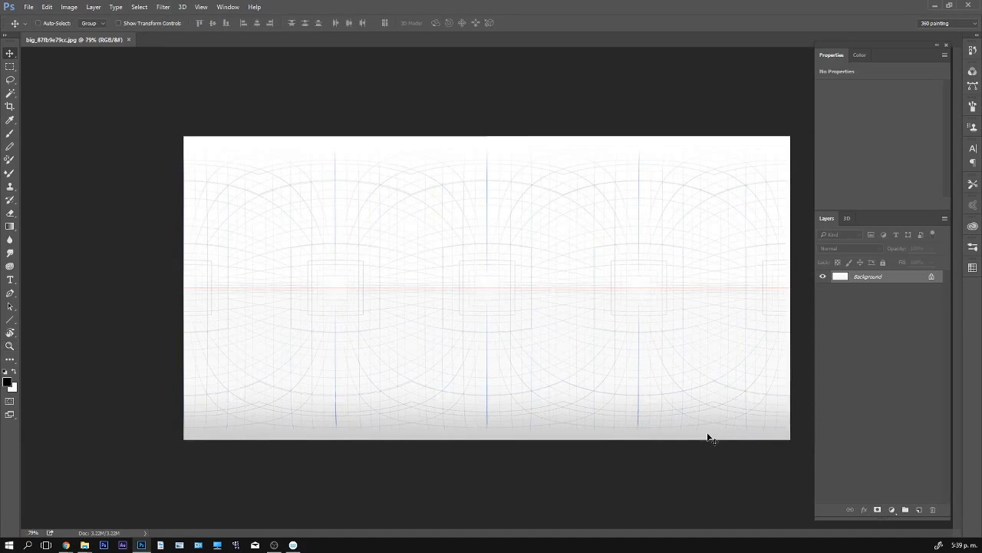
- Convert the grid image's Background layer into a 3D mesh using the Spherical Panorama preset
left_click(181, 8)
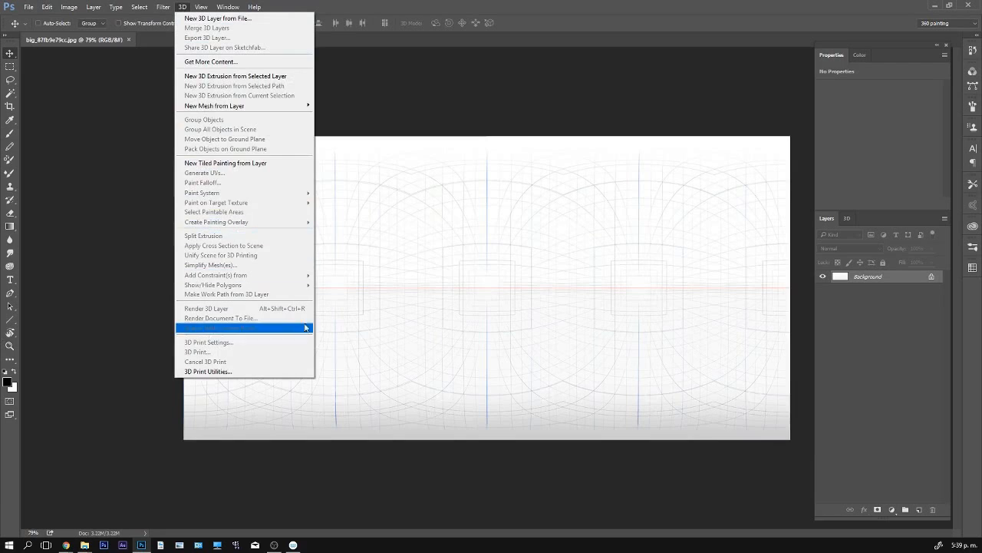
mouse_move(262, 111)
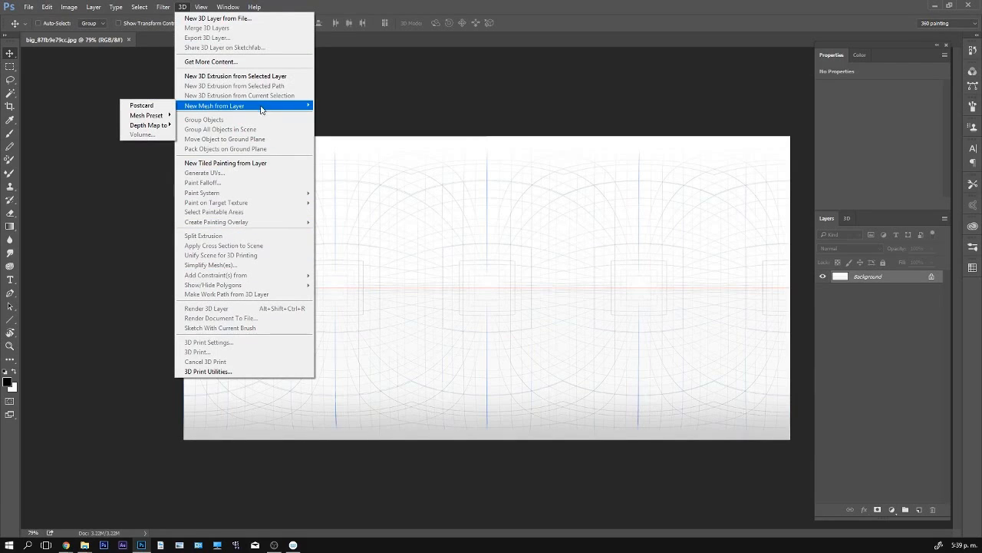
mouse_move(138, 117)
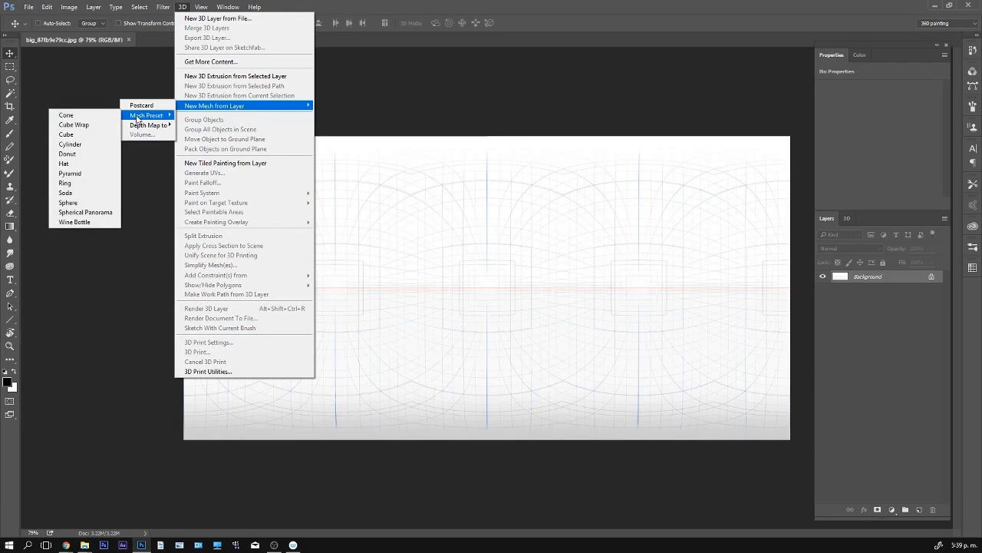
left_click(100, 214)
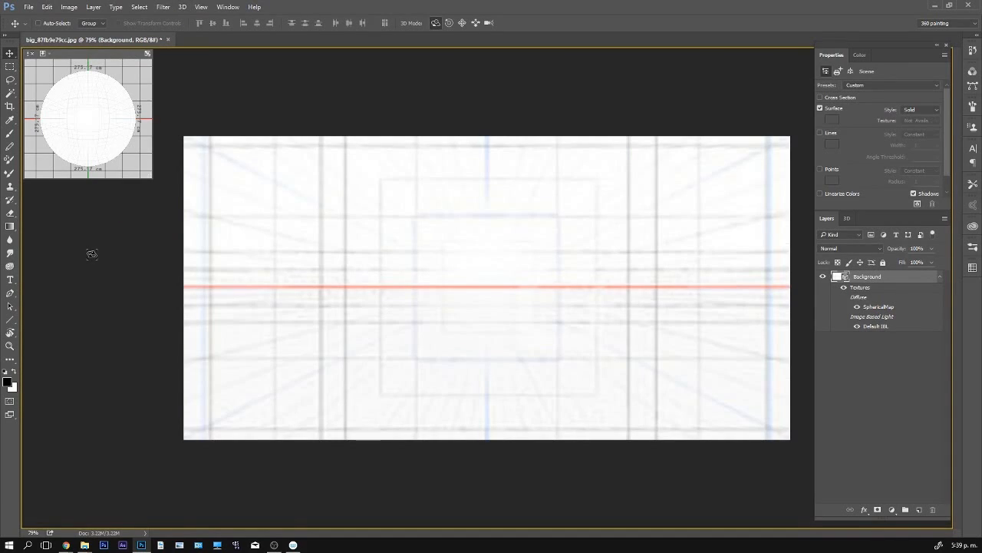
- Select the 3D scene's Current View camera and look around inside the grid panorama
left_click(847, 219)
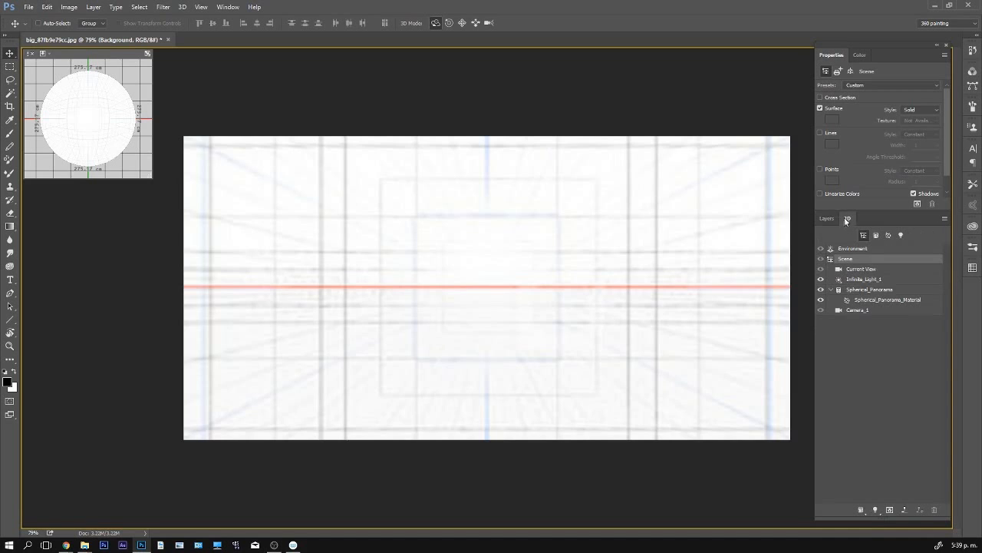
left_click(864, 291)
left_click(864, 270)
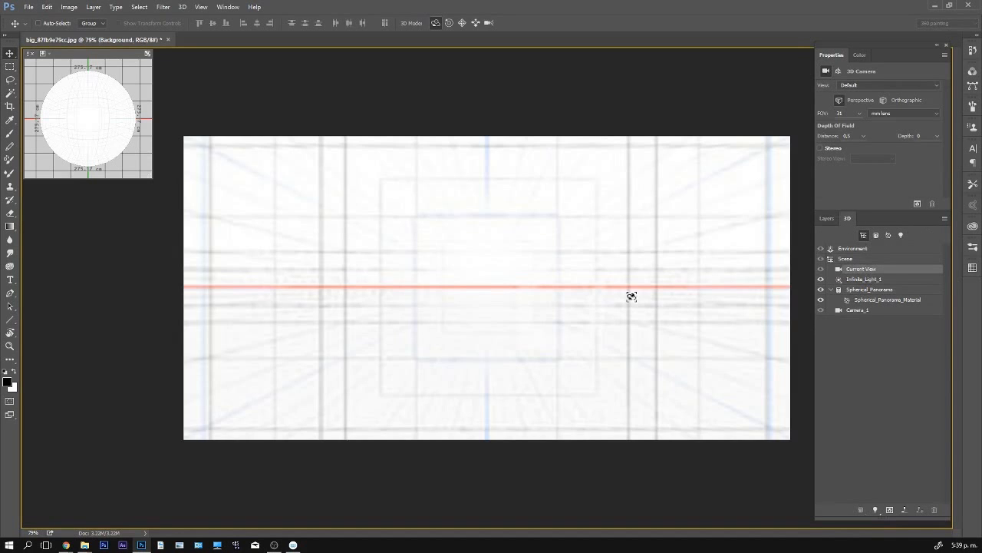
left_click_drag(630, 296, 556, 290)
left_click_drag(305, 322, 453, 279)
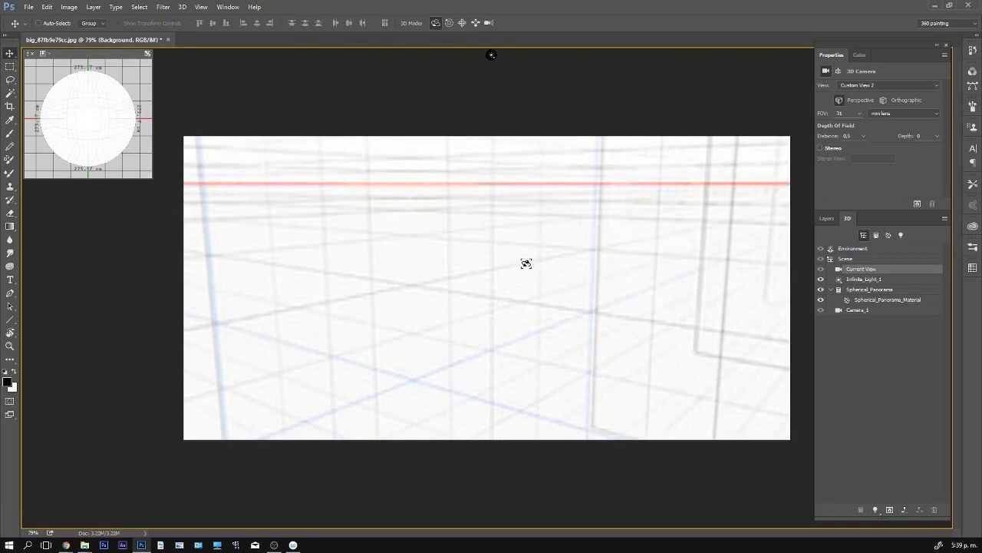
- Select the Spherical_Panorama mesh and rotate it to turn the perspective grid around the camera
left_click(871, 290)
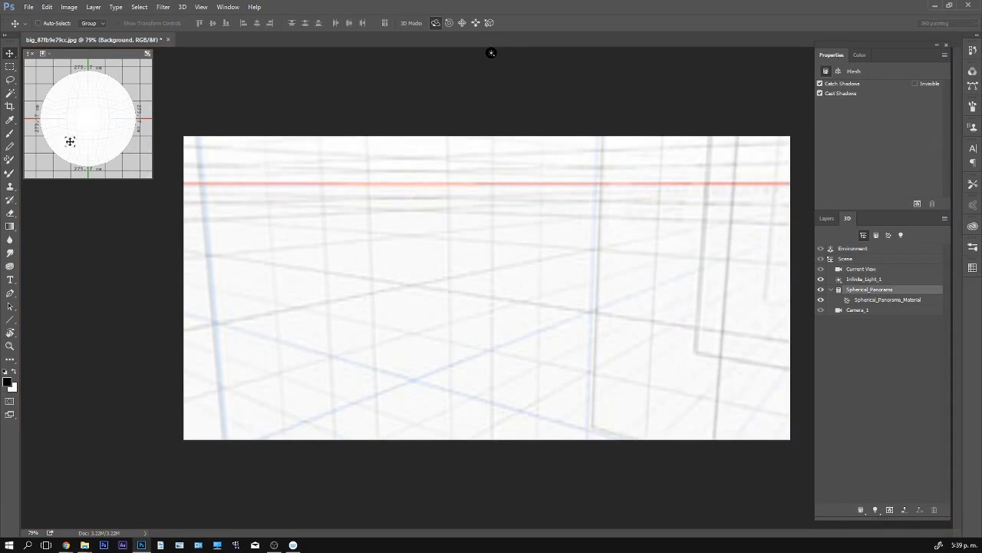
left_click_drag(331, 264, 515, 313)
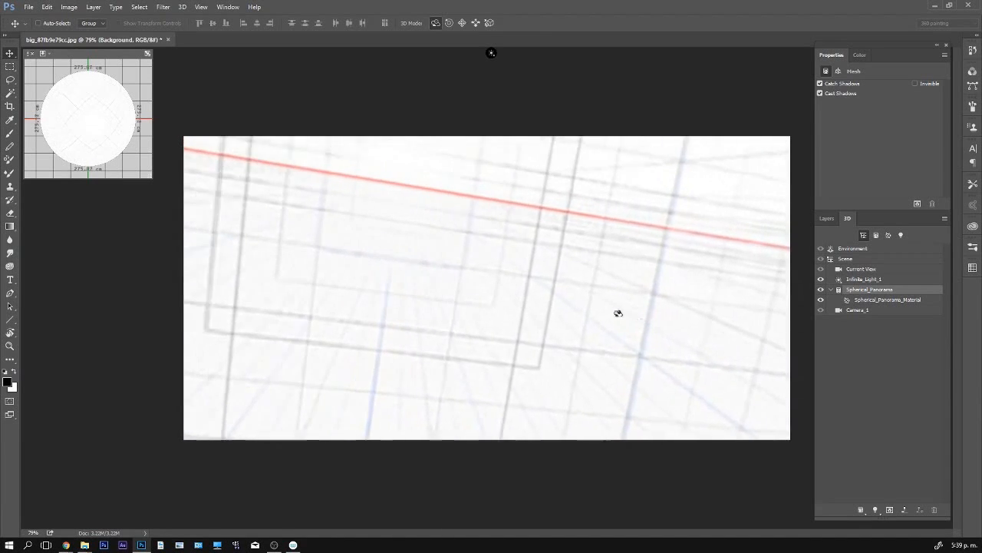
left_click_drag(593, 297, 336, 212)
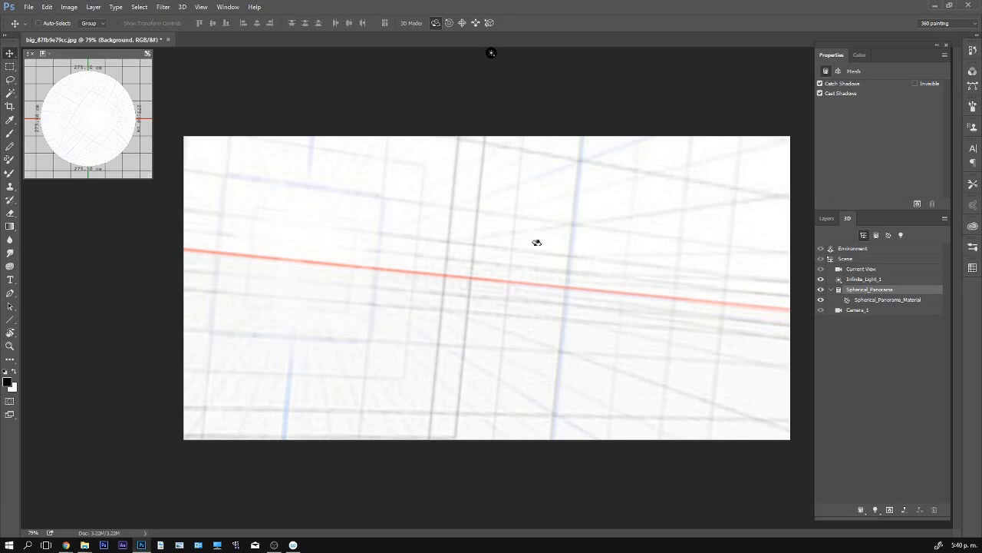
left_click_drag(543, 291, 310, 269)
- Level the horizon and brush the outlines of a box's two adjoining faces along the panorama's perspective grid lines
left_click(826, 218)
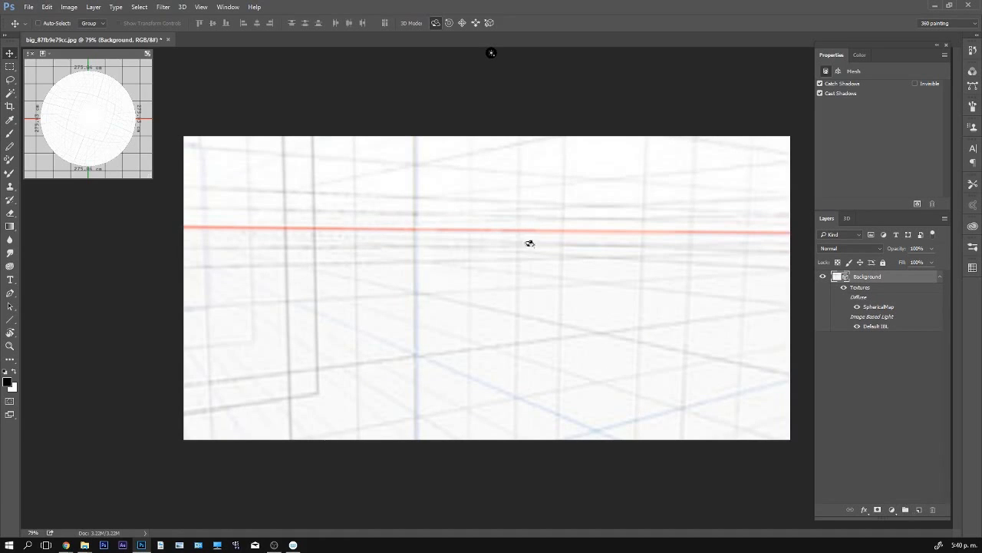
left_click_drag(530, 244, 512, 184)
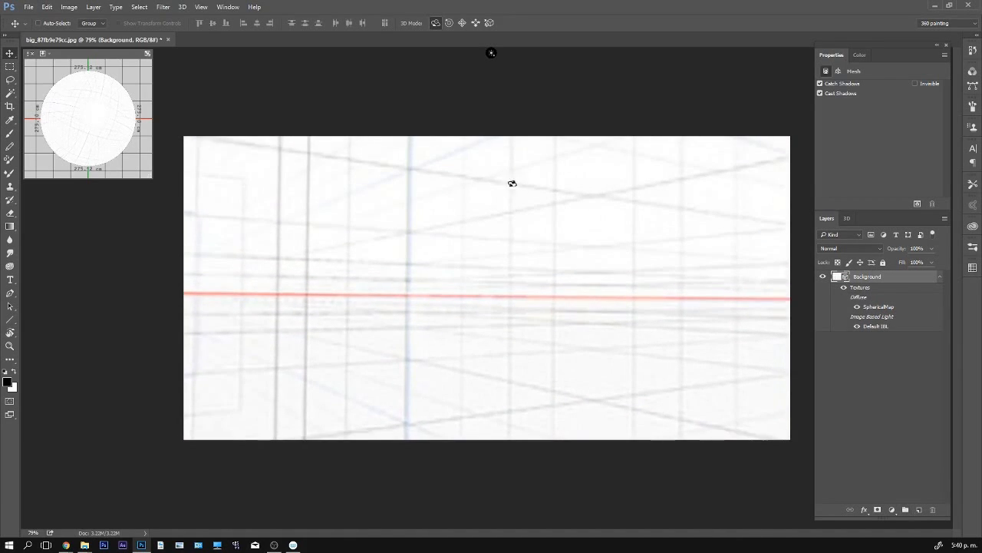
key("b")
mouse_move(409, 228)
left_mouse_down()
mouse_move(408, 333)
mouse_move(403, 323)
mouse_move(421, 352)
mouse_move(414, 358)
mouse_move(507, 383)
mouse_move(406, 351)
mouse_move(524, 383)
mouse_move(514, 381)
mouse_move(509, 215)
left_mouse_up()
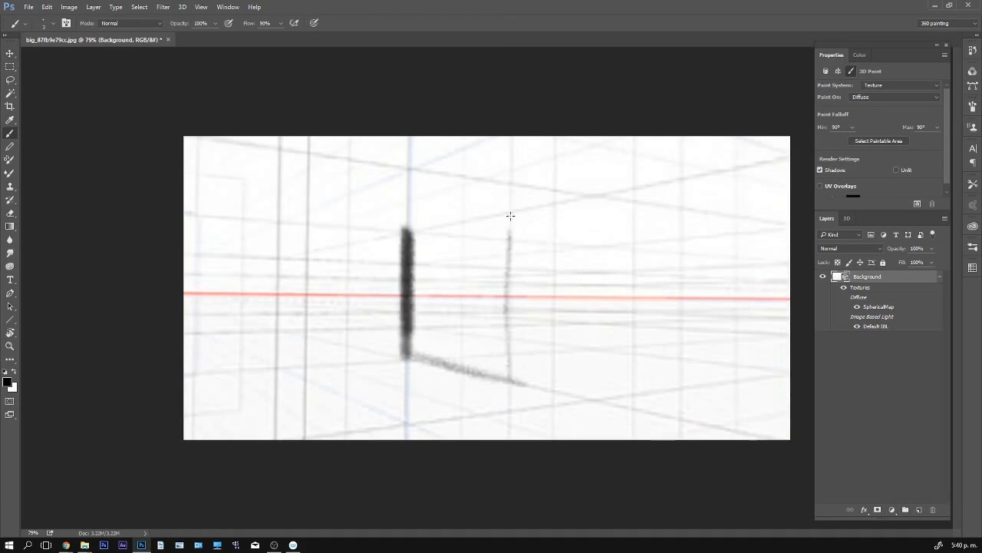
left_click(183, 6)
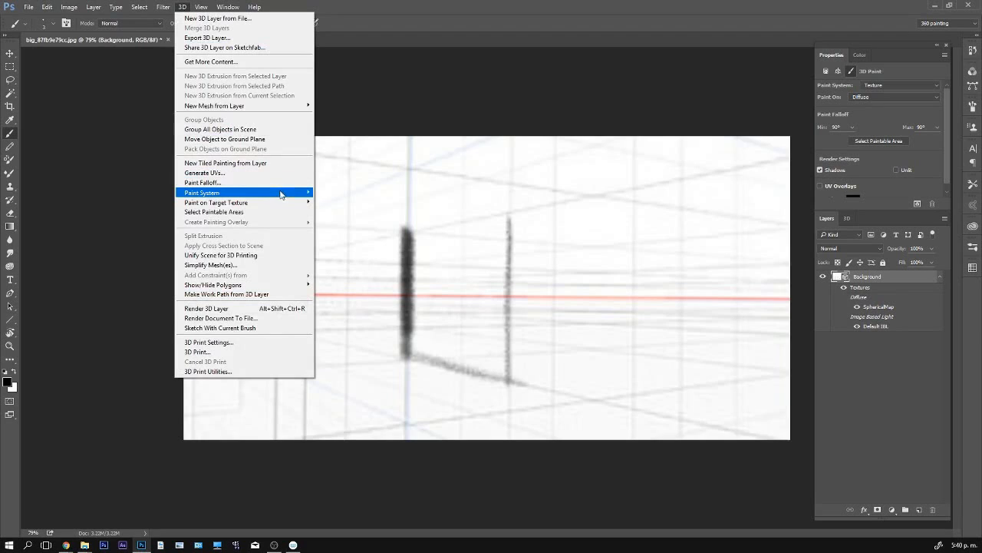
mouse_move(281, 195)
left_click(476, 79)
mouse_move(412, 234)
left_mouse_down()
mouse_move(519, 208)
mouse_move(632, 226)
left_mouse_up()
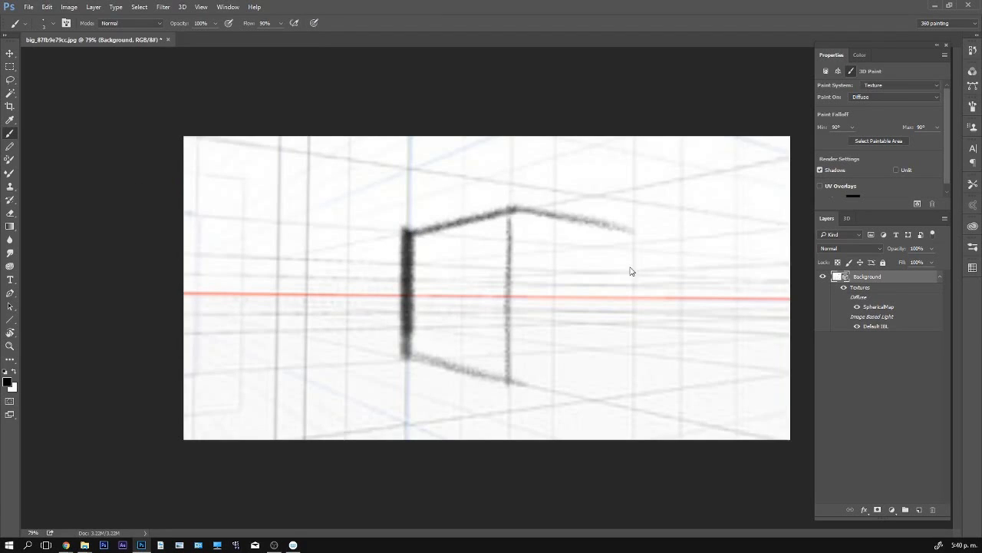
left_click_drag(507, 381, 630, 372)
left_click_drag(633, 271, 631, 232)
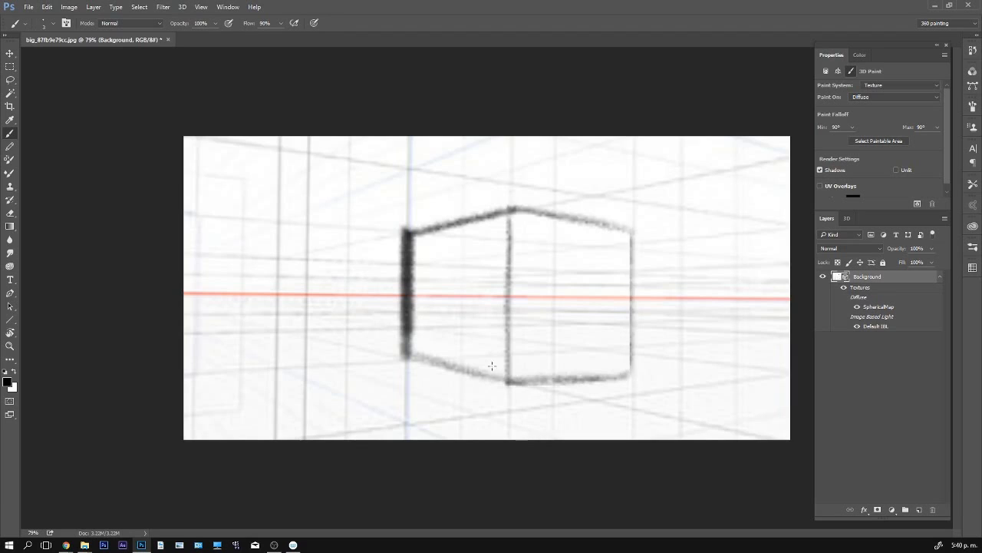
- Enlarge the brush and shade the box's narrower face, beside the thick vertical edge, with diagonal hatching
key("bracketright")
key("bracketright")
key("bracketright")
key("bracketright")
mouse_move(494, 368)
left_mouse_down()
mouse_move(506, 331)
mouse_move(501, 295)
mouse_move(442, 349)
mouse_move(507, 230)
mouse_move(430, 253)
mouse_move(426, 234)
mouse_move(414, 237)
left_mouse_up()
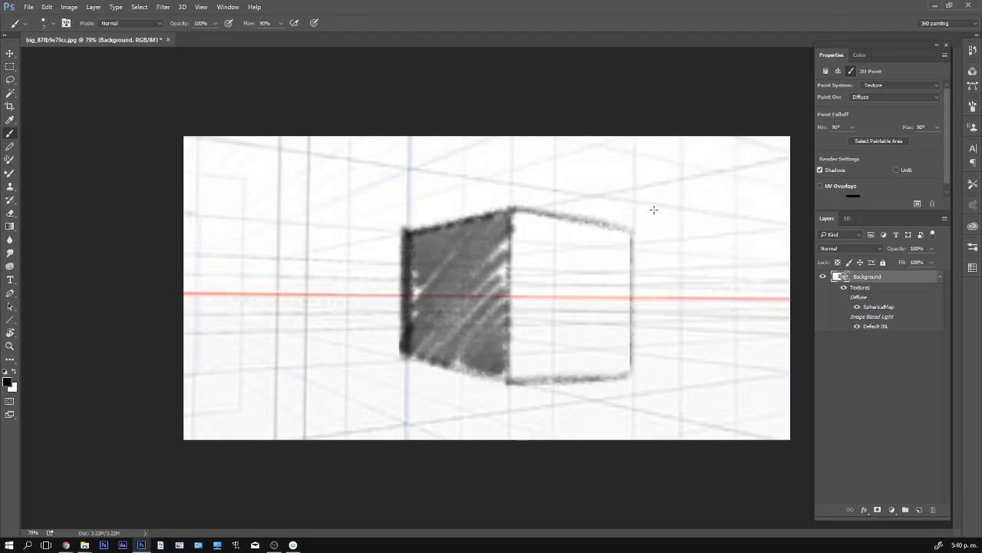
- Rotate the panorama and draw a tall post beside the box as two parallel vertical lines joined at the base
key("v")
mouse_move(497, 343)
left_mouse_down()
mouse_move(496, 289)
mouse_move(570, 292)
mouse_move(547, 295)
left_mouse_up()
key("b")
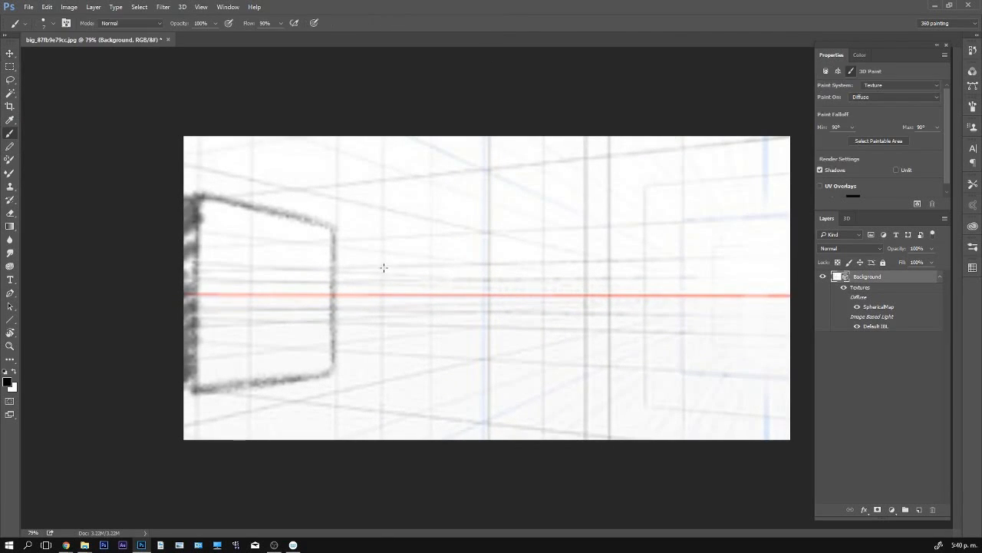
mouse_move(379, 268)
left_mouse_down()
mouse_move(382, 349)
mouse_move(438, 357)
mouse_move(433, 314)
mouse_move(380, 337)
left_mouse_up()
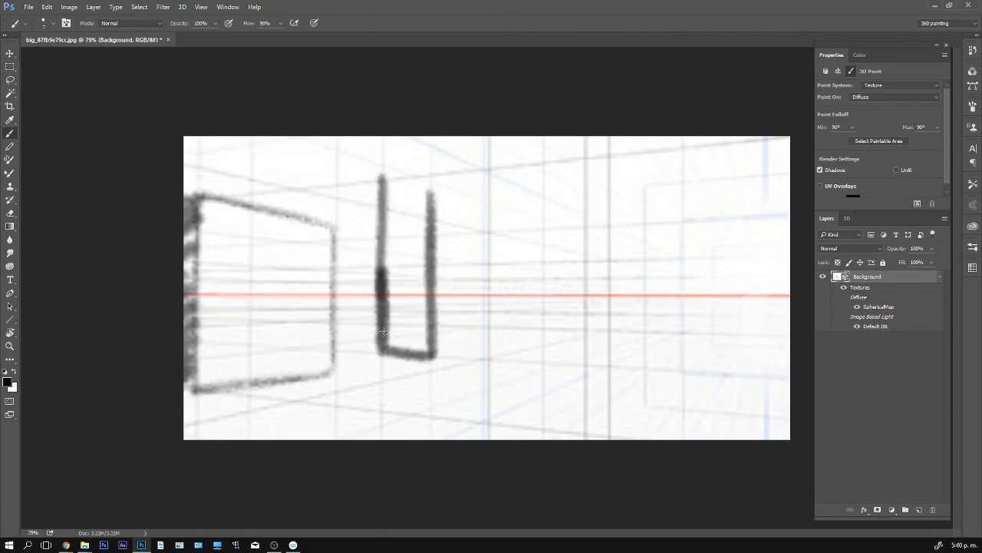
key("v")
mouse_move(459, 277)
left_mouse_down()
mouse_move(461, 232)
mouse_move(460, 251)
left_mouse_up()
key("b")
left_click_drag(393, 157, 388, 346)
left_click_drag(438, 139, 434, 359)
- Turn the panorama upward and continue the post's two lines as a beam along the overhead grid, redrawing the second line
key("v")
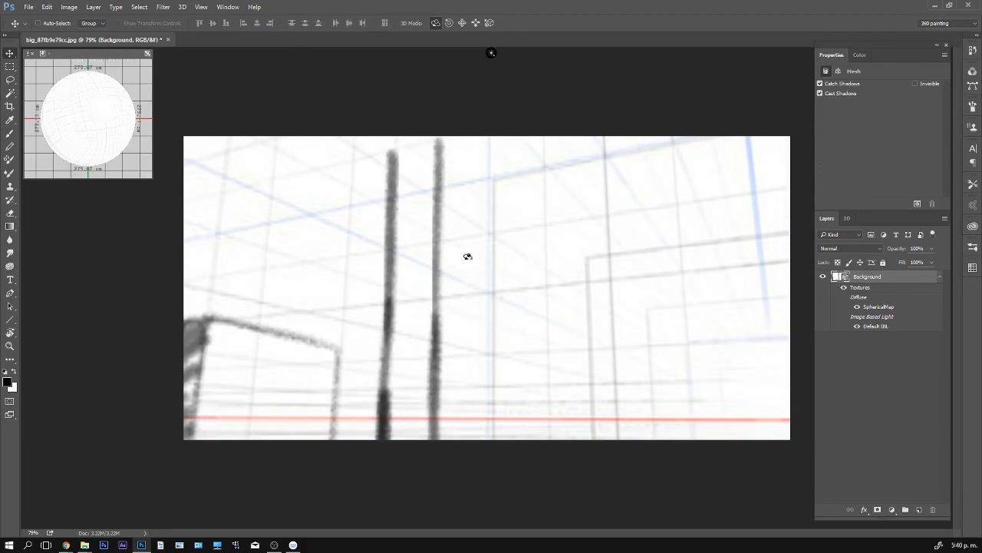
left_click_drag(467, 257, 423, 230)
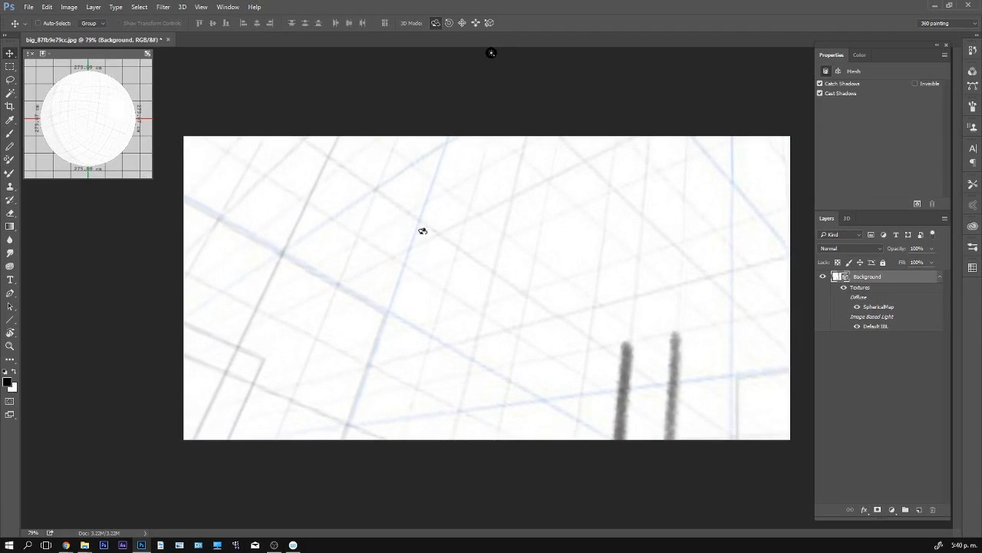
key("b")
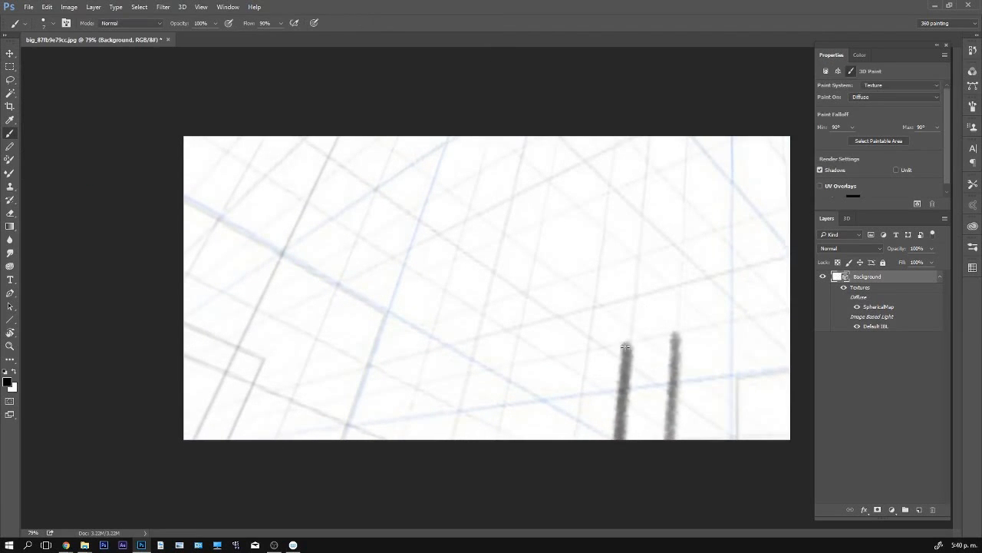
left_click_drag(625, 347, 418, 190)
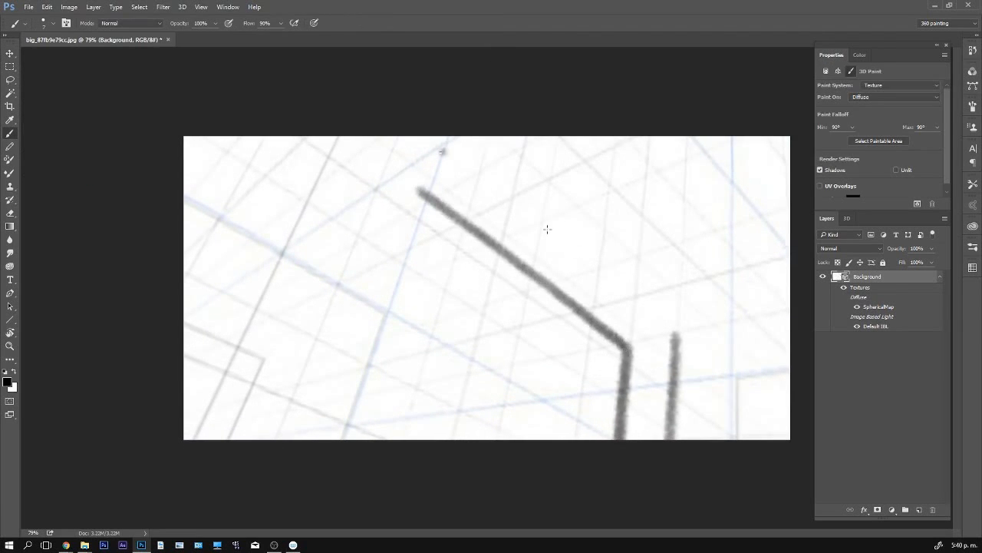
left_click(448, 142, "shift")
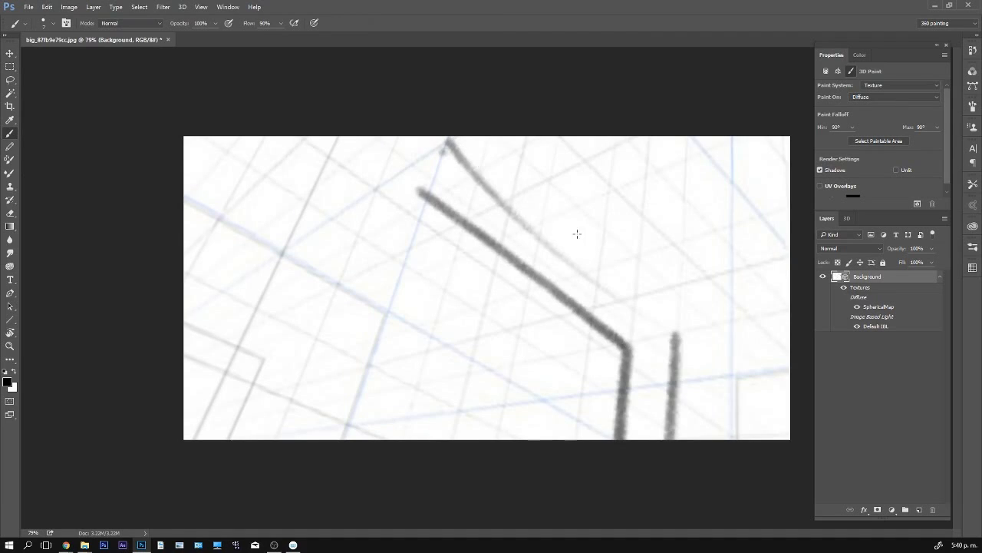
key("ctrl+z")
mouse_move(449, 143)
left_mouse_down()
mouse_move(681, 339)
mouse_move(620, 330)
mouse_move(551, 278)
mouse_move(491, 180)
mouse_move(456, 215)
mouse_move(500, 226)
mouse_move(491, 189)
left_mouse_up()
- Rotate the panorama along the beam, extend both of its lines across the overhead grid and touch up the upper line
key("v")
mouse_move(724, 294)
left_mouse_down()
mouse_move(697, 233)
mouse_move(623, 165)
mouse_move(588, 189)
left_mouse_up()
key("b")
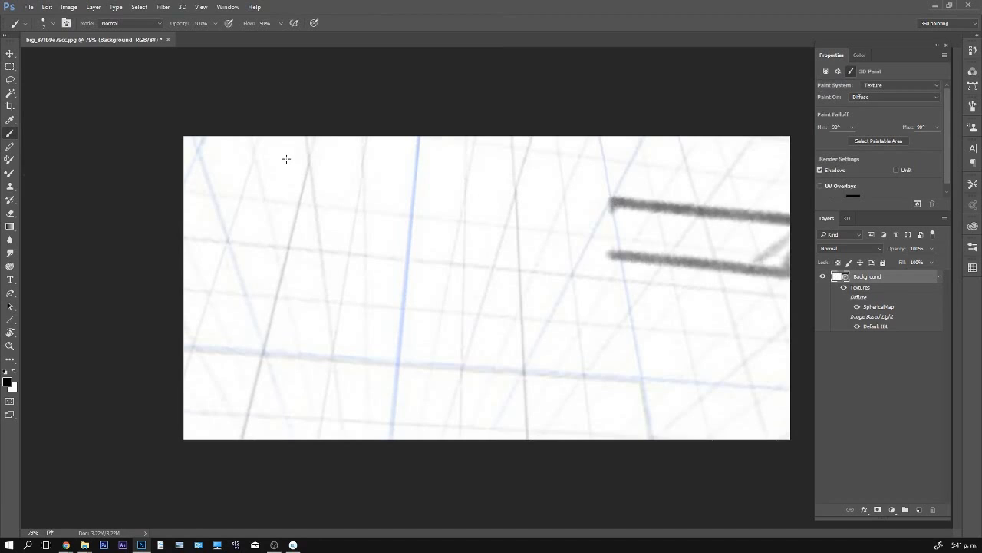
left_click_drag(287, 158, 631, 203)
left_click_drag(642, 254, 238, 219)
mouse_move(286, 160)
left_mouse_down()
mouse_move(636, 204)
mouse_move(491, 177)
mouse_move(284, 160)
mouse_move(453, 163)
mouse_move(443, 165)
mouse_move(512, 176)
left_mouse_up()
key("x")
key("x")
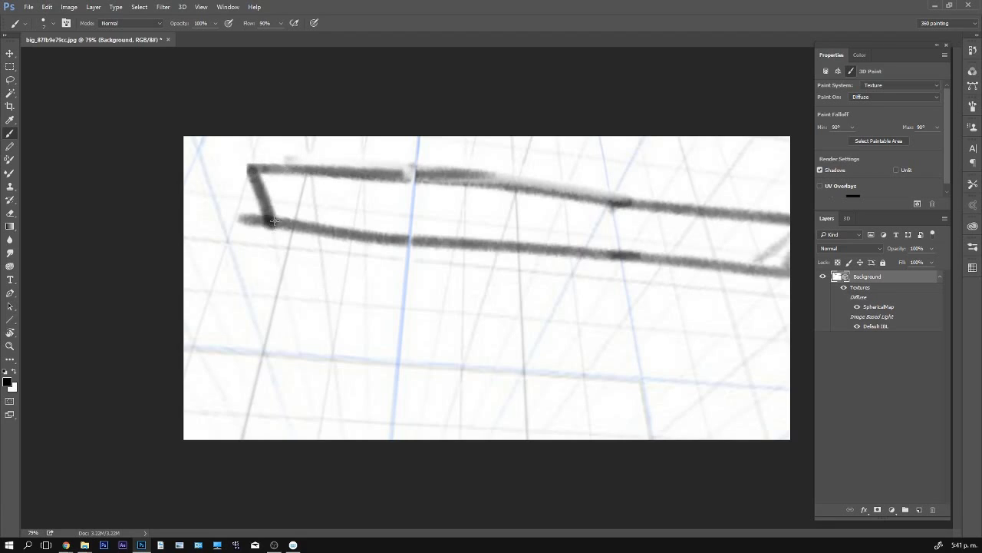
- Draw the beam's far corner and two lines descending from it, painting over the overshooting line end in white
left_click_drag(271, 223, 228, 373)
left_click_drag(247, 165, 184, 366)
left_click_drag(272, 224, 228, 372)
key("x")
mouse_move(239, 218)
left_mouse_down()
mouse_move(261, 210)
mouse_move(235, 309)
left_mouse_up()
- Rotate the panorama down to the horizon, extend the second post's two dark lines below it, and turn the panorama again
key("v")
mouse_move(594, 281)
left_mouse_down()
mouse_move(527, 325)
mouse_move(463, 314)
mouse_move(466, 331)
mouse_move(493, 155)
mouse_move(465, 395)
left_mouse_up()
key("b")
key("x")
left_click_drag(532, 153, 497, 411)
left_click_drag(478, 258, 455, 431)
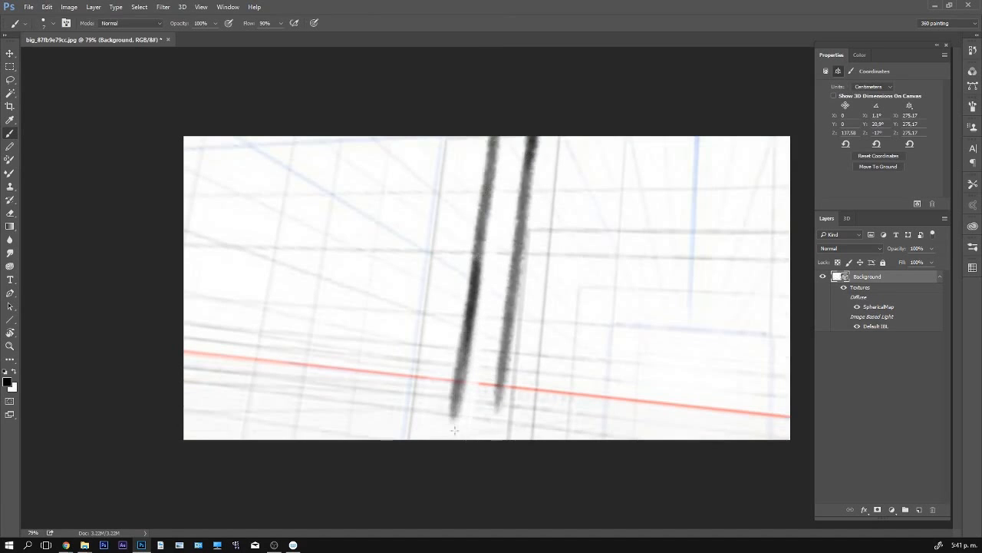
key("v")
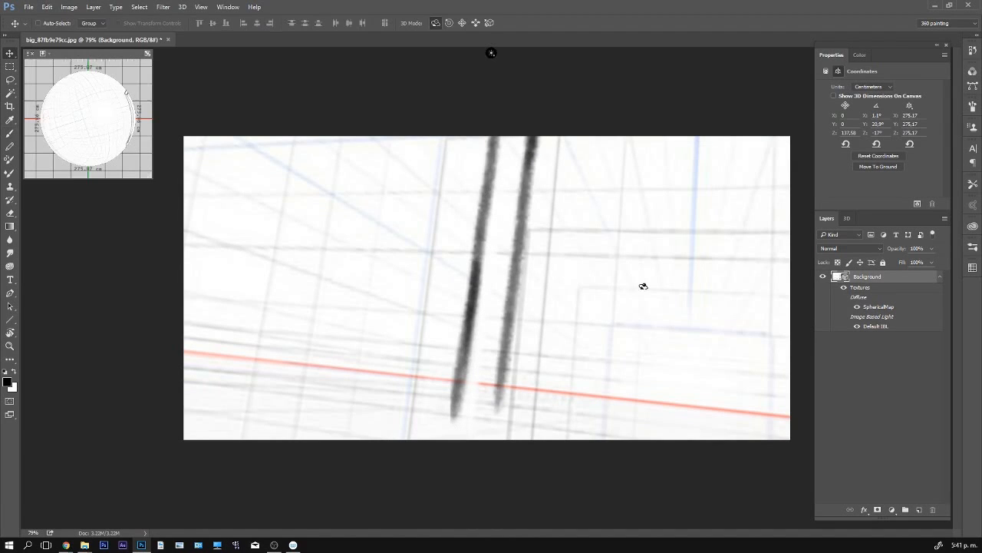
mouse_move(660, 284)
left_mouse_down()
mouse_move(778, 289)
mouse_move(783, 219)
mouse_move(732, 263)
mouse_move(683, 231)
mouse_move(703, 259)
mouse_move(706, 311)
mouse_move(737, 358)
left_mouse_up()
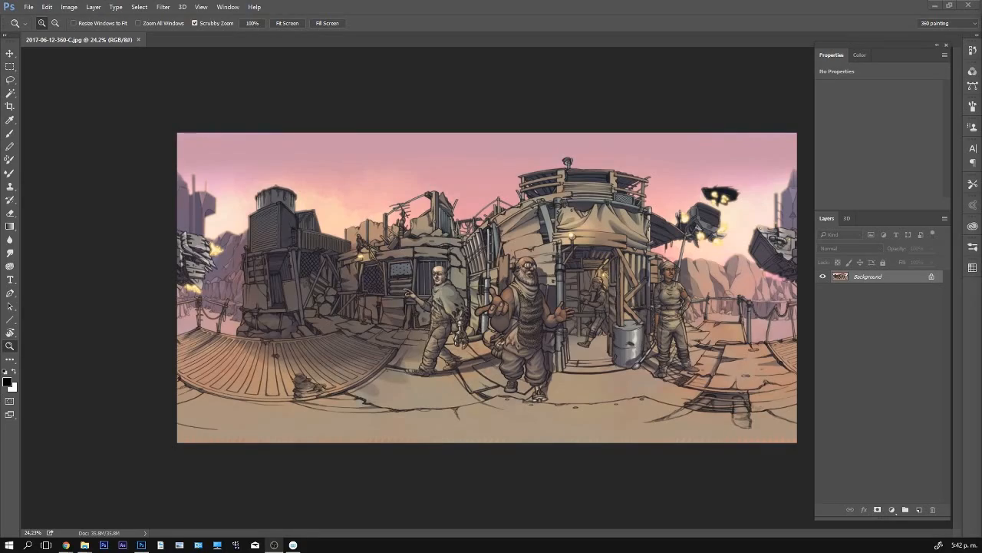
- Create a Spherical Panorama mesh from the painted 360 scene's Background layer
mouse_move(600, 273)
left_mouse_down()
mouse_move(653, 261)
mouse_move(609, 239)
left_mouse_up()
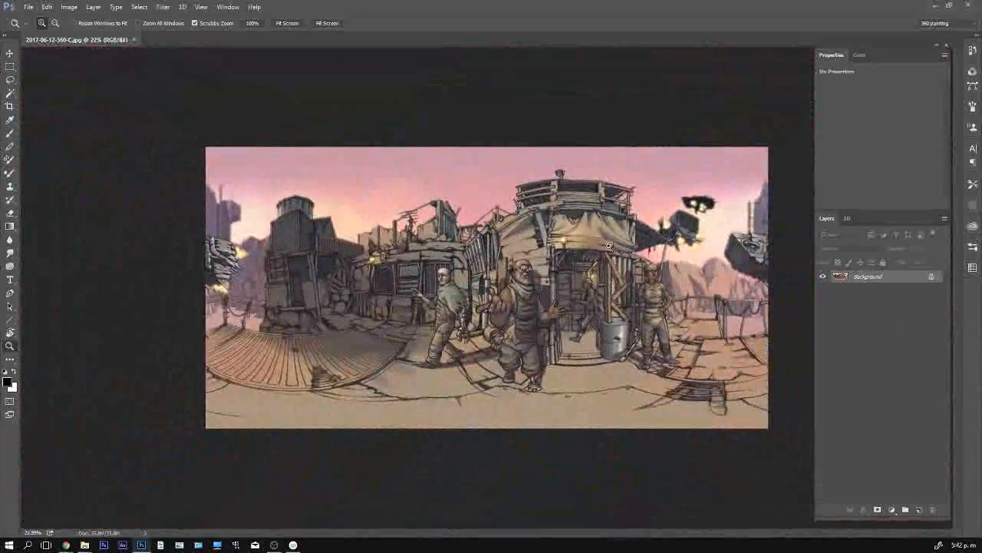
left_click(182, 8)
mouse_move(224, 107)
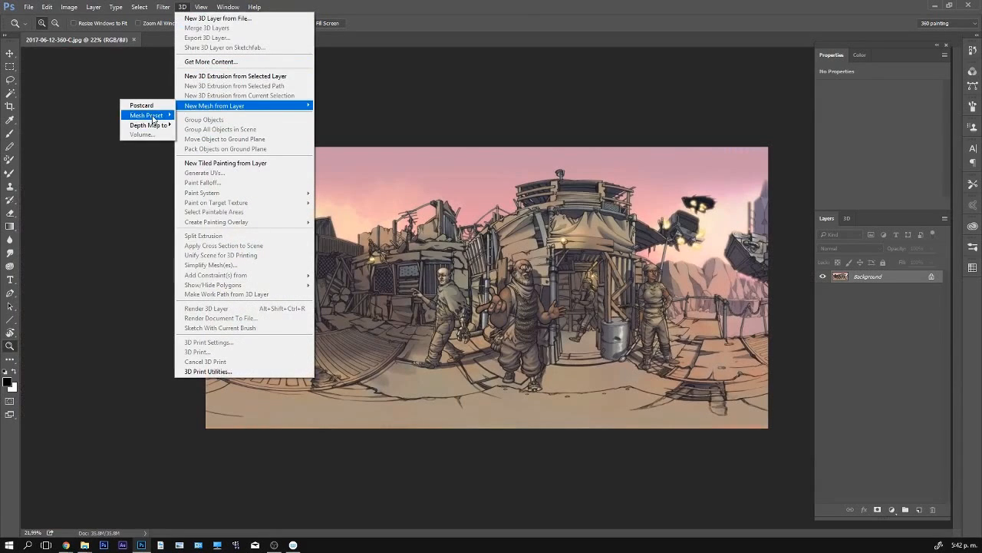
mouse_move(154, 117)
left_click(100, 215)
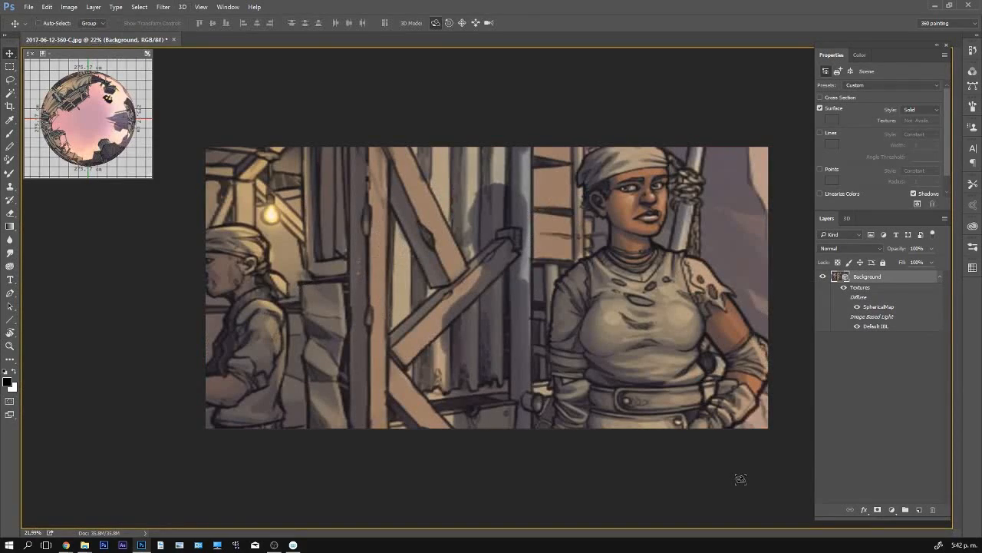
- Select the Scene entry in the 3D scene list and rotate the panorama to the flying machine
key("v")
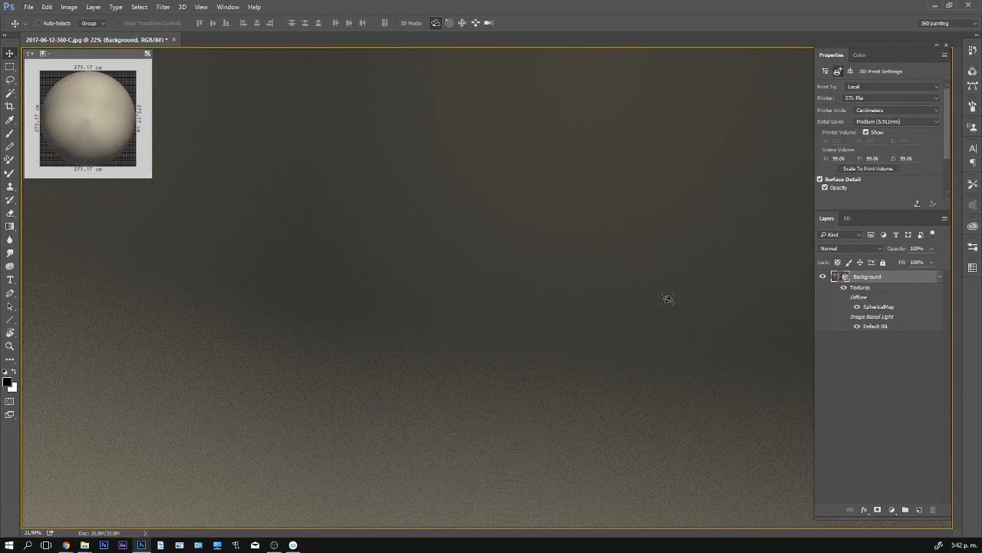
left_click(847, 218)
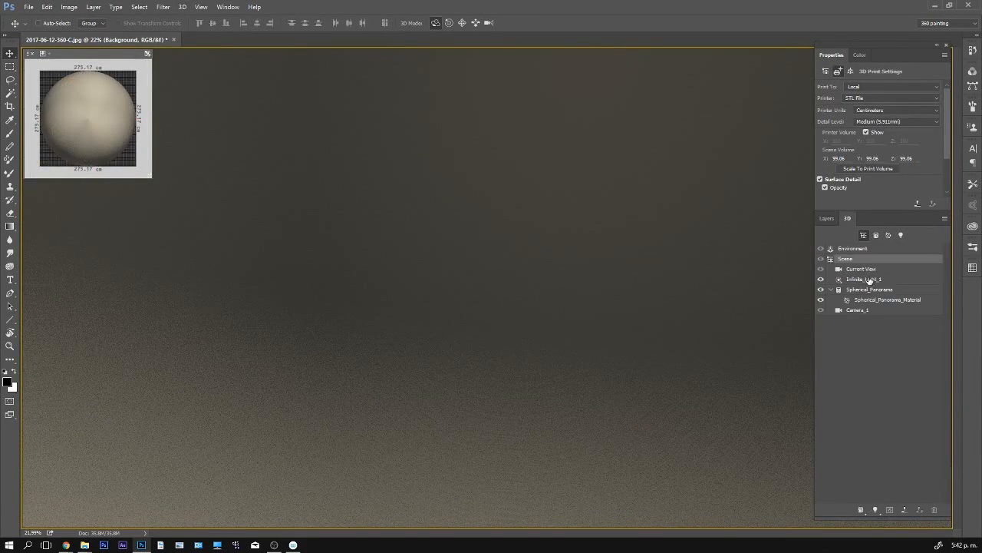
left_click(863, 269)
left_click(854, 259)
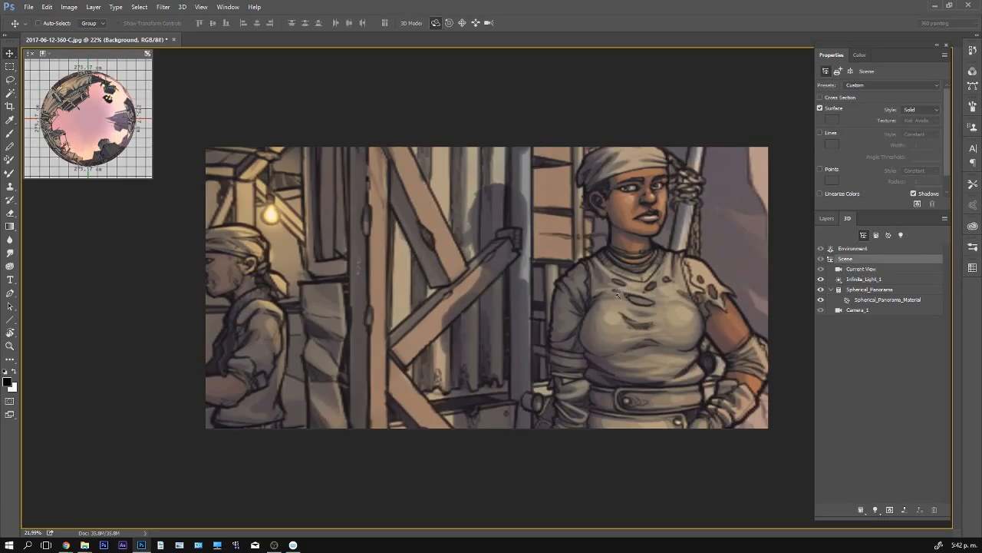
mouse_move(618, 295)
left_mouse_down()
mouse_move(558, 303)
mouse_move(559, 311)
mouse_move(558, 273)
mouse_move(714, 315)
mouse_move(613, 272)
mouse_move(607, 320)
left_mouse_up()
- Try a black brush stroke across the flying machine directly on the mesh, and undo it
key("b")
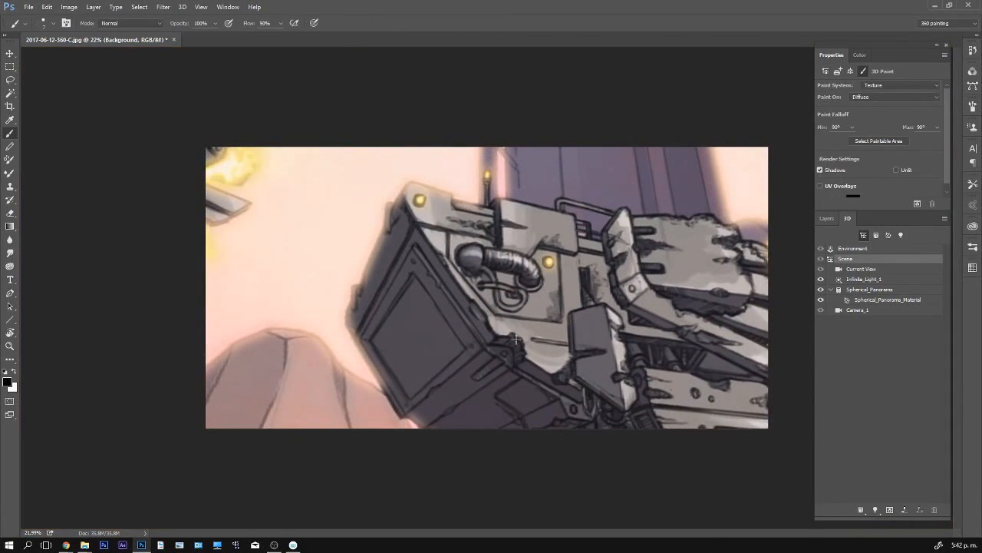
left_click(826, 218)
mouse_move(469, 284)
left_mouse_down()
mouse_move(530, 253)
mouse_move(594, 268)
mouse_move(617, 322)
mouse_move(741, 247)
left_mouse_up()
key("ctrl+z")
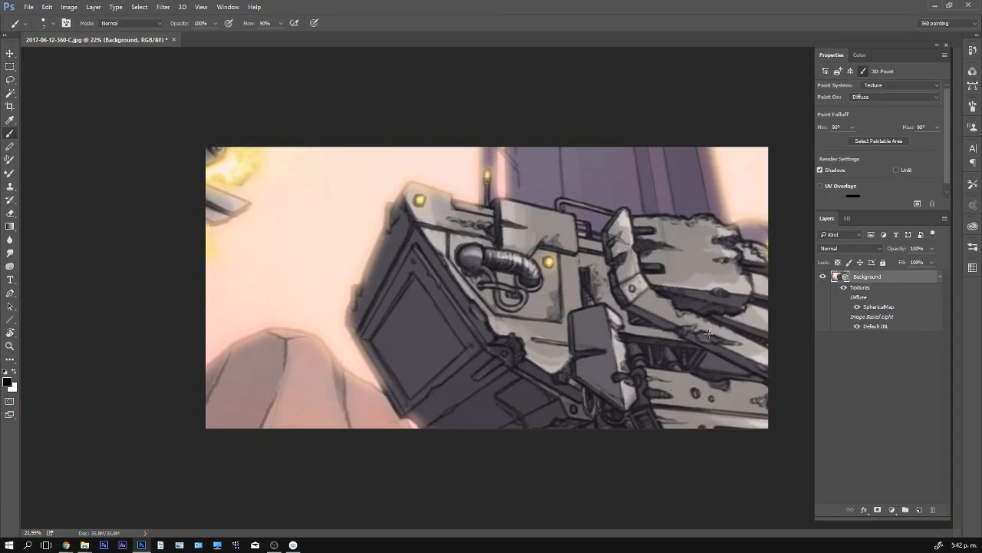
- Rotate the panorama past the wooden platform and the buildings to the bald, cloaked man pointing
key("v")
left_click_drag(685, 308, 615, 321)
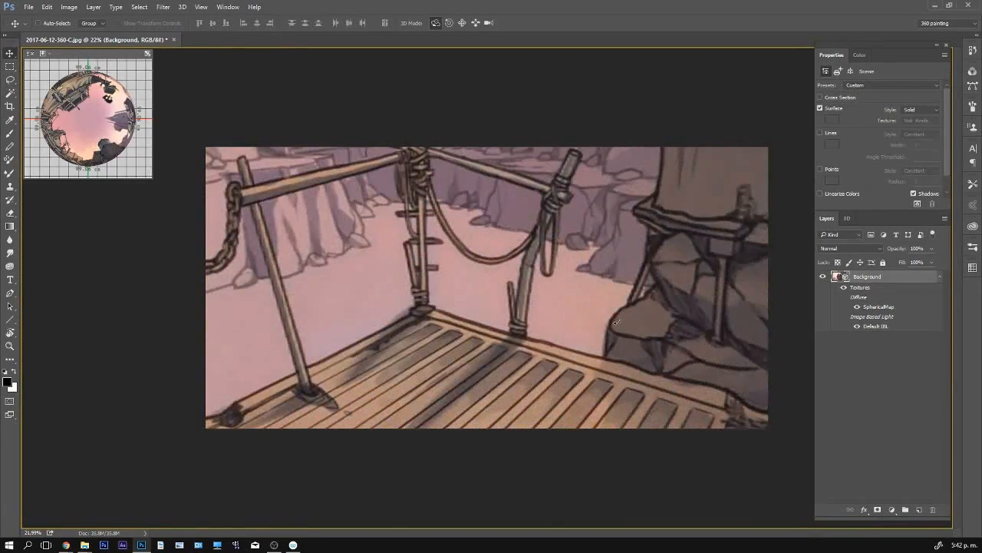
left_click_drag(728, 347, 605, 330)
left_click_drag(718, 331, 452, 260)
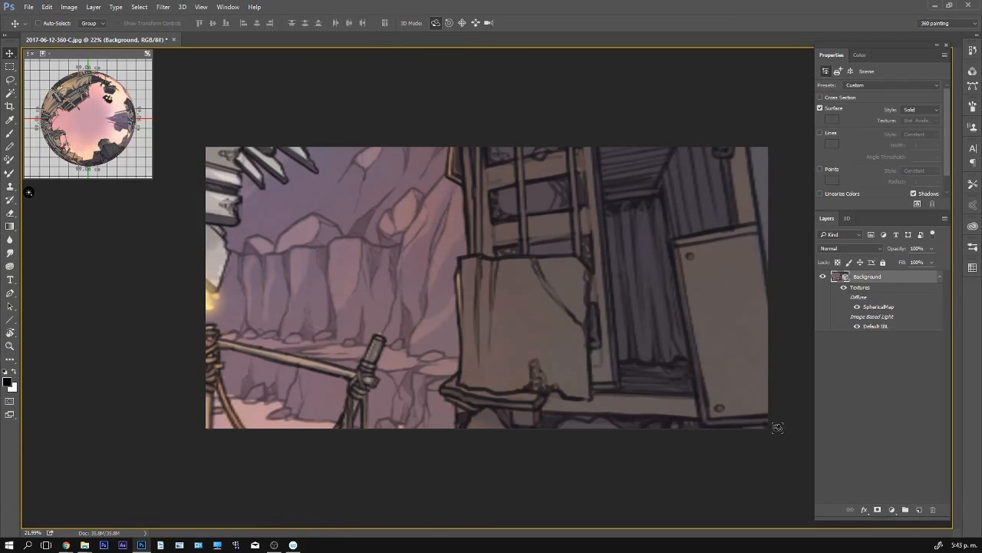
left_click_drag(545, 284, 720, 303)
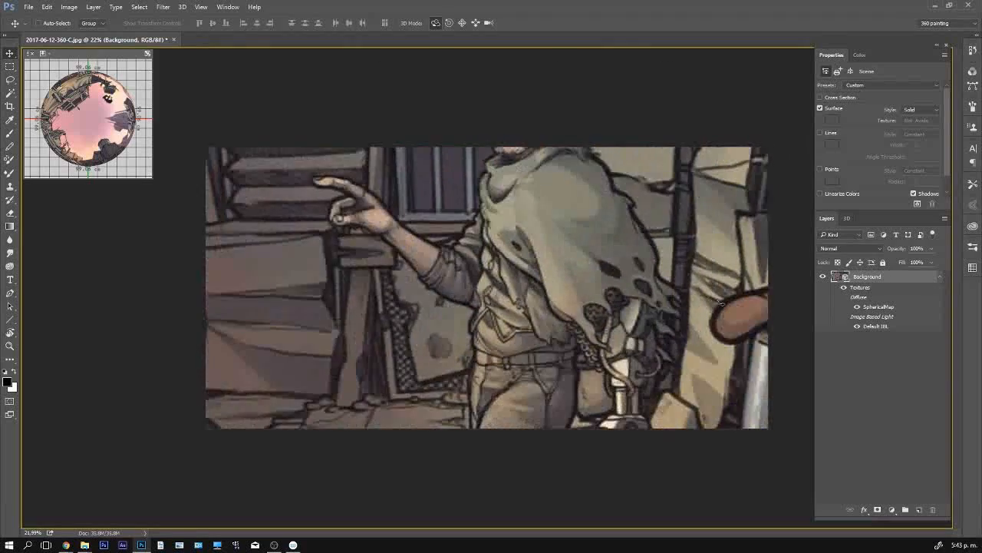
left_click_drag(657, 283, 500, 54)
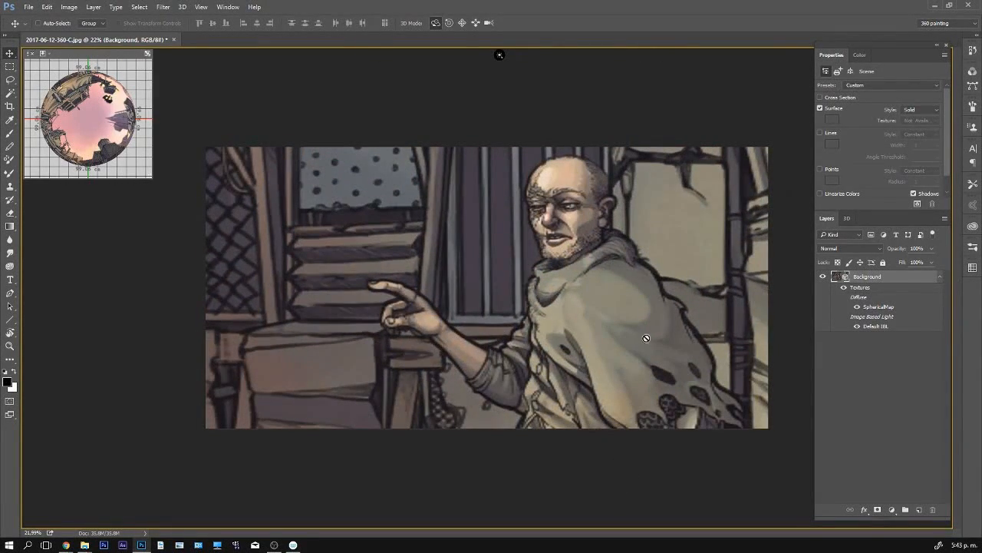
- Try a stroke on the man's cloak and a thick black zigzag across his face and the shutters, undoing both
key("b")
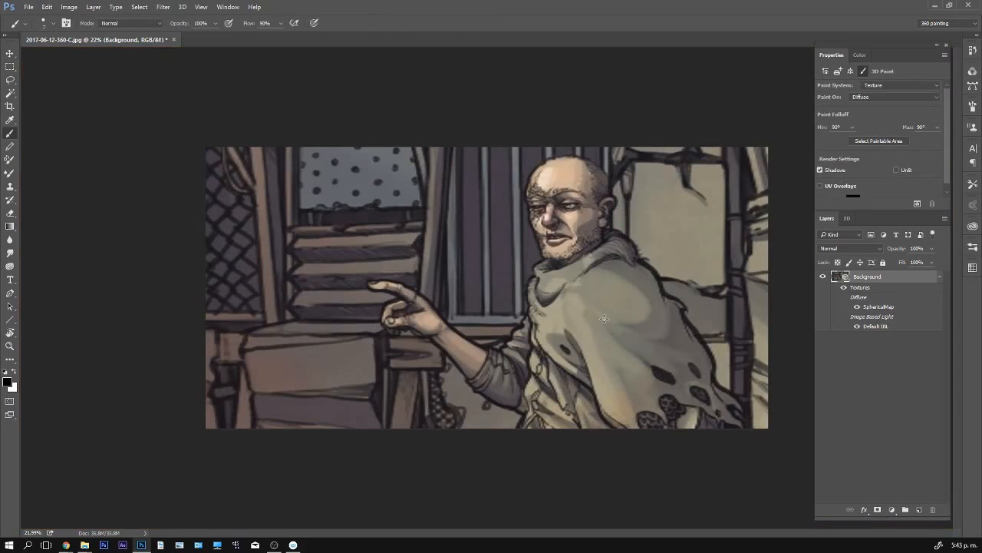
mouse_move(584, 281)
left_mouse_down()
mouse_move(598, 365)
mouse_move(640, 349)
mouse_move(707, 258)
mouse_move(728, 257)
mouse_move(739, 375)
mouse_move(752, 354)
left_mouse_up()
key("ctrl+z")
mouse_move(719, 251)
left_mouse_down()
mouse_move(683, 247)
mouse_move(628, 265)
mouse_move(422, 242)
mouse_move(330, 270)
mouse_move(181, 226)
left_mouse_up()
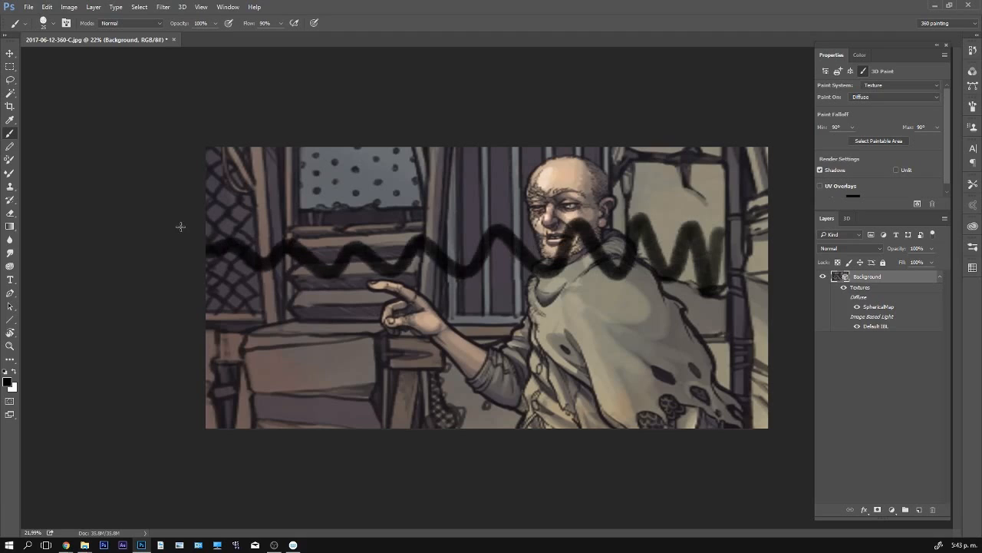
key("ctrl+z")
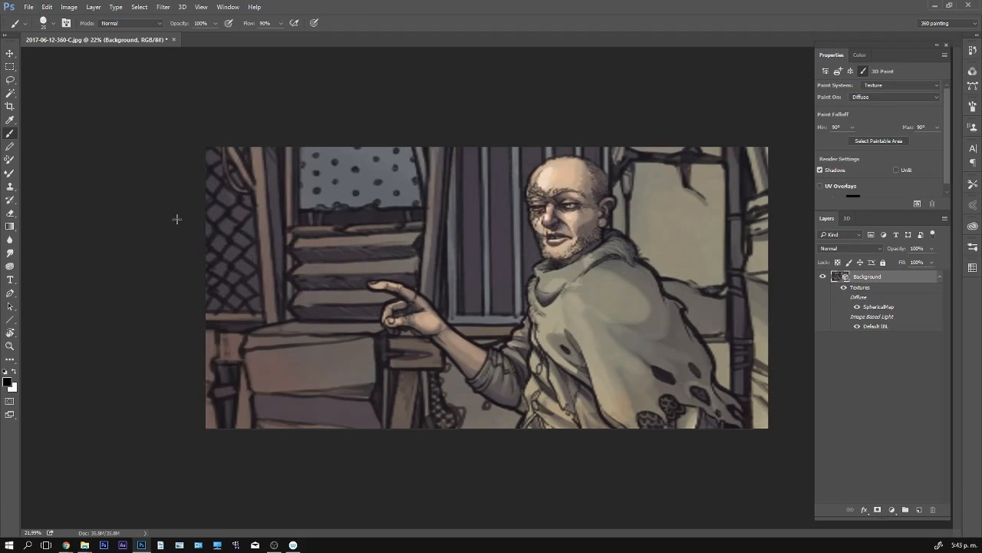
- Select the Spherical_Panorama mesh in the 3D scene list and return to the layer list
left_click(848, 219)
left_click(863, 293)
left_click(826, 219)
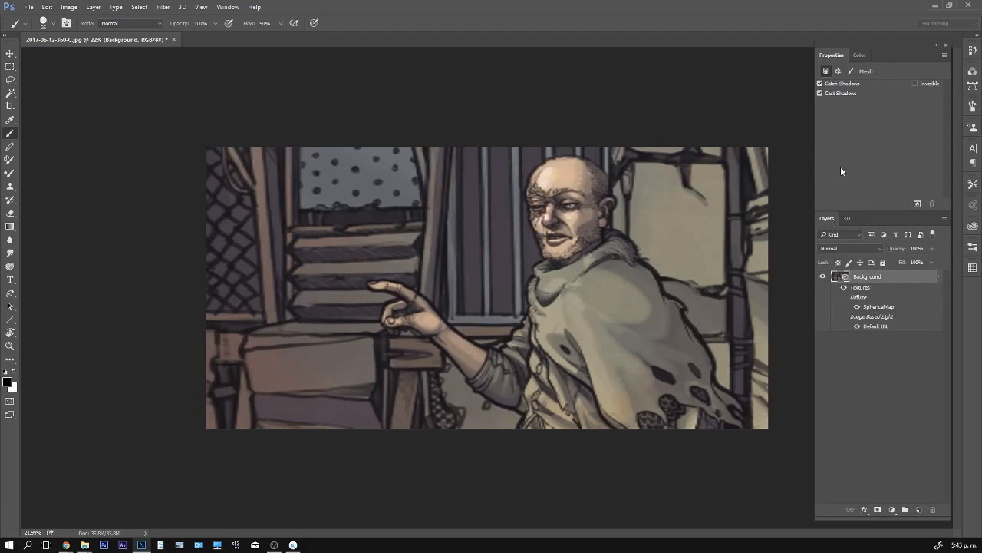
- Paint black test zigzags and circles over the shutters and the cloaked man on the selected mesh, and undo them all
mouse_move(322, 253)
left_mouse_down()
mouse_move(416, 321)
mouse_move(519, 226)
mouse_move(653, 223)
mouse_move(710, 342)
mouse_move(741, 158)
mouse_move(740, 399)
left_mouse_up()
key("ctrl+z")
mouse_move(239, 174)
left_mouse_down()
mouse_move(399, 328)
mouse_move(545, 292)
mouse_move(674, 295)
mouse_move(733, 422)
mouse_move(728, 165)
left_mouse_up()
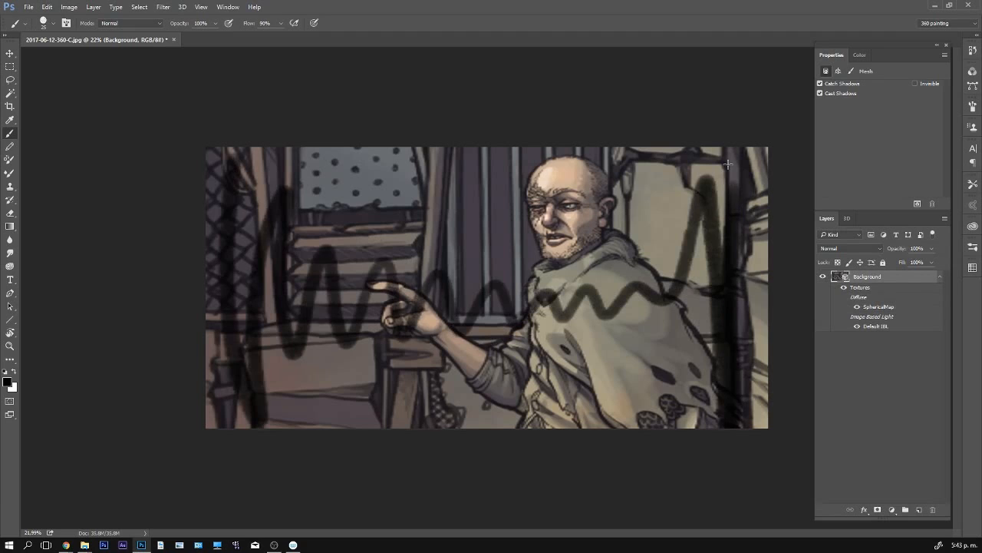
key("v")
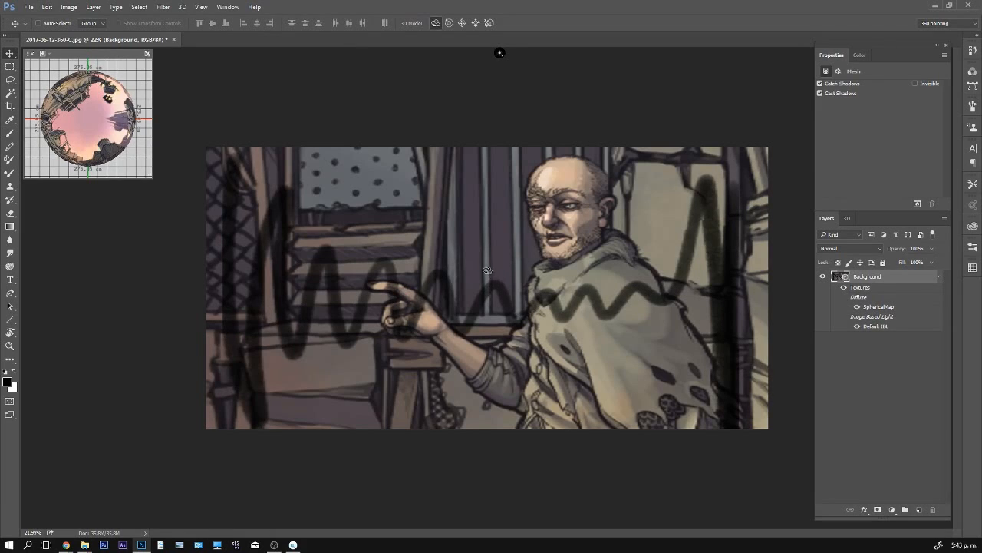
key("b")
mouse_move(506, 244)
left_mouse_down()
mouse_move(448, 320)
mouse_move(551, 344)
mouse_move(480, 266)
left_mouse_up()
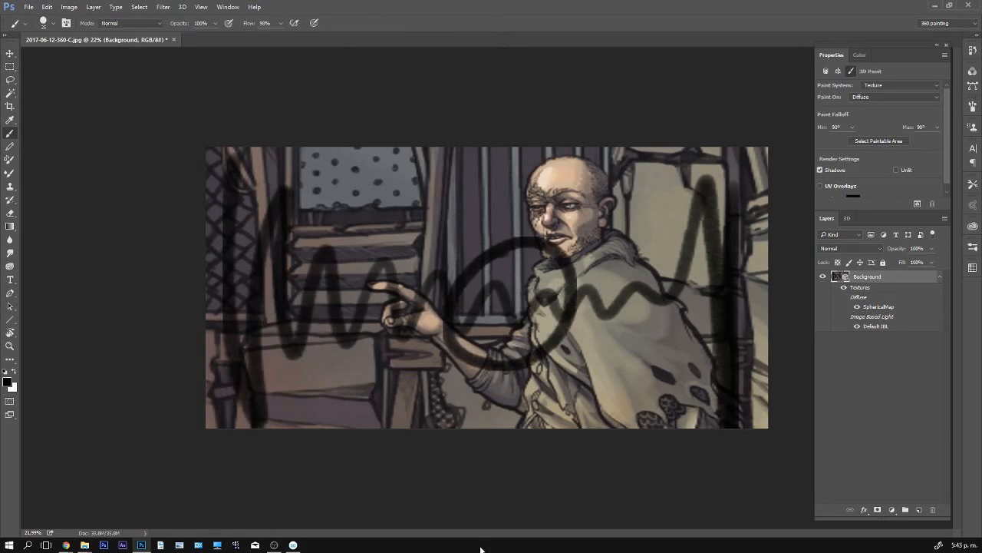
mouse_move(251, 148)
left_mouse_down()
mouse_move(202, 335)
mouse_move(314, 404)
mouse_move(257, 152)
mouse_move(217, 208)
left_mouse_up()
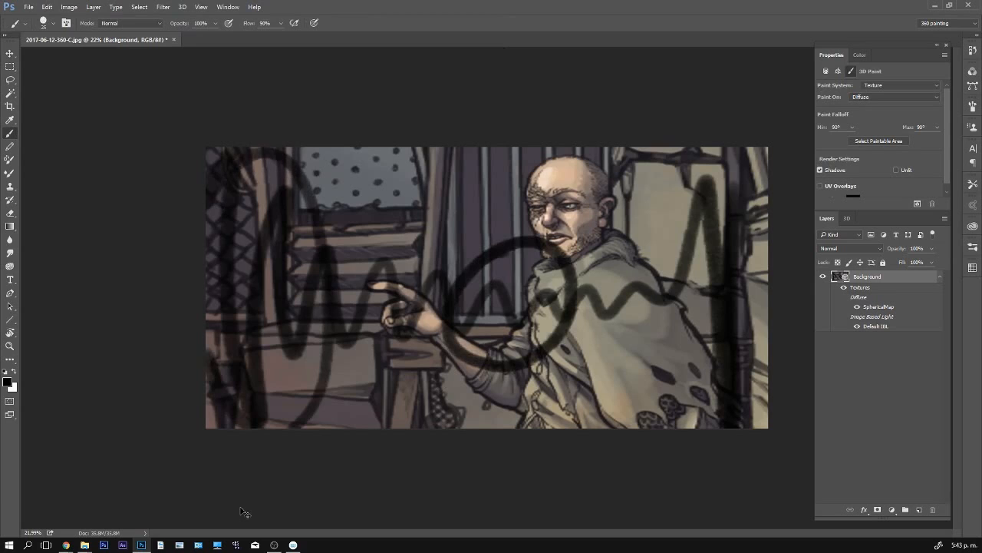
key("ctrl+z")
key("ctrl+alt+z")
key("ctrl+alt+z")
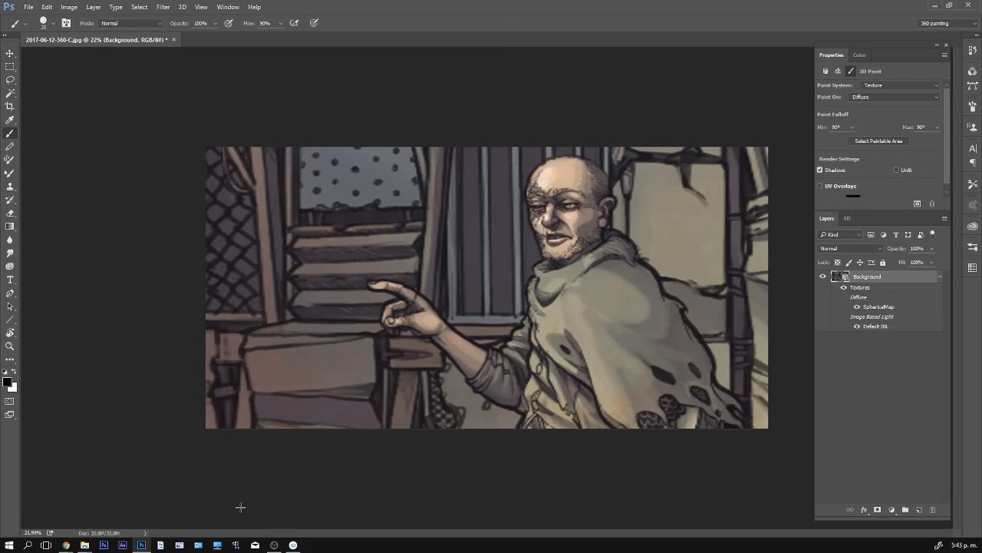
- Rotate the panorama slightly down, try dark strokes behind the man's cloak, and zoom out
key("v")
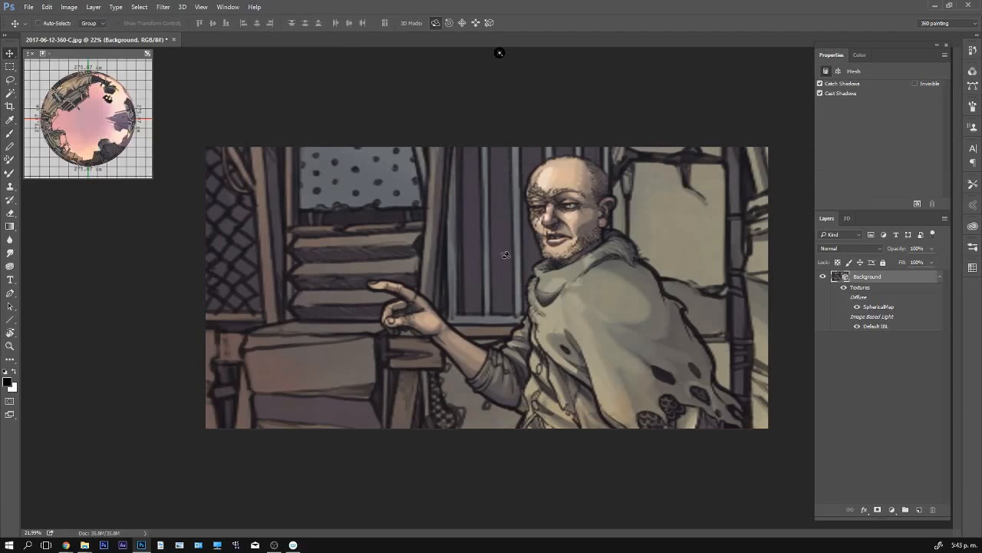
mouse_move(500, 253)
left_mouse_down()
mouse_move(460, 254)
mouse_move(525, 259)
mouse_move(558, 283)
left_mouse_up()
key("b")
mouse_move(544, 201)
left_mouse_down()
mouse_move(610, 284)
mouse_move(648, 370)
left_mouse_up()
key("z")
mouse_move(626, 257)
left_mouse_down()
mouse_move(566, 247)
mouse_move(549, 299)
mouse_move(560, 326)
left_mouse_up()
- Try further white and black strokes around the cloaked man, and undo all the test painting
key("v")
key("b")
key("x")
mouse_move(547, 340)
left_mouse_down()
mouse_move(503, 254)
mouse_move(516, 269)
left_mouse_up()
key("x")
left_click_drag(506, 231, 533, 307)
key("ctrl+alt+z")
key("ctrl+alt+z")
key("ctrl+alt+z")
key("ctrl+alt+z")
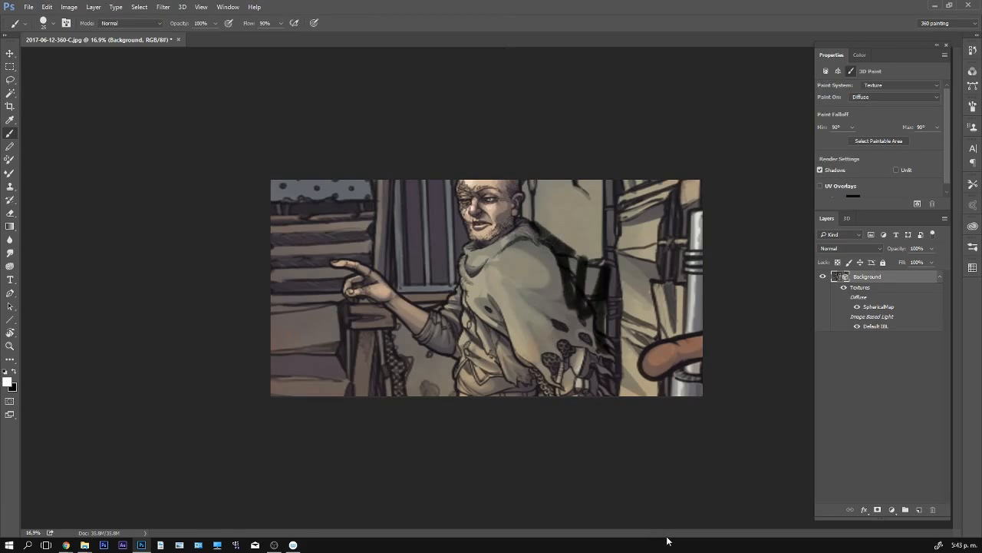
key("ctrl+alt+z")
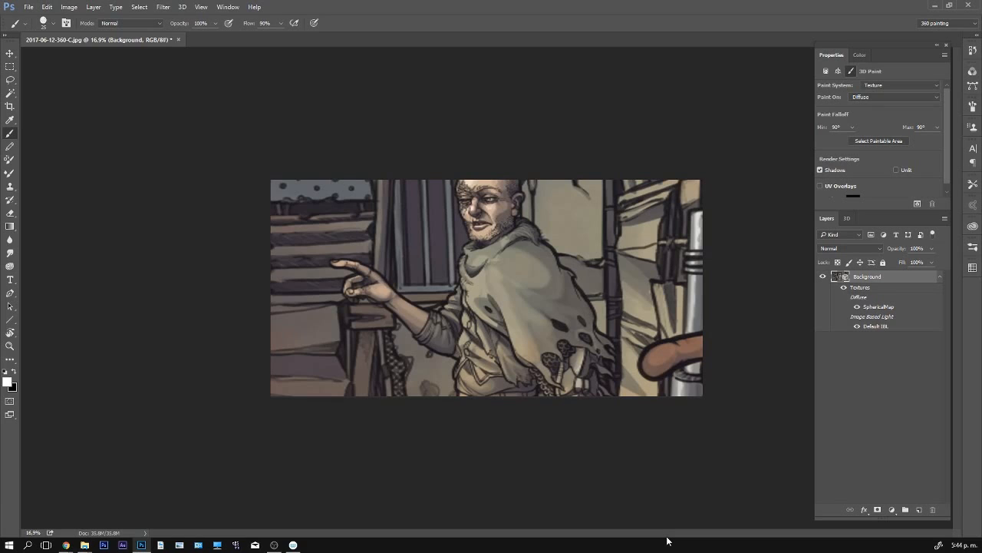
- Rotate the panorama up to the man's face and switch the 3D paint system to Projection
key("v")
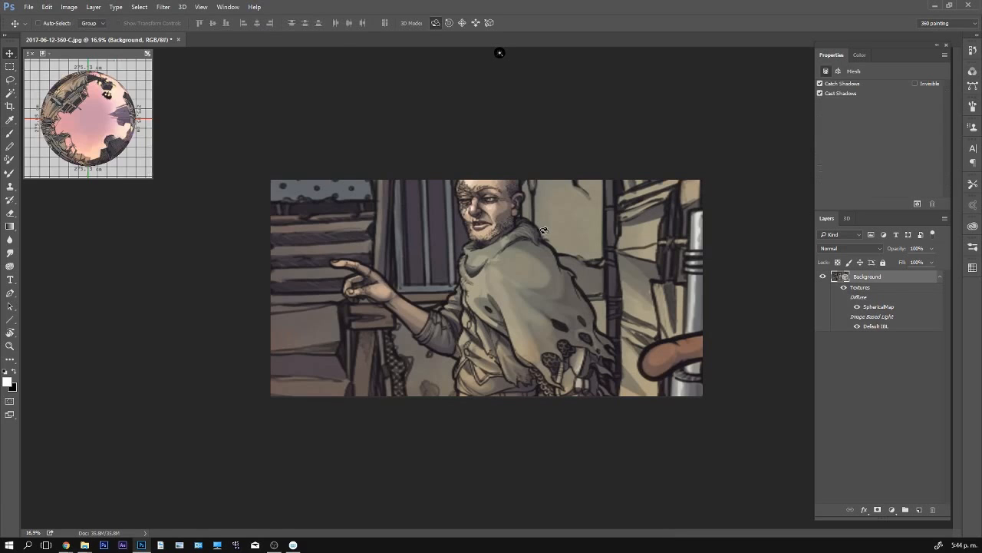
left_click_drag(543, 230, 539, 150)
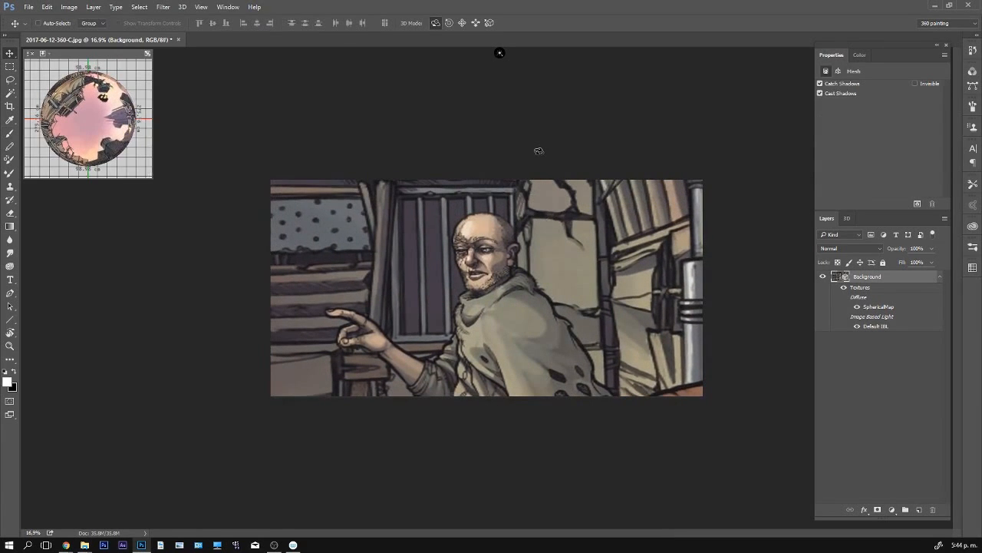
key("b")
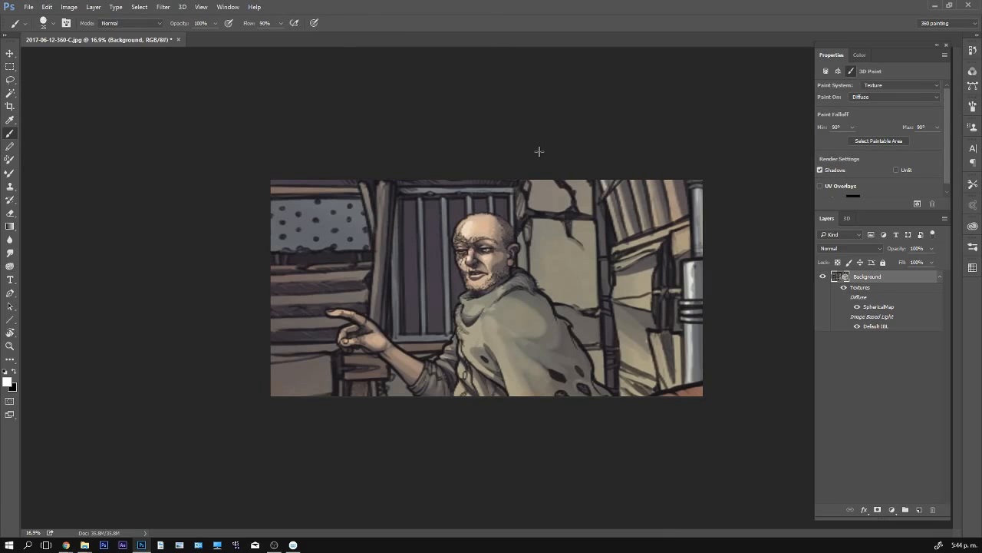
left_click(228, 7)
mouse_move(182, 9)
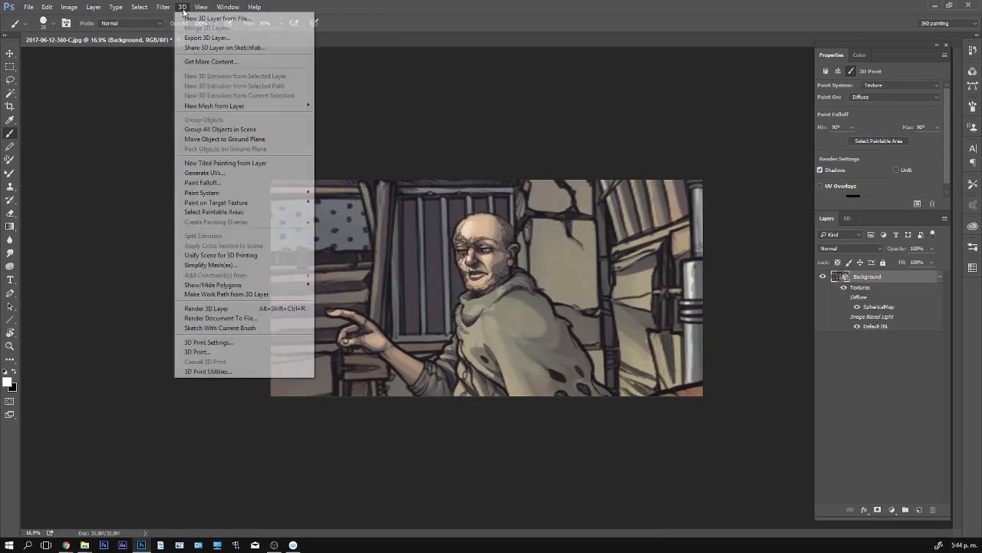
mouse_move(262, 196)
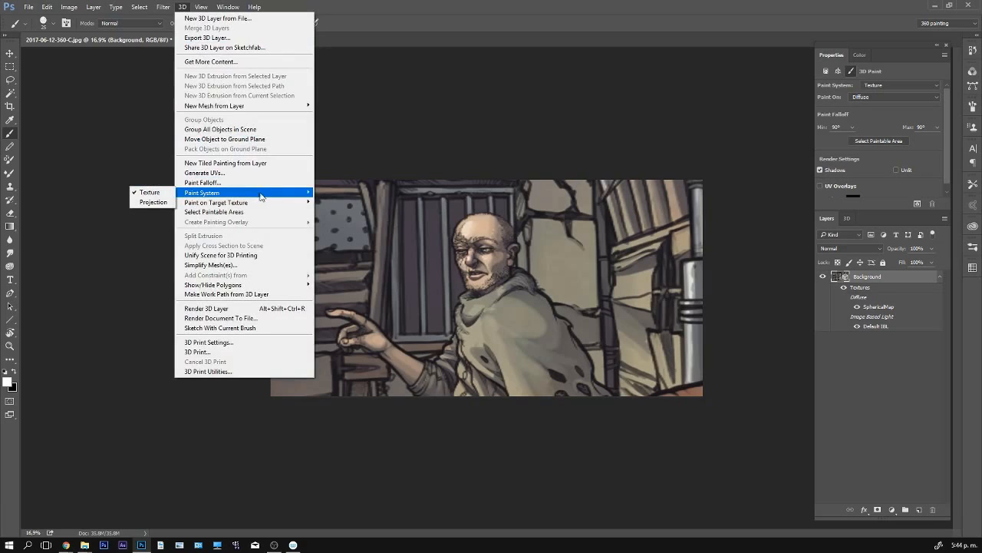
left_click(164, 205)
- Try a white zigzag stroke across the man's face with projection painting, and undo it
mouse_move(295, 259)
left_mouse_down()
mouse_move(355, 290)
mouse_move(340, 244)
mouse_move(364, 241)
mouse_move(451, 280)
mouse_move(639, 288)
mouse_move(695, 272)
mouse_move(693, 242)
mouse_move(710, 225)
mouse_move(744, 219)
mouse_move(666, 234)
left_mouse_up()
key("z")
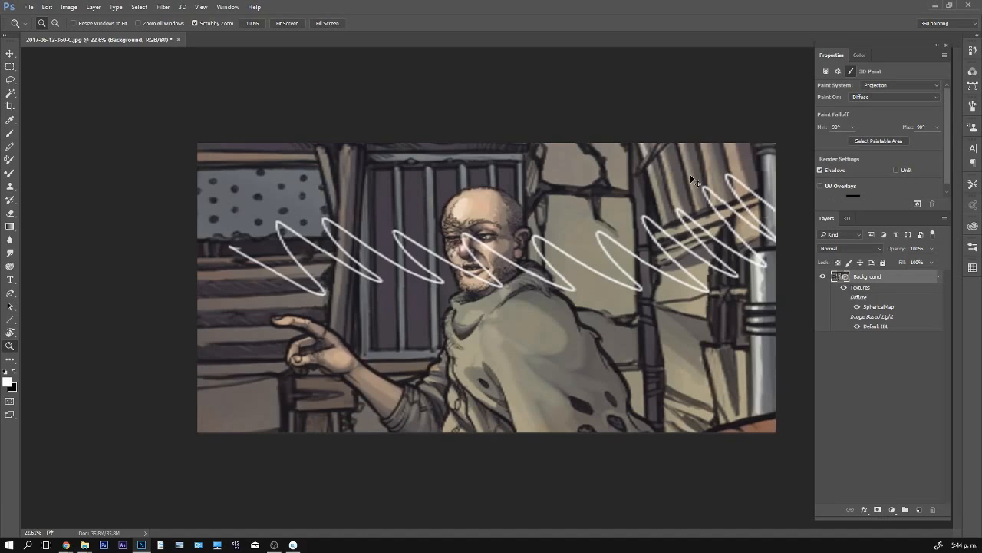
key("ctrl+z")
- Add a new layer above the panorama and paint a tall white zigzag across the pointing man
key("b")
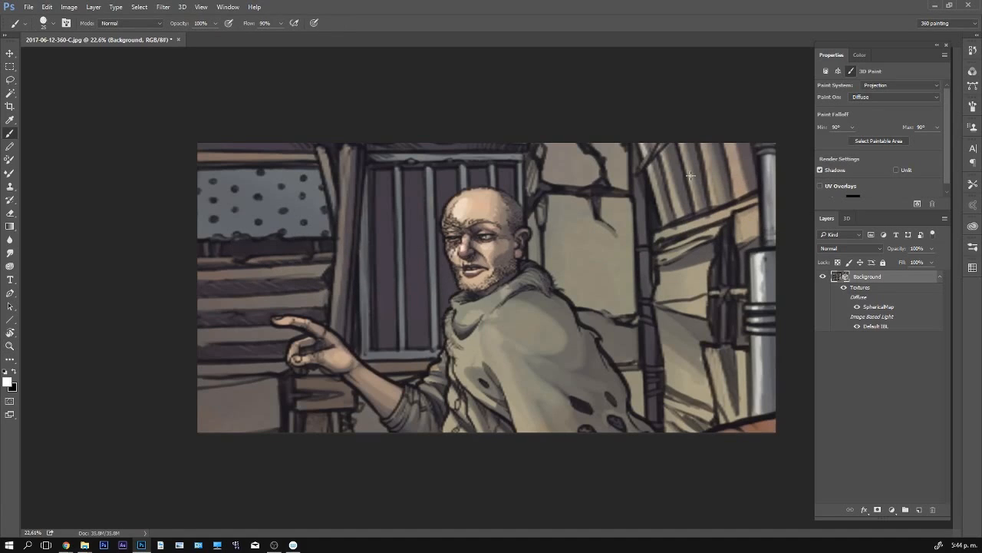
left_click(919, 510)
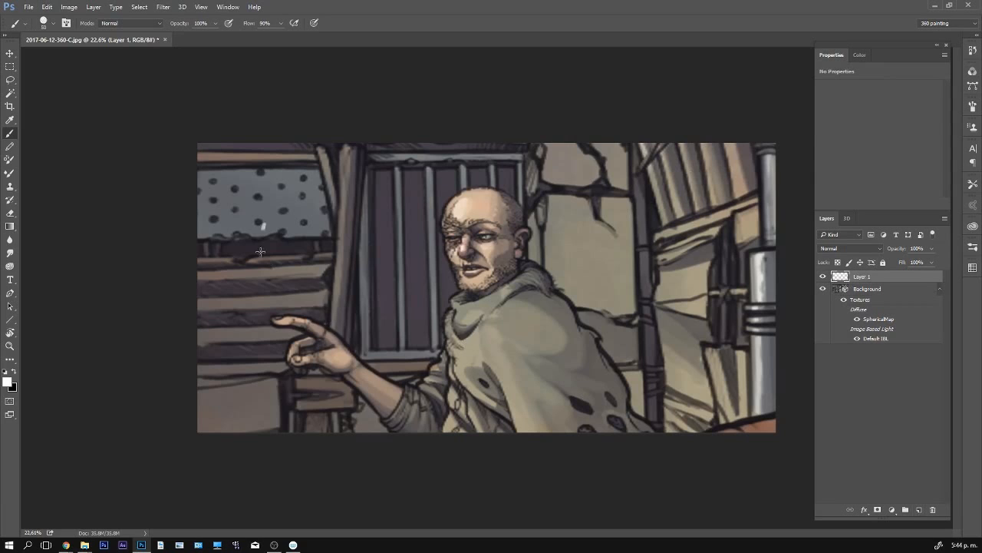
mouse_move(260, 252)
left_mouse_down()
mouse_move(297, 221)
mouse_move(326, 264)
mouse_move(354, 397)
mouse_move(392, 390)
mouse_move(439, 296)
mouse_move(508, 288)
mouse_move(590, 228)
mouse_move(654, 230)
left_mouse_up()
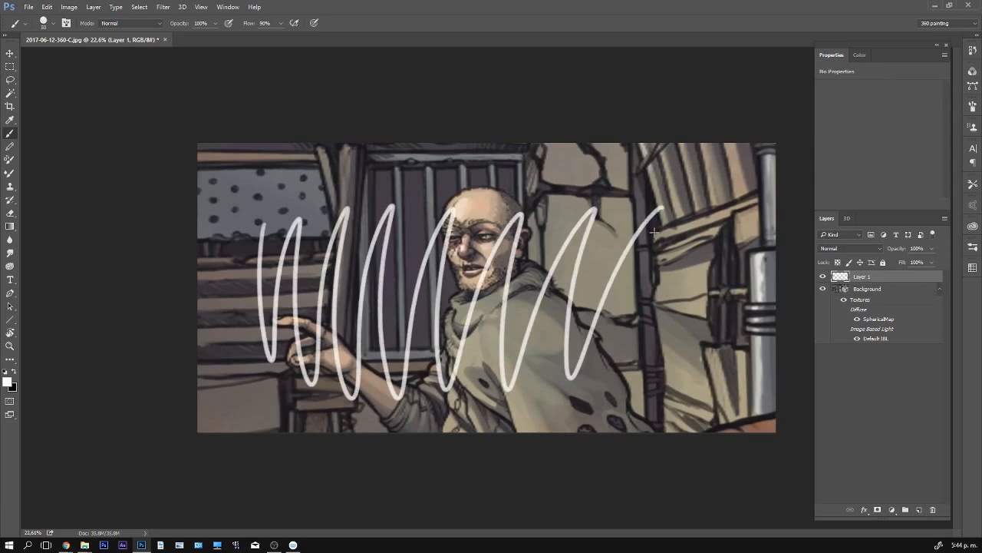
- Move the white zigzag's layer around over the stationary panorama
key("v")
mouse_move(721, 296)
left_mouse_down()
mouse_move(663, 291)
mouse_move(702, 257)
mouse_move(664, 251)
mouse_move(736, 257)
mouse_move(678, 279)
mouse_move(718, 326)
mouse_move(652, 231)
mouse_move(649, 303)
mouse_move(675, 258)
left_mouse_up()
left_click_drag(640, 287, 582, 303)
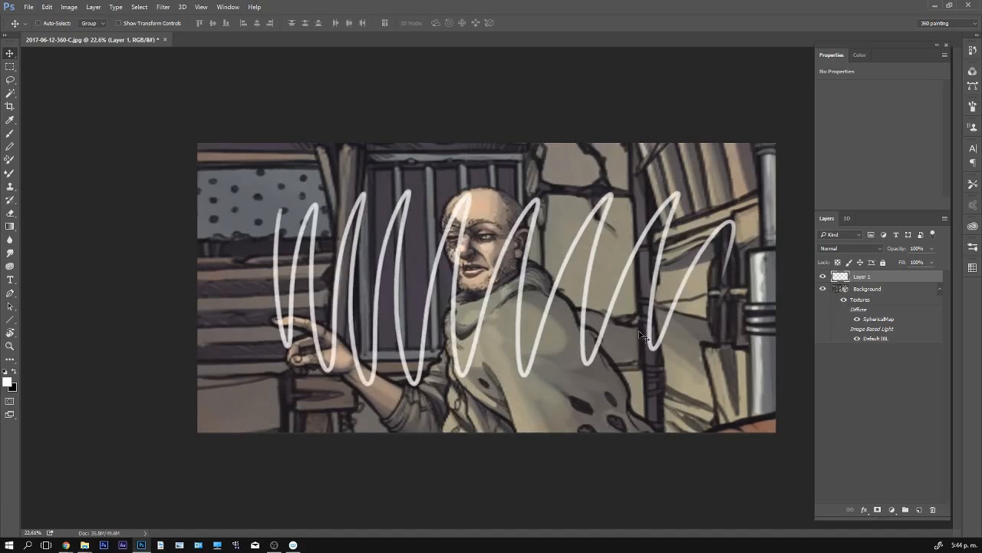
mouse_move(643, 336)
left_mouse_down()
mouse_move(599, 295)
mouse_move(591, 303)
left_mouse_up()
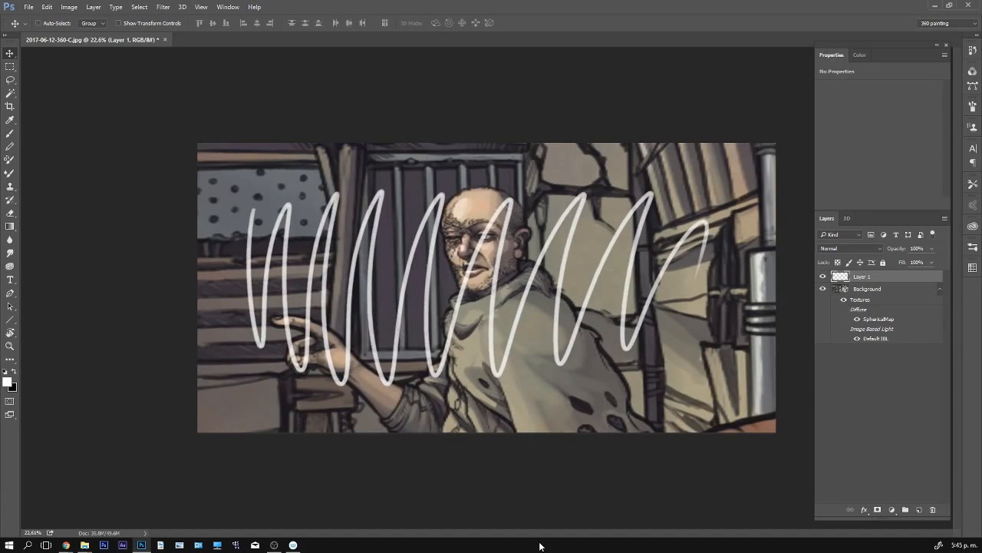
- Try merging the white zigzag's layer down into the panorama, rotate the view, and undo the merge
key("ctrl+e")
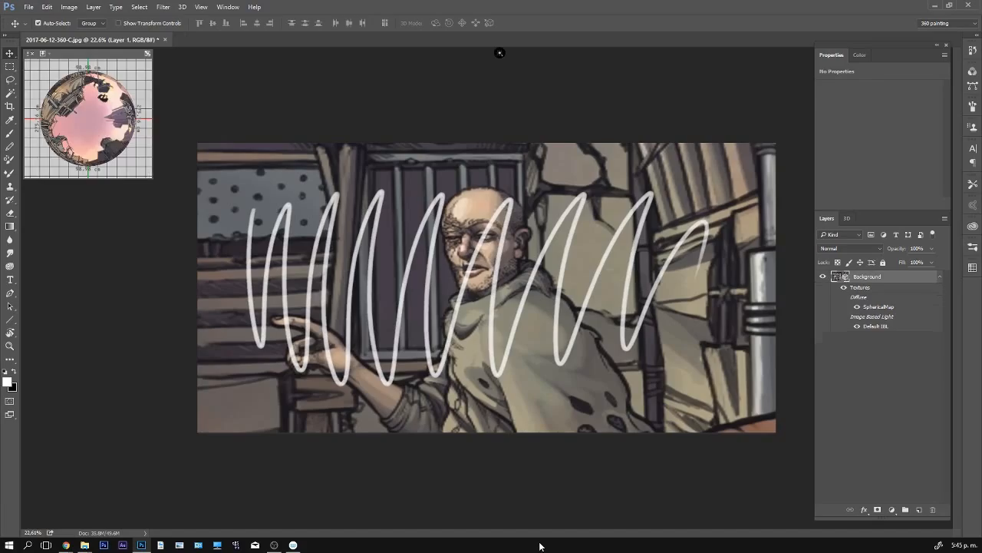
key("b")
key("v")
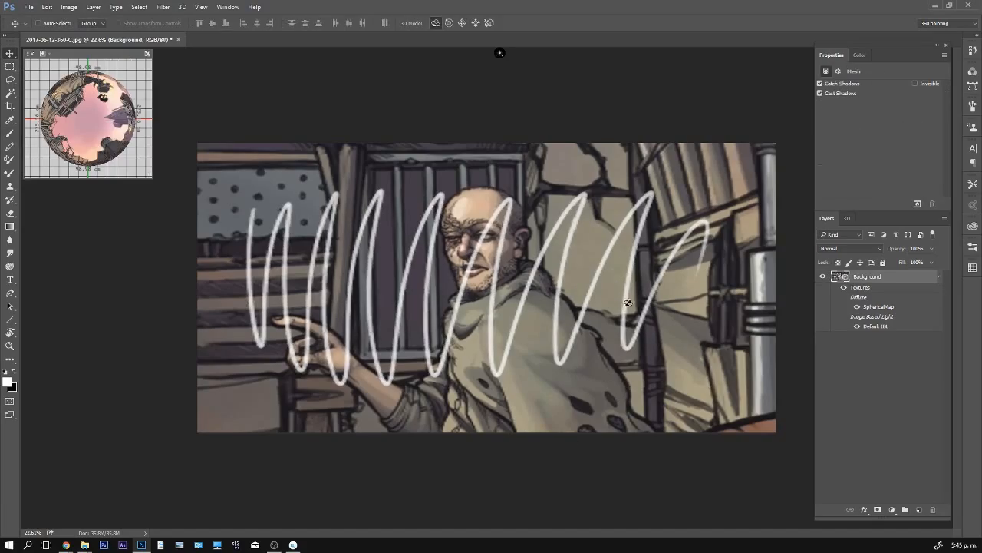
left_click_drag(630, 288, 740, 486)
key("ctrl+shift+alt+n")
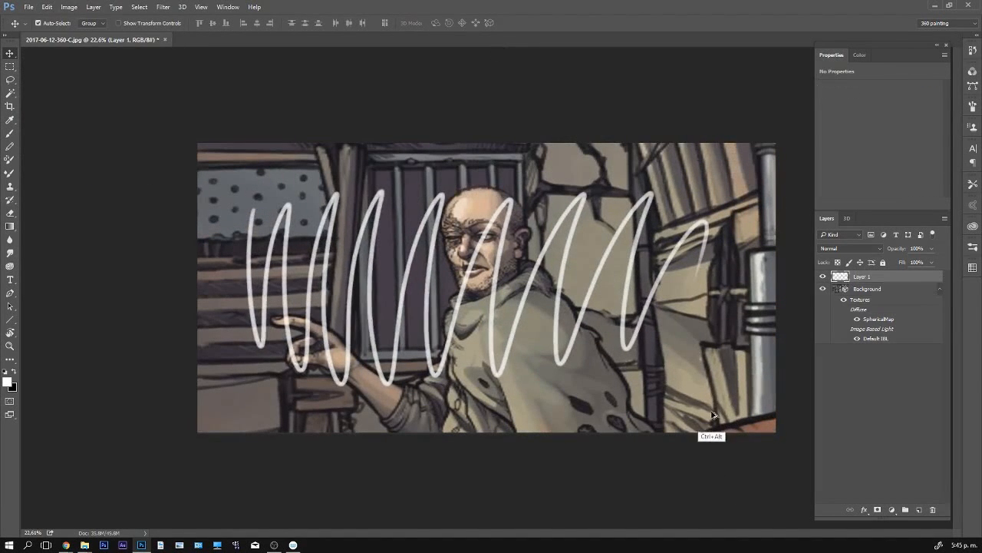
- Paint loose black scribbles beside the man's head on the white zigzag's layer, and delete that layer
key("b")
key("x")
mouse_move(511, 271)
left_mouse_down()
mouse_move(518, 201)
mouse_move(619, 232)
mouse_move(674, 328)
mouse_move(606, 224)
left_mouse_up()
mouse_move(568, 196)
left_mouse_down()
mouse_move(499, 288)
mouse_move(713, 330)
left_mouse_up()
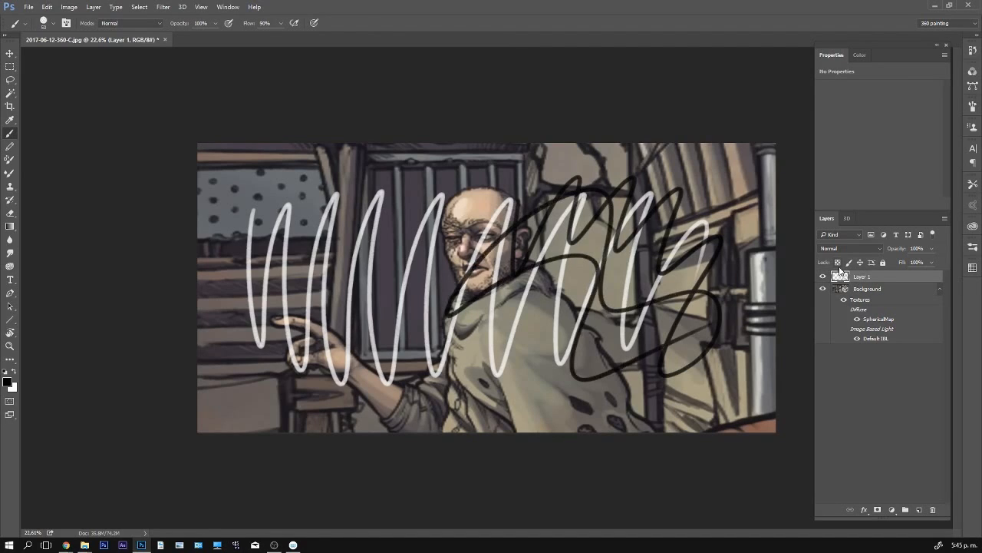
key("Delete")
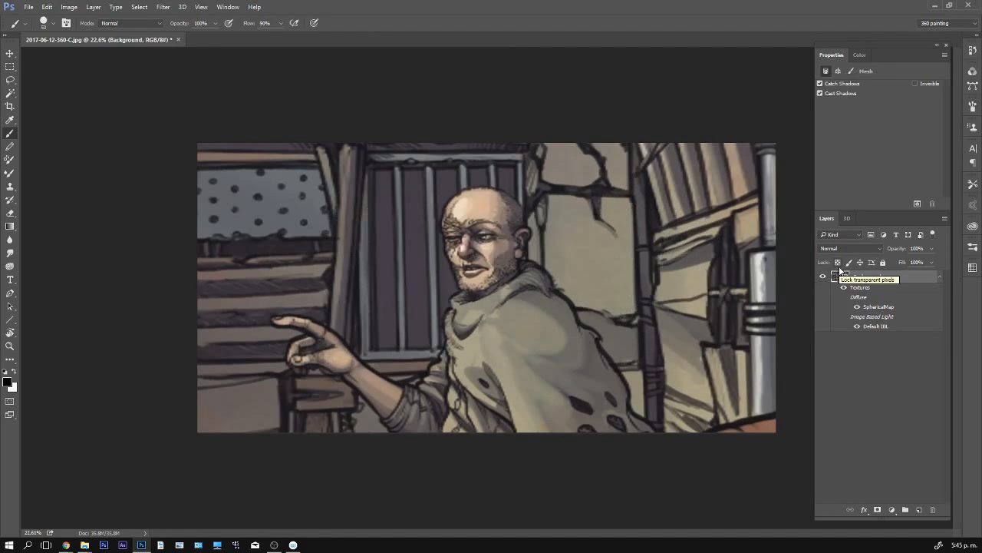
- Switch the 3D paint system to Texture, try a black zigzag across the pointing man's scene, and undo it
mouse_move(579, 348)
left_mouse_down()
mouse_move(537, 265)
mouse_move(621, 245)
mouse_move(652, 204)
mouse_move(583, 342)
left_mouse_up()
key("ctrl+z")
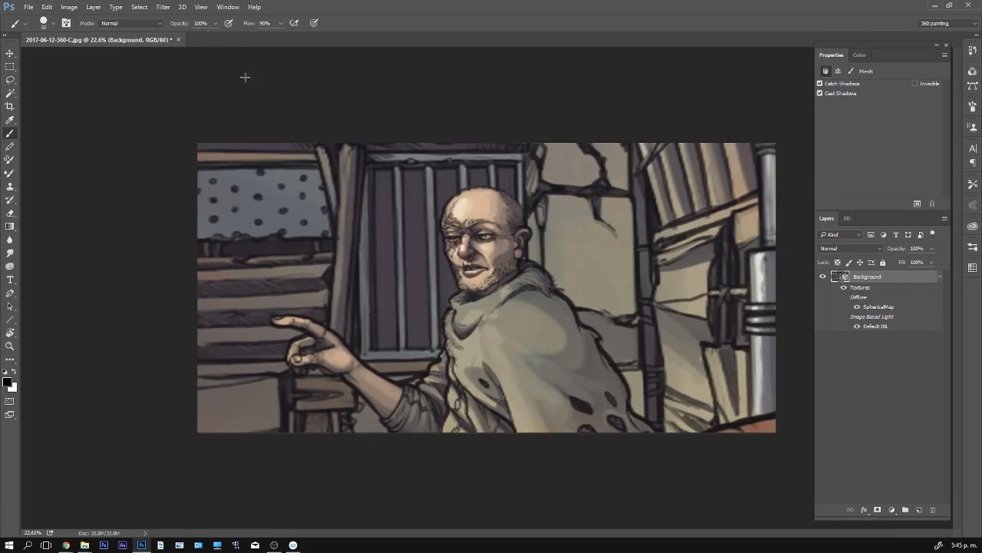
left_click(181, 7)
mouse_move(212, 192)
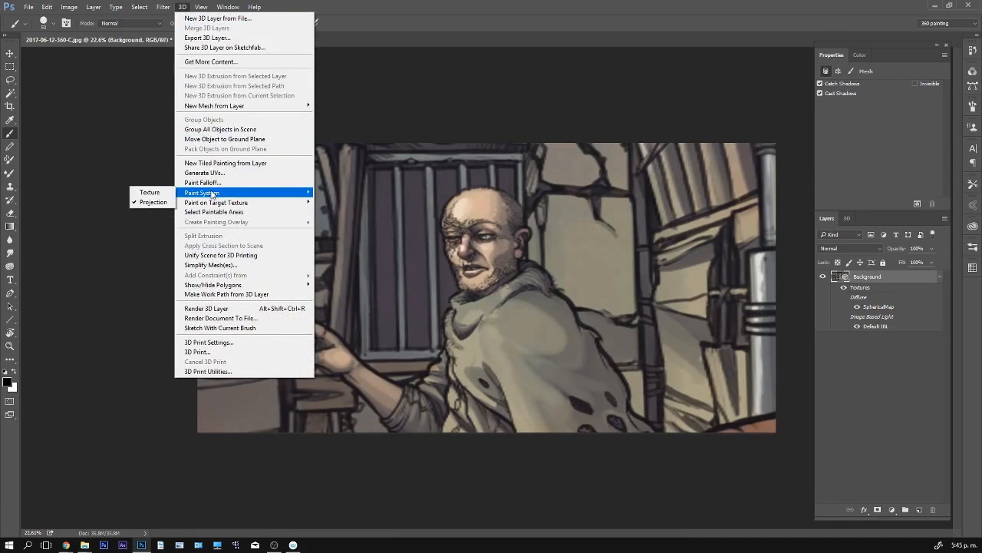
left_click(158, 190)
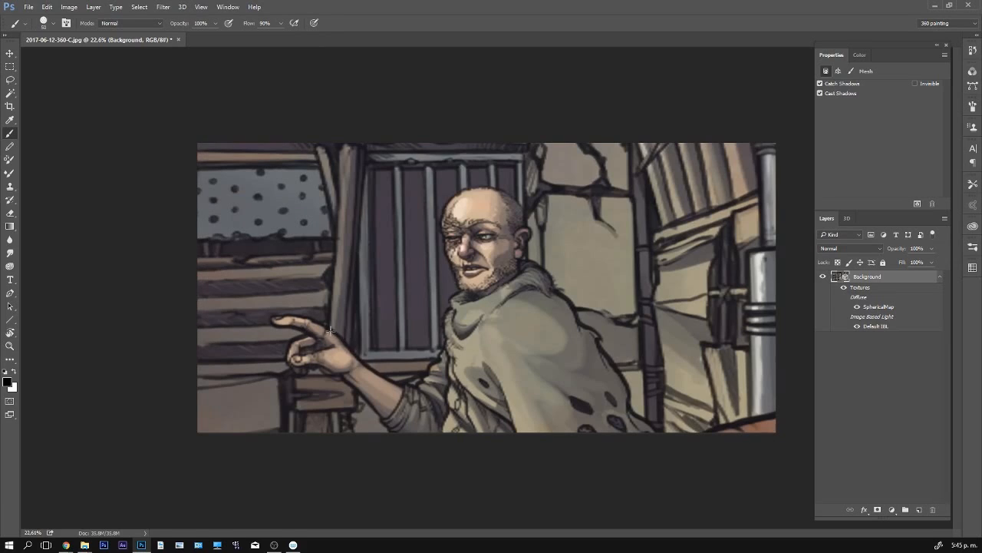
mouse_move(224, 171)
left_mouse_down()
mouse_move(237, 307)
mouse_move(295, 337)
mouse_move(626, 322)
mouse_move(737, 455)
left_mouse_up()
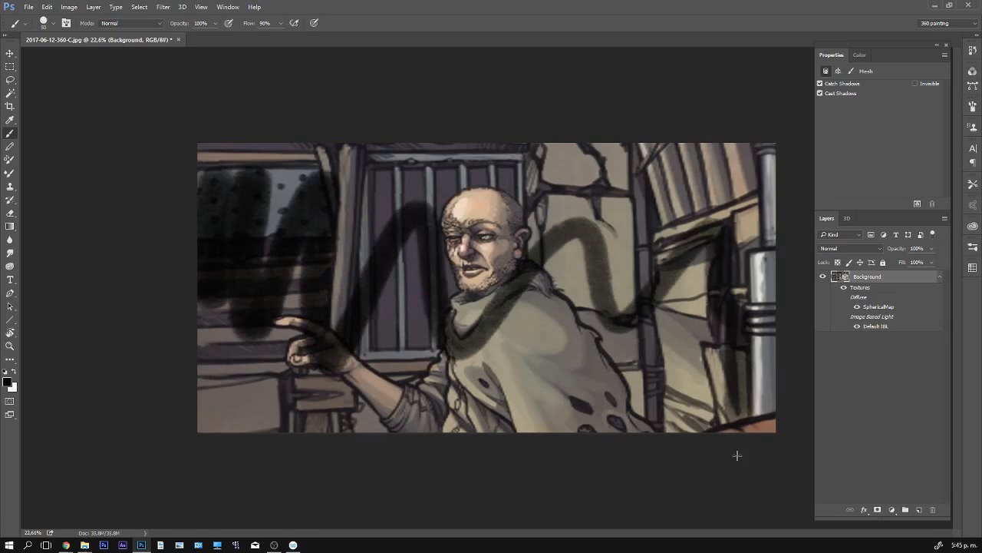
key("ctrl+z")
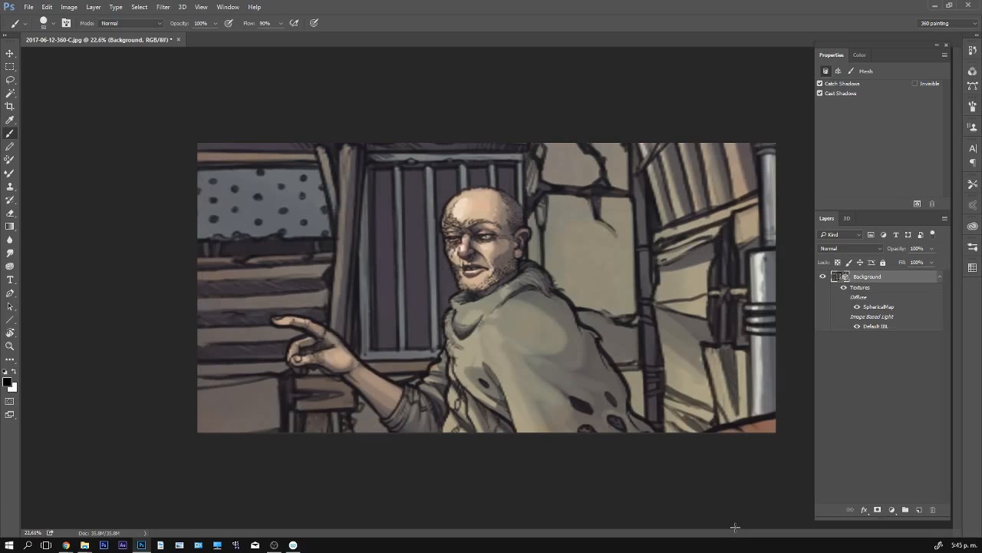
- Rotate the panorama to the bearded man with goggles, add a new layer, and paint black and white spirals beside his head
key("v")
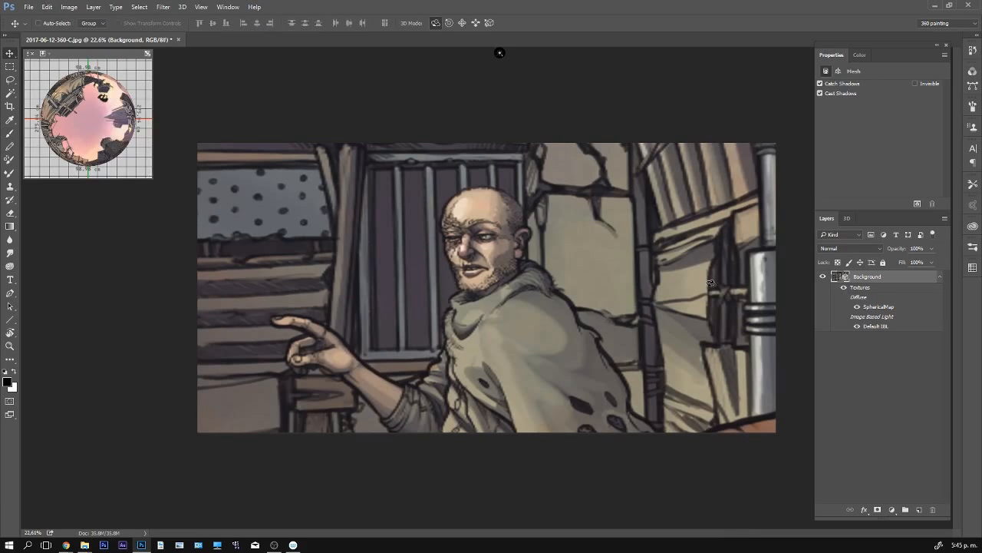
mouse_move(706, 255)
left_mouse_down()
mouse_move(503, 275)
mouse_move(468, 191)
mouse_move(596, 176)
mouse_move(445, 174)
mouse_move(512, 265)
mouse_move(693, 247)
left_mouse_up()
left_click_drag(493, 324, 670, 296)
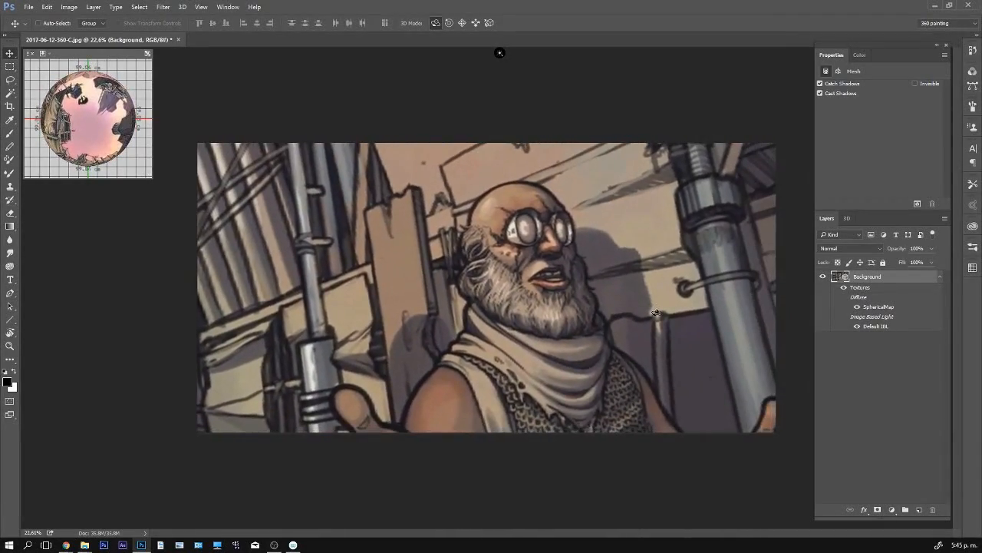
left_click(920, 510)
key("b")
mouse_move(463, 214)
left_mouse_down()
mouse_move(505, 272)
mouse_move(471, 282)
mouse_move(484, 265)
left_mouse_up()
key("x")
mouse_move(493, 223)
left_mouse_down()
mouse_move(459, 289)
mouse_move(477, 266)
mouse_move(583, 322)
mouse_move(548, 355)
mouse_move(750, 252)
mouse_move(422, 276)
mouse_move(482, 231)
left_mouse_up()
- Try merging the spirals' layer down into the panorama, rotate the view slightly, and undo the merge
key("v")
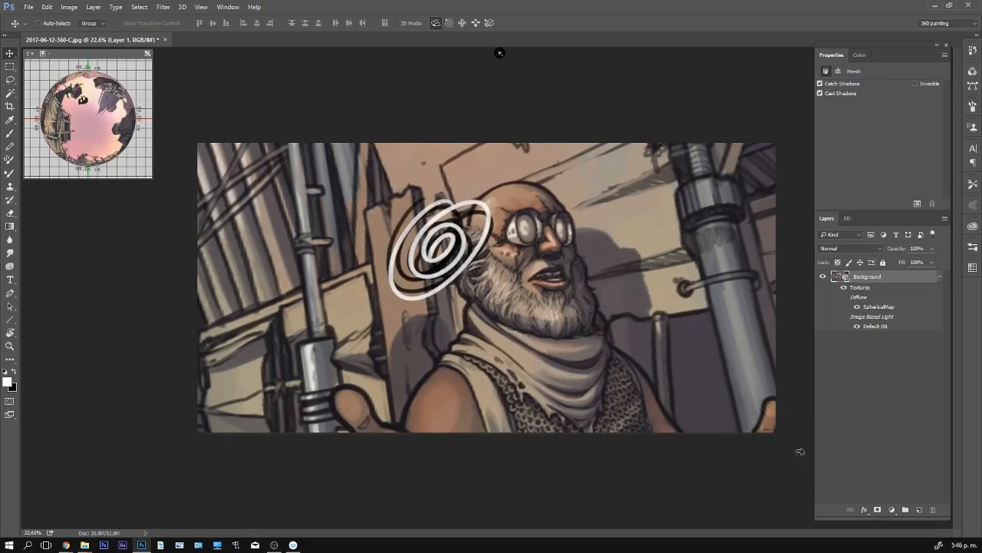
key("ctrl+e")
mouse_move(603, 276)
left_mouse_down()
mouse_move(637, 278)
mouse_move(622, 278)
left_mouse_up()
key("ctrl+alt+z")
key("ctrl+alt+z")
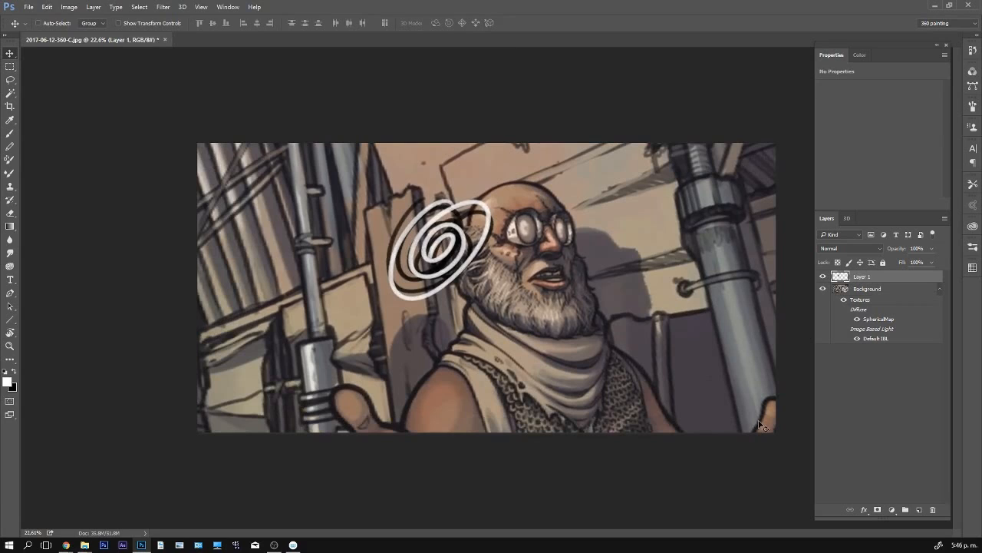
- Try merging the spirals' layer and the panorama selected together, move the merged image, and undo both changes
left_click(868, 292, "shift")
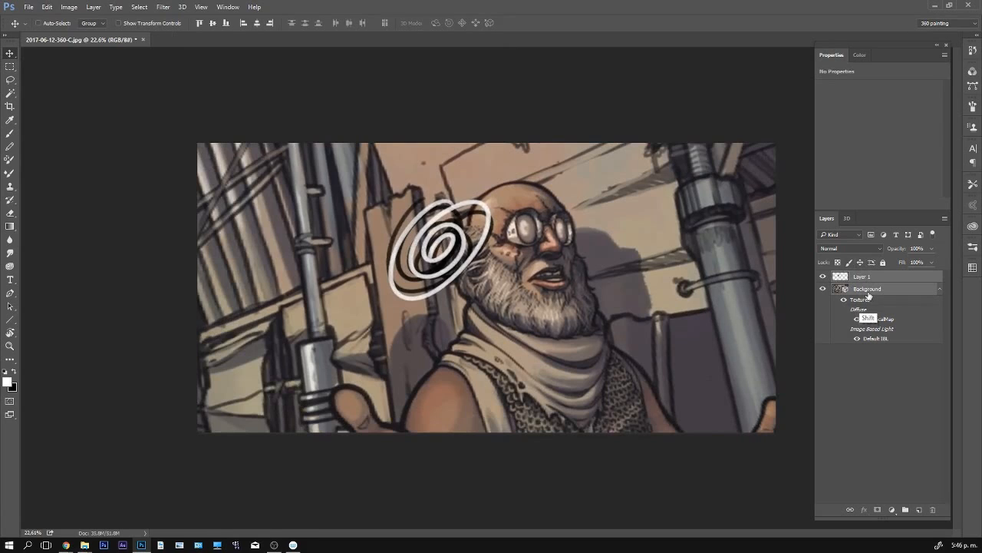
key("ctrl")
key("ctrl+e")
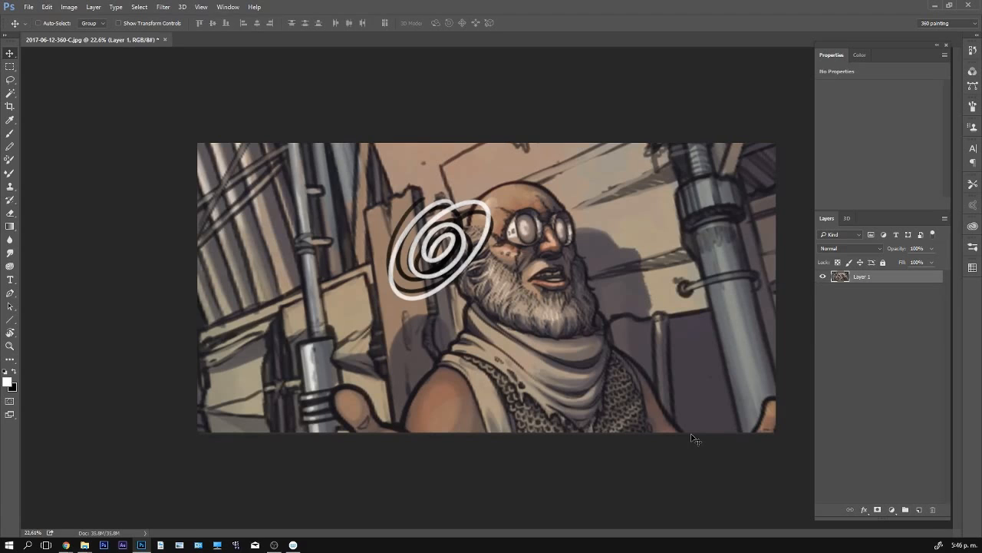
left_click_drag(672, 294, 516, 338)
key("ctrl+z")
key("ctrl+alt+z")
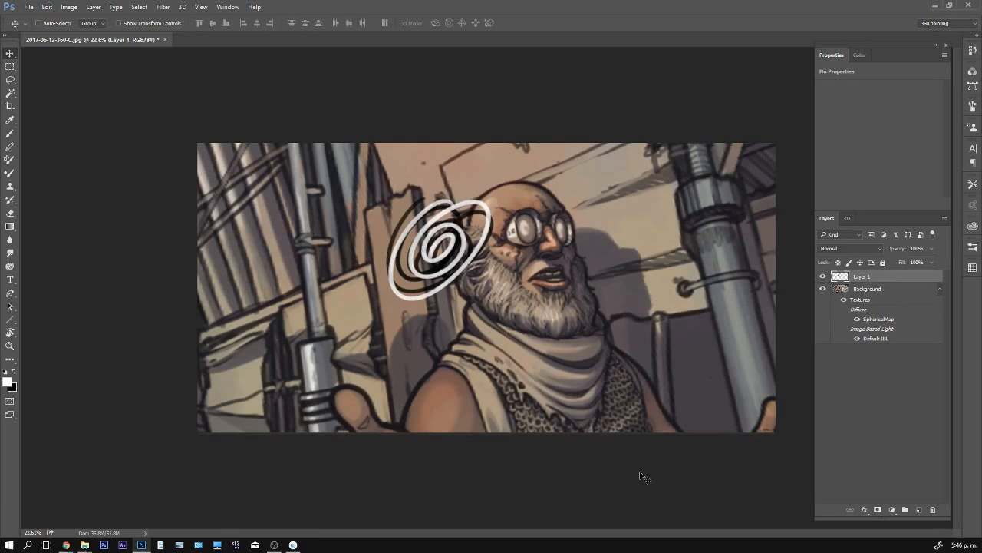
- Merge the spirals' layer down with the Merge Down command, undo the merge, and remove the spirals from the panorama
left_click(93, 7)
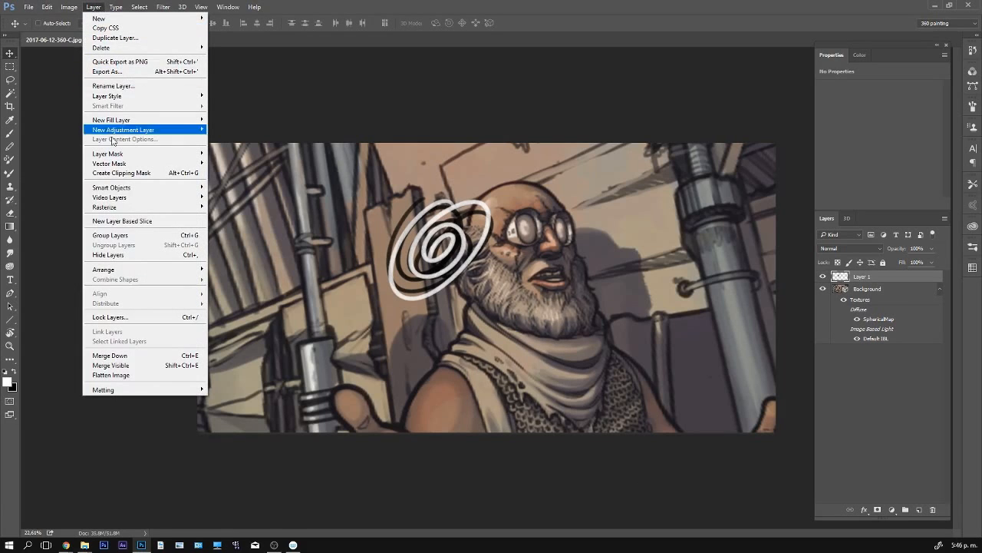
left_click(172, 355)
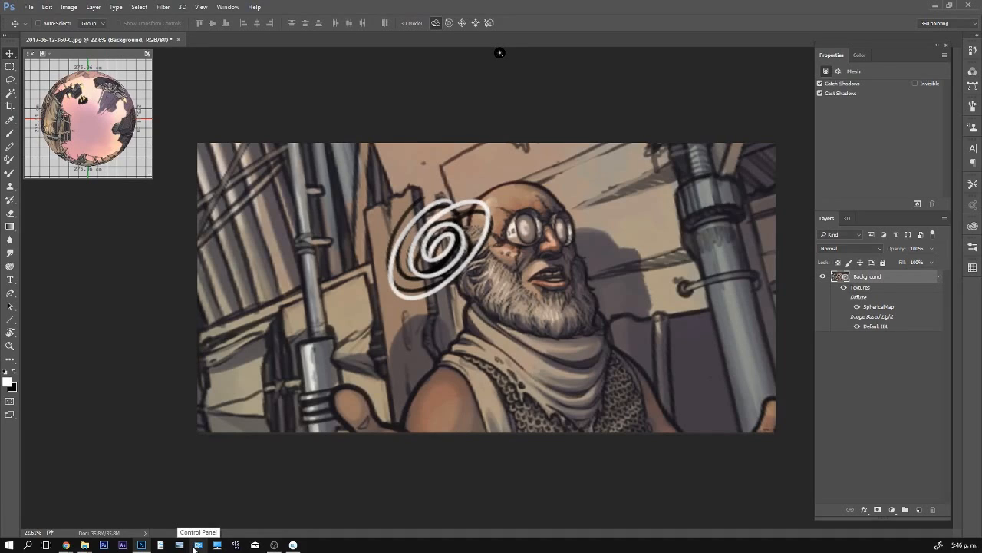
key("ctrl+alt+z")
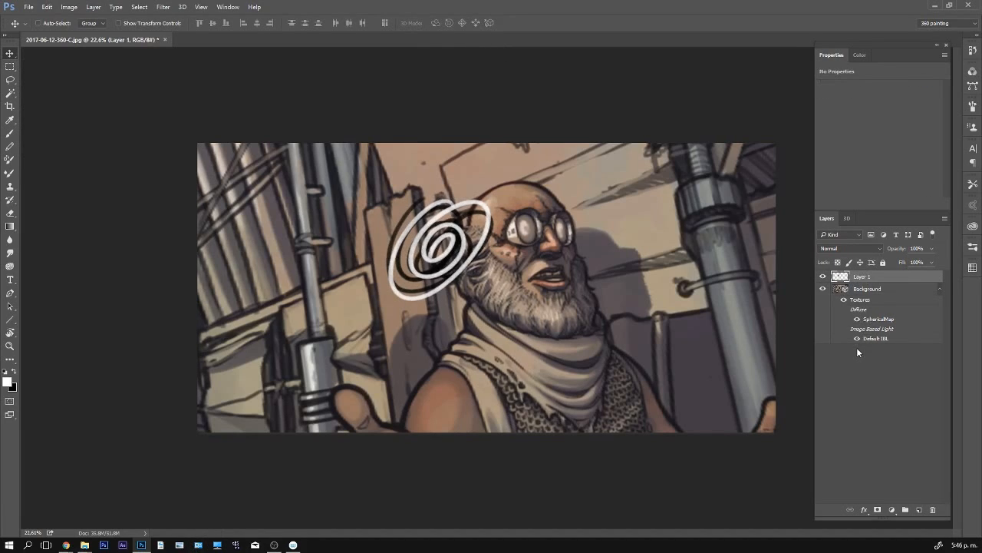
key("ctrl+shift+z")
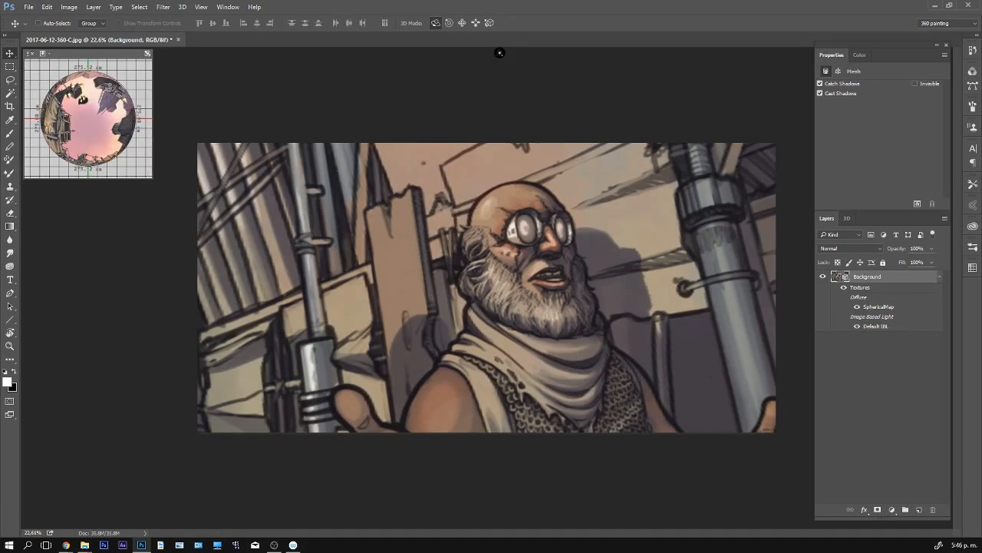
- Rotate the panorama to the woman in the headscarf and display the 3D scene's list of objects
key("alt+Tab")
left_click_drag(685, 339, 603, 302)
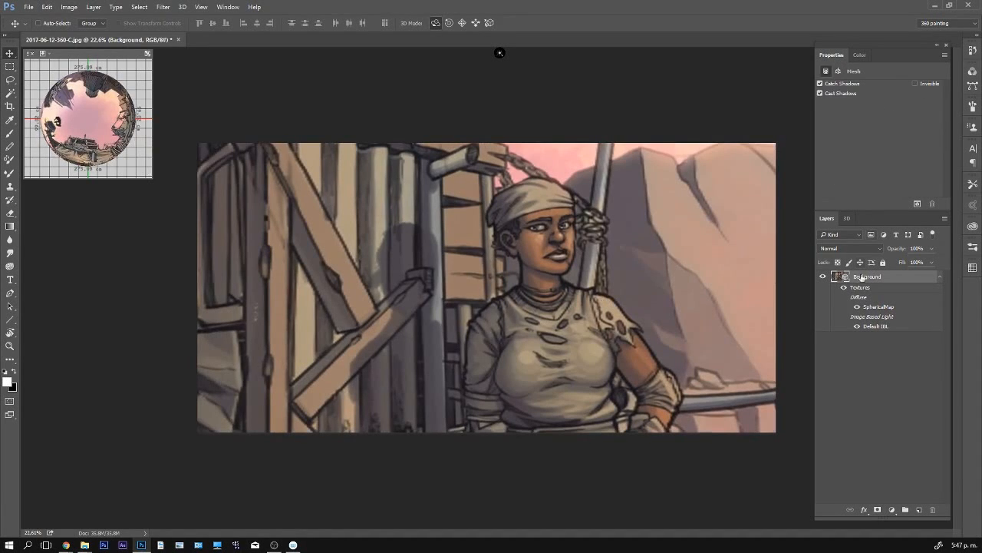
left_click(847, 218)
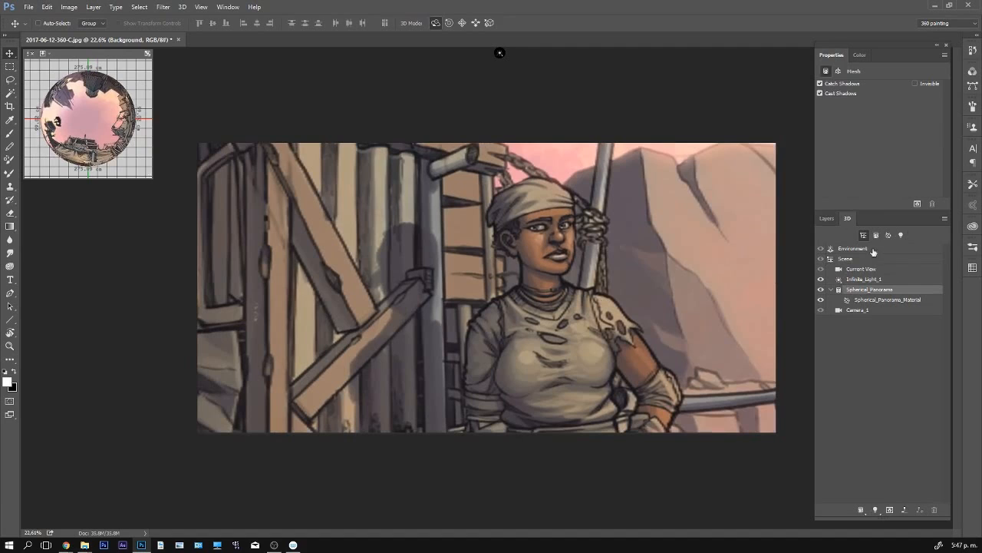
left_click(227, 8)
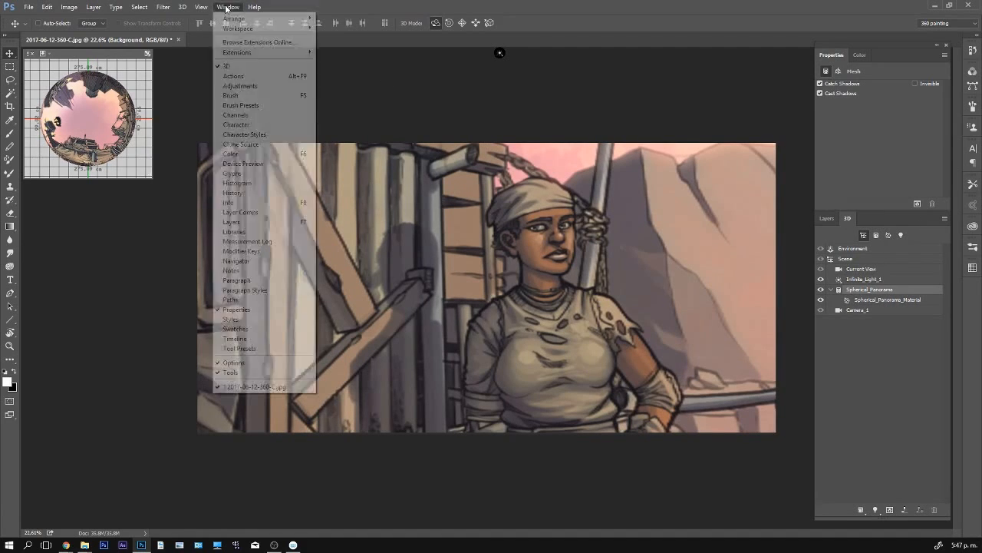
left_click(848, 218)
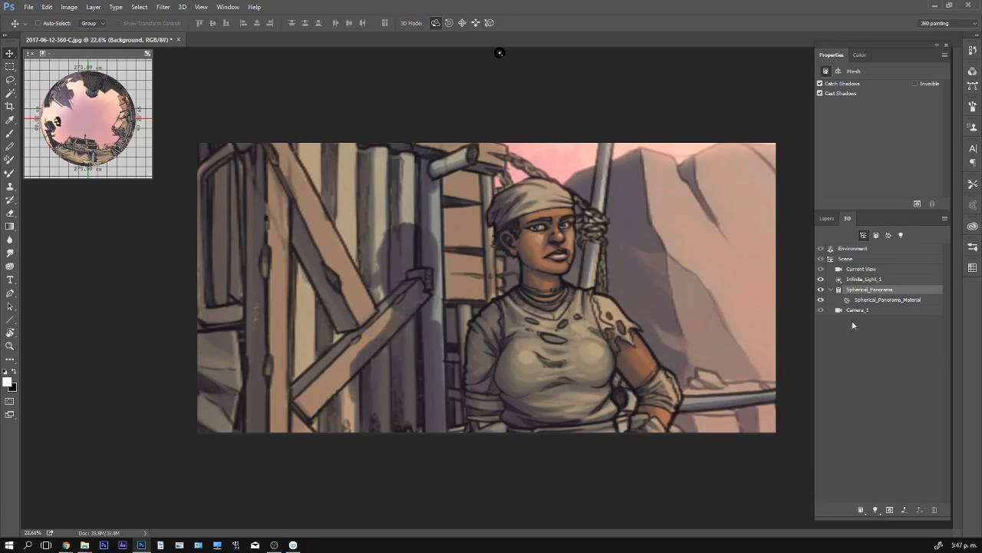
- Examine the properties of the current view, the spherical panorama mesh and its material
left_click(858, 268)
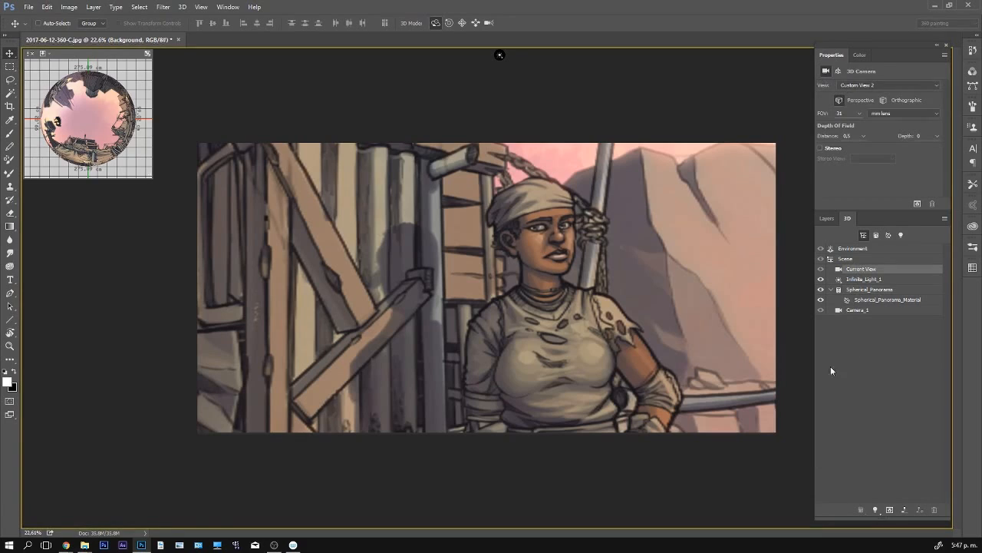
left_click(872, 289)
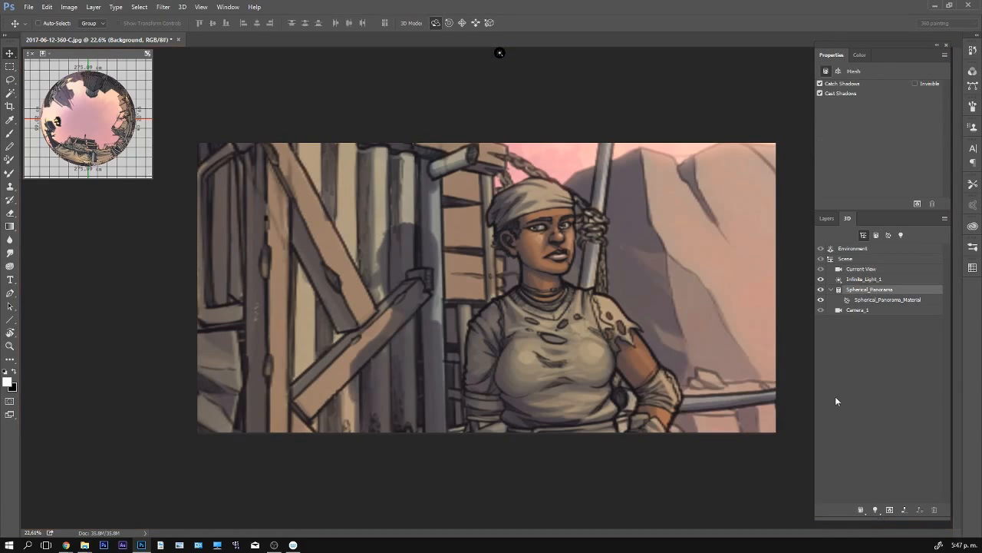
left_click(885, 300)
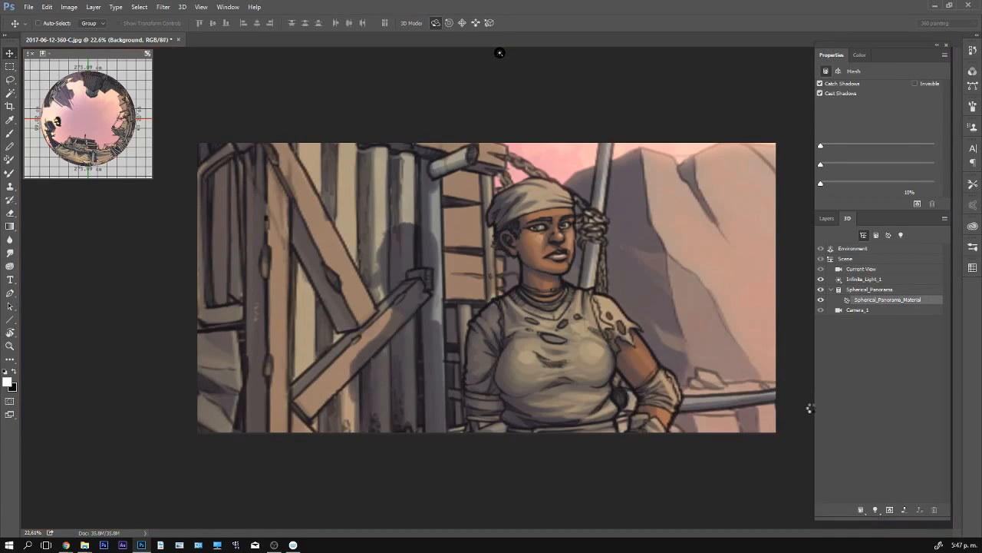
- Select the scene's Current View camera and set its field of view to a 1 mm lens
left_click(868, 270)
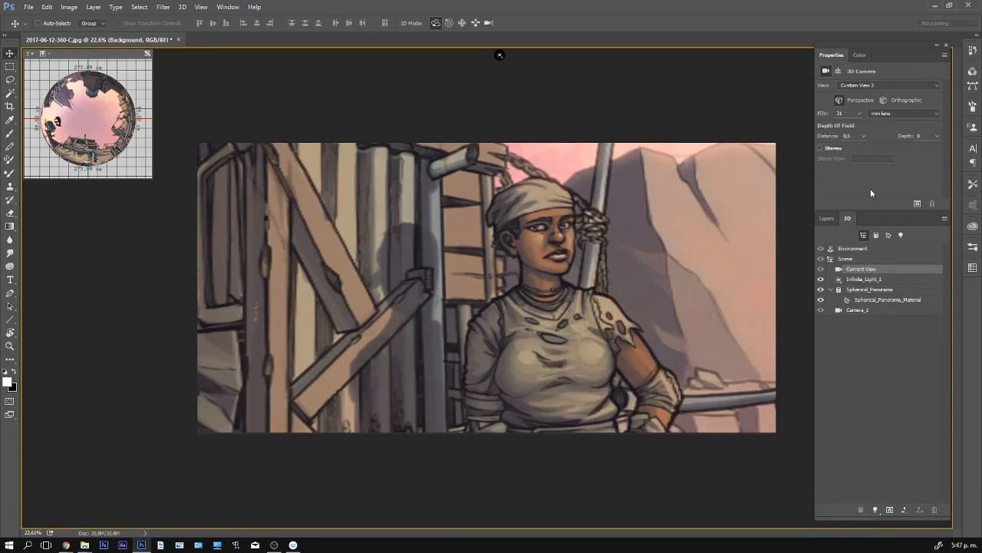
left_click(860, 114)
left_click_drag(857, 126, 855, 126)
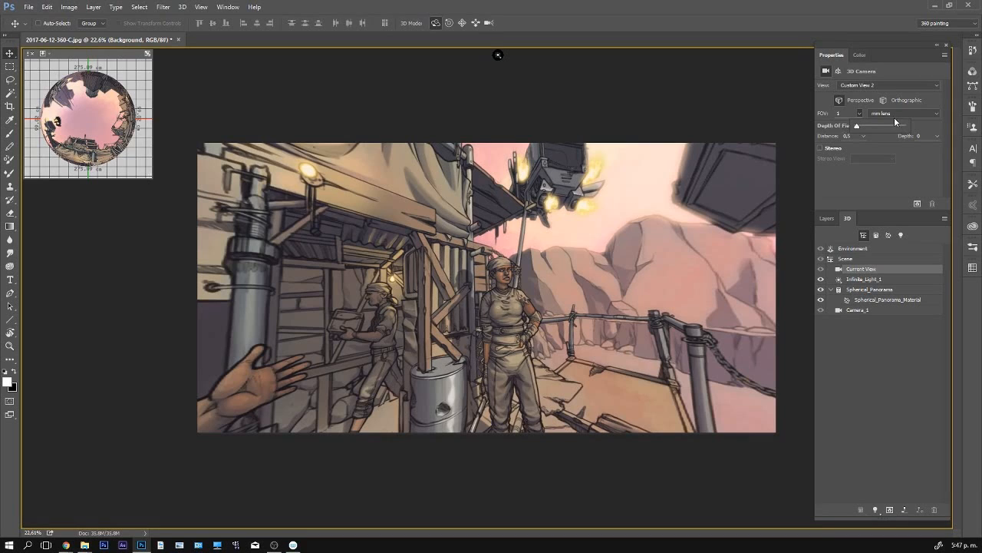
- Change the camera's field-of-view measure to horizontal and set it to 158.4°
left_click(917, 114)
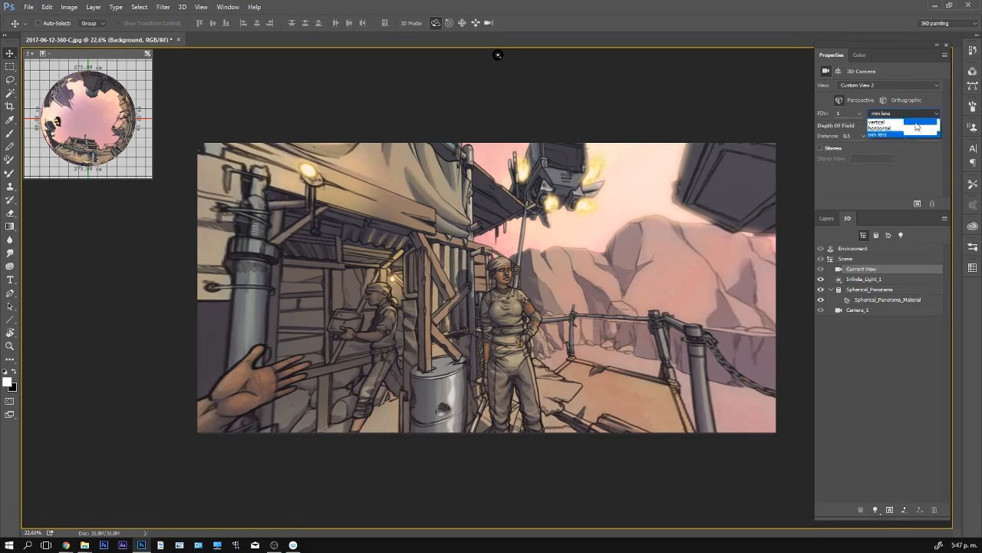
left_click(896, 127)
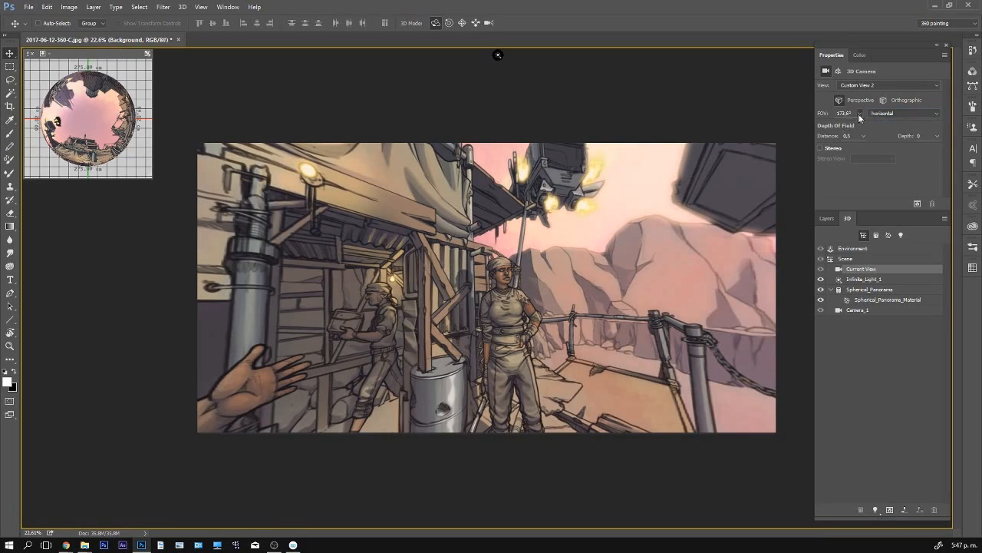
left_click(858, 113)
left_click_drag(869, 127, 843, 127)
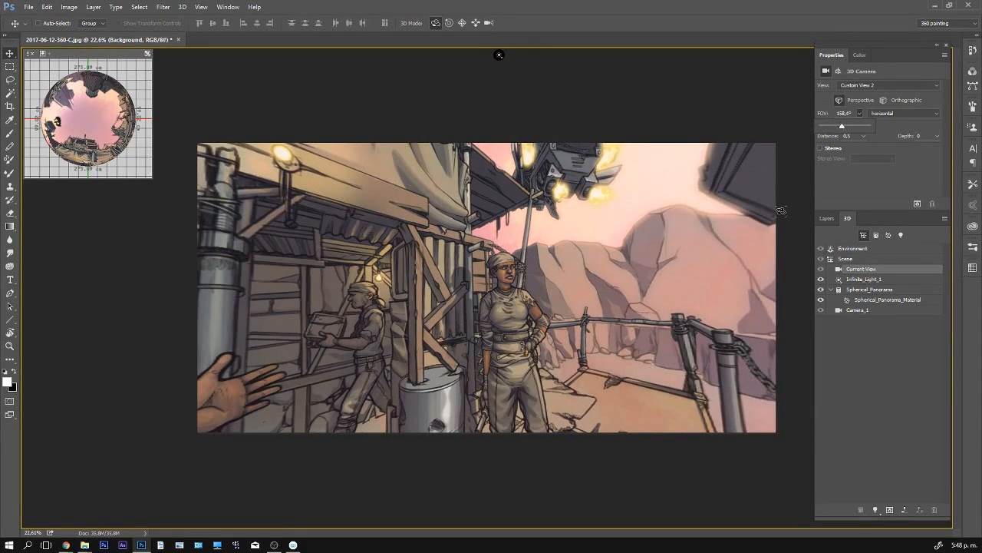
- Change the camera's field-of-view measure to mm lens and set it to 11
left_click(918, 116)
left_click(937, 116)
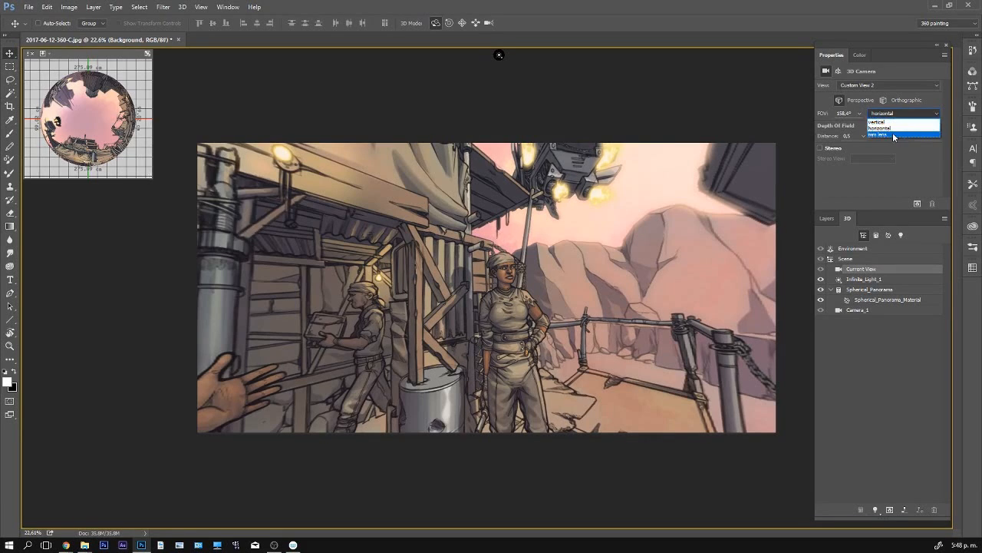
left_click(906, 135)
left_click(859, 113)
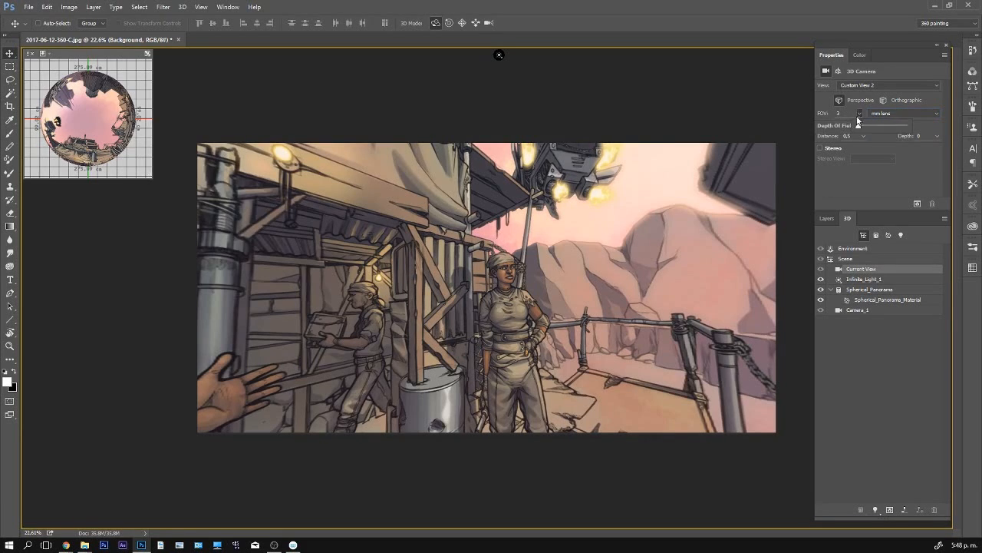
left_click_drag(858, 127, 853, 121)
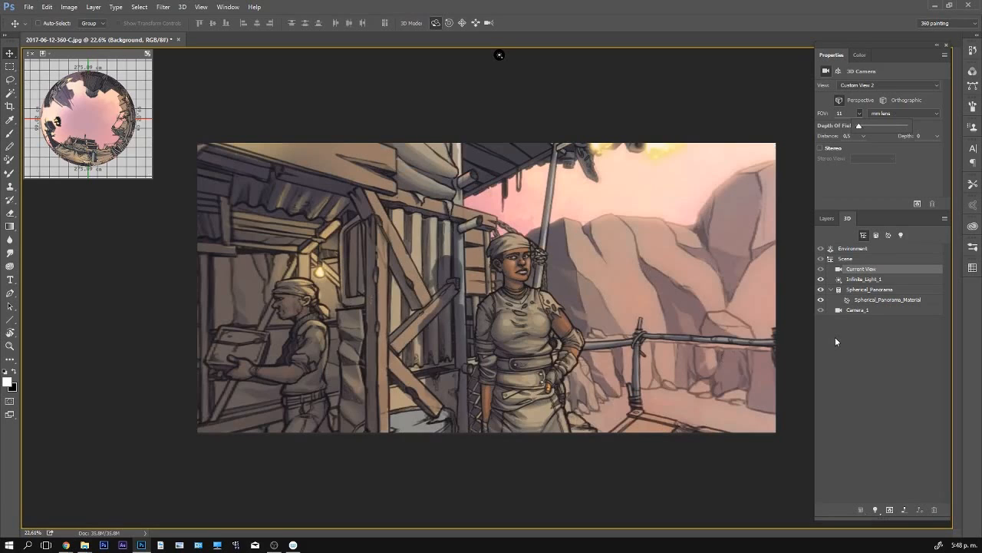
left_click(882, 172)
- Select the Spherical_Panorama mesh and rotate it to frame the woman in the headscarf and the man carrying the box
left_click(870, 290)
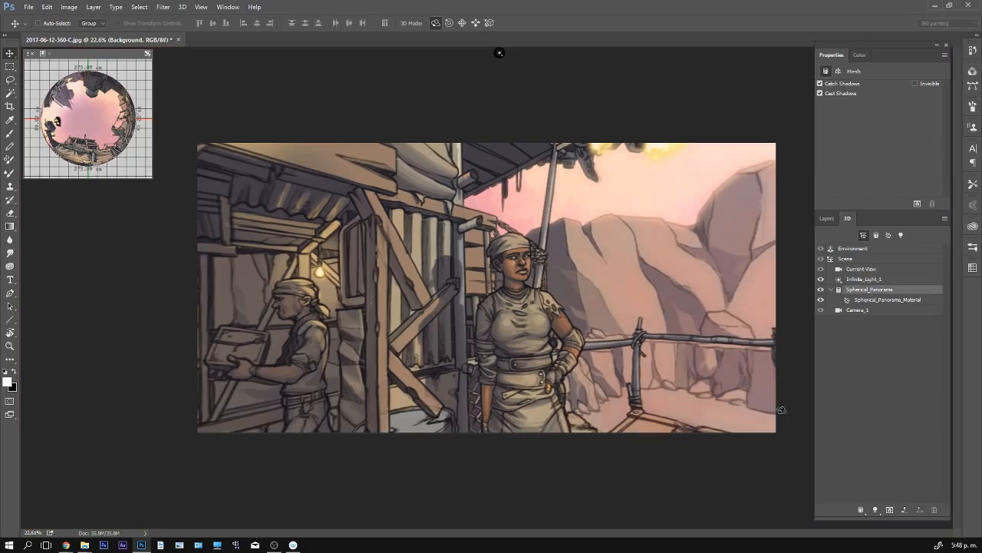
left_click_drag(559, 277, 709, 344)
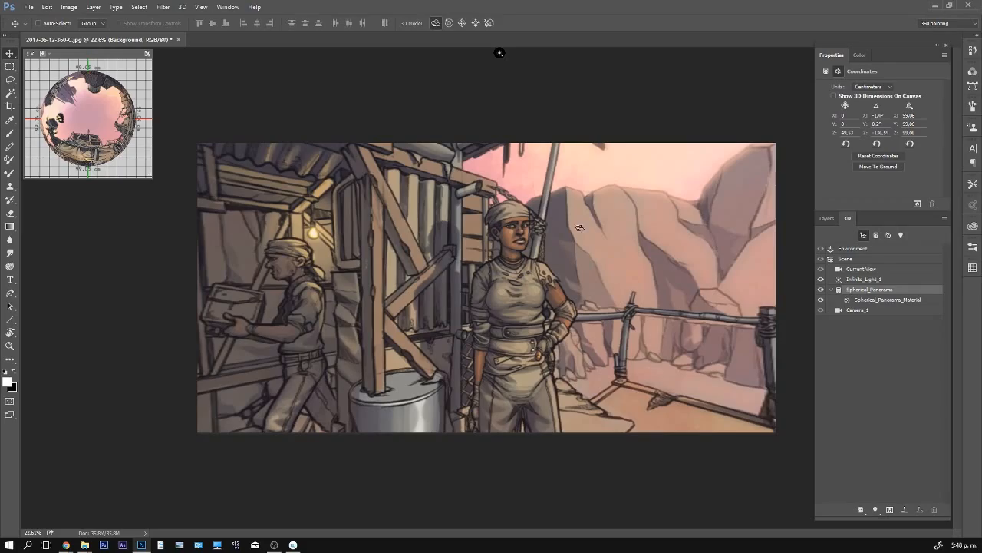
left_click_drag(725, 236, 581, 442)
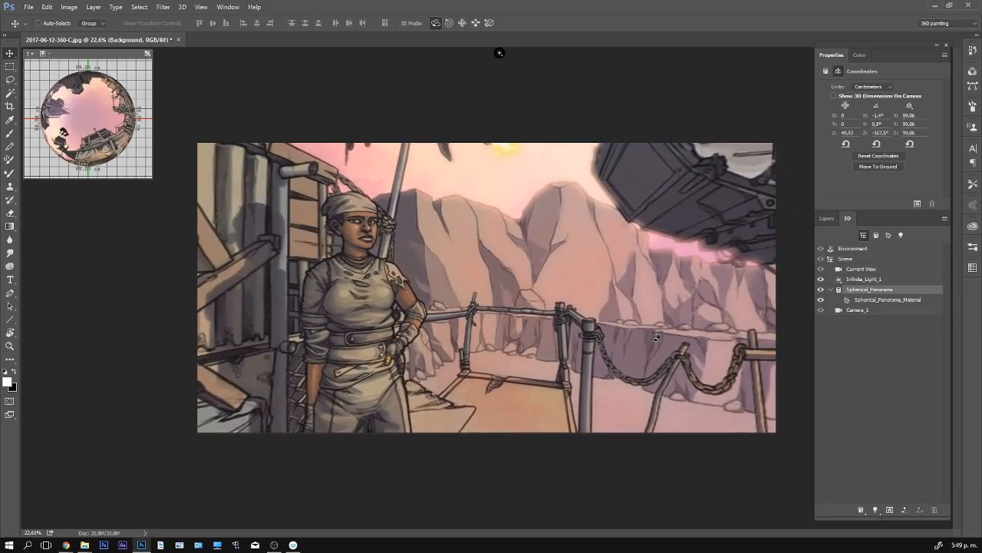
left_click_drag(603, 320, 522, 340)
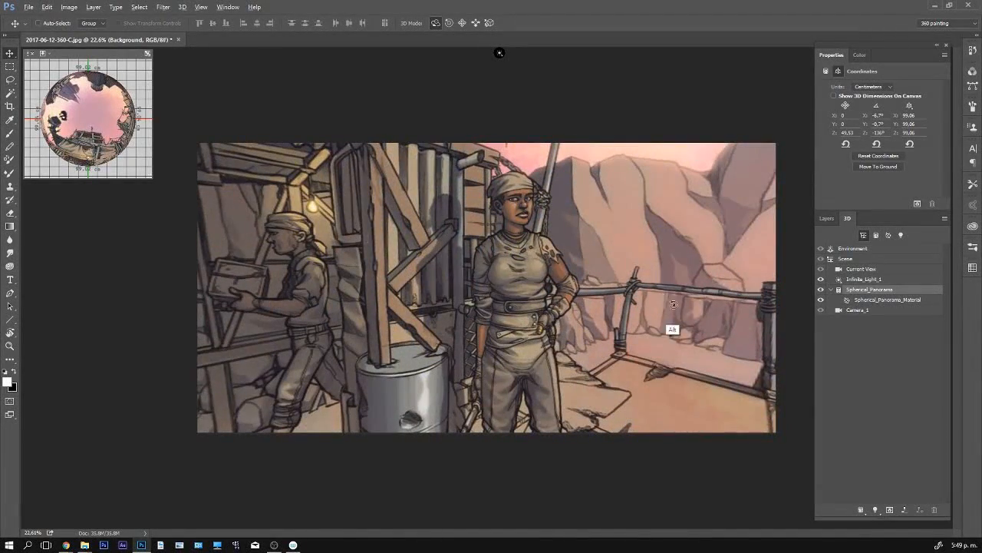
left_click_drag(673, 304, 660, 224)
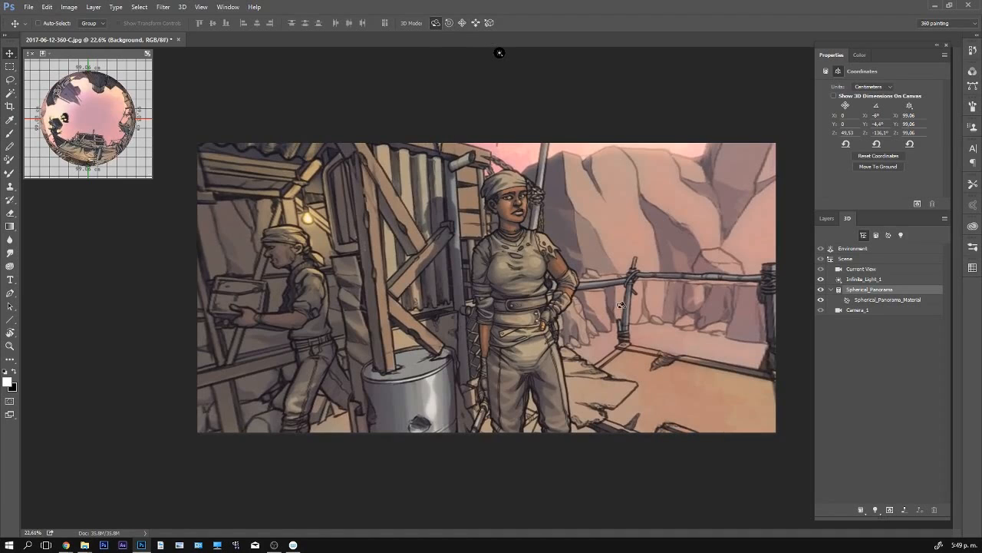
- Try rotating the panorama away from the woman in the headscarf and undo the rotations
key("ctrl")
left_click_drag(623, 309, 443, 281)
key("ctrl+z")
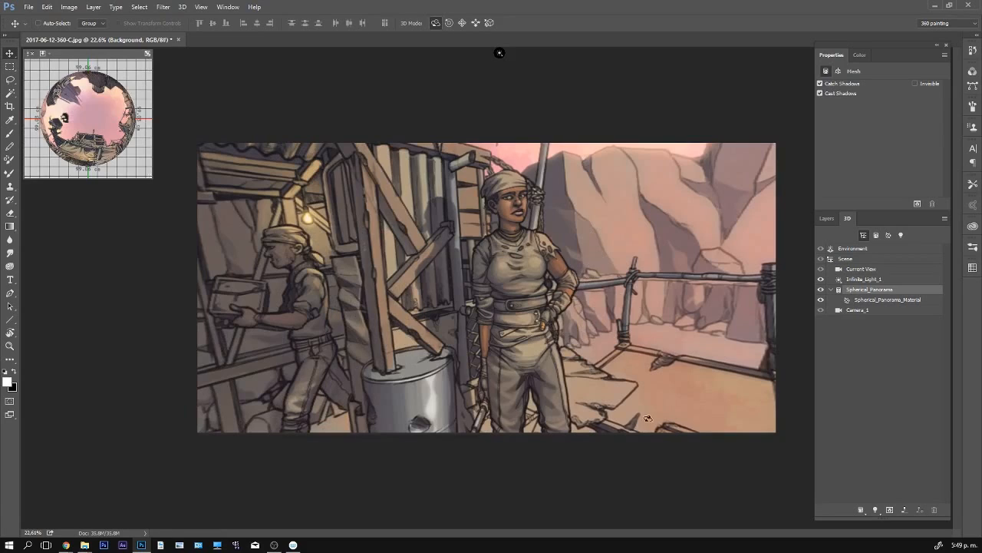
left_click_drag(516, 286, 760, 325)
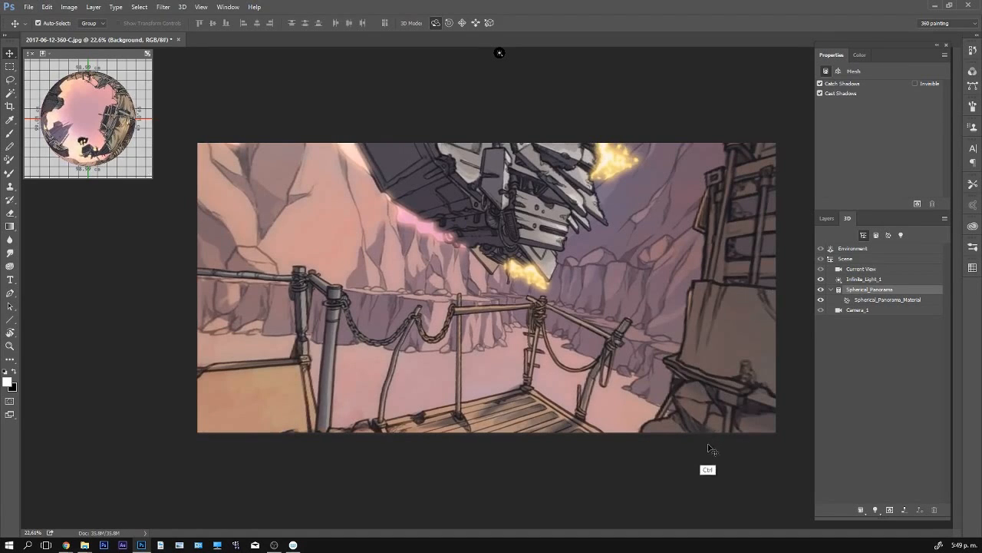
key("ctrl+z")
- Rotate the panorama to the flying ship and the wooden shed beside the rope railing, undoing any unwanted rotations
left_click_drag(553, 287, 724, 320)
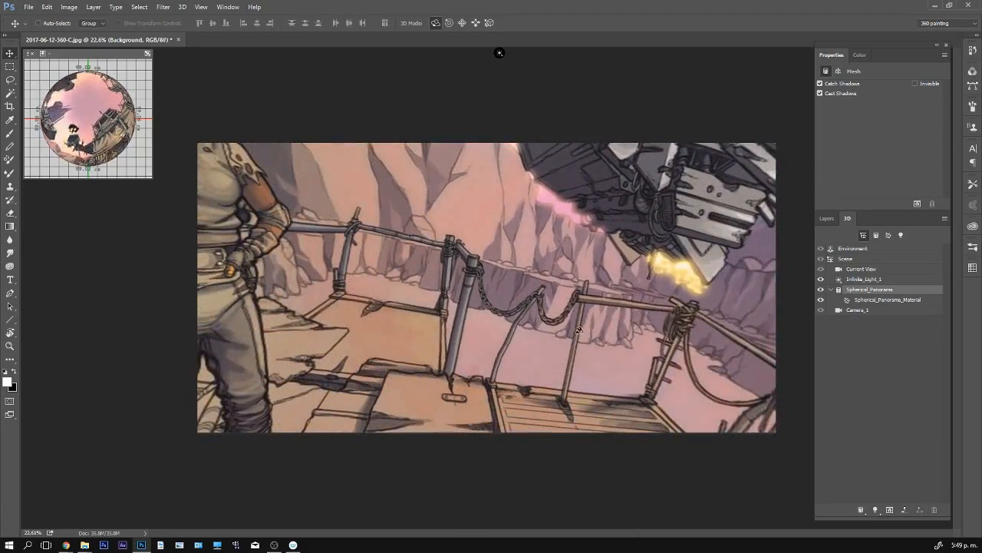
left_click_drag(579, 330, 711, 292)
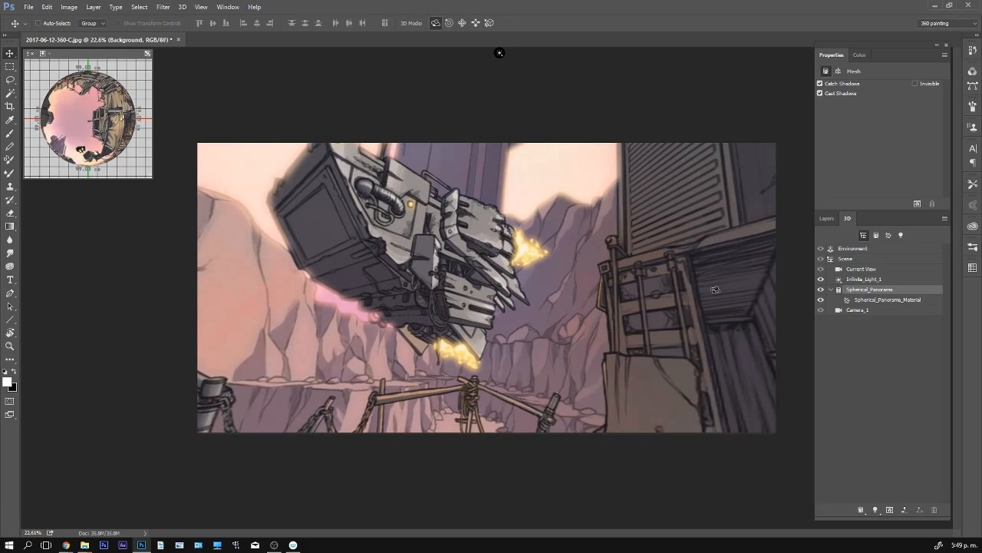
left_click_drag(590, 313, 333, 359)
left_click_drag(509, 300, 618, 254)
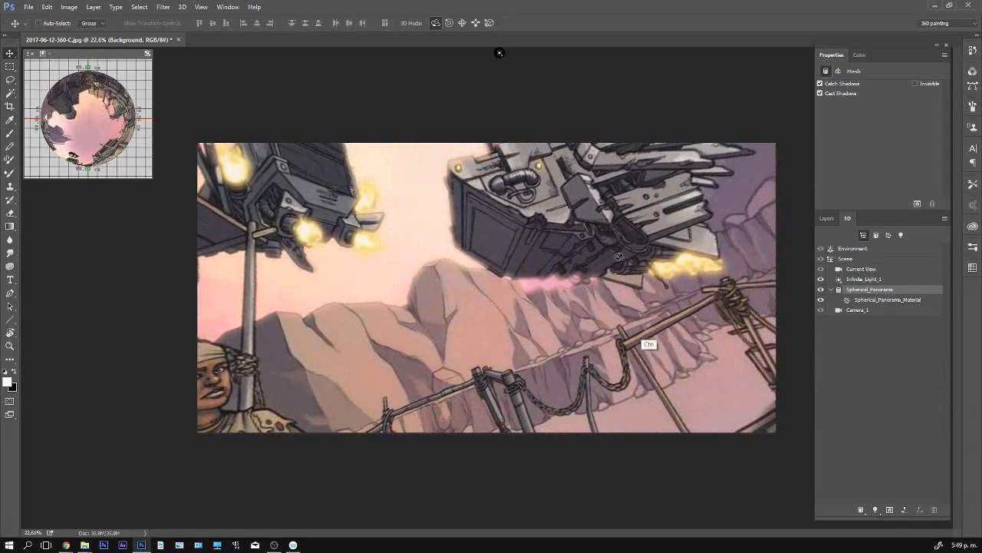
key("ctrl+alt+z")
key("ctrl+alt+z")
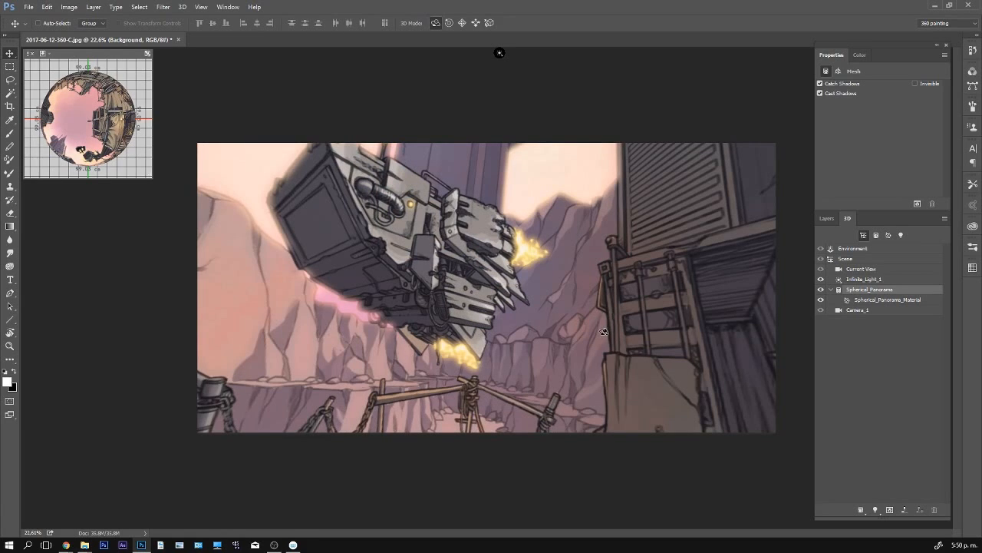
mouse_move(534, 314)
left_mouse_down()
mouse_move(541, 341)
mouse_move(549, 325)
left_mouse_up()
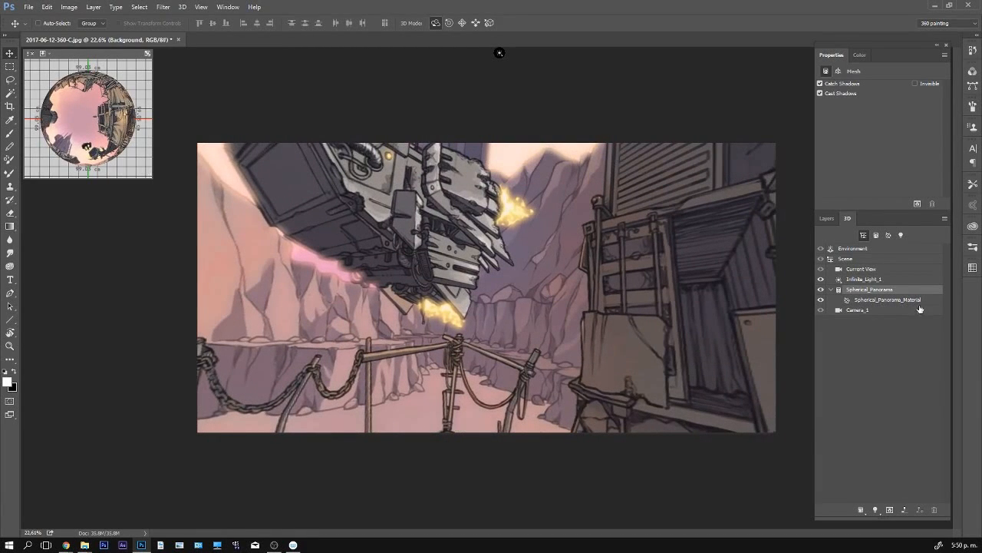
- Open the diffuse texture of Spherical_Panorama_Material for editing as a separate document and show its layers
left_click(894, 301)
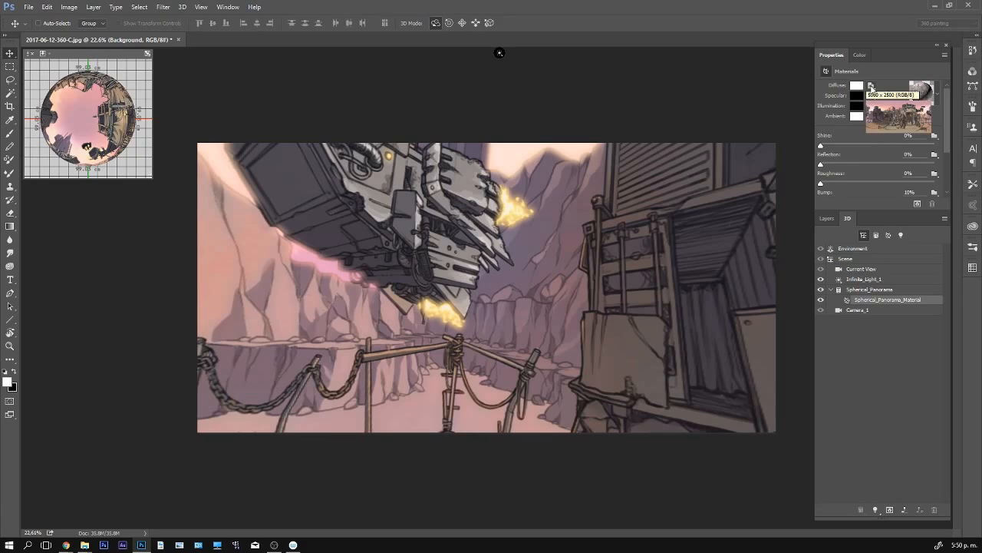
left_click(871, 86)
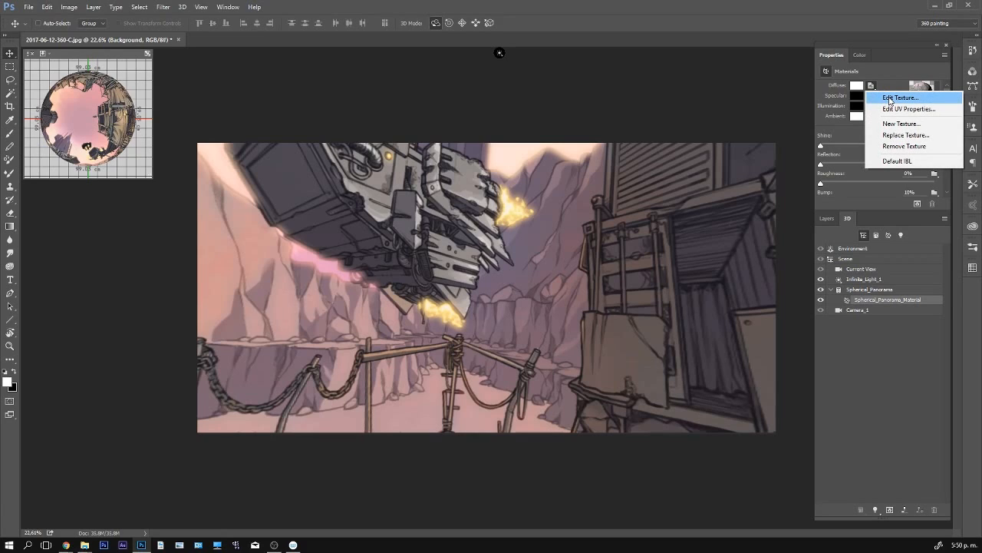
left_click(890, 98)
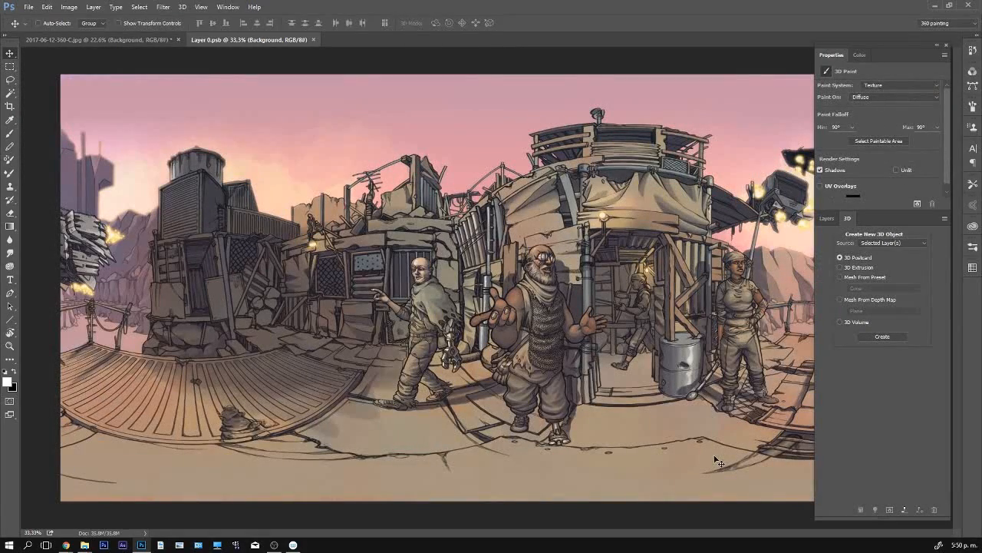
key("z")
left_click_drag(716, 356, 701, 360)
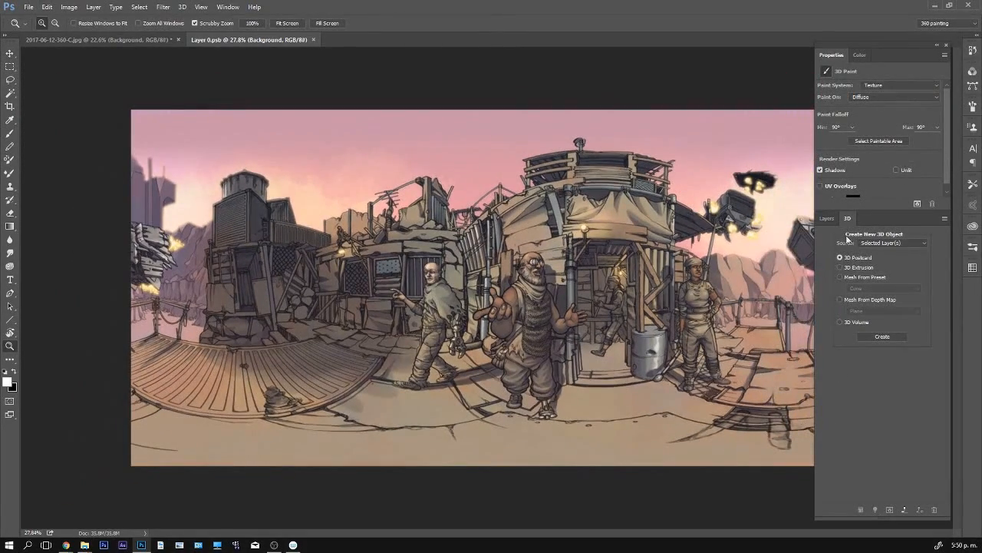
left_click(827, 218)
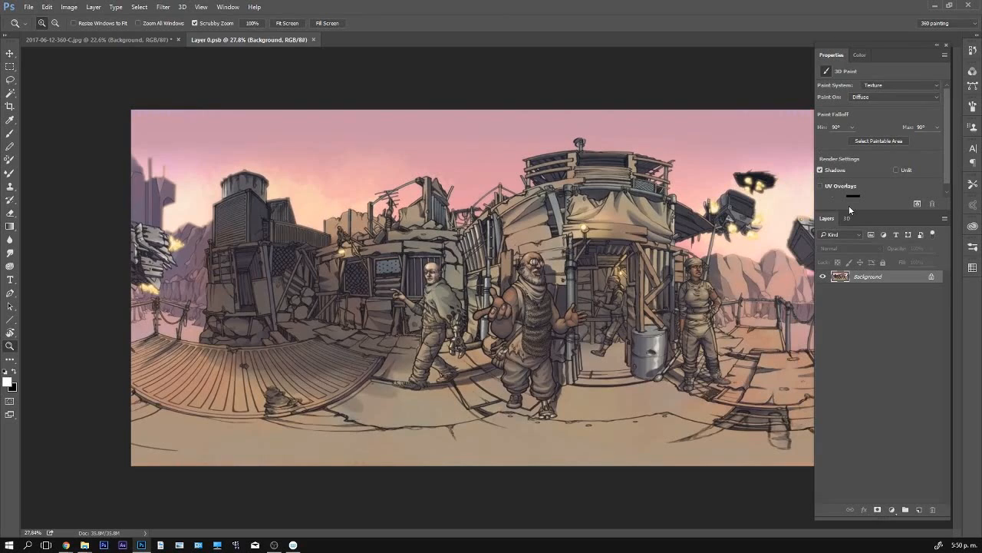
- Compare the 3D panorama document with its flat texture document, ending on the texture
left_click(150, 38)
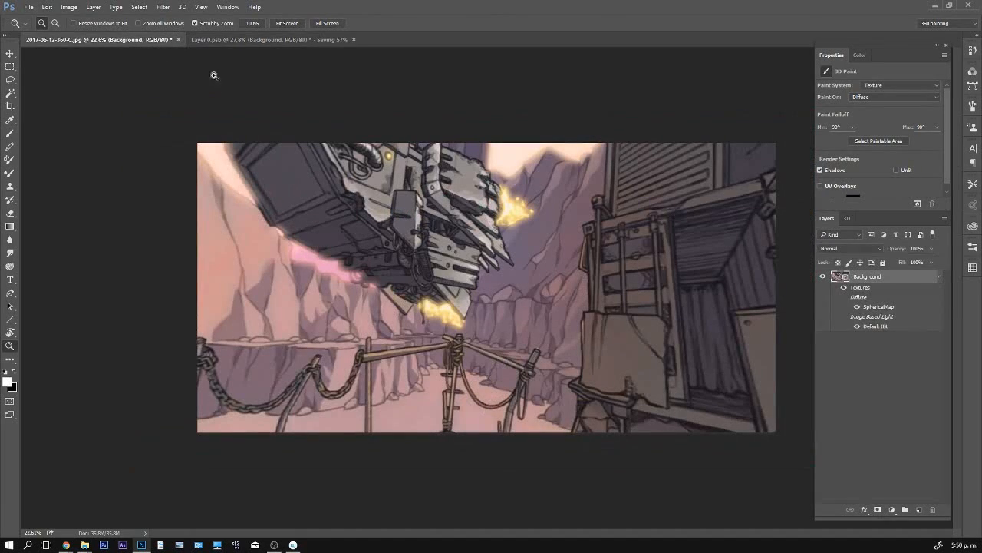
left_click(242, 40)
left_click(148, 42)
left_click(231, 42)
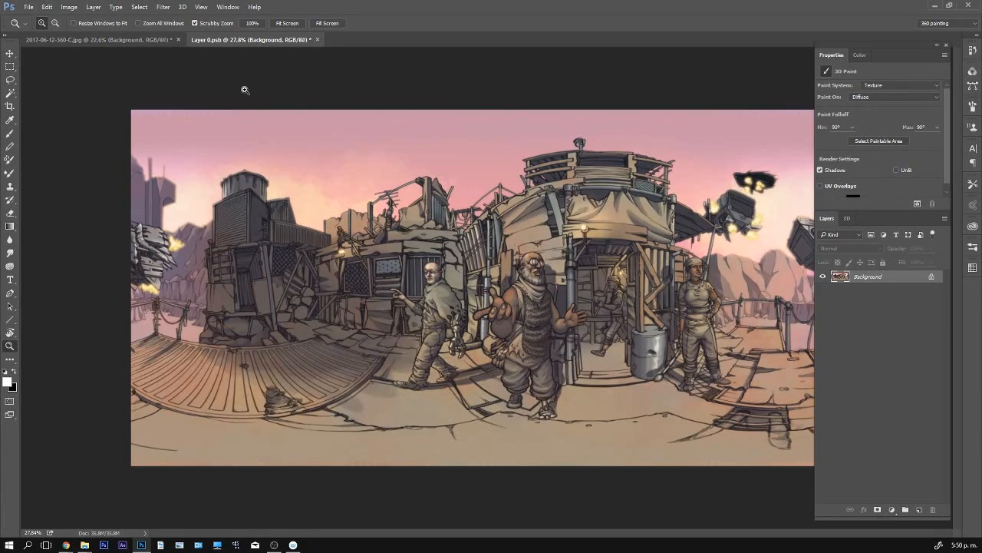
- Paint a white wavy brush stroke across the full width of the flat texture and save it
key("b")
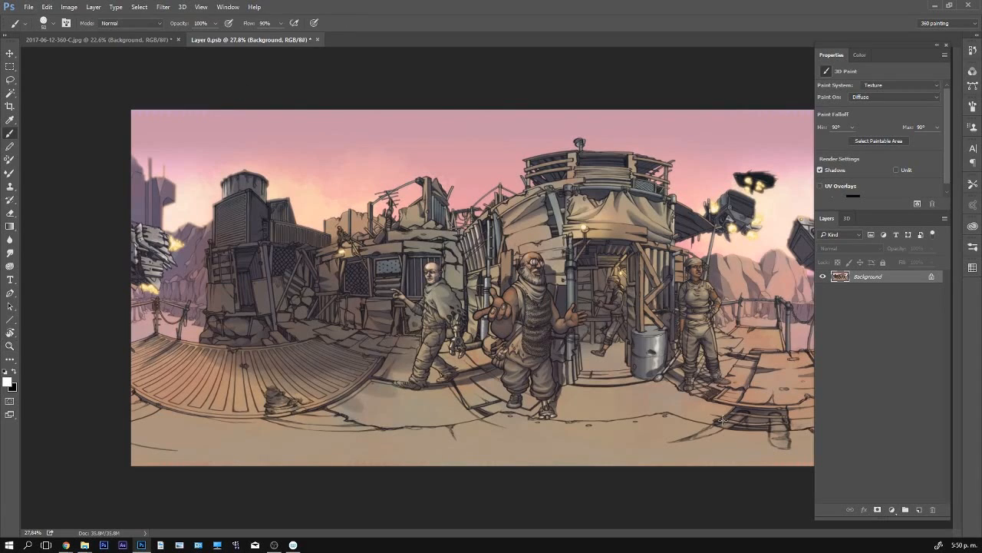
mouse_move(185, 264)
left_mouse_down()
mouse_move(363, 317)
mouse_move(614, 228)
mouse_move(733, 313)
mouse_move(887, 236)
left_mouse_up()
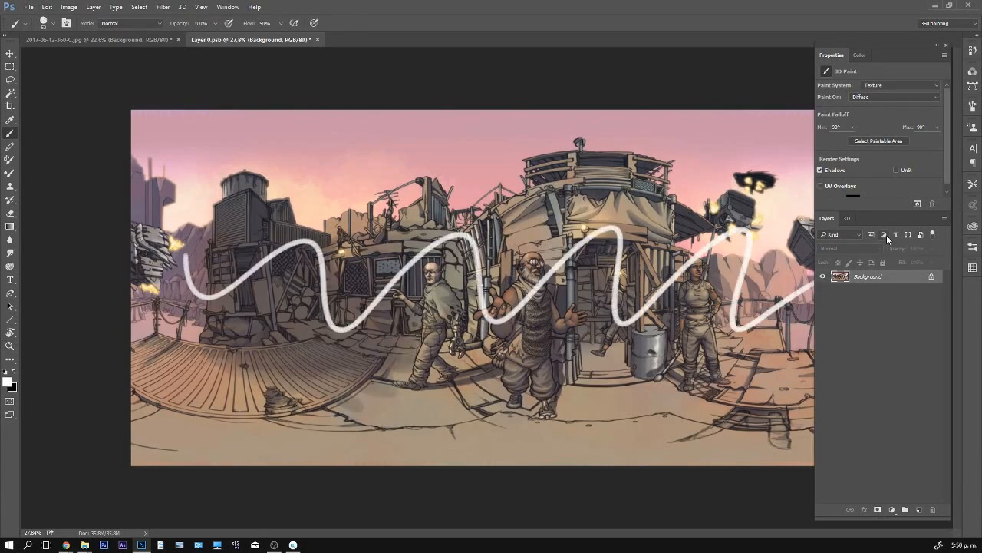
key("ctrl+s")
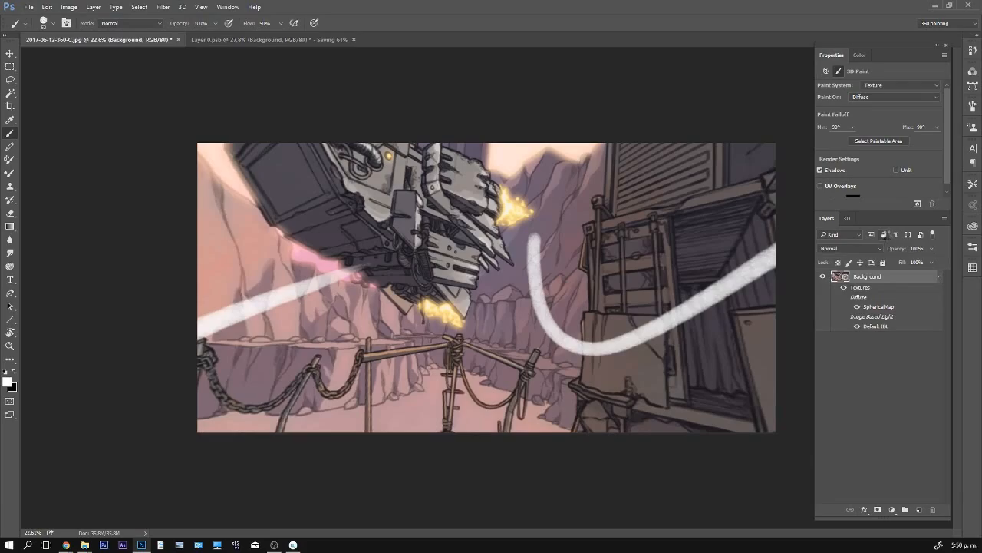
- Rotate the 3D panorama to examine how the white stroke wraps around the scene
key("v")
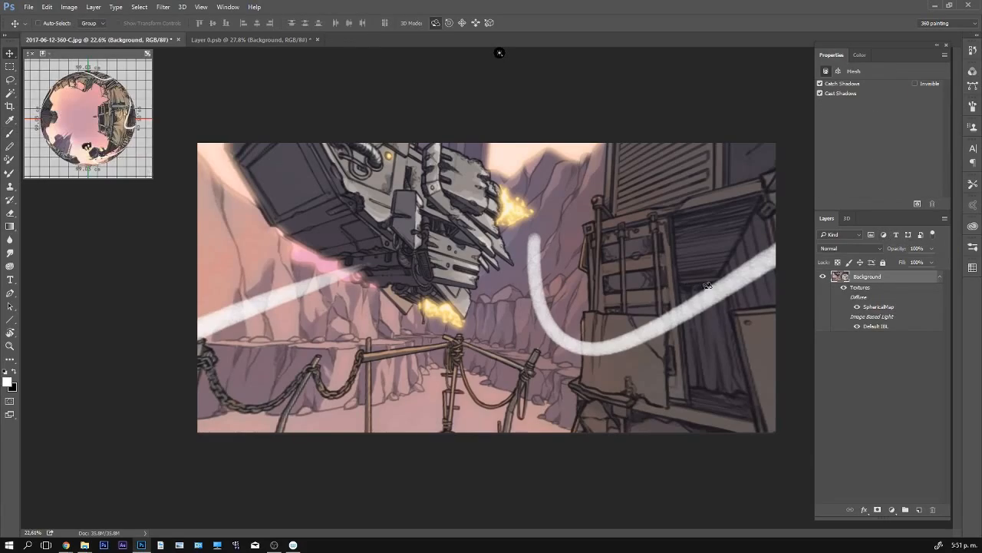
left_click_drag(707, 286, 801, 275)
left_click_drag(580, 301, 803, 309)
left_click_drag(591, 282, 773, 320)
left_click_drag(645, 299, 708, 260)
- Return to the texture document, undo the white wavy stroke and save the texture
key("ctrl+Tab")
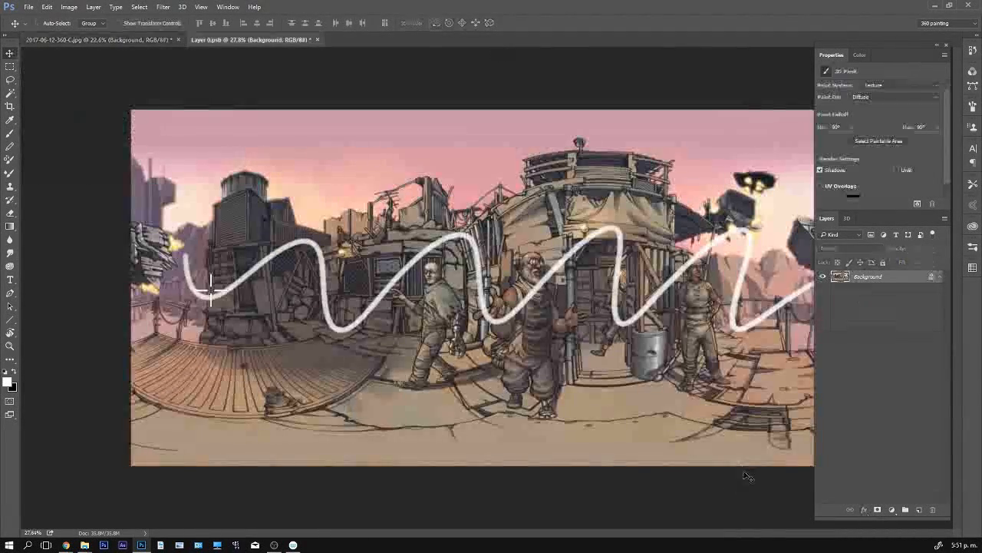
key("ctrl+z")
key("ctrl+s")
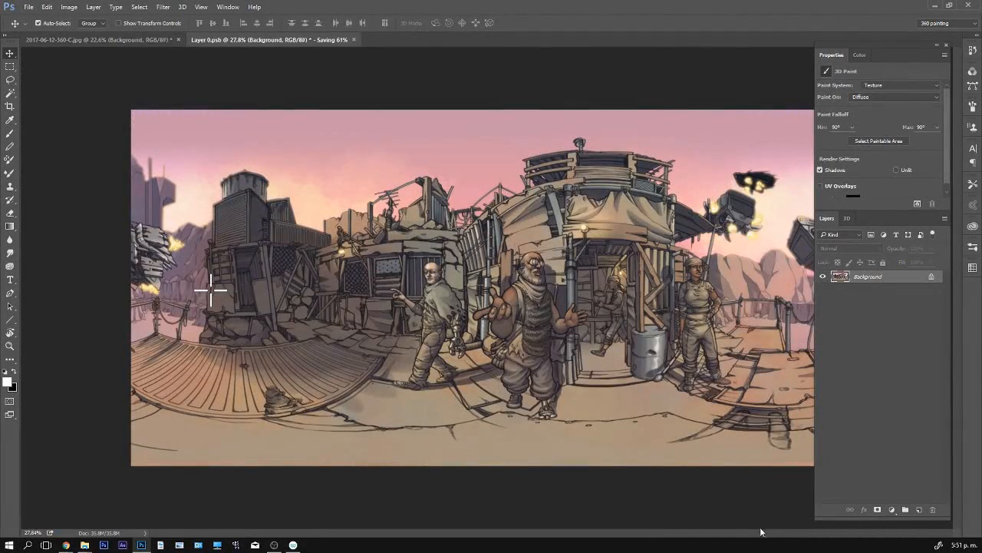
- Go back to the 3D panorama and rotate it to check the updated texture around the scene
key("ctrl+Tab")
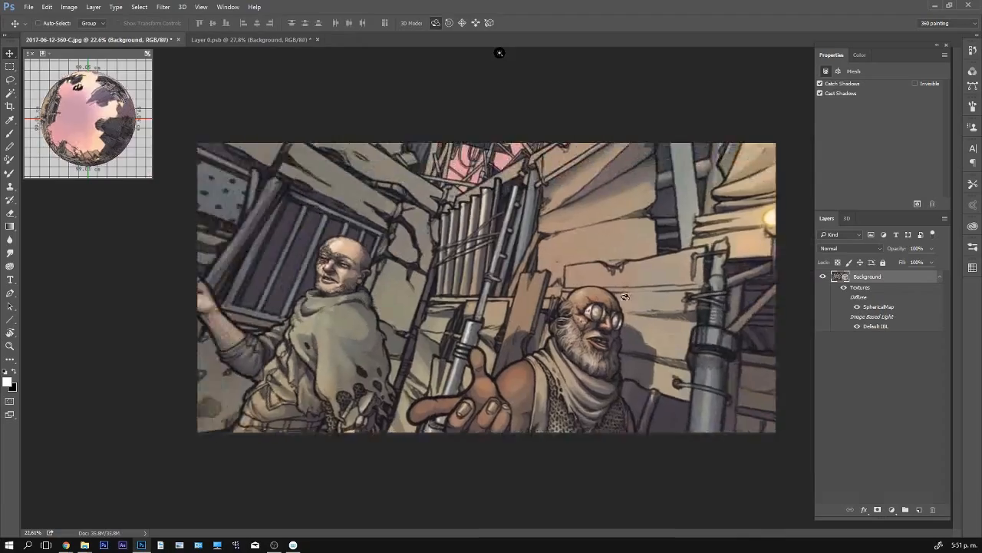
left_click_drag(625, 297, 265, 277)
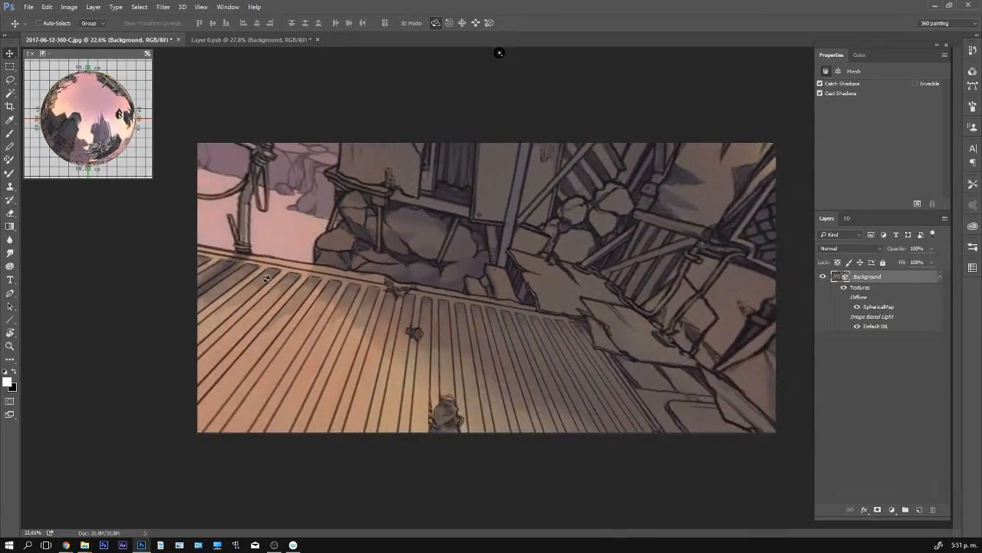
left_click_drag(513, 310, 453, 377)
- Switch repeatedly between the flat texture and the 3D panorama to compare them, with the Brush tool active
key("ctrl+Tab")
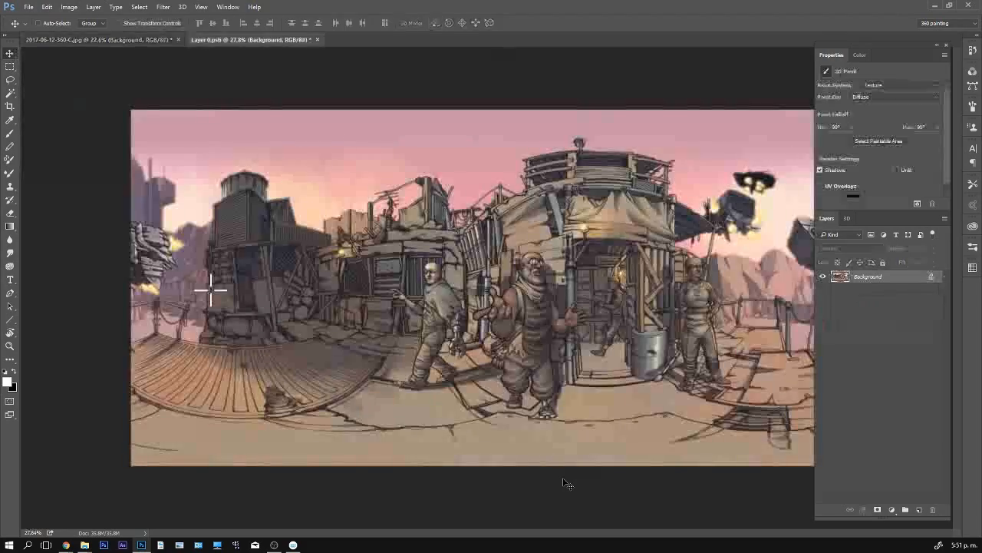
key("b")
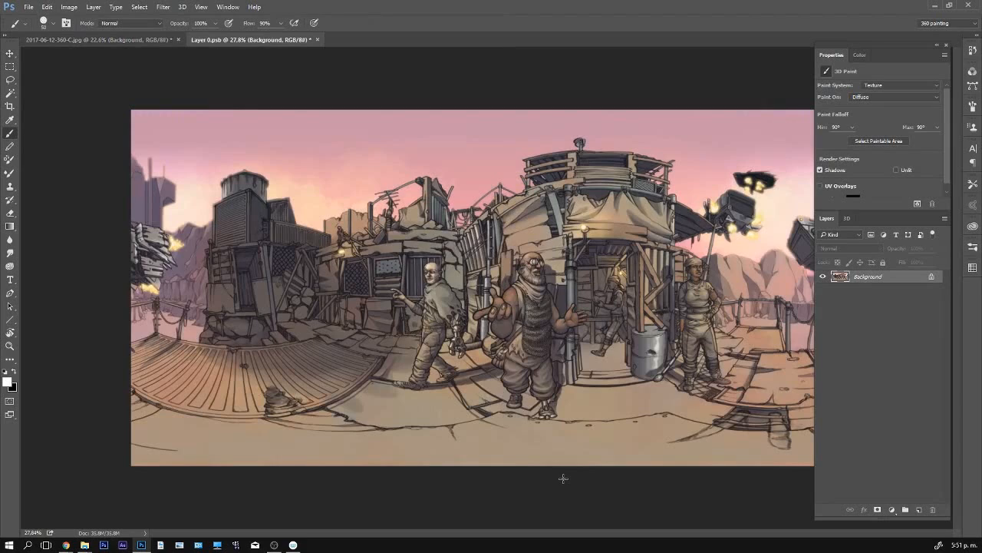
key("ctrl+Tab")
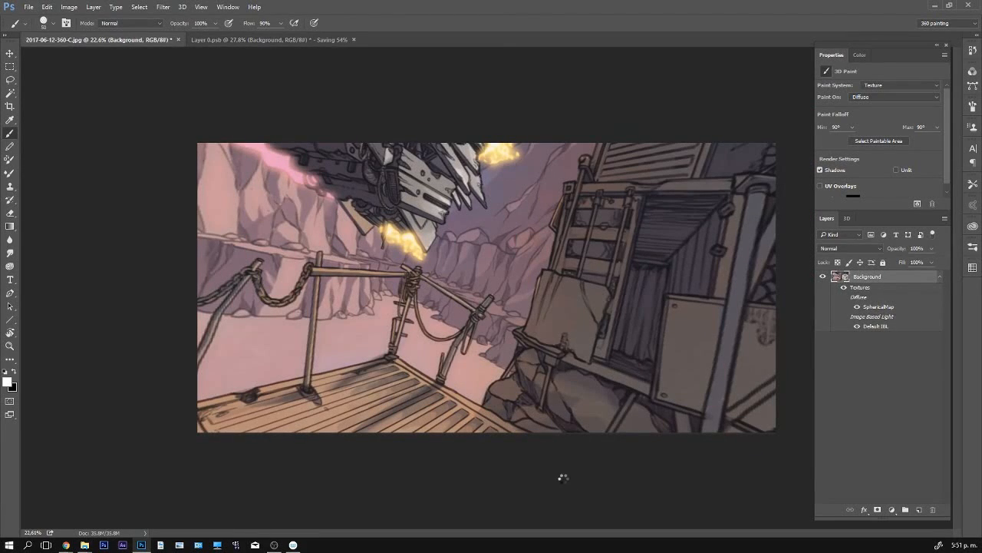
key("ctrl+Tab")
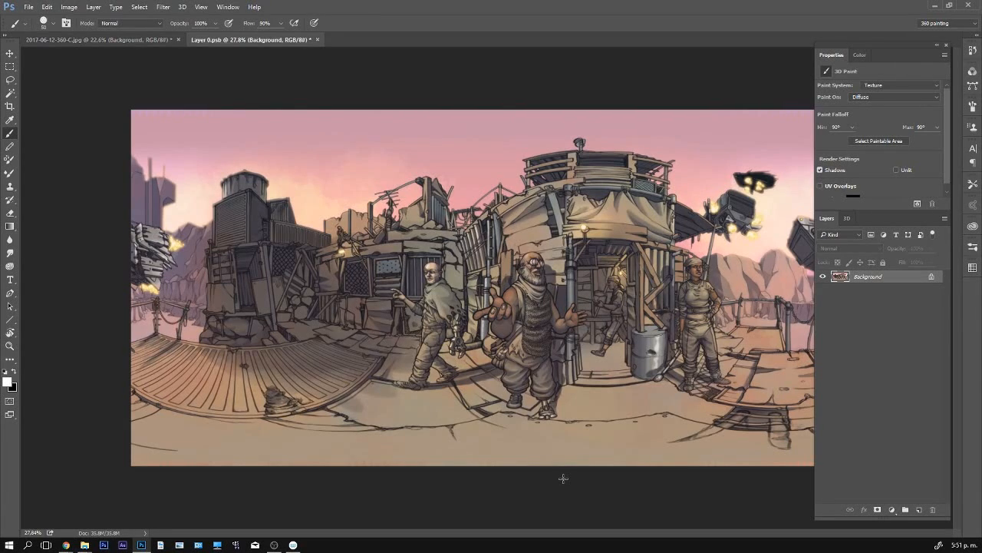
key("ctrl+Tab")
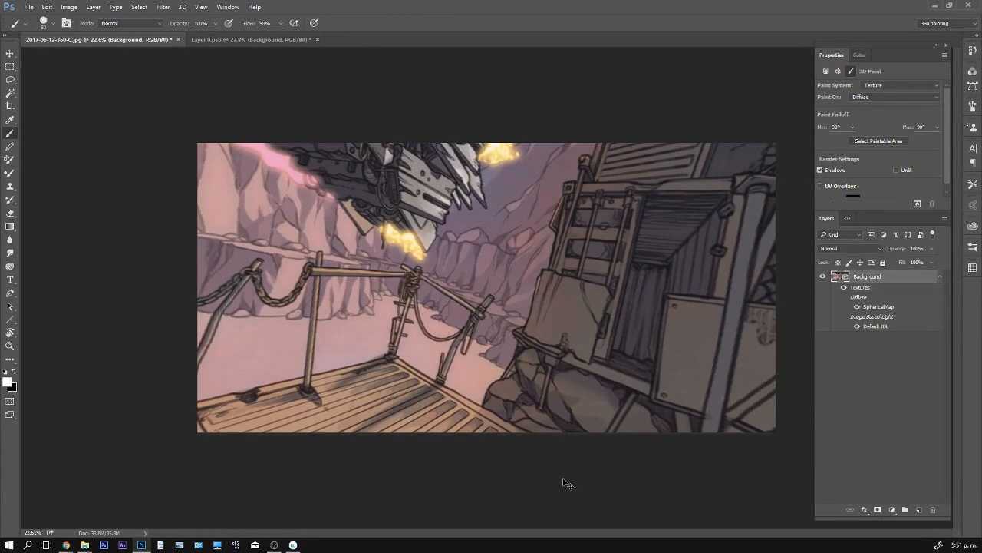
key("ctrl+Tab")
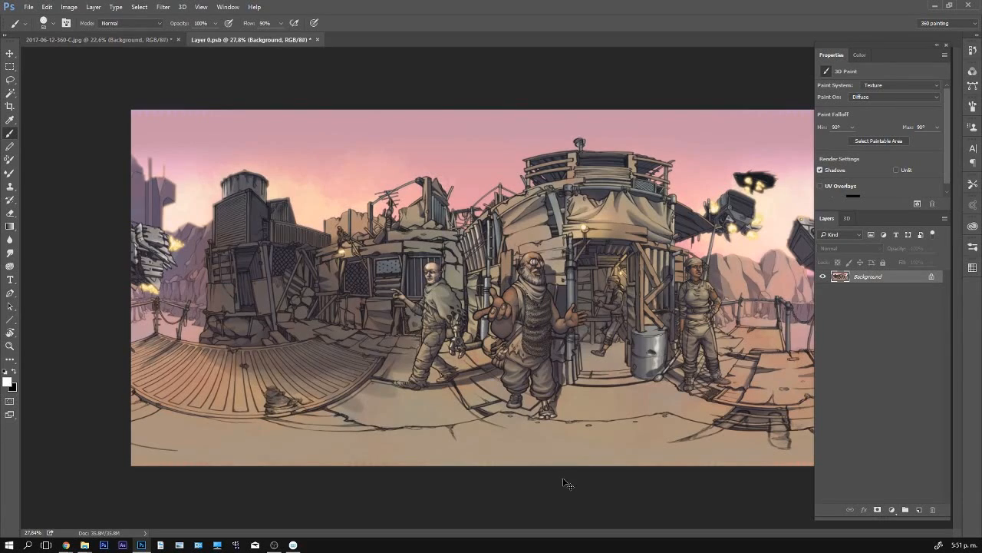
key("ctrl+Tab")
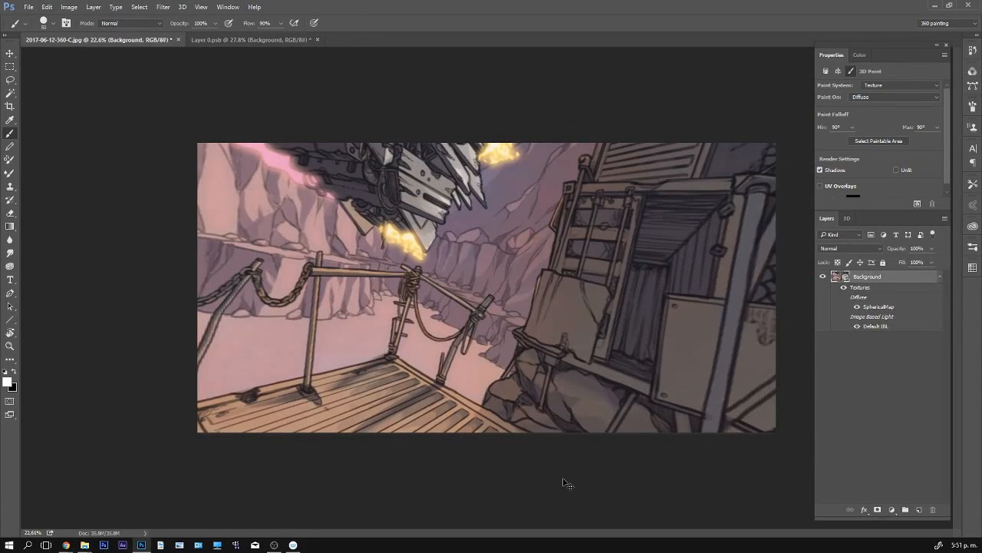
key("ctrl+Tab")
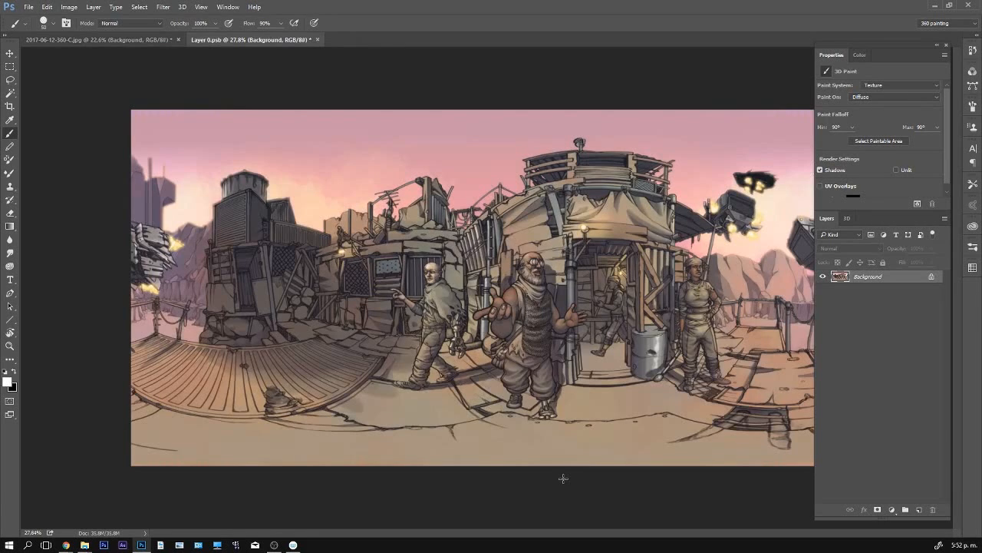
- Return to the flat texture, paint a white wavy stroke across the central figures, and save the texture
key("ctrl+Tab")
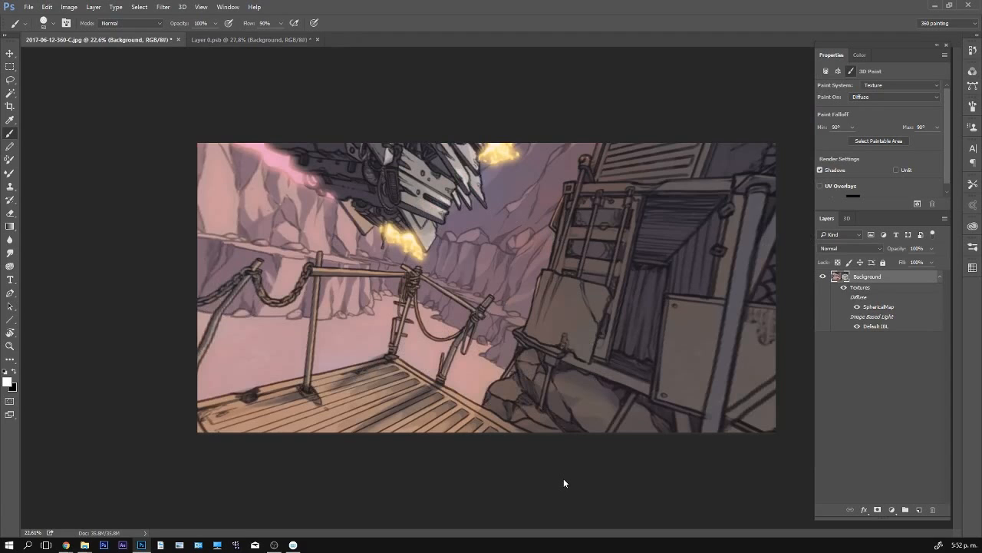
key("ctrl+Tab")
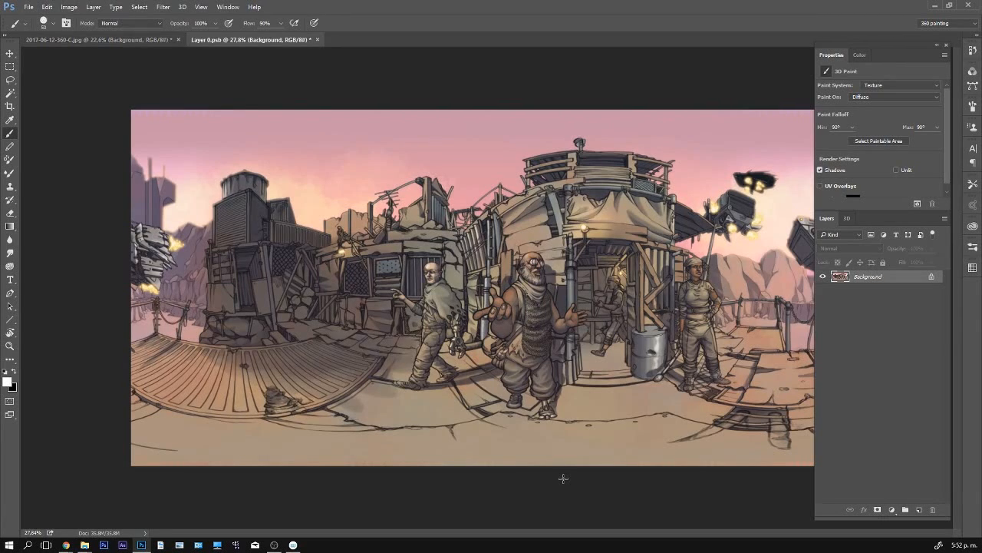
mouse_move(458, 330)
left_mouse_down()
mouse_move(588, 283)
mouse_move(673, 388)
left_mouse_up()
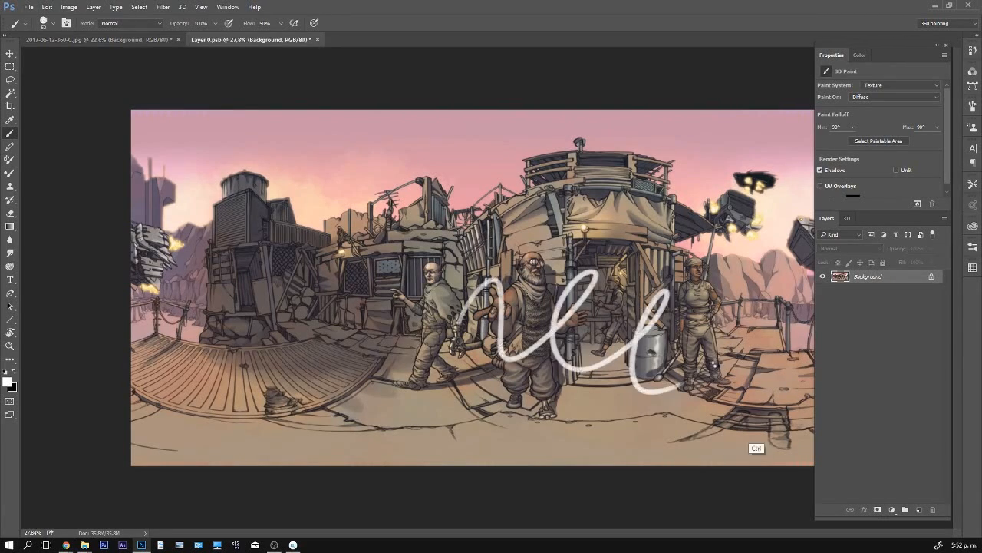
key("ctrl+s")
- Switch to the 3D panorama and rotate it to inspect the white stroke around the bearded man
key("ctrl+Tab")
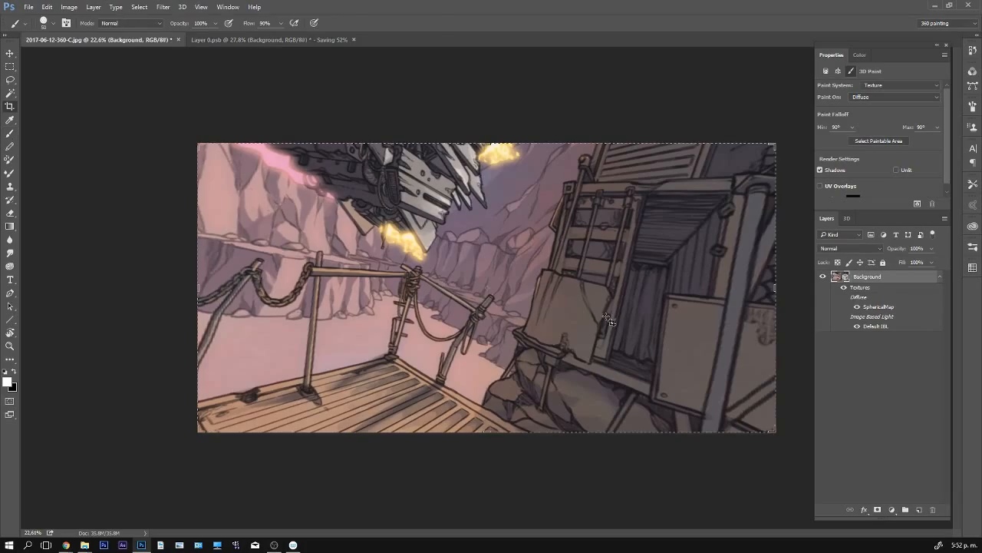
key("v")
mouse_move(606, 317)
left_mouse_down()
mouse_move(605, 357)
mouse_move(707, 313)
mouse_move(636, 414)
mouse_move(639, 344)
mouse_move(648, 420)
mouse_move(634, 360)
mouse_move(609, 362)
mouse_move(660, 361)
mouse_move(675, 374)
left_mouse_up()
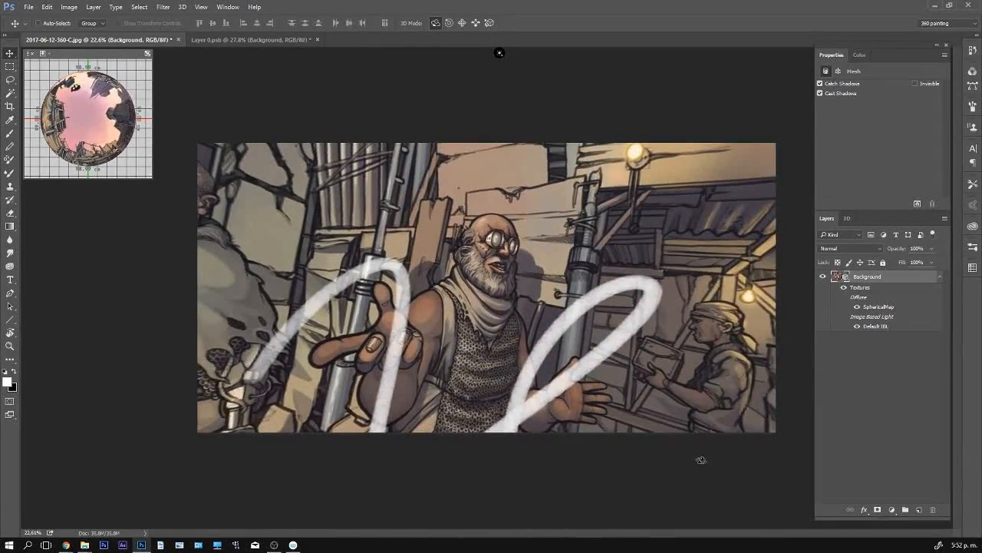
- Undo the white stroke on the flat texture, then save and close the texture document
key("ctrl+Tab")
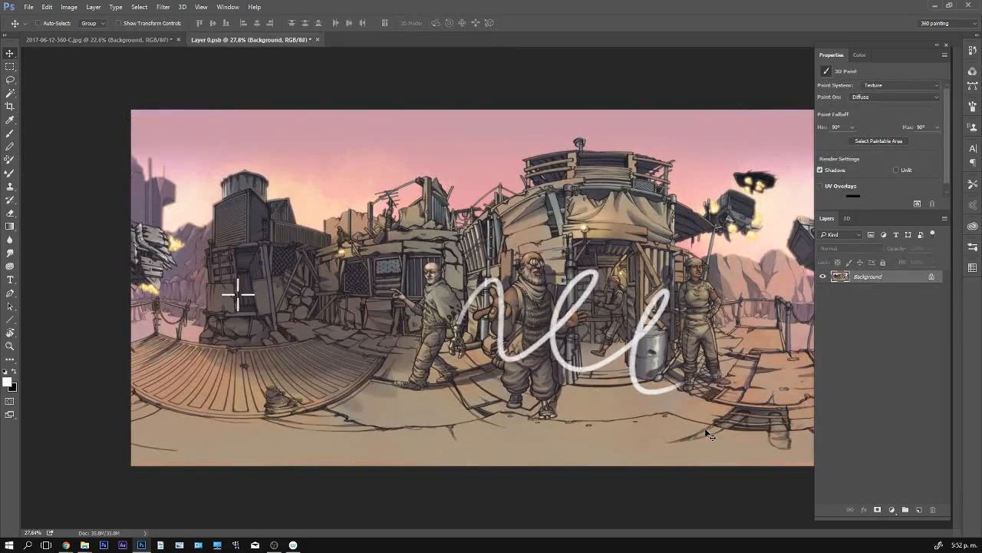
key("ctrl+z")
key("ctrl+s")
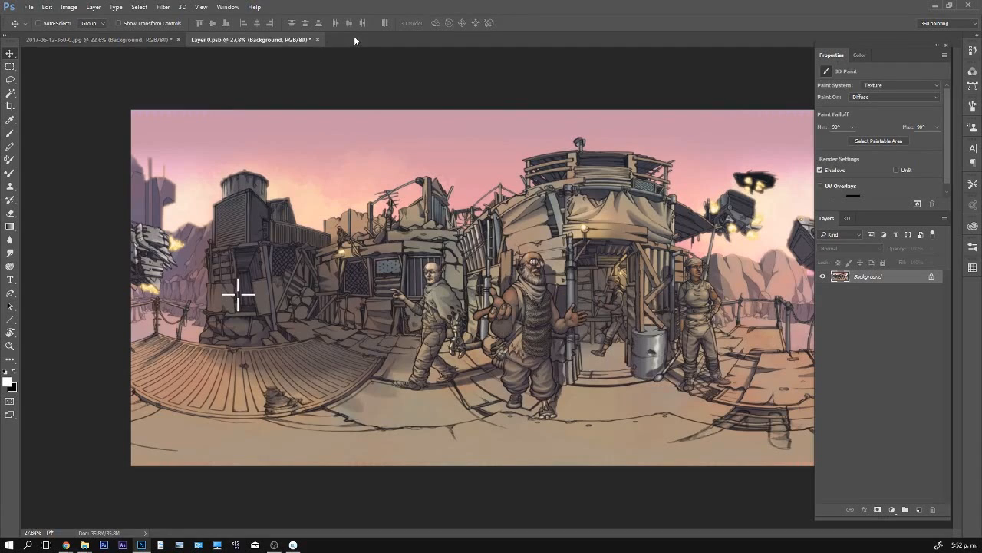
left_click(318, 39)
left_click(492, 215)
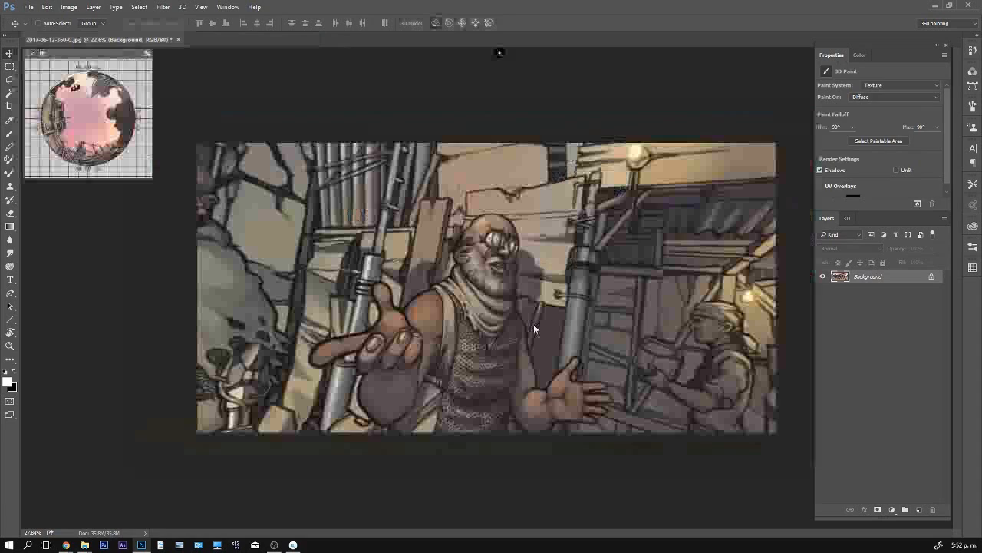
- Open the diffuse texture of Spherical_Panorama_Material for editing
left_click(847, 218)
left_click(888, 300)
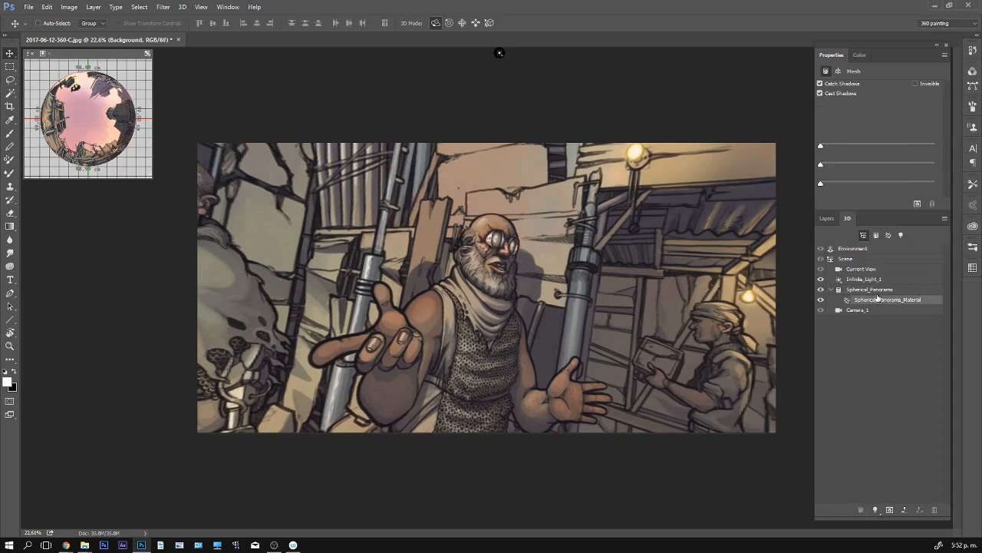
left_click(871, 85)
left_click(890, 97)
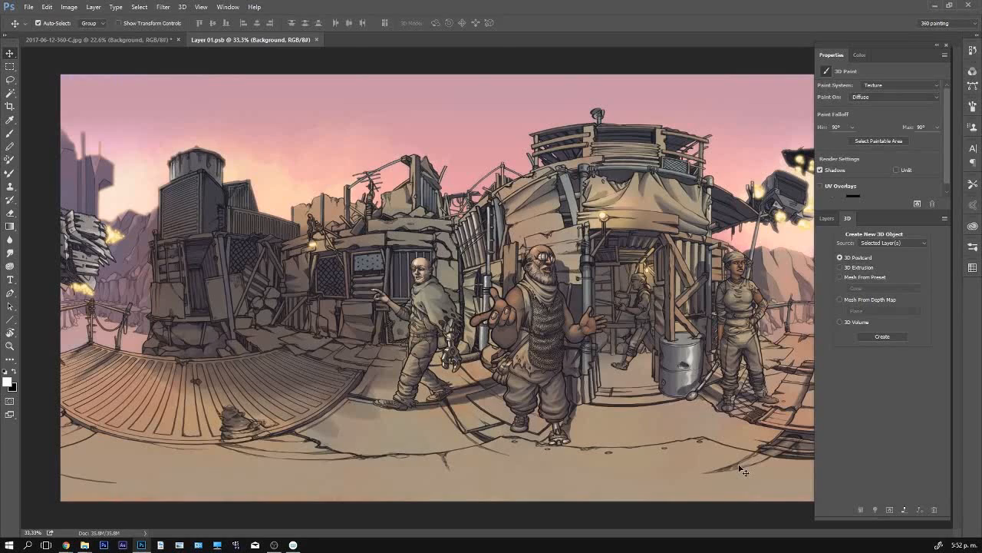
- Paint white loops on a new layer of the flat texture and move them up and left across the cloaked man
key("ctrl+s")
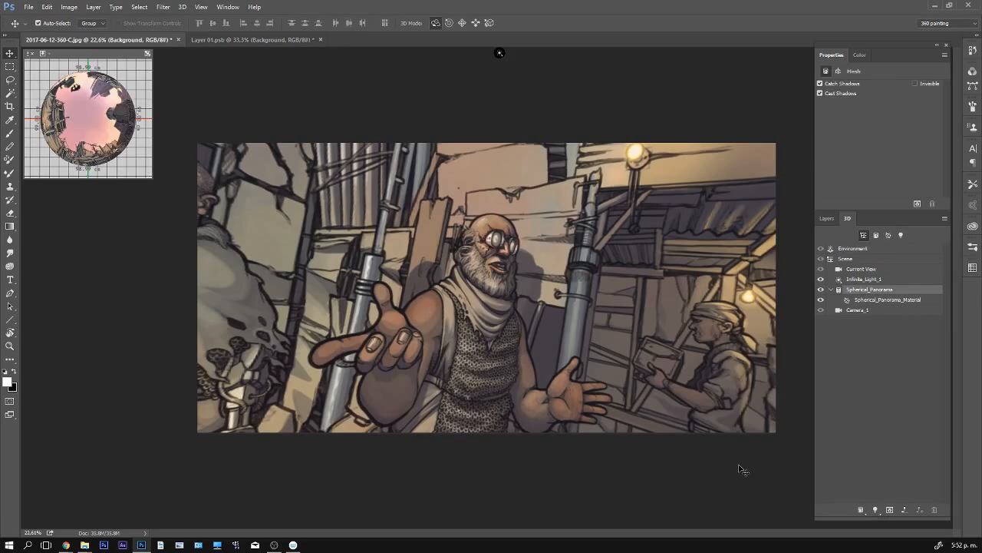
key("ctrl+Tab")
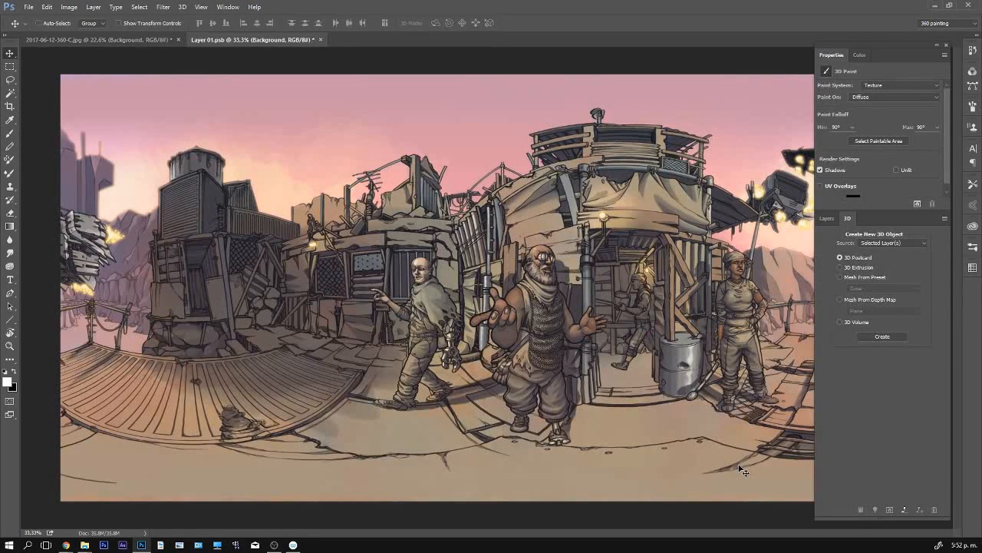
left_click(826, 218)
key("b")
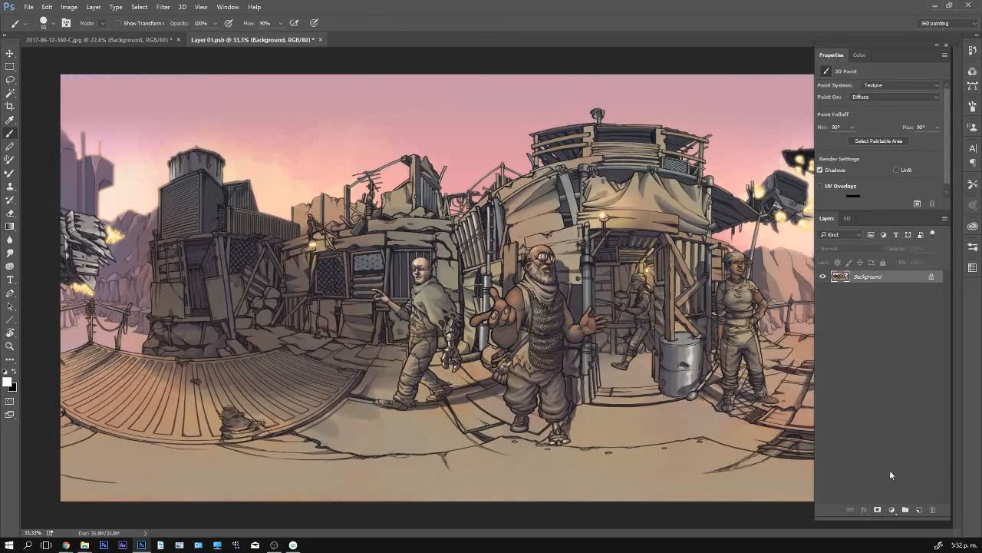
left_click(918, 509)
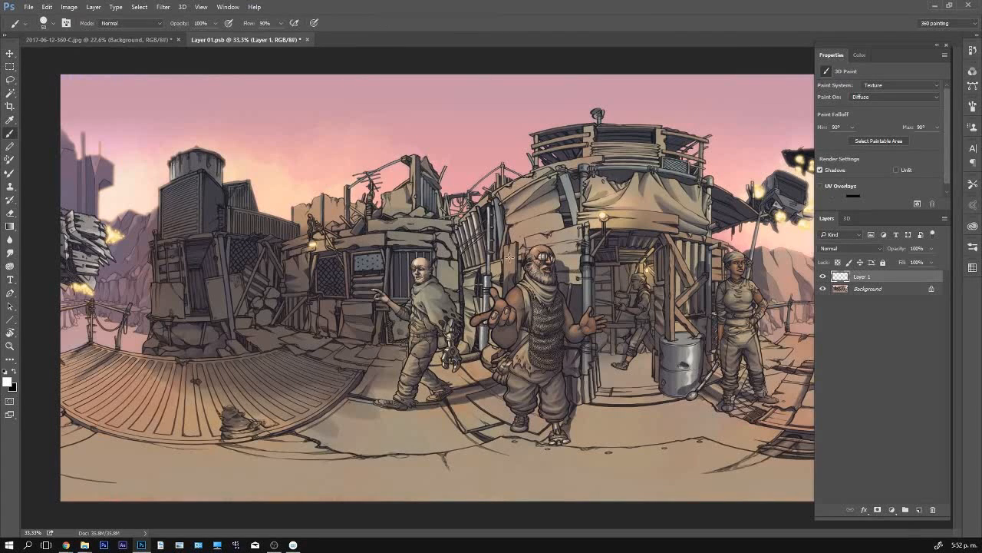
mouse_move(511, 258)
left_mouse_down()
mouse_move(507, 333)
mouse_move(526, 336)
mouse_move(612, 250)
mouse_move(694, 273)
mouse_move(676, 345)
mouse_move(708, 383)
left_mouse_up()
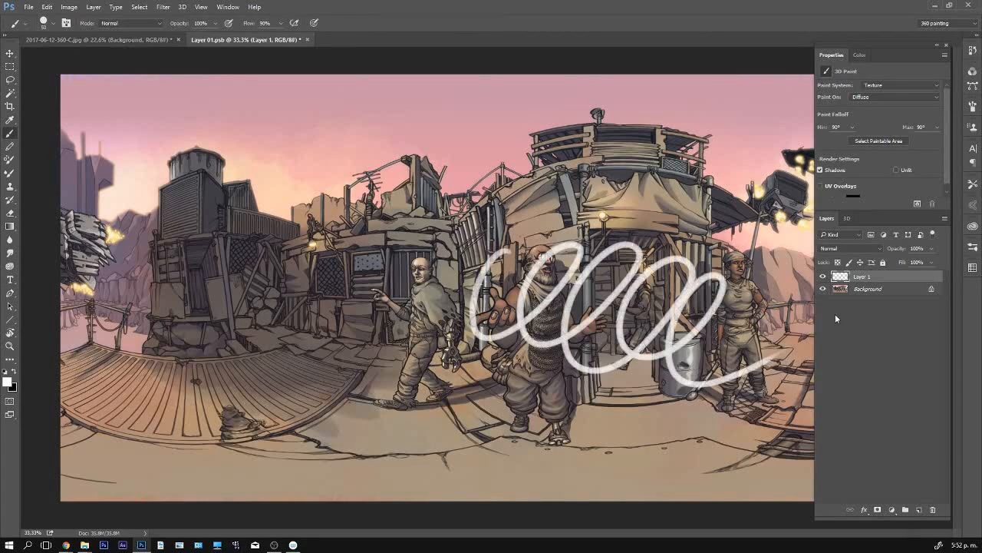
key("v")
mouse_move(699, 331)
left_mouse_down()
mouse_move(546, 296)
mouse_move(486, 307)
left_mouse_up()
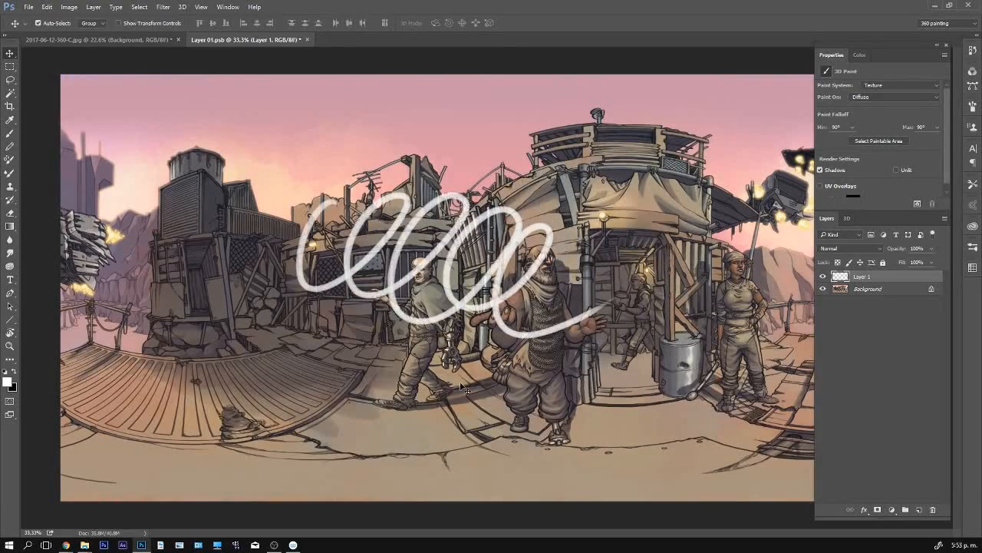
- Switch to the 3D panorama and rotate it to examine how the white loops wrap around the scene
key("ctrl+Tab")
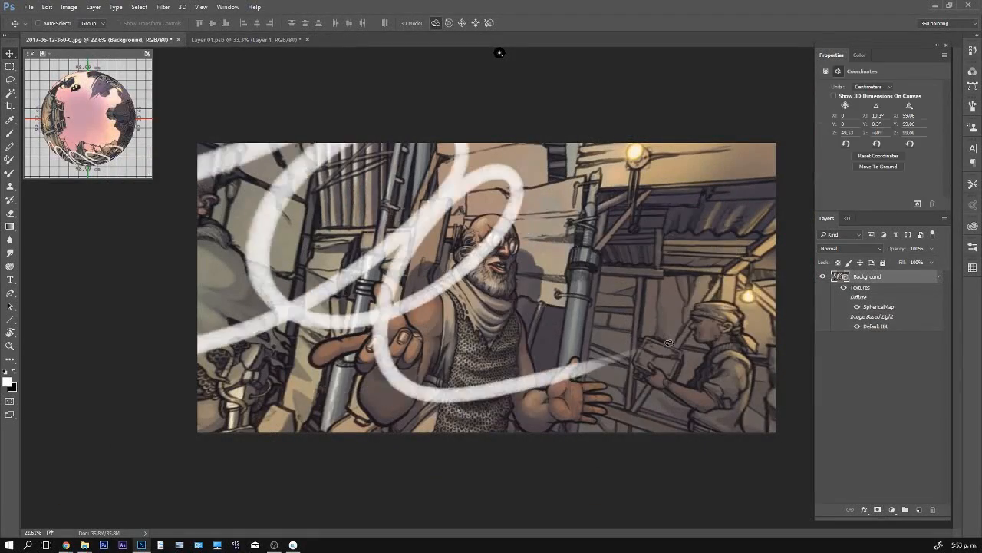
left_click_drag(665, 339, 719, 318)
left_click_drag(508, 327, 344, 327)
mouse_move(471, 316)
left_mouse_down()
mouse_move(459, 270)
mouse_move(516, 420)
left_mouse_up()
- Paint a black zigzag scribble over the white loops on a new layer and merge it down into the 3D panorama
key("b")
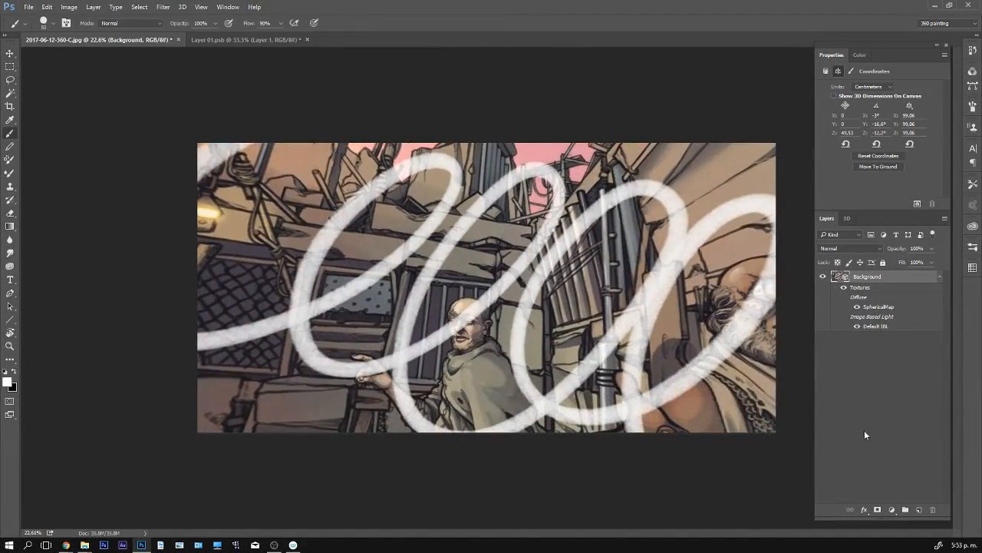
left_click(919, 510)
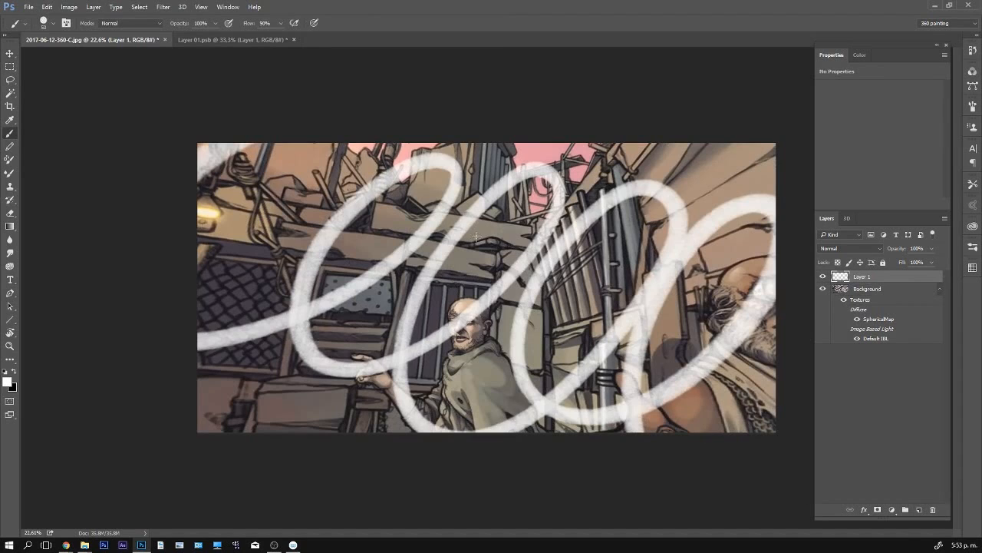
mouse_move(491, 186)
left_mouse_down()
mouse_move(413, 349)
mouse_move(498, 367)
mouse_move(529, 399)
left_mouse_up()
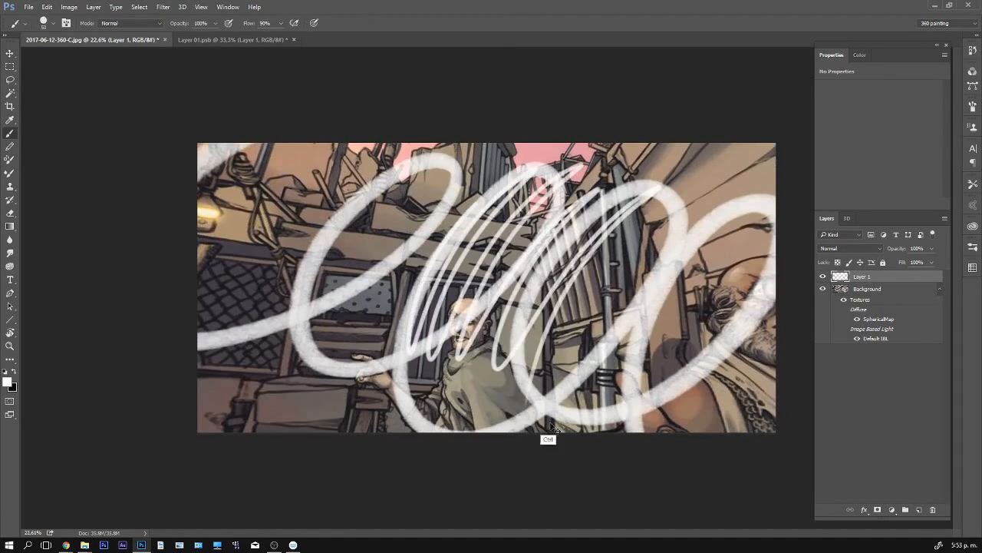
key("ctrl+z")
key("x")
mouse_move(548, 218)
left_mouse_down()
mouse_move(595, 181)
mouse_move(713, 180)
mouse_move(599, 368)
left_mouse_up()
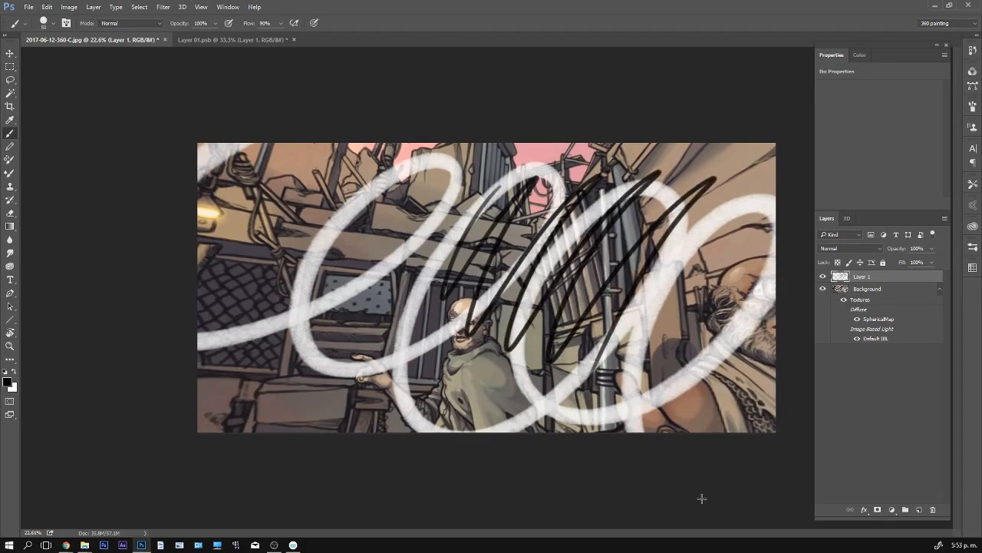
key("ctrl+e")
key("v")
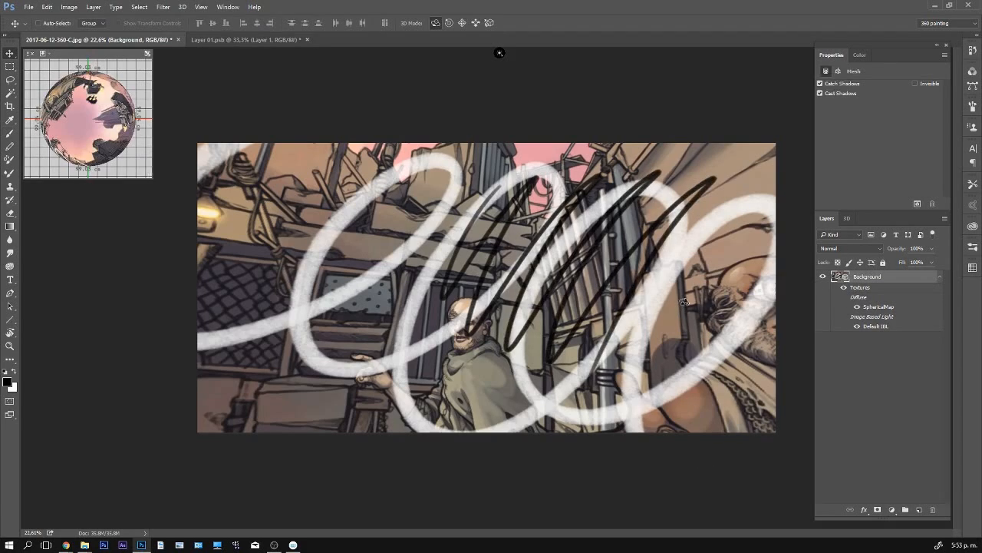
left_click_drag(683, 307, 519, 340)
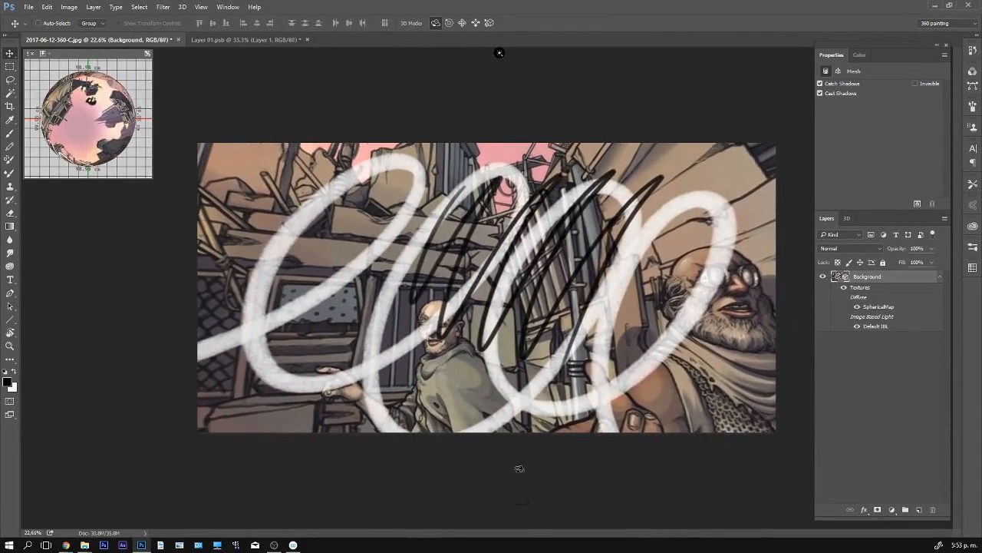
- In the flat texture, move the layer with the loops and scribble up and left, then delete it
key("ctrl+Tab")
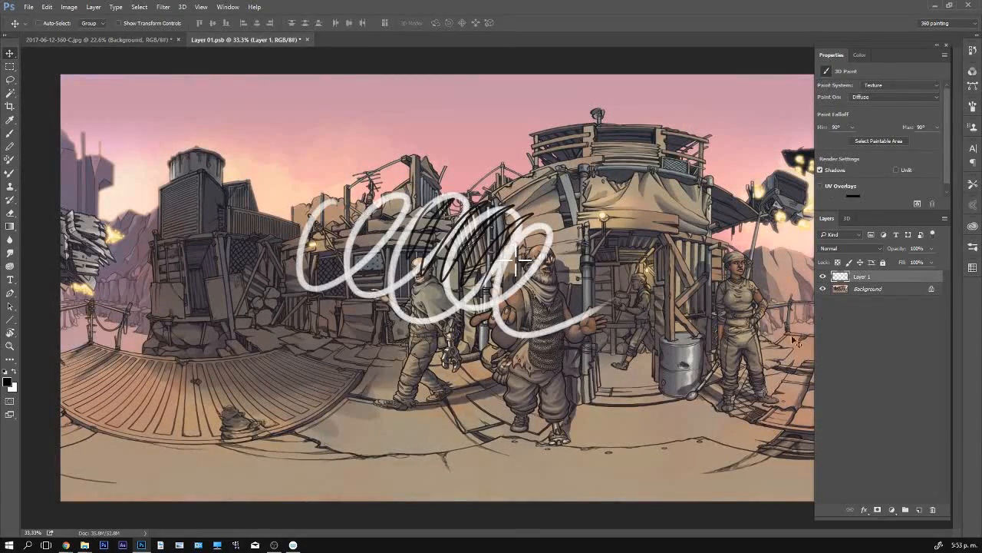
mouse_move(513, 251)
left_mouse_down()
mouse_move(636, 328)
mouse_move(606, 285)
mouse_move(416, 198)
left_mouse_up()
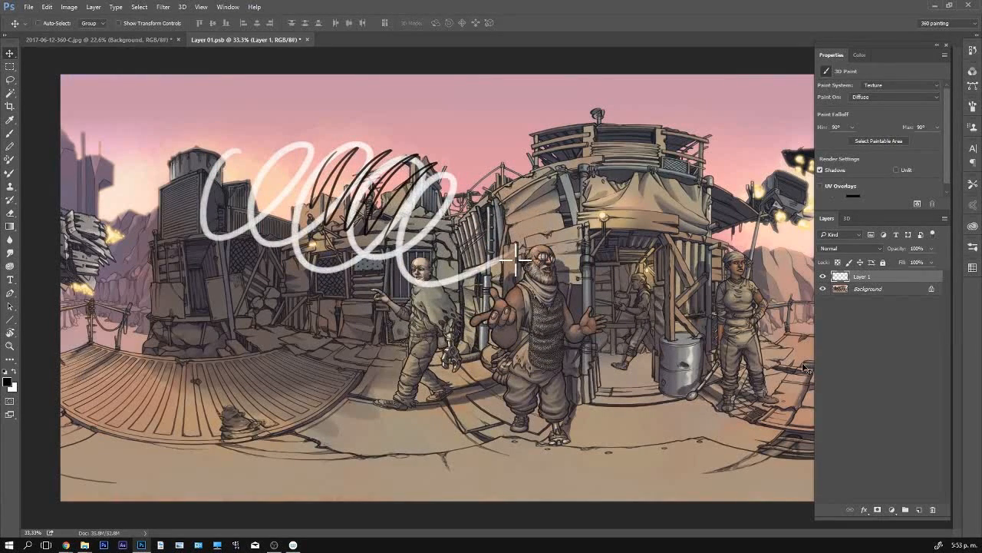
key("Delete")
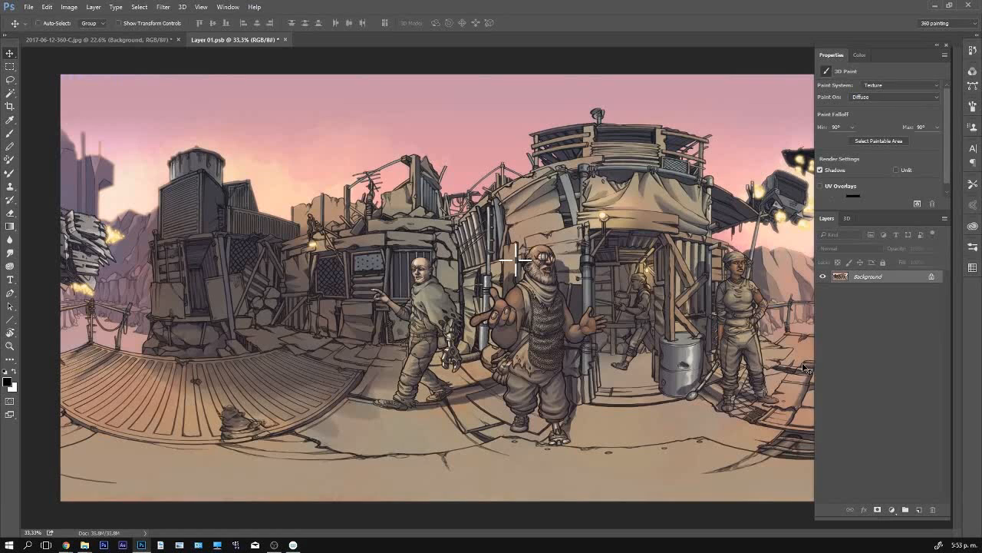
- Add a new empty layer above the Background in the flat texture, with the Brush tool active
key("b")
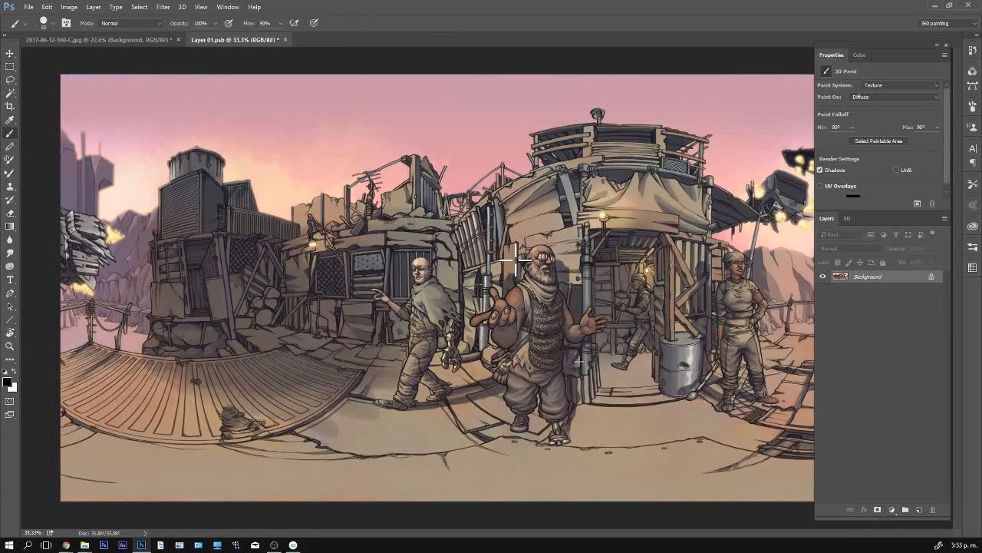
key("v")
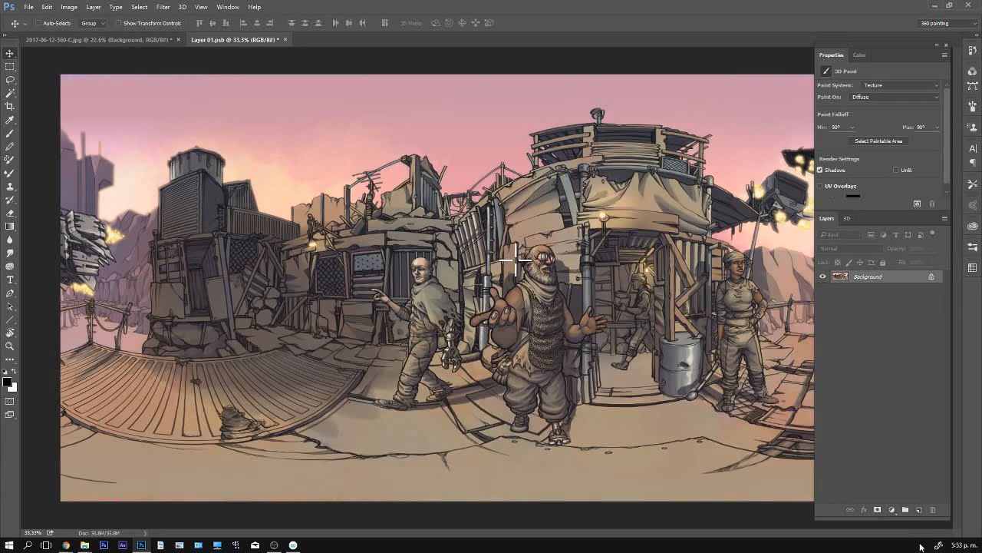
key("b")
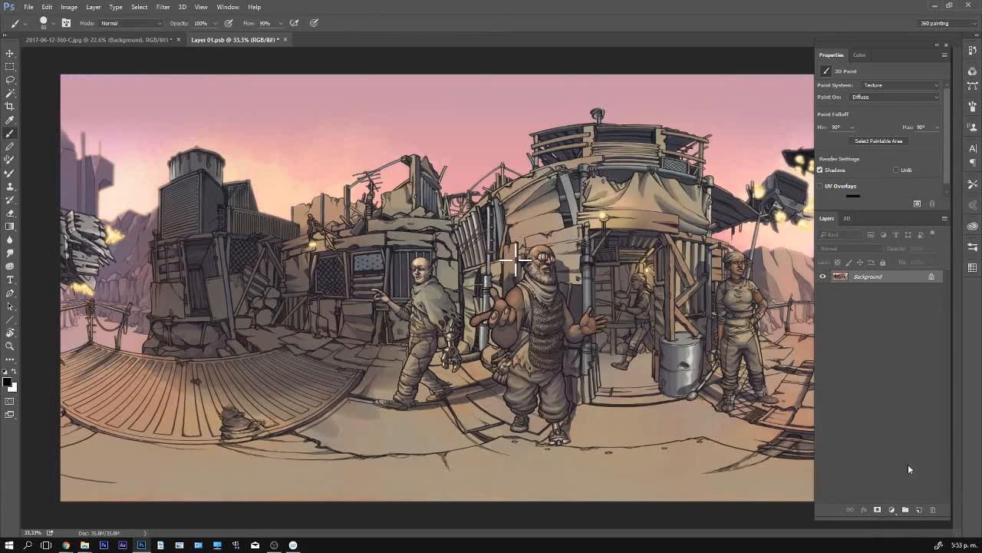
left_click(920, 510)
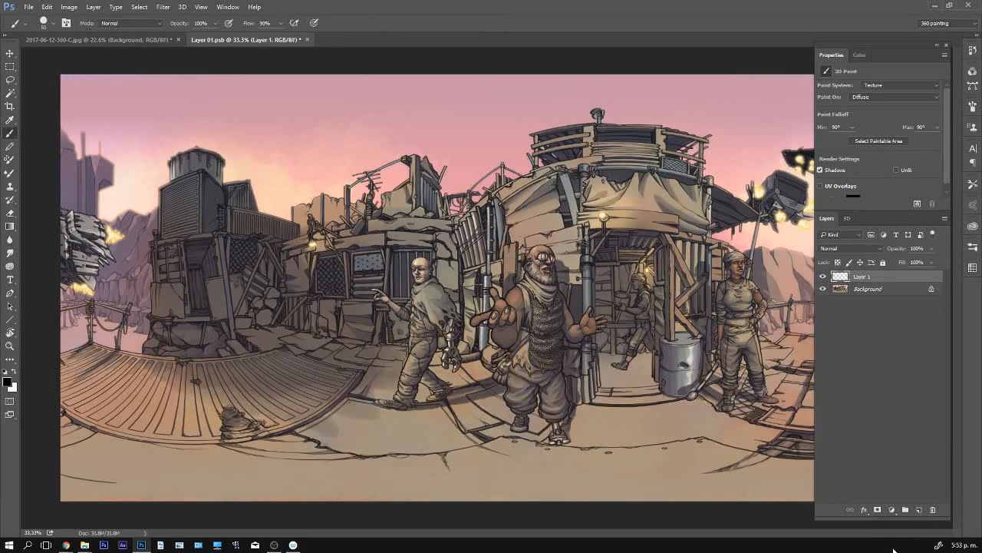
- Rotate the 3D panorama slightly, then visit the flat texture and return to refresh the scene with the cleaned texture
key("ctrl+Tab")
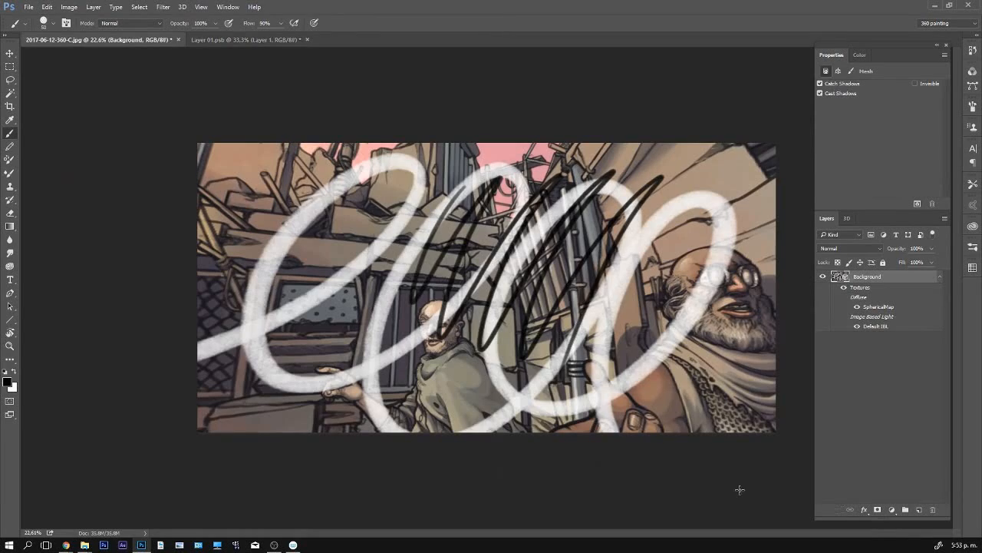
key("v")
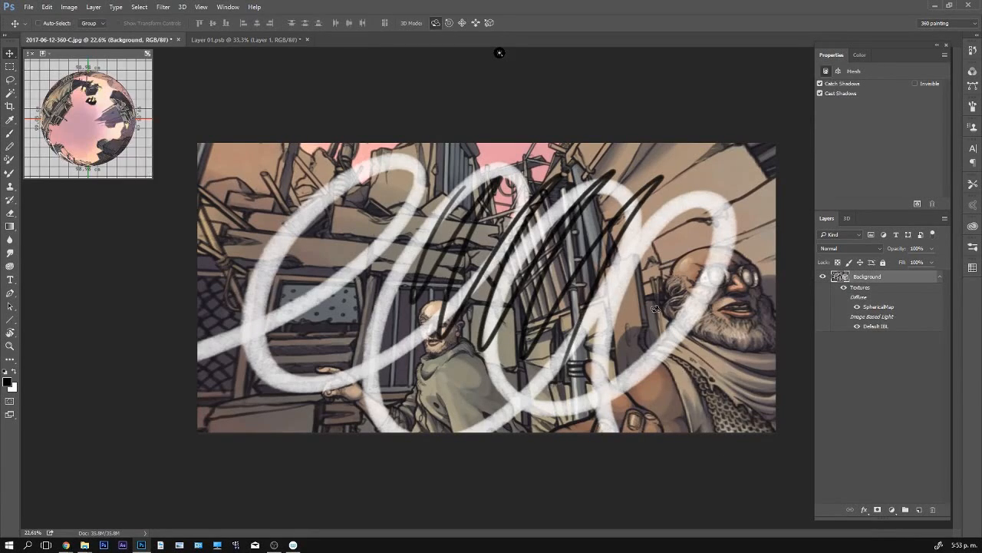
mouse_move(560, 337)
left_mouse_down()
mouse_move(647, 328)
mouse_move(639, 397)
mouse_move(551, 330)
left_mouse_up()
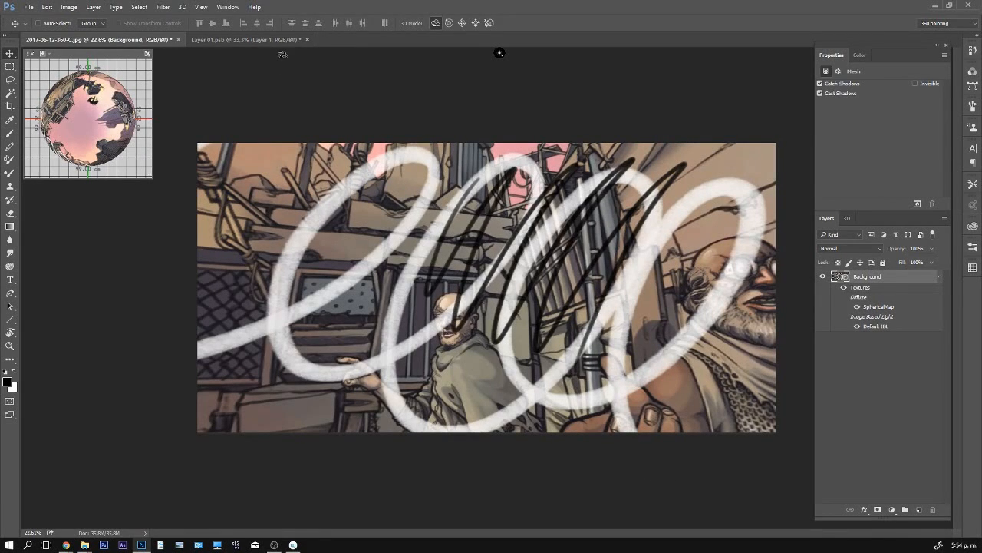
left_click(246, 39)
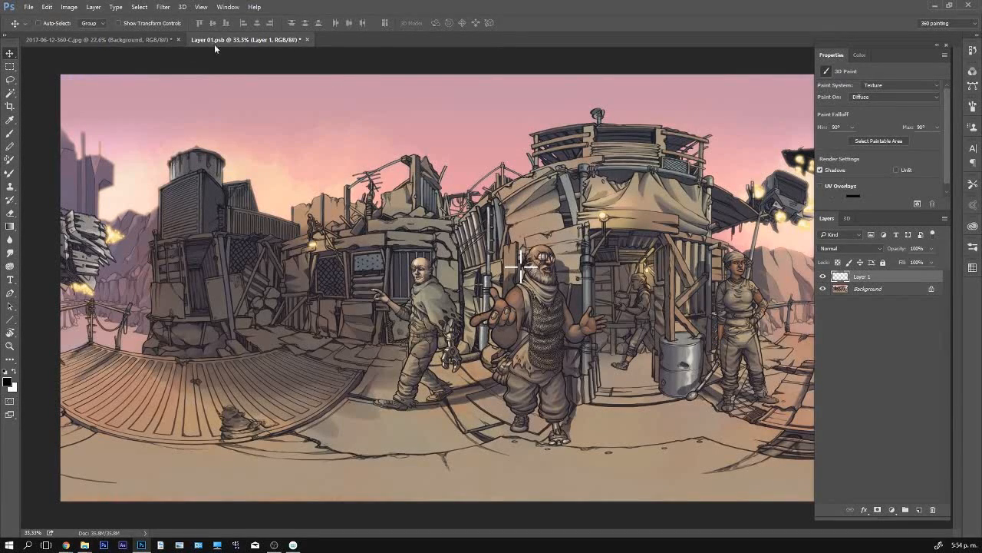
left_click(166, 40)
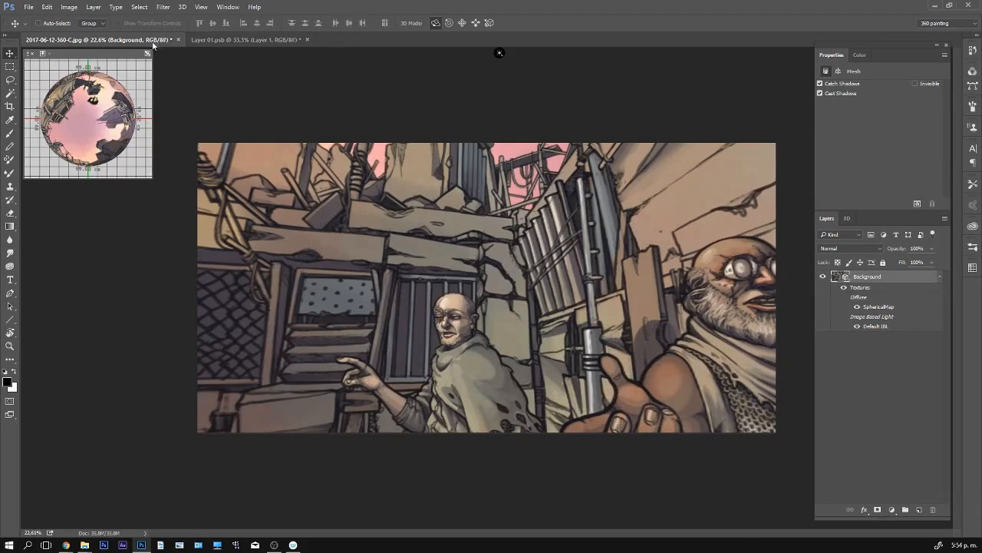
- Paint large looping white strokes with a grey core across the figures on Layer 1 of the flat texture and save it
left_click(243, 40)
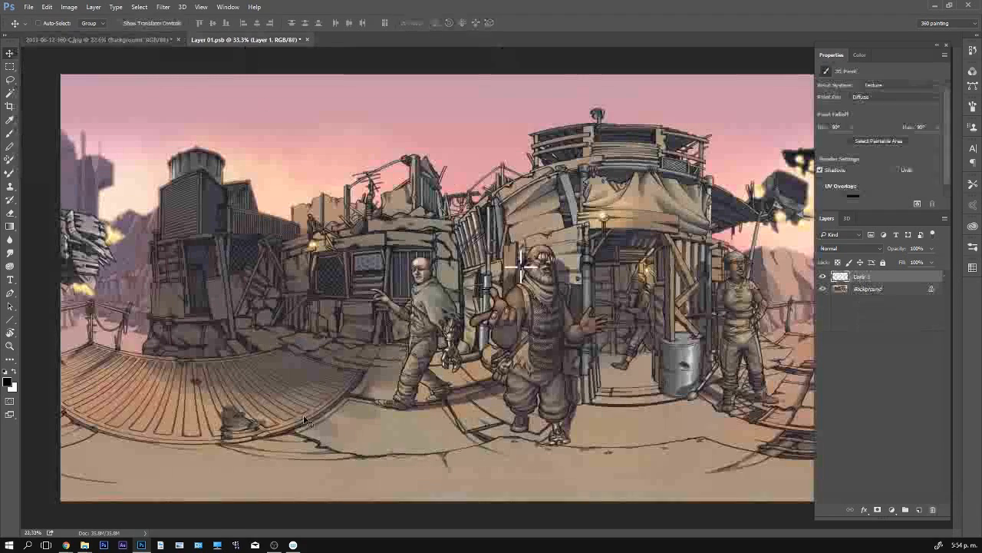
left_click(823, 277)
key("b")
mouse_move(366, 237)
left_mouse_down()
mouse_move(377, 349)
mouse_move(524, 336)
mouse_move(660, 363)
mouse_move(779, 204)
left_mouse_up()
key("ctrl+z")
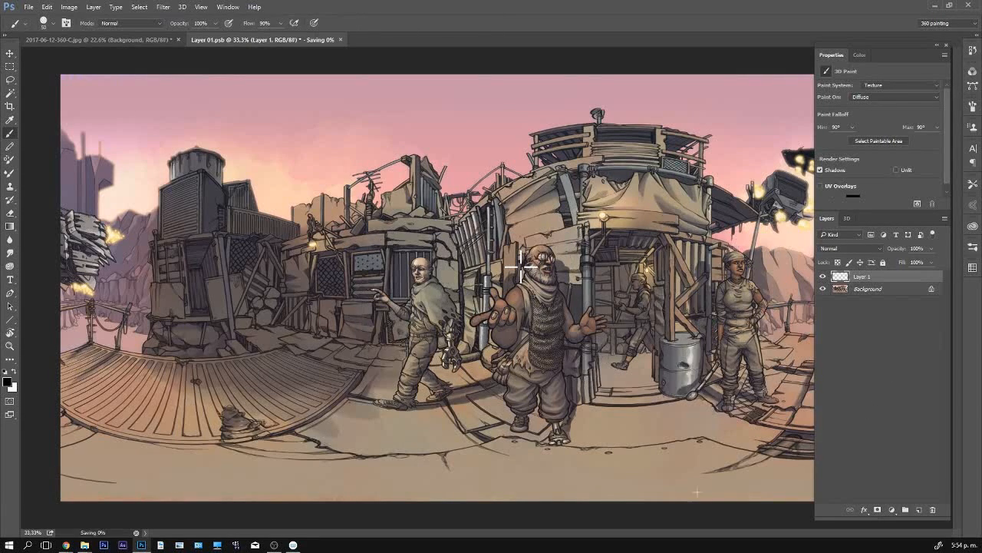
key("x")
mouse_move(427, 185)
left_mouse_down()
mouse_move(471, 206)
mouse_move(625, 205)
mouse_move(709, 264)
mouse_move(698, 402)
mouse_move(739, 220)
mouse_move(568, 360)
mouse_move(536, 367)
mouse_move(531, 251)
mouse_move(429, 192)
left_mouse_up()
key("x")
key("ctrl+s")
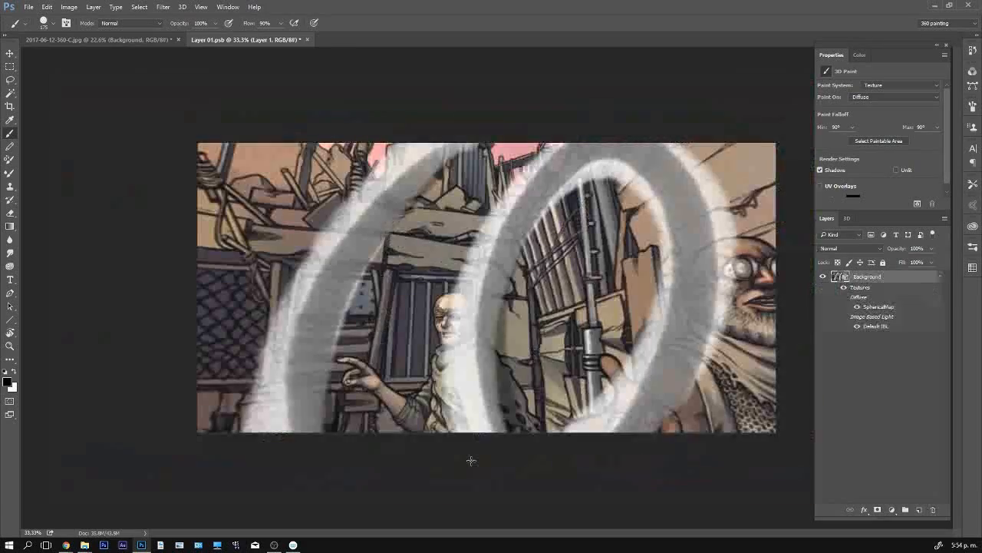
- Close the Layer 01.psb texture without saving changes and rotate the 3D panorama toward the bearded man and the doorway
left_click(297, 40)
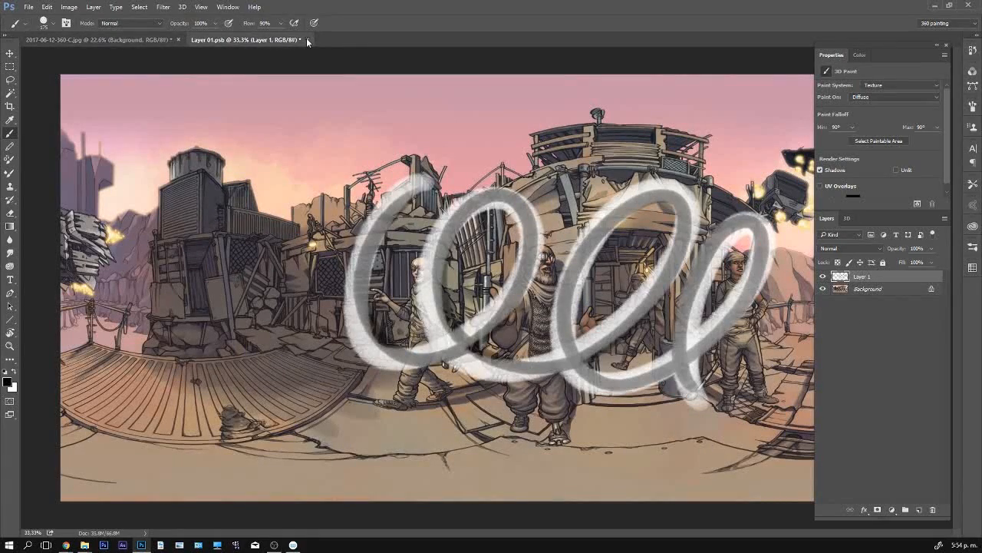
left_click(307, 39)
left_click(495, 213)
key("v")
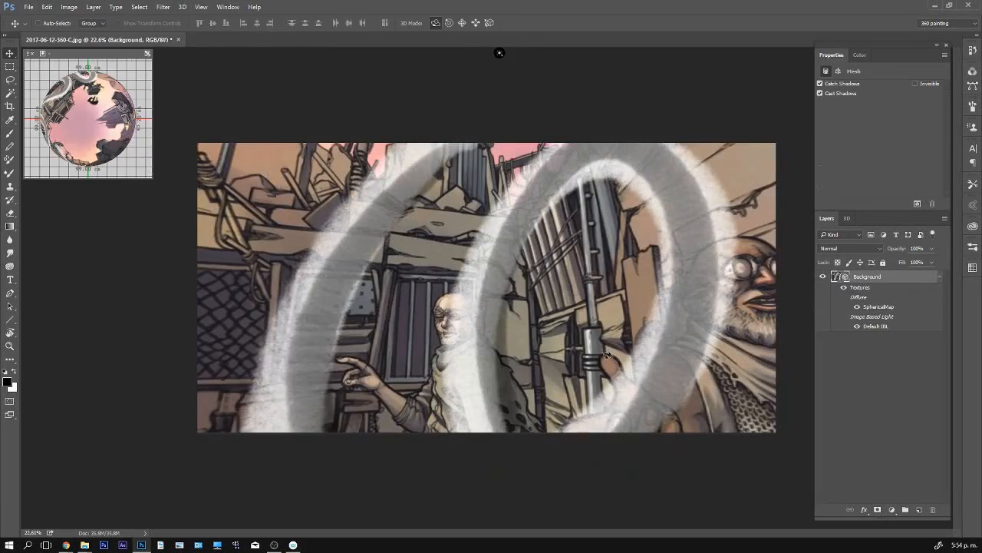
mouse_move(606, 354)
left_mouse_down()
mouse_move(738, 369)
mouse_move(668, 368)
mouse_move(678, 324)
mouse_move(694, 343)
left_mouse_up()
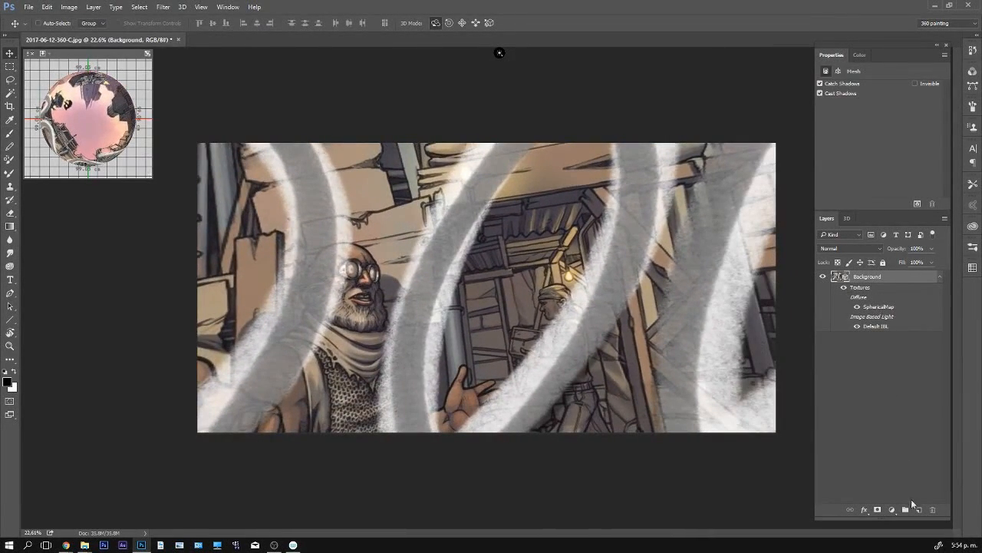
- Open the diffuse texture of Spherical_Panorama_Material for editing and show its layers
left_click(848, 218)
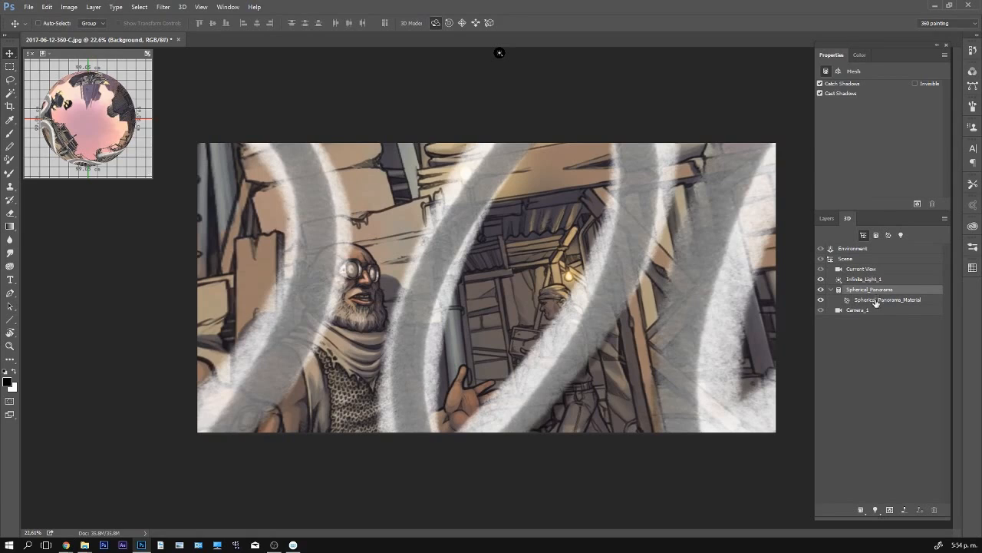
left_click(877, 300)
left_click(871, 86)
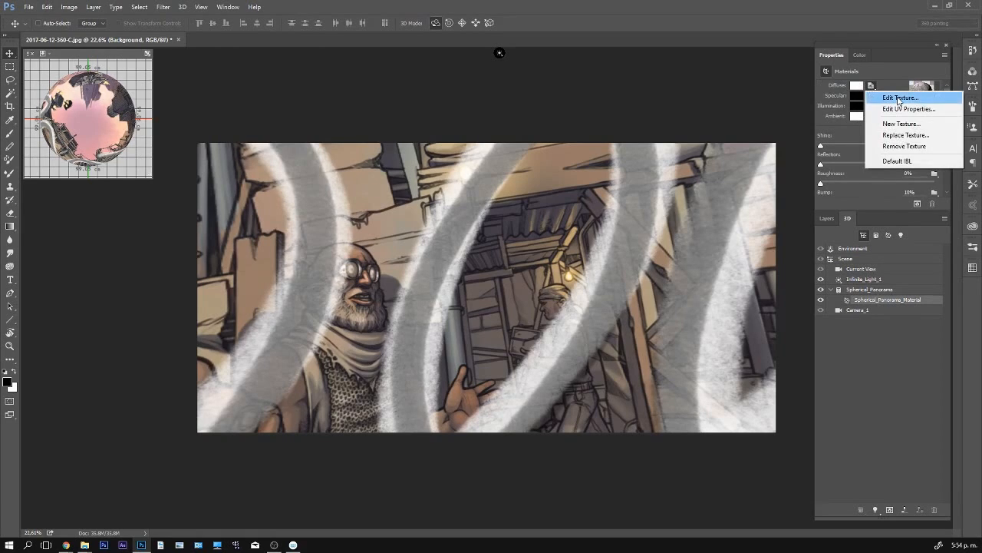
left_click(900, 98)
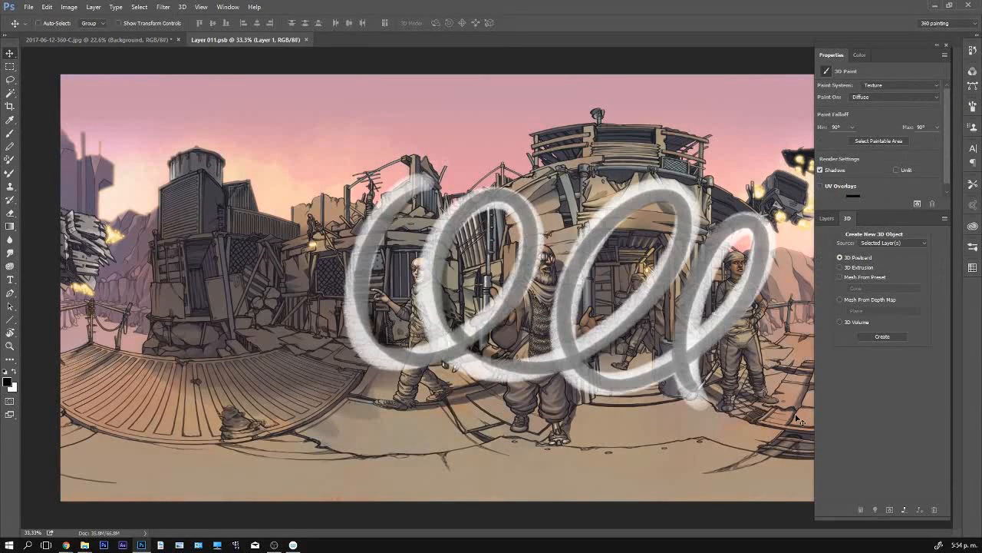
left_click(822, 218)
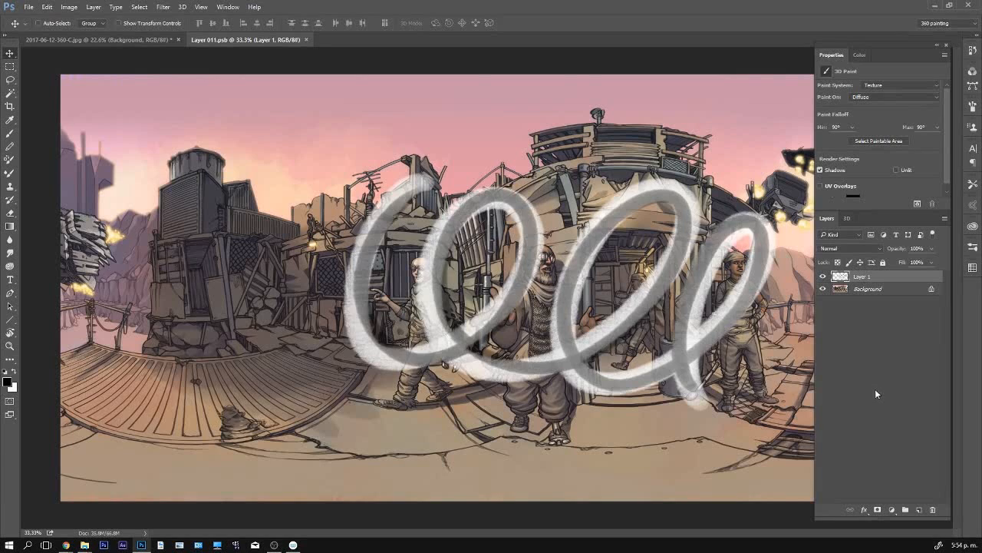
- Move the loops on Layer 1 to the left in the flat texture, save it, and return to the 3D panorama
key("b")
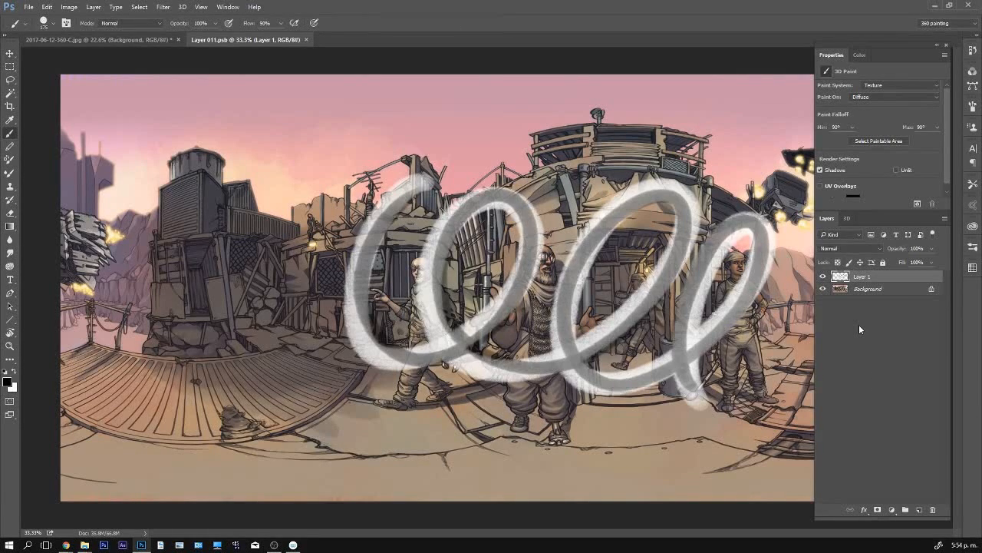
key("v")
left_click_drag(633, 290, 523, 300)
key("ctrl+s")
left_click(145, 39)
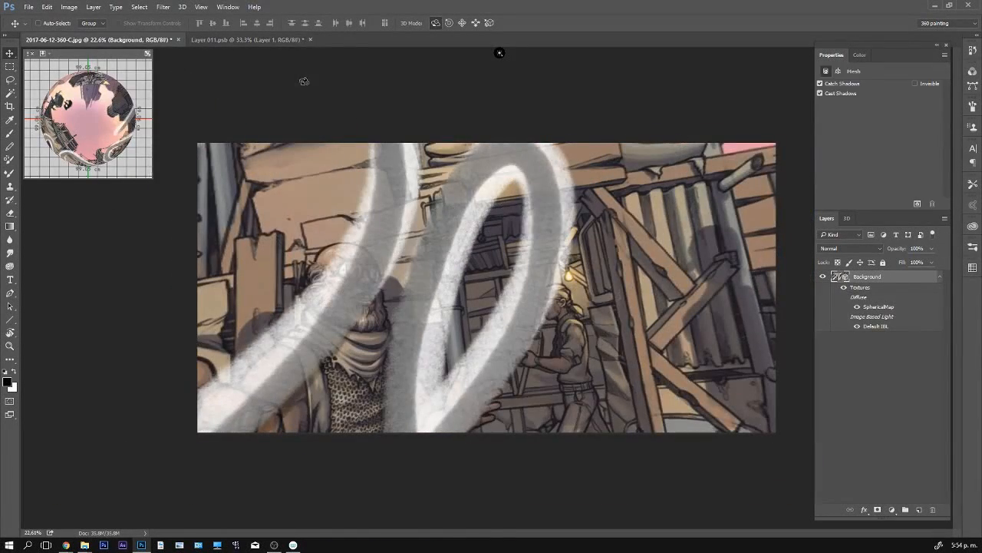
- Close Layer 011.psb without saving changes, then reopen the diffuse texture from Spherical_Panorama_Material with its layers shown
left_click(262, 39)
left_click(312, 40)
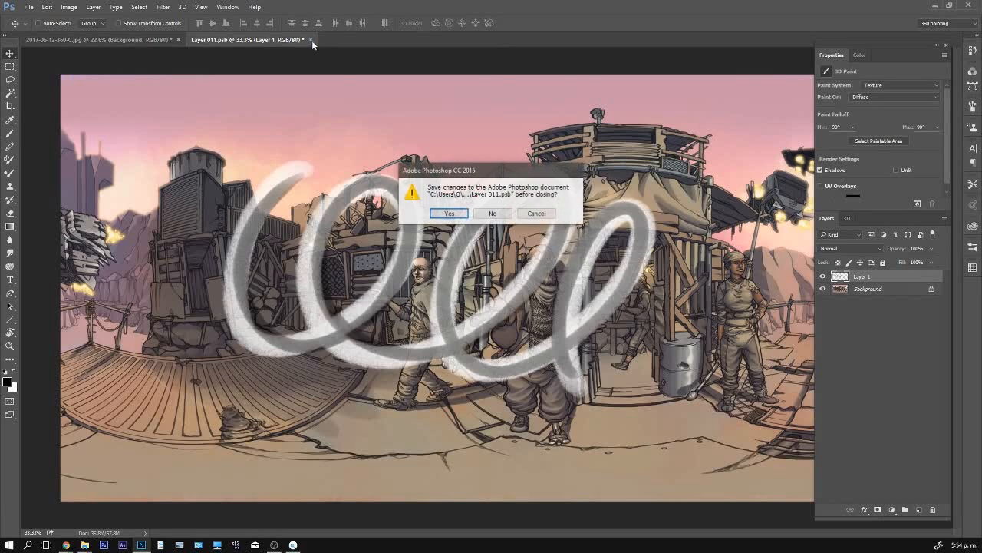
left_click(497, 216)
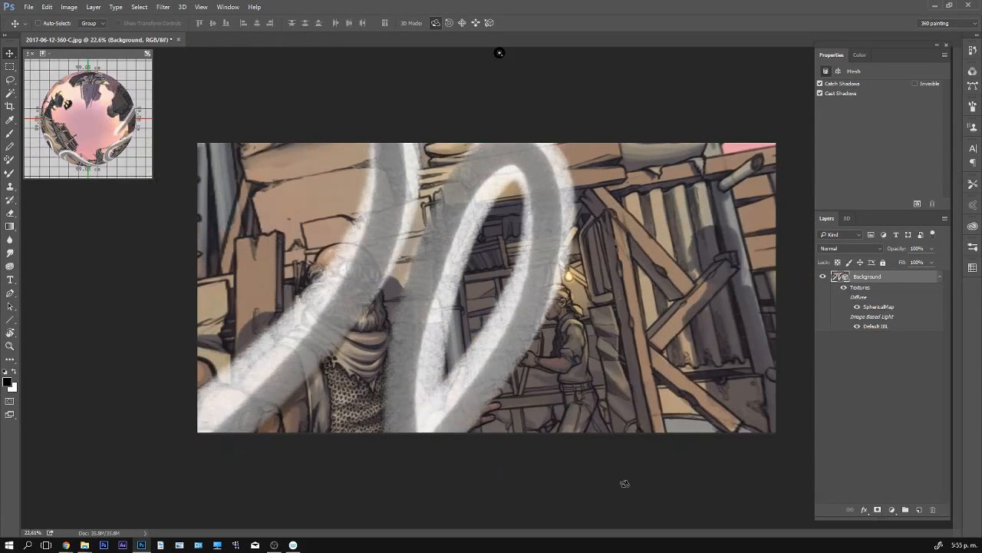
left_click(847, 218)
left_click(883, 299)
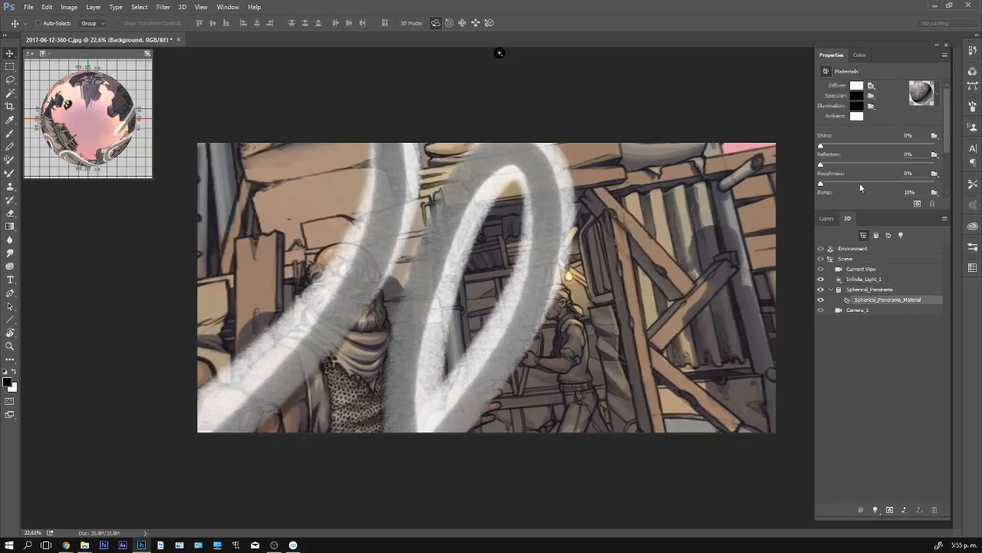
left_click(871, 86)
left_click(877, 97)
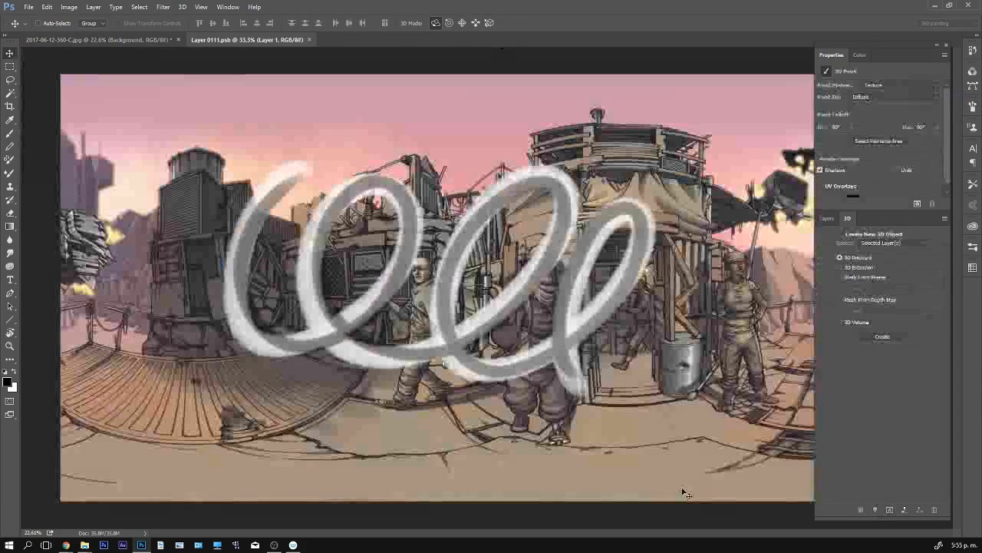
left_click(829, 219)
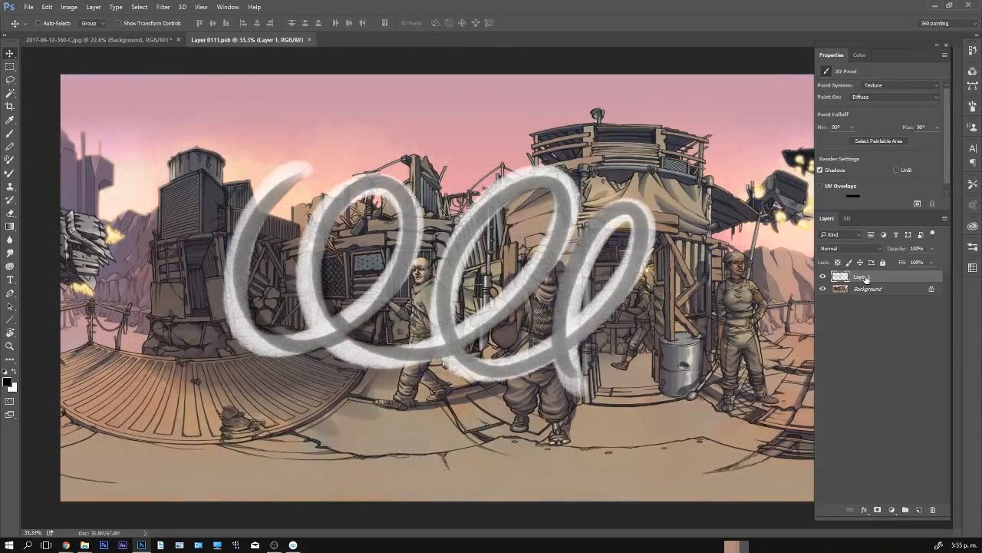
- Replace the loops layer with a new empty layer above Background, save the texture, and return to the 3D panorama
key("Delete")
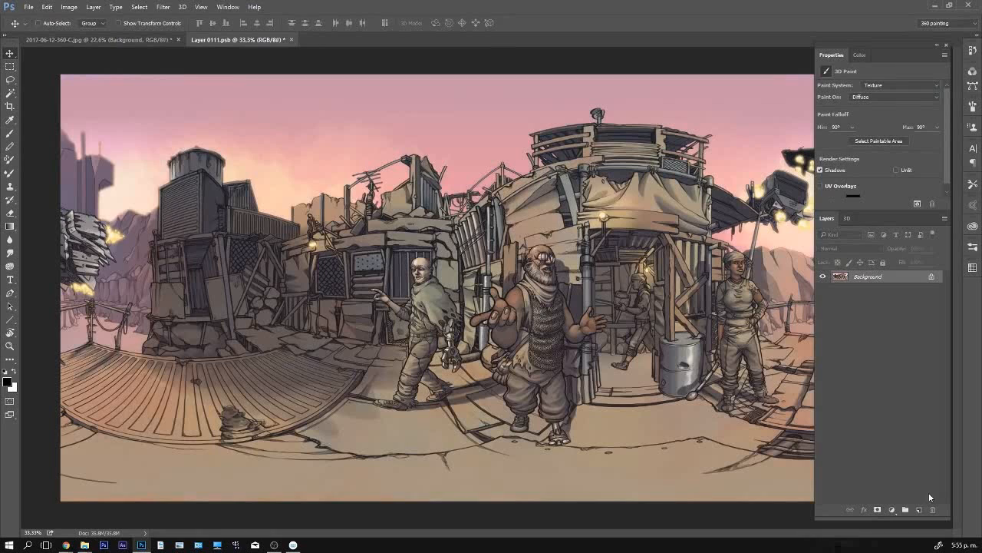
left_click(919, 510)
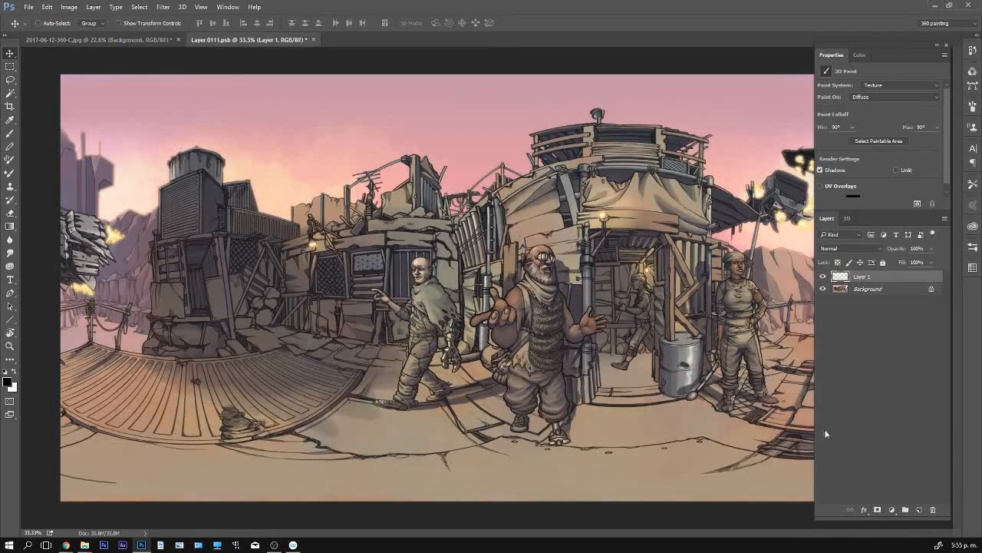
key("ctrl+s")
key("ctrl+Tab")
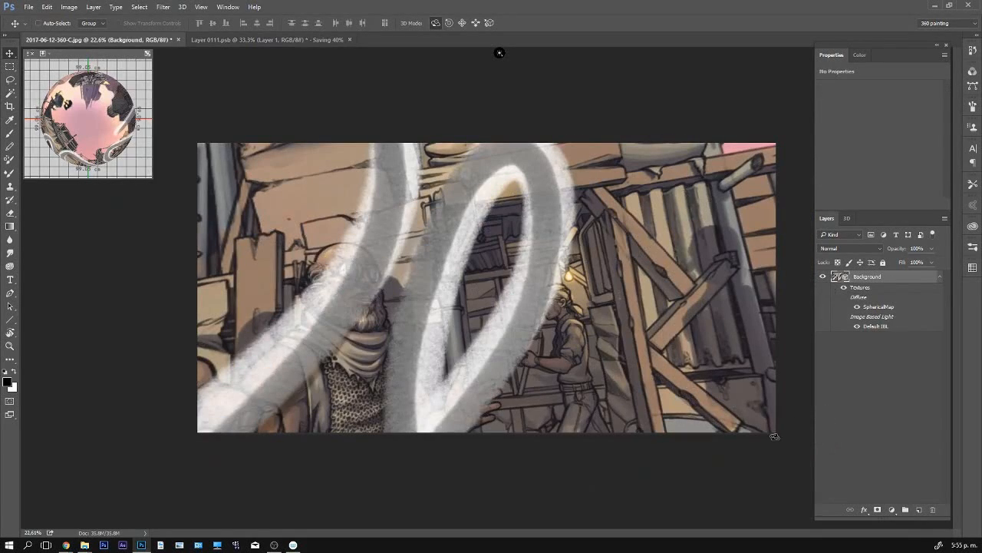
- Reduce the brush size and rough in a black horn shape rising from the bearded man's forehead in the 3D view
key("b")
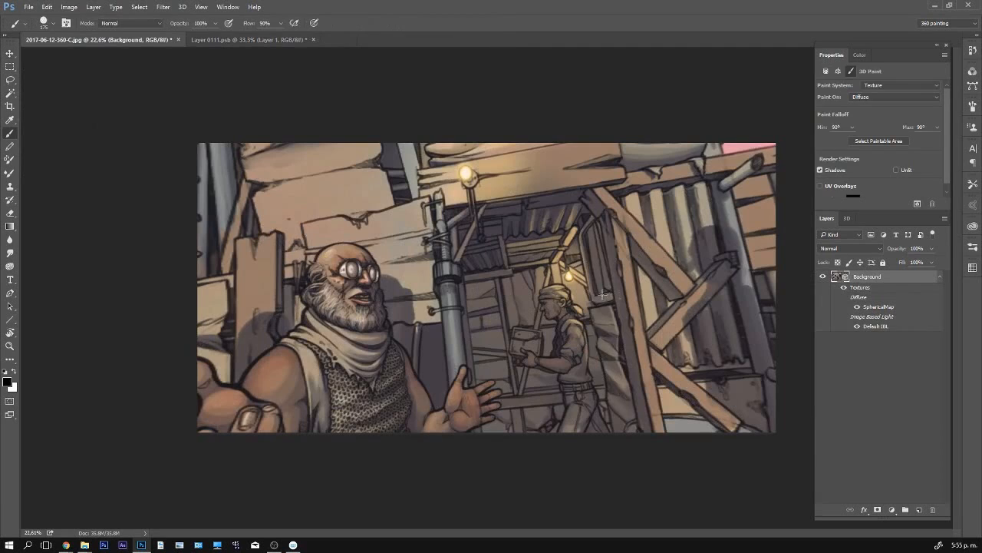
mouse_move(406, 278)
left_mouse_down()
mouse_move(415, 307)
mouse_move(479, 314)
mouse_move(534, 360)
left_mouse_up()
key("ctrl+z")
key("bracketleft")
mouse_move(360, 235)
left_mouse_down()
mouse_move(383, 195)
mouse_move(360, 249)
mouse_move(347, 204)
mouse_move(356, 239)
mouse_move(378, 192)
mouse_move(360, 252)
mouse_move(373, 205)
left_mouse_up()
key("ctrl+z")
key("bracketleft")
key("bracketleft")
key("bracketleft")
key("bracketleft")
key("bracketleft")
key("bracketleft")
key("bracketleft")
key("bracketleft")
key("bracketleft")
key("bracketleft")
key("bracketleft")
key("bracketleft")
key("x")
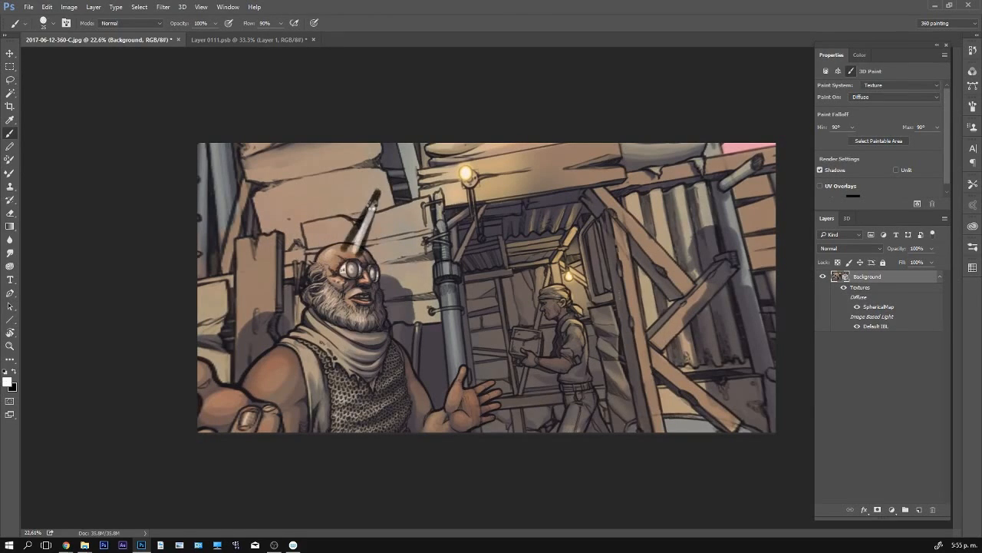
- Fill the horn with white and extend it to a pointed tip, refining its edges with black and white
mouse_move(349, 252)
left_mouse_down()
mouse_move(376, 195)
mouse_move(361, 253)
mouse_move(353, 247)
mouse_move(387, 175)
mouse_move(361, 253)
mouse_move(384, 179)
left_mouse_up()
key("x")
key("x")
key("x")
key("x")
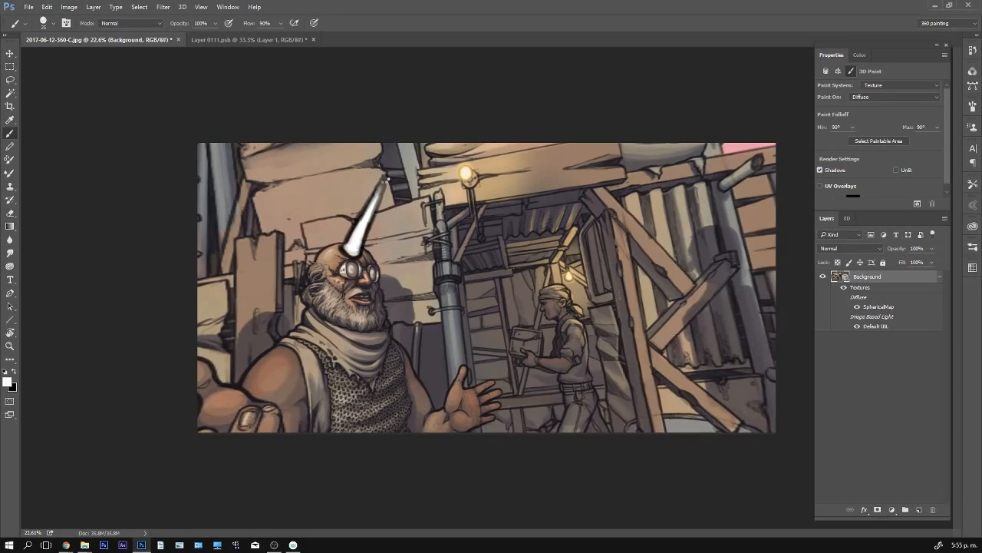
left_click_drag(362, 229, 384, 176)
- Close Layer 0111.psb without saving changes, then reopen the diffuse texture from Spherical_Panorama_Material and show its layers
key("ctrl+Tab")
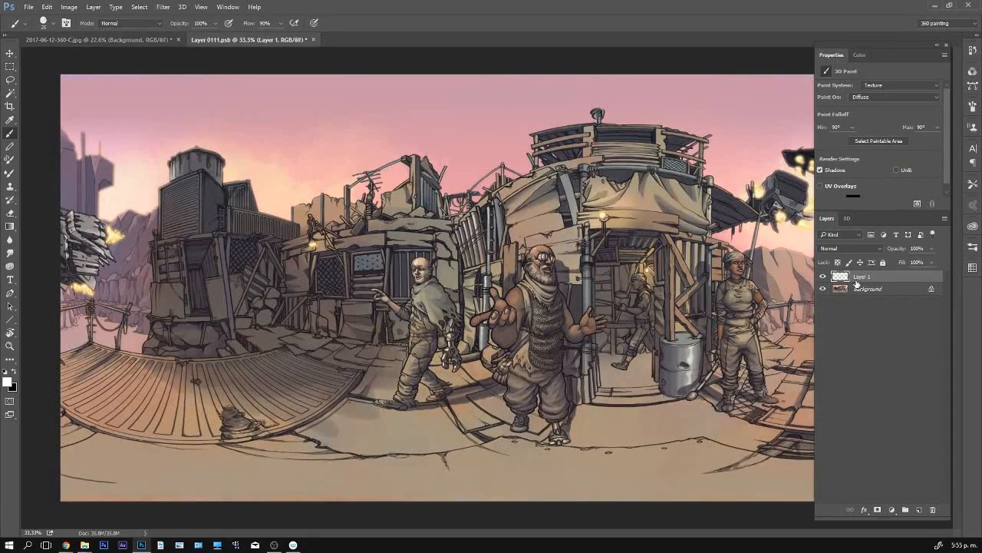
left_click(312, 41)
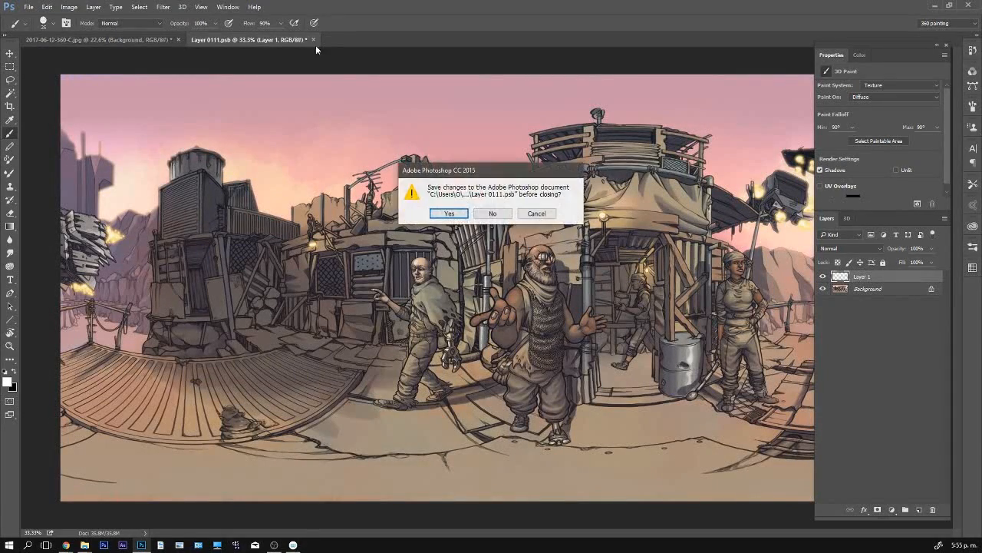
left_click(493, 213)
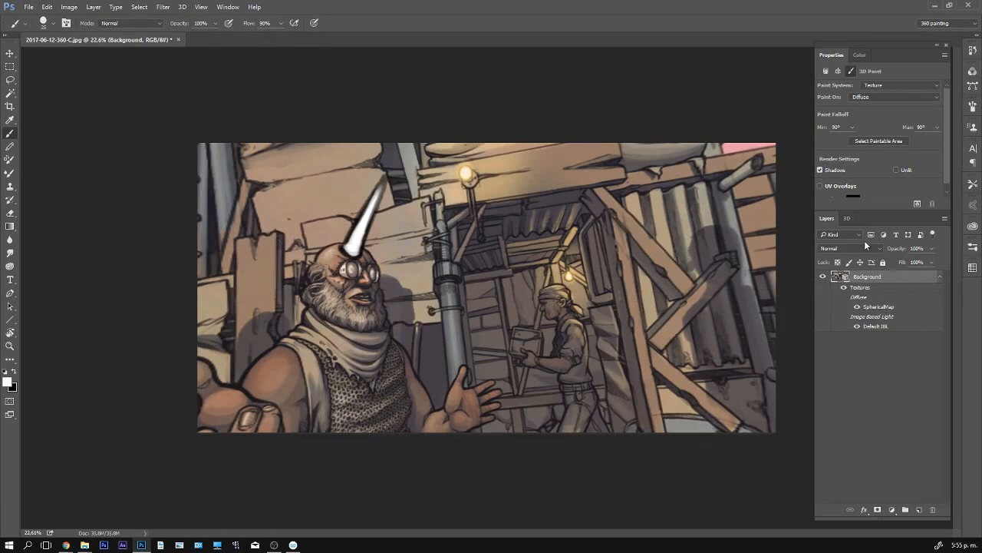
left_click(884, 301)
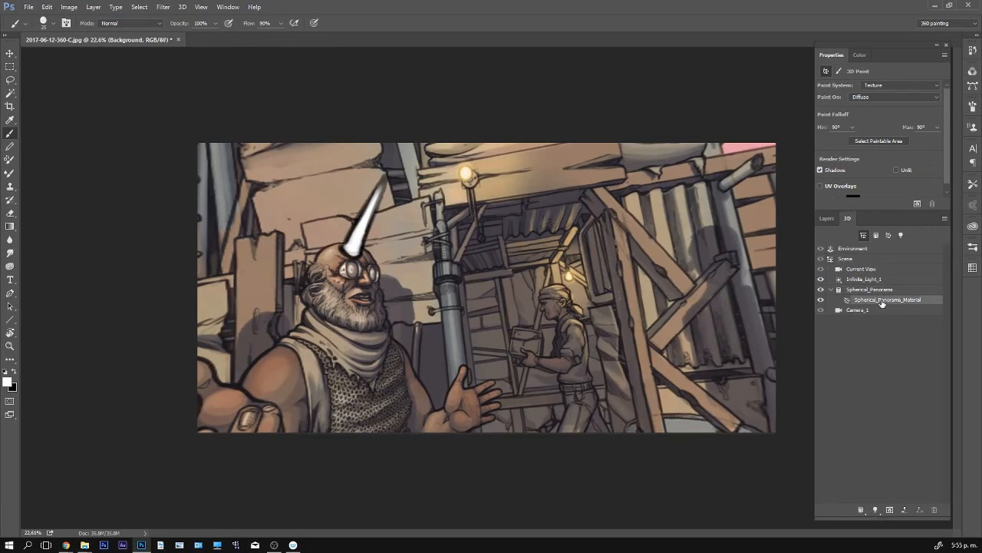
left_click(871, 85)
left_click(899, 97)
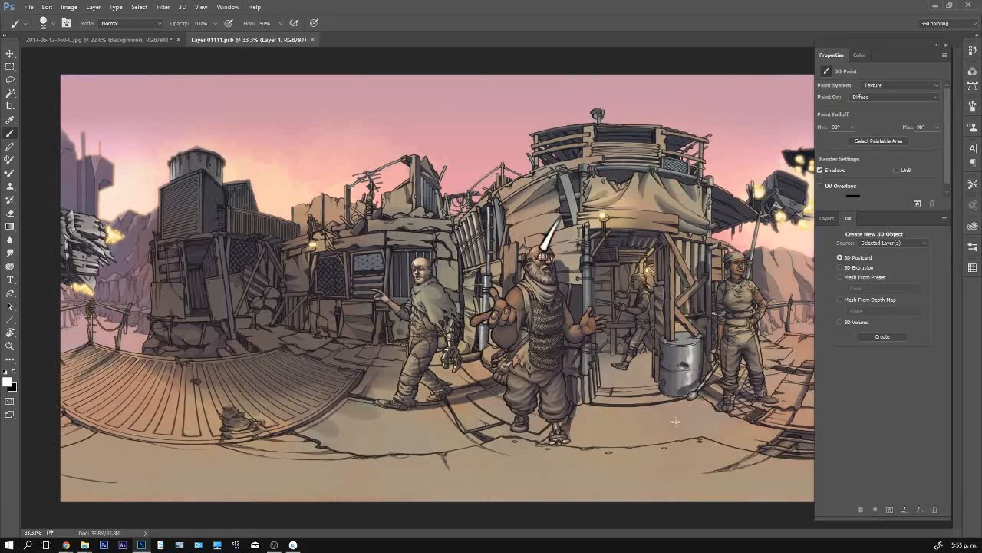
left_click(827, 219)
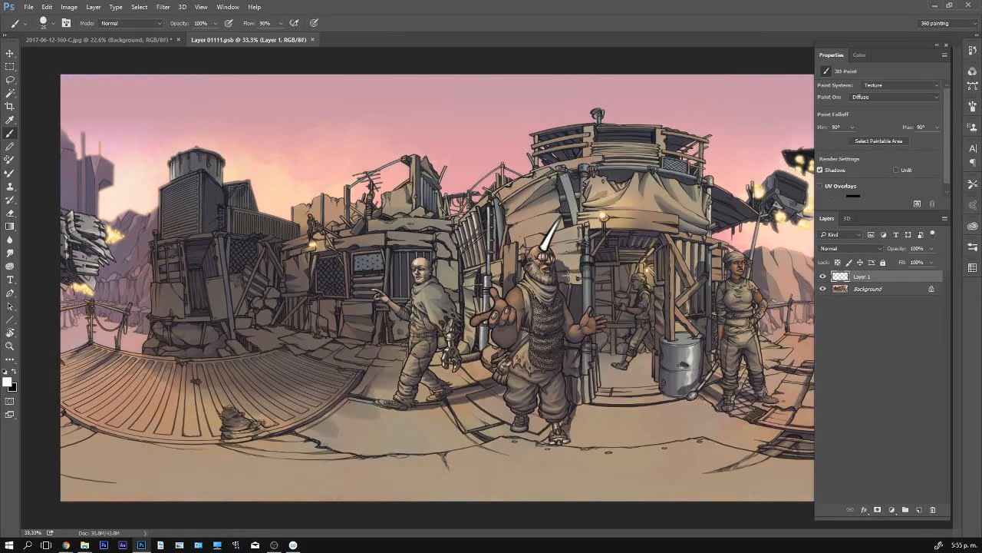
- Test moving the horn on Layer 1, save the flat texture, select its Background layer, and return to the 3D panorama
key("v")
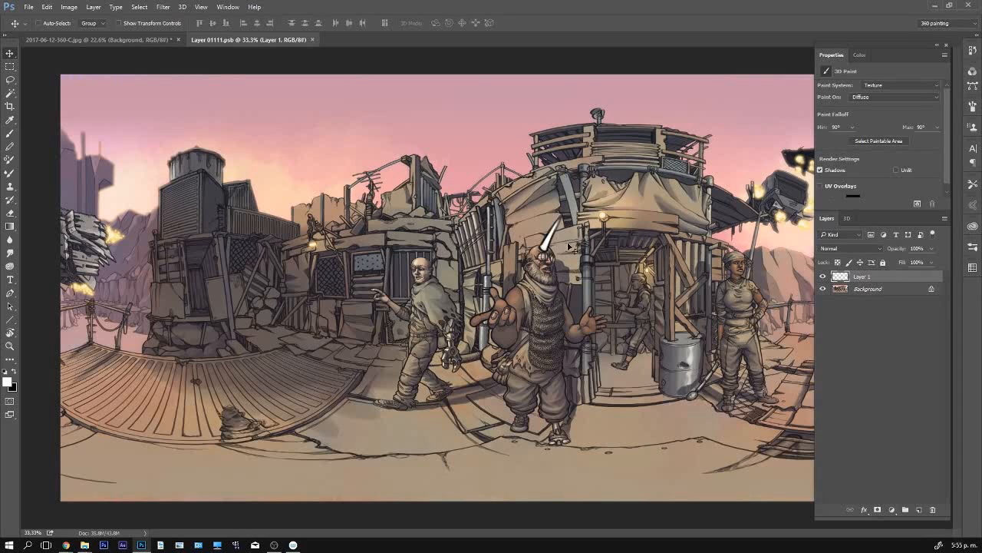
mouse_move(562, 239)
left_mouse_down()
mouse_move(592, 223)
mouse_move(554, 240)
left_mouse_up()
key("ctrl+s")
left_click(867, 290)
key("ctrl+Tab")
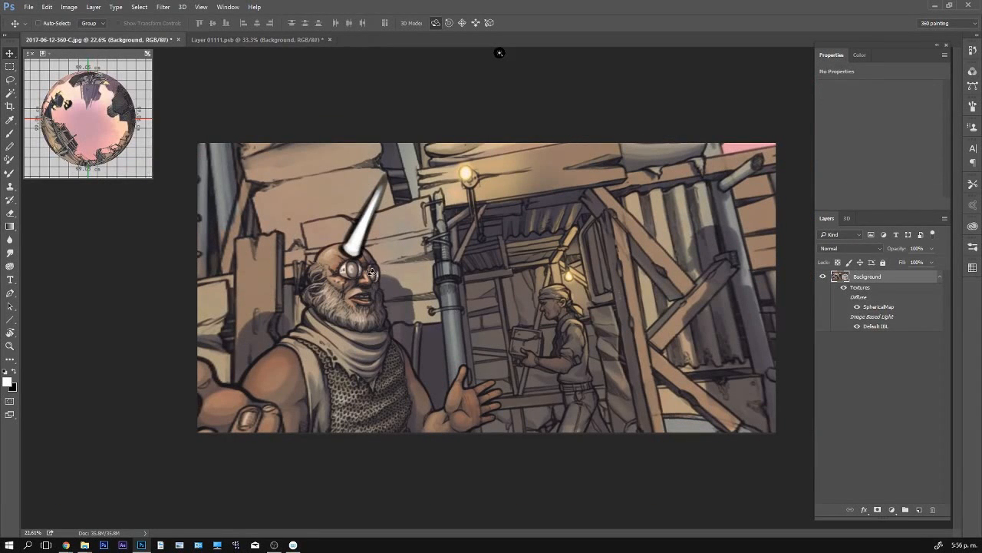
- Try a white zigzag scribble beside the bearded man in the 3D view, check it in the flat texture, and undo it
key("b")
mouse_move(369, 271)
left_mouse_down()
mouse_move(414, 332)
mouse_move(534, 349)
left_mouse_up()
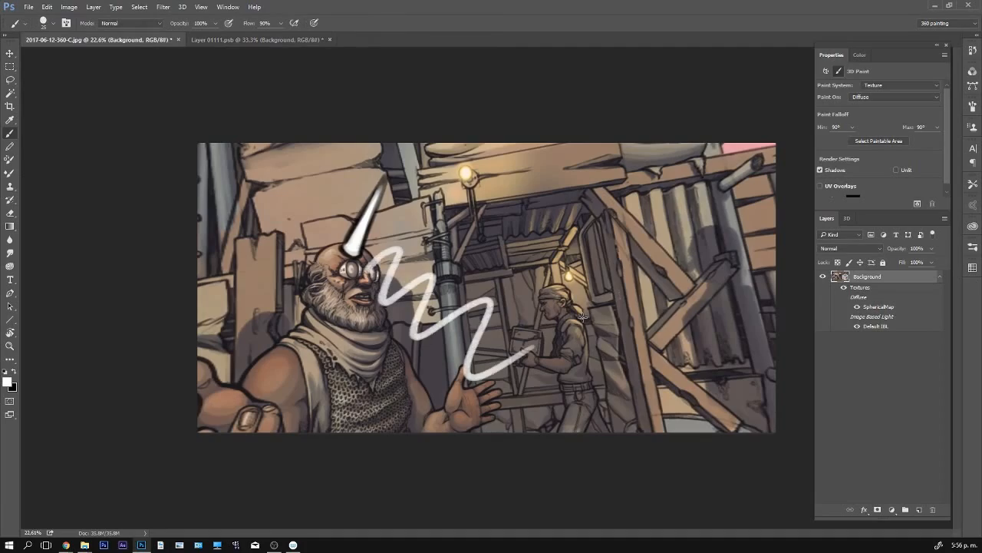
key("ctrl+Tab")
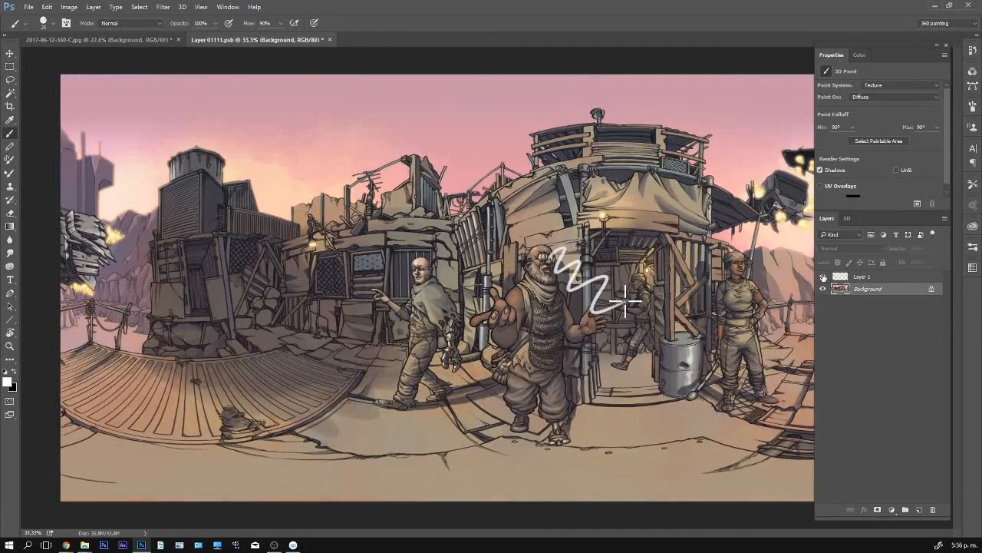
key("ctrl+s")
key("ctrl+Tab")
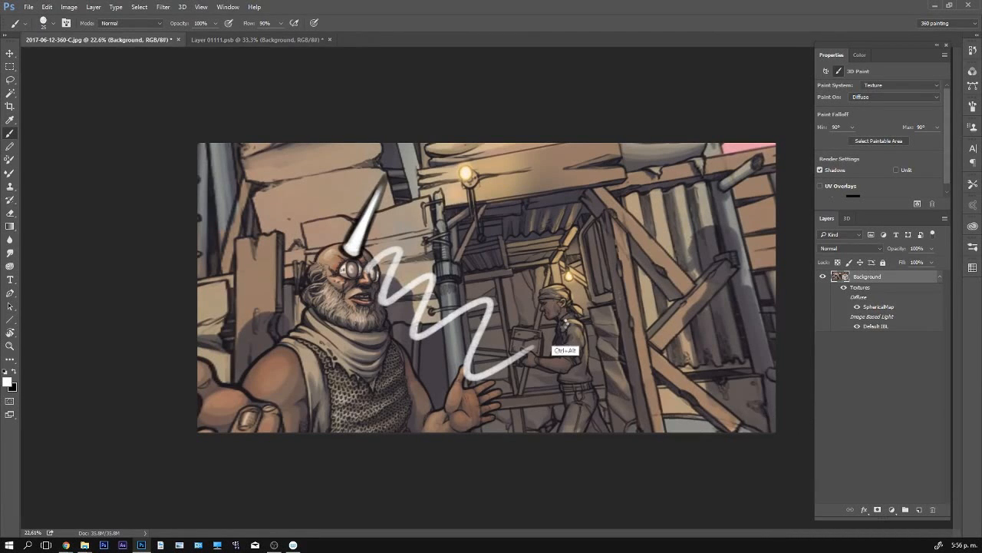
key("ctrl+z")
- Delete the horn layer from the flat texture, keeping only Background
key("ctrl+Tab")
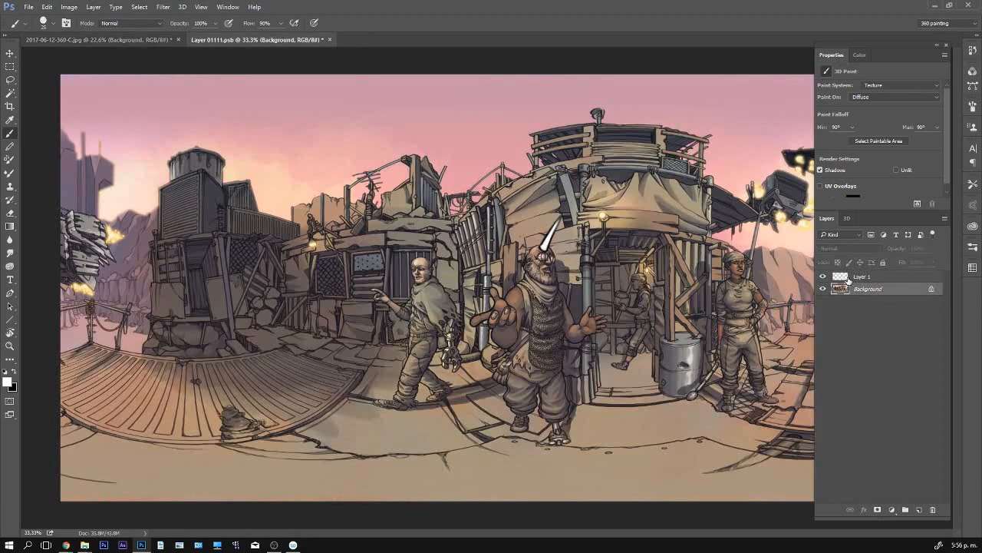
key("ctrl+z")
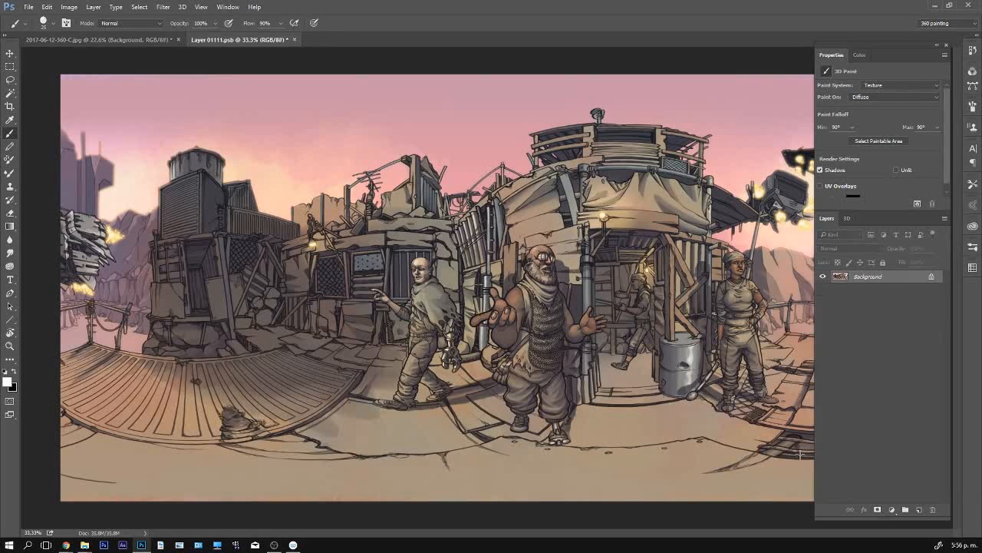
- Add an empty layer above Background in the flat texture and compare it with the 3D panorama
left_click(918, 510)
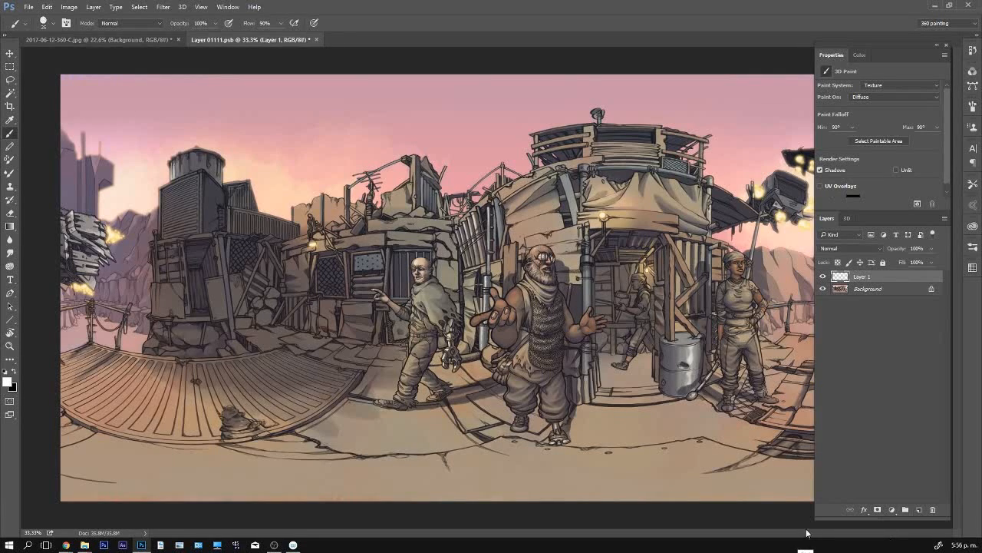
key("ctrl+Tab")
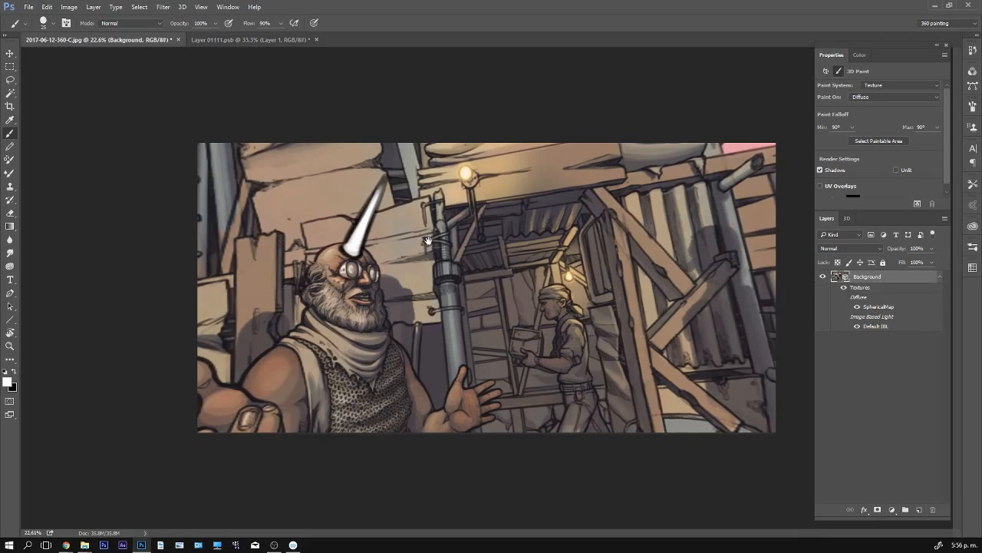
key("ctrl+Tab")
key("ctrl+Tab")
key("v")
left_click_drag(451, 291, 491, 297)
key("ctrl+Tab")
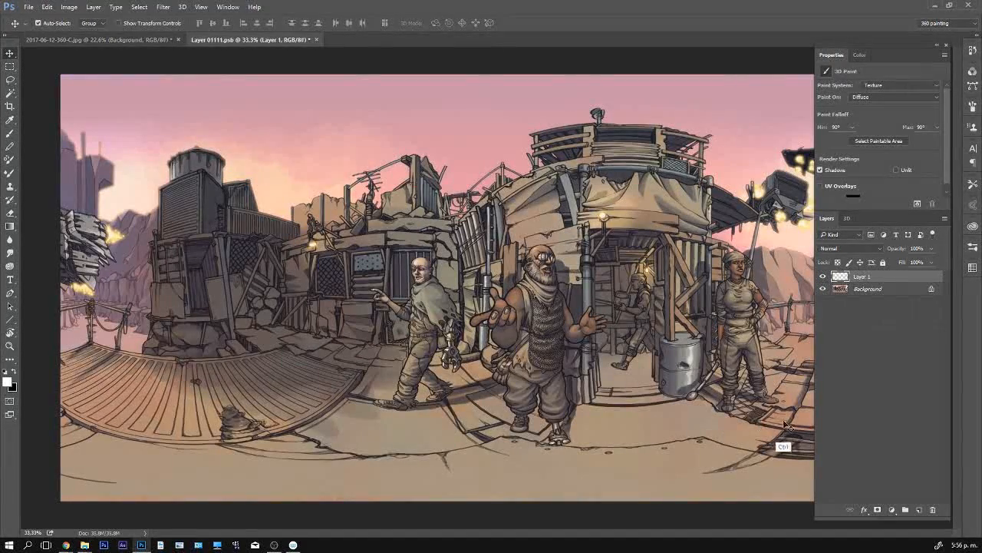
- Close the flat texture without saving, turn the panorama slightly, and reopen the diffuse texture from Spherical_Panorama_Material
key("ctrl+w")
left_click(495, 215)
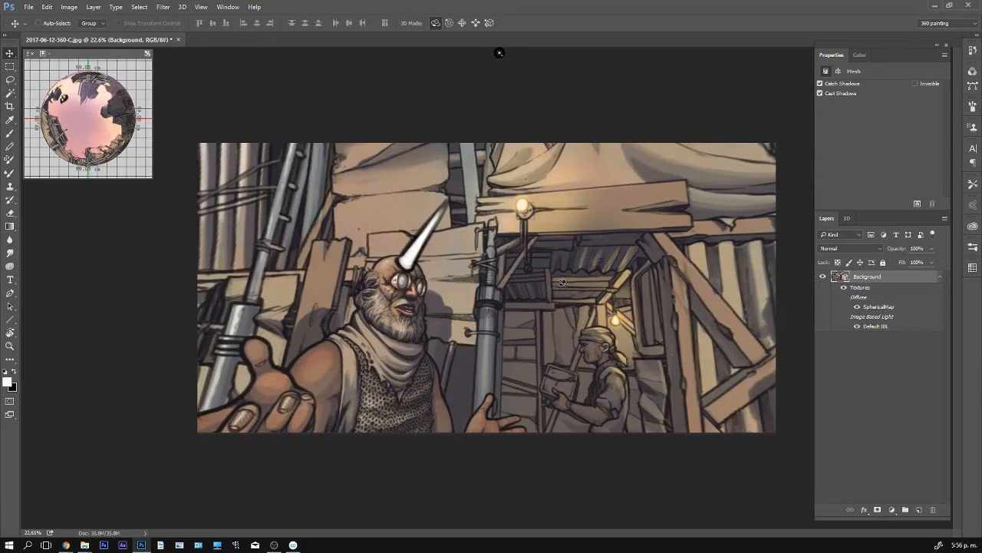
mouse_move(562, 286)
left_mouse_down()
mouse_move(491, 285)
mouse_move(549, 289)
left_mouse_up()
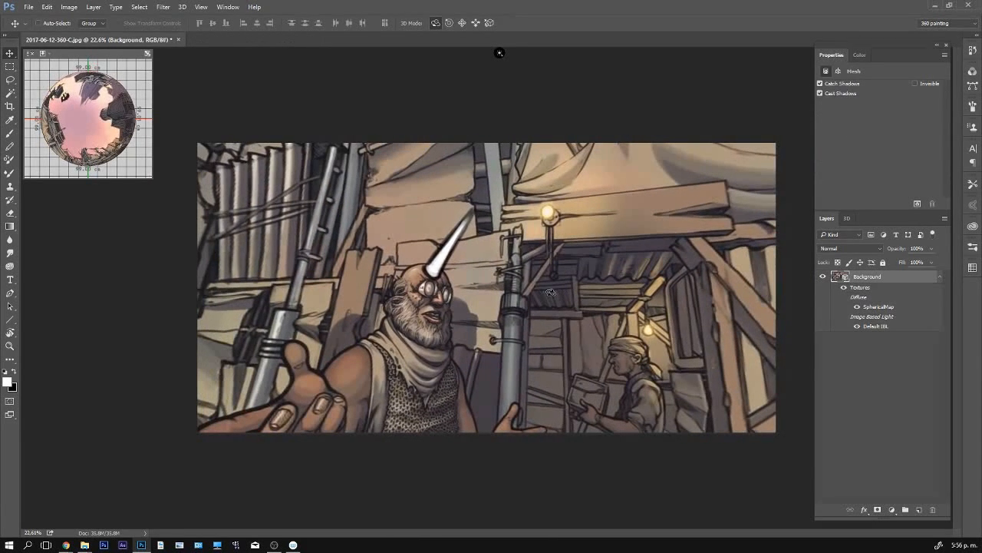
left_click(847, 218)
left_click(875, 299)
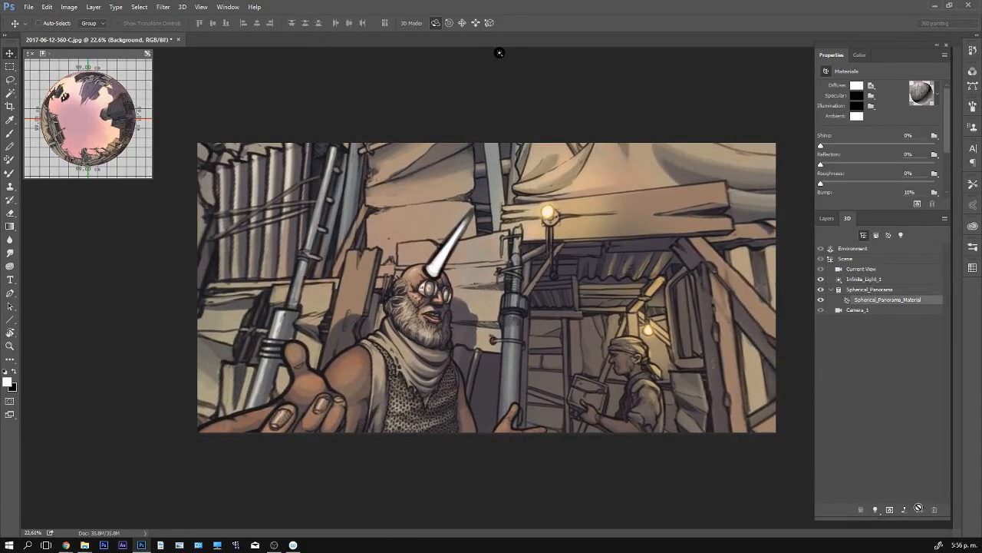
left_click(868, 90)
left_click(889, 97)
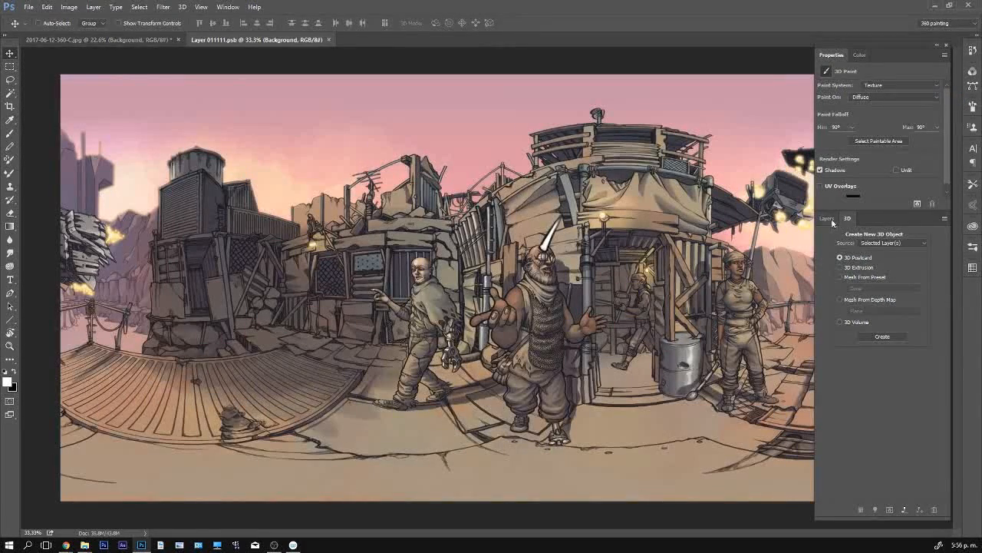
- Replace the horn layer with an empty layer above Background, save the flat texture, and return to the 3D panorama
left_click(827, 219)
left_click(862, 278)
key("Delete")
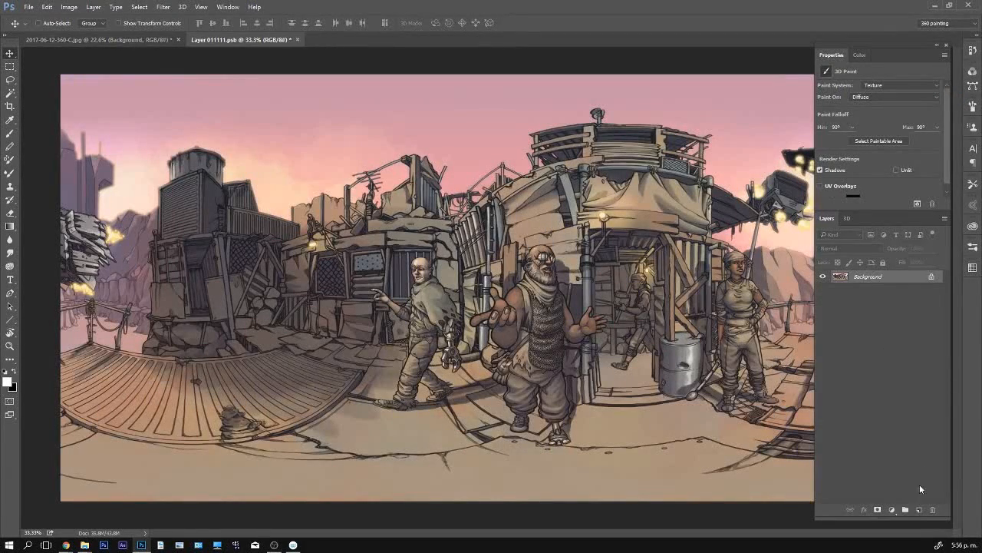
left_click(919, 510)
key("ctrl+s")
key("ctrl+Tab")
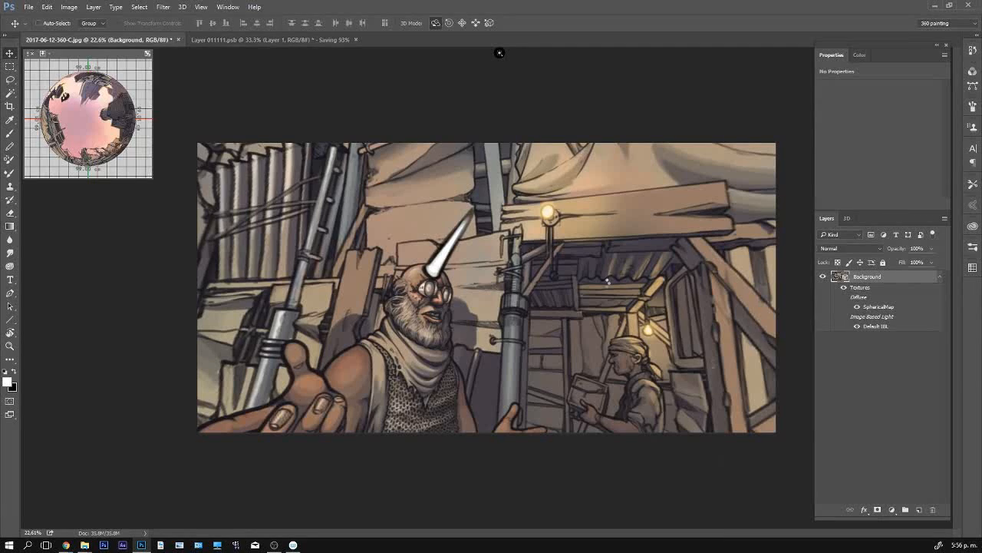
- Paint a black zigzag scribble down the pipe beside the bearded man in the 3D view and check it in the flat texture
key("b")
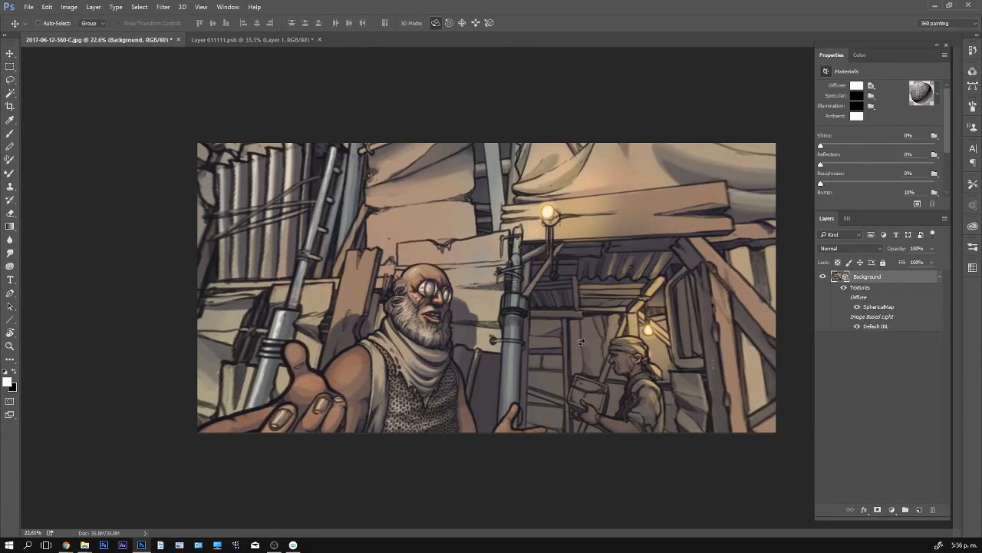
mouse_move(513, 232)
left_mouse_down()
mouse_move(509, 303)
mouse_move(522, 306)
mouse_move(512, 310)
mouse_move(507, 435)
left_mouse_up()
key("x")
left_click(719, 396, "ctrl")
key("ctrl+Tab")
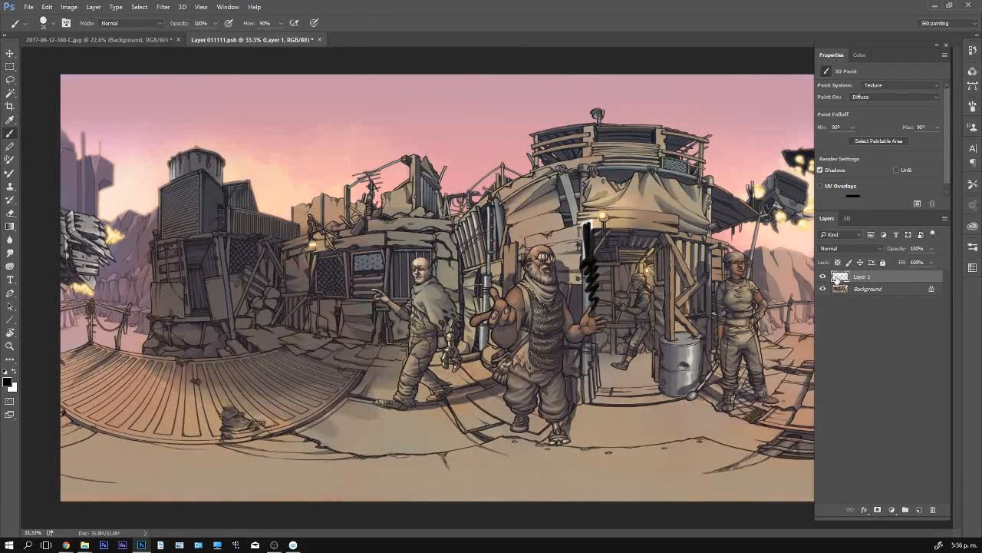
- Toggle Layer 1's visibility, test moving the black scribble sideways and undo the move, then save the flat texture
left_click(823, 276)
left_click(824, 277)
key("v")
left_click_drag(594, 281, 670, 283)
key("ctrl+z")
key("ctrl+s")
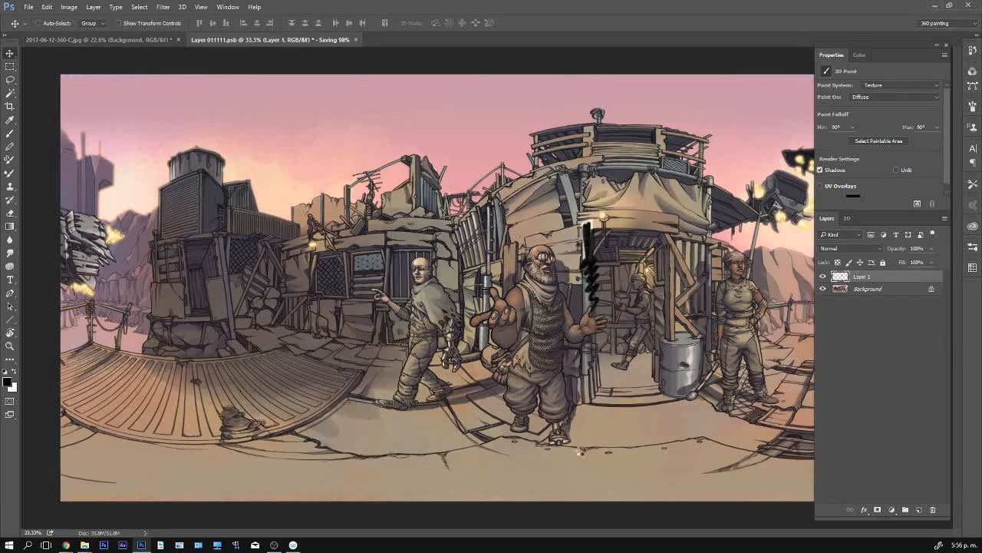
- Delete the scribble layer from the flat texture, return to the 3D panorama, and switch to the grid image big_87fb9e79cc.jpg
key("Delete")
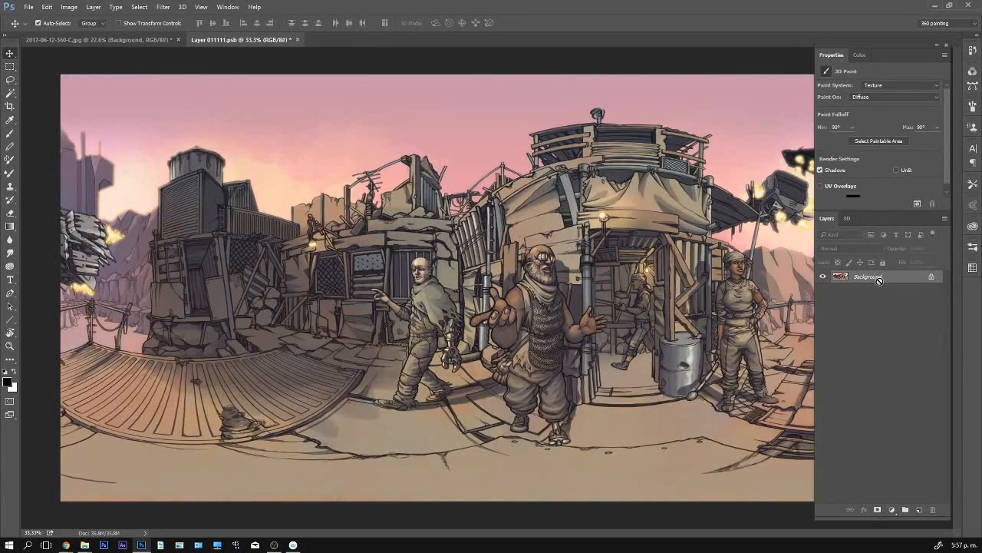
key("ctrl+Tab")
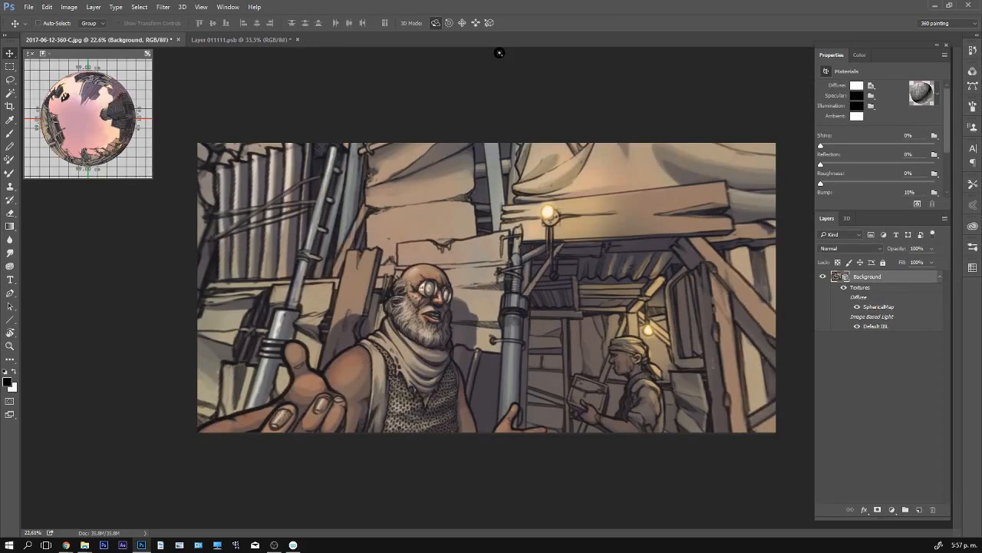
left_click(627, 161)
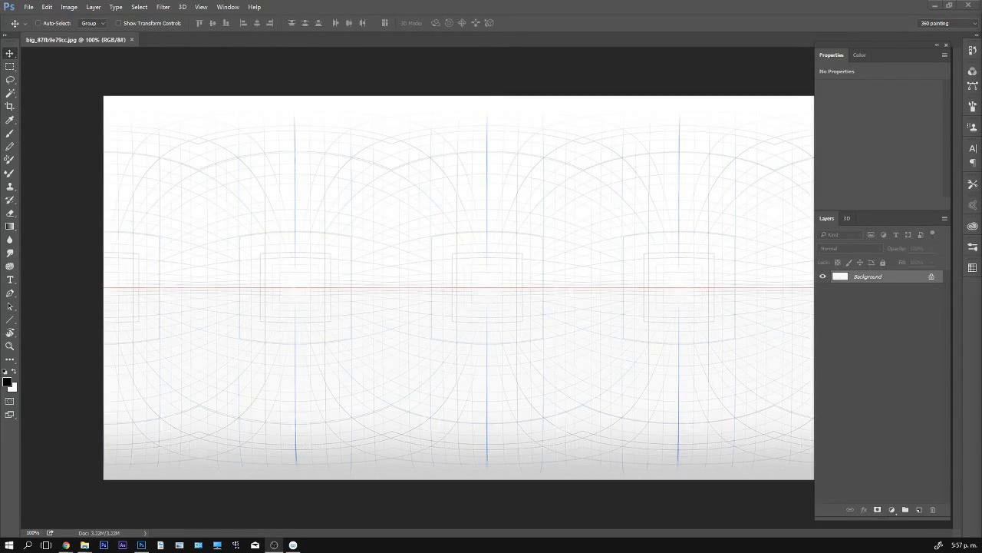
- Convert the grid image's Background layer into a Spherical Panorama mesh
left_click(181, 7)
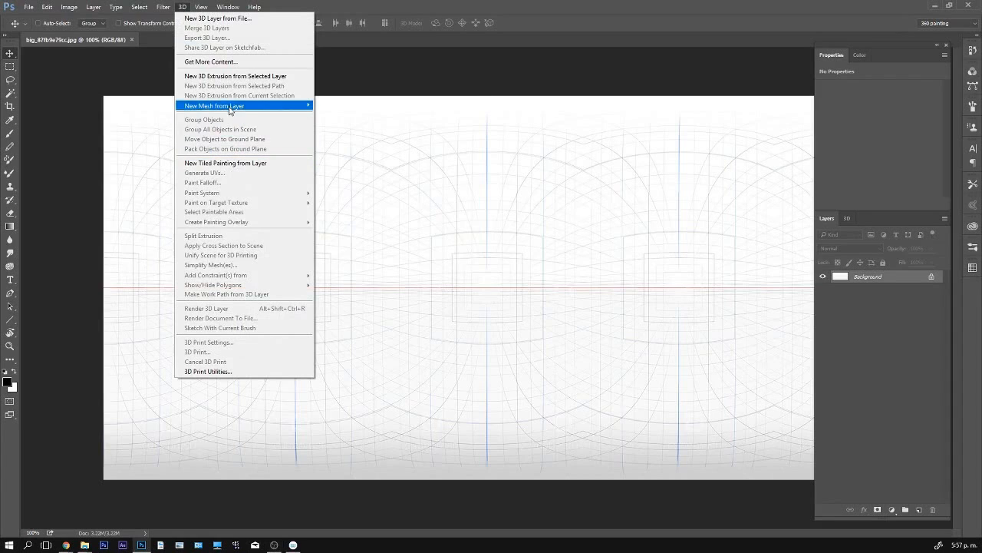
mouse_move(231, 105)
mouse_move(154, 120)
left_click(104, 215)
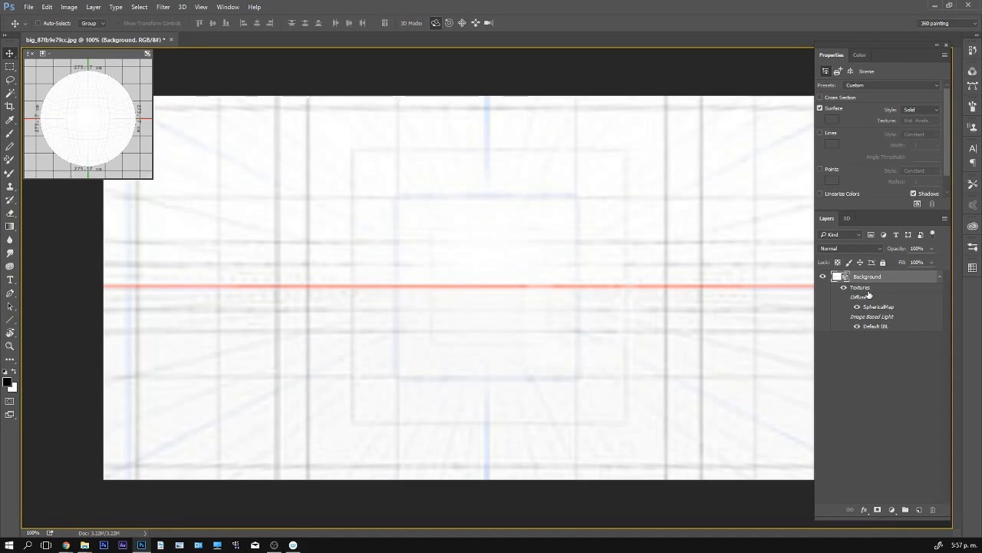
- Set the field of view of the Current View camera to a 9 mm lens
left_click(846, 218)
left_click(861, 268)
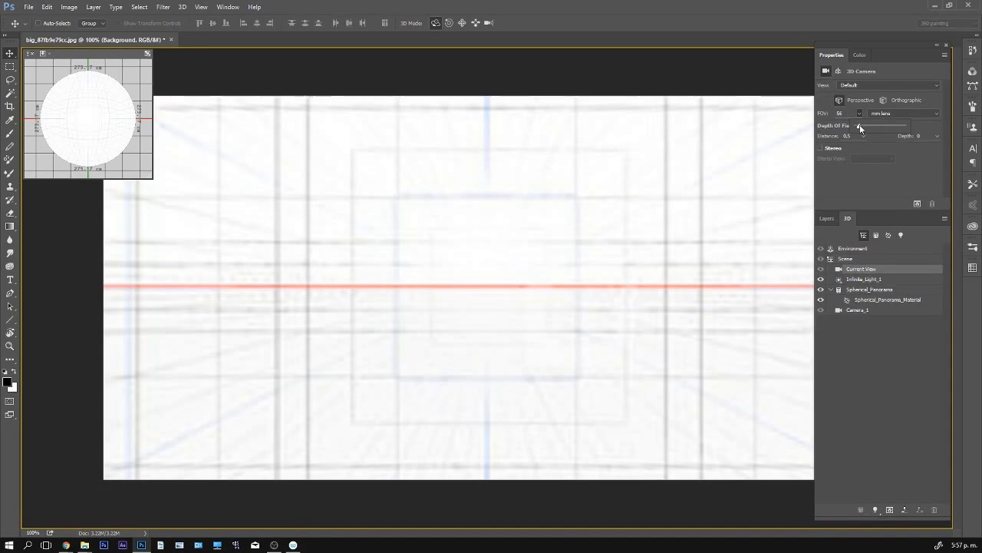
left_click_drag(860, 125, 857, 123)
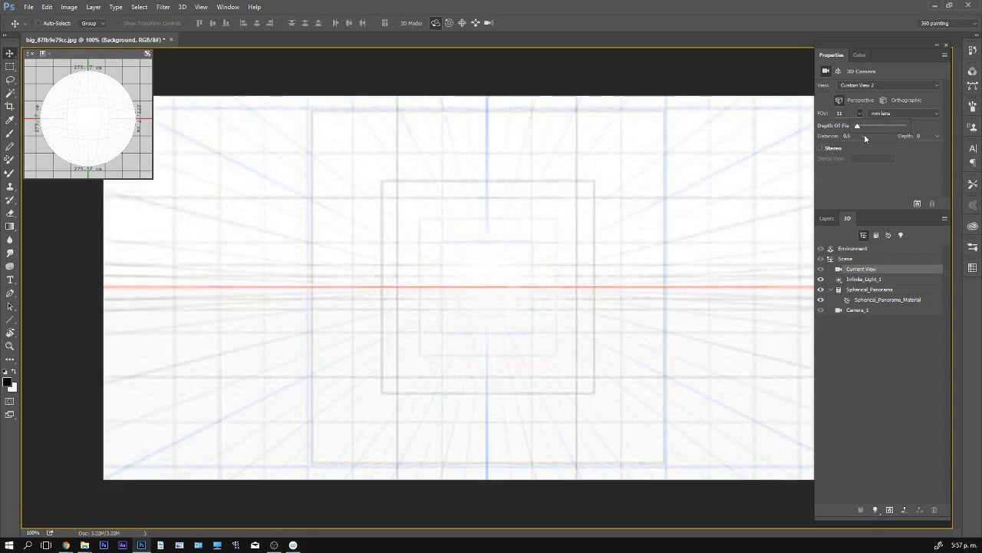
left_click(845, 113)
type("9")
key("Return")
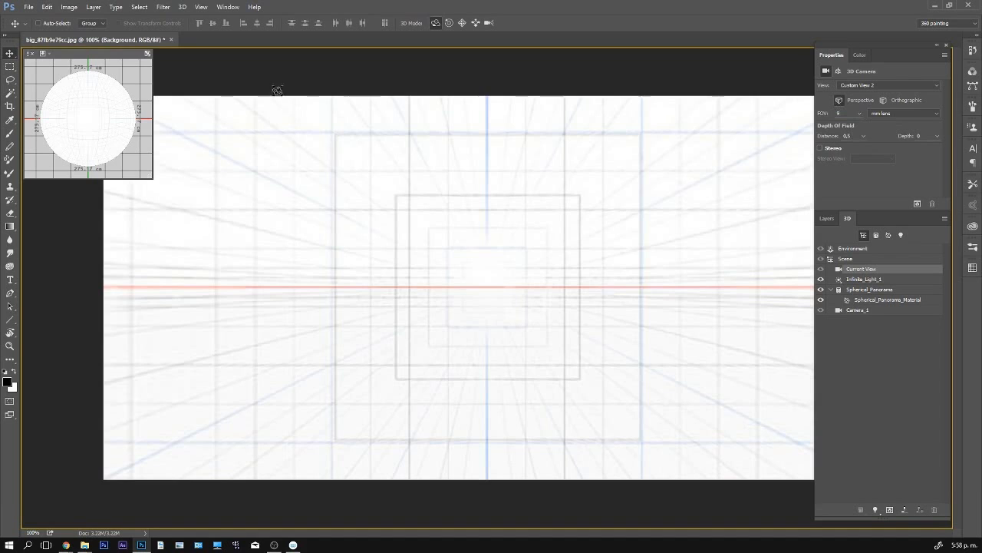
- Open the diffuse texture of Spherical_Panorama_Material for editing and add an empty layer above its Background
left_click(829, 219)
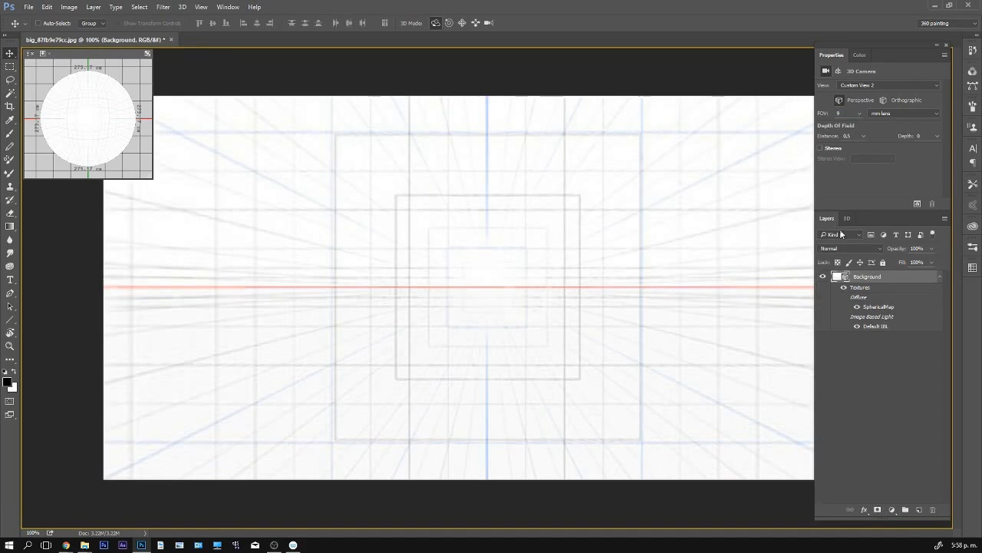
left_click(847, 218)
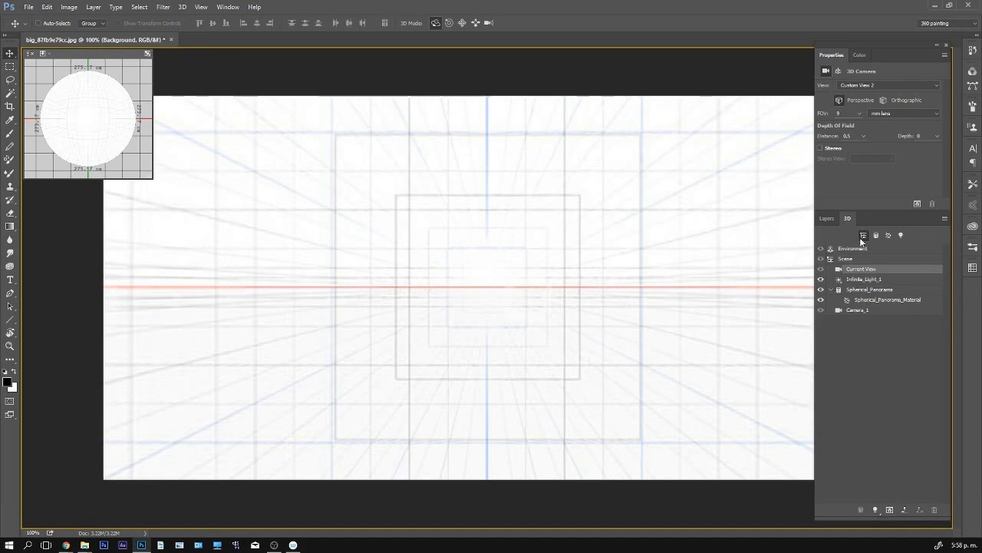
left_click(888, 299)
left_click(871, 85)
left_click(875, 96)
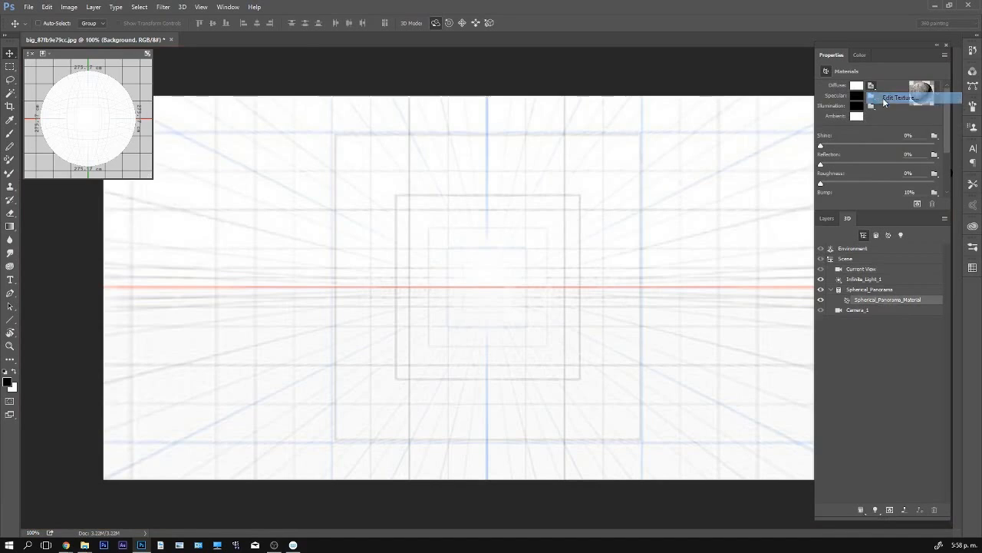
left_click(827, 218)
left_click(921, 509)
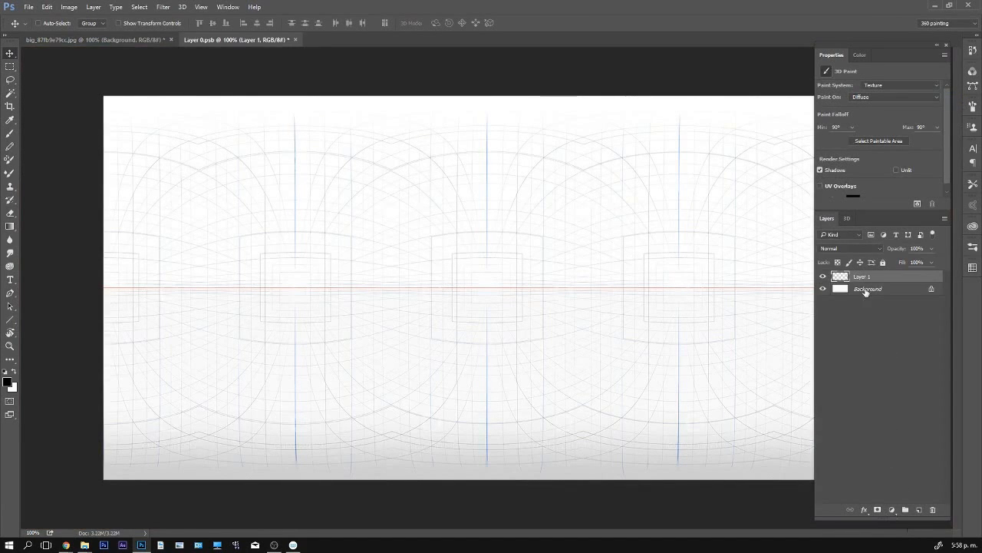
- Duplicate the grid Background layer, place the copy above Layer 1, and give it a darkening blend mode
left_click(866, 291)
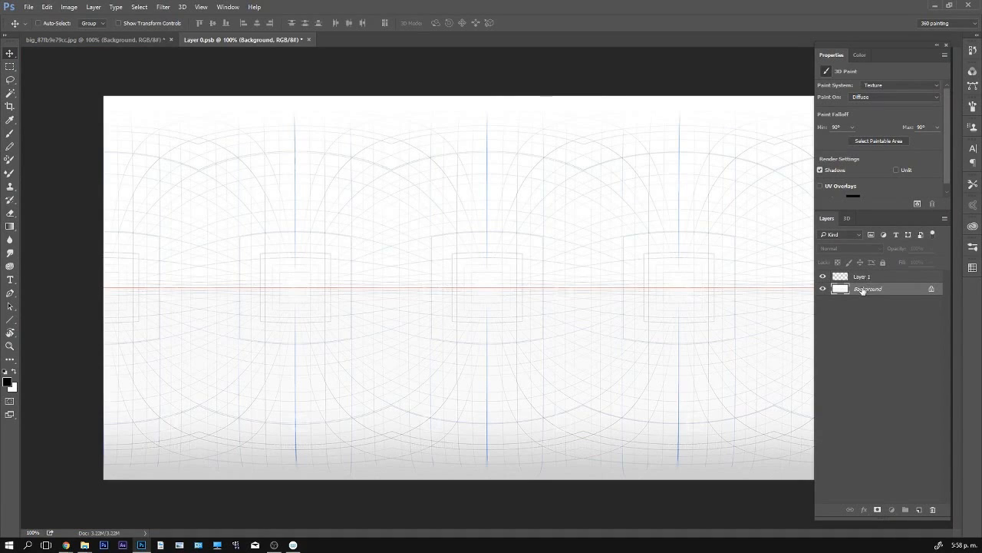
mouse_move(862, 291)
left_mouse_down()
mouse_move(863, 275)
mouse_move(870, 284)
left_mouse_up()
key("ctrl+j")
left_click(851, 248)
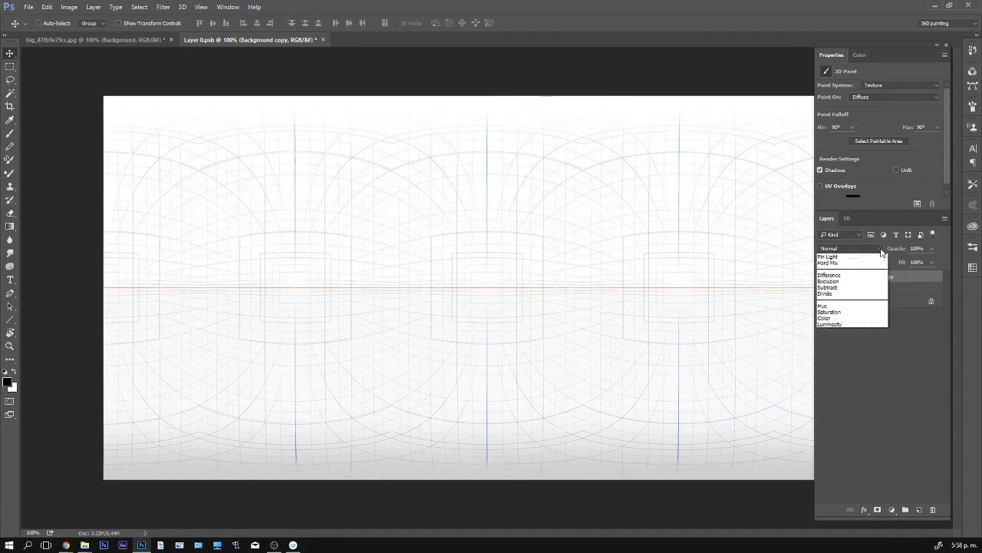
left_click(845, 283)
- Fill the original Background layer with white beneath the grid copy
left_click(867, 302)
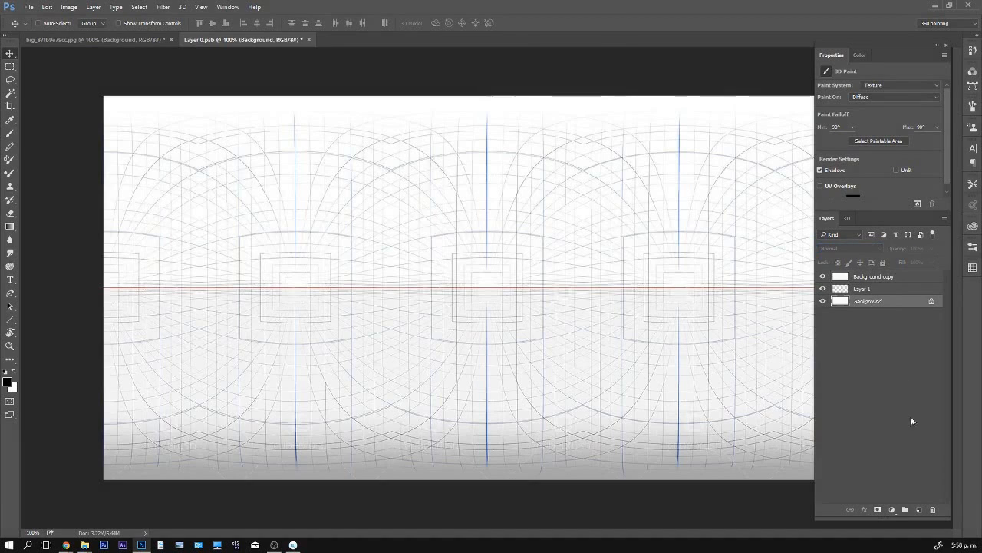
key("alt+d")
key("Escape")
key("x")
key("alt+BackSpace")
- Activate the Gradient tool with the foreground-to-background preset
key("g")
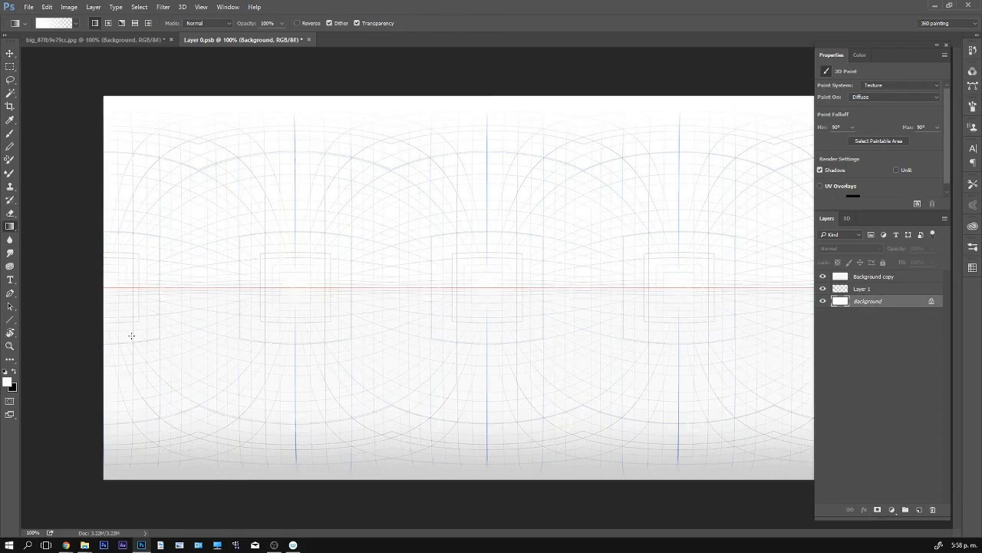
left_click(76, 23)
left_click(21, 48)
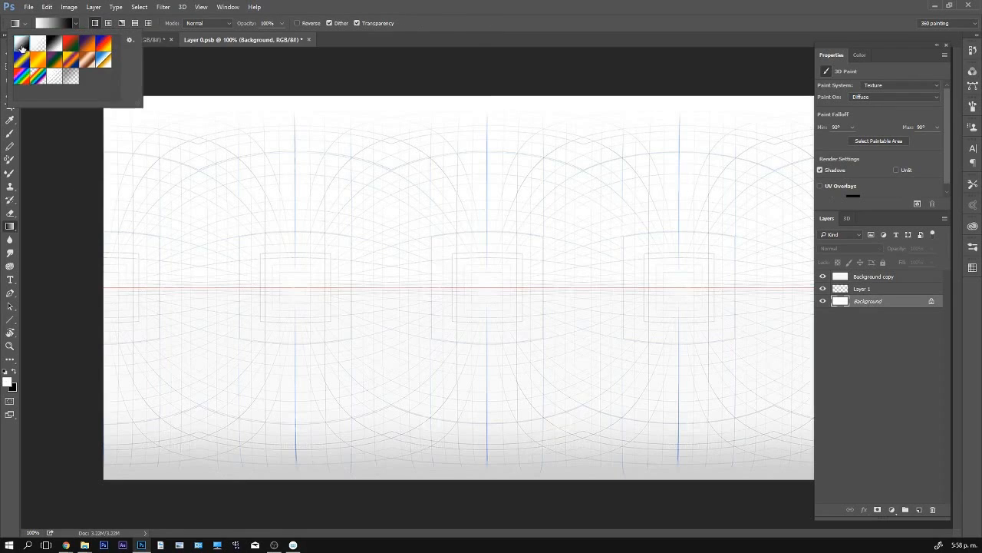
- Try a muted grey-blue as the foreground colour for the gradient
left_click(8, 382)
left_click(792, 356)
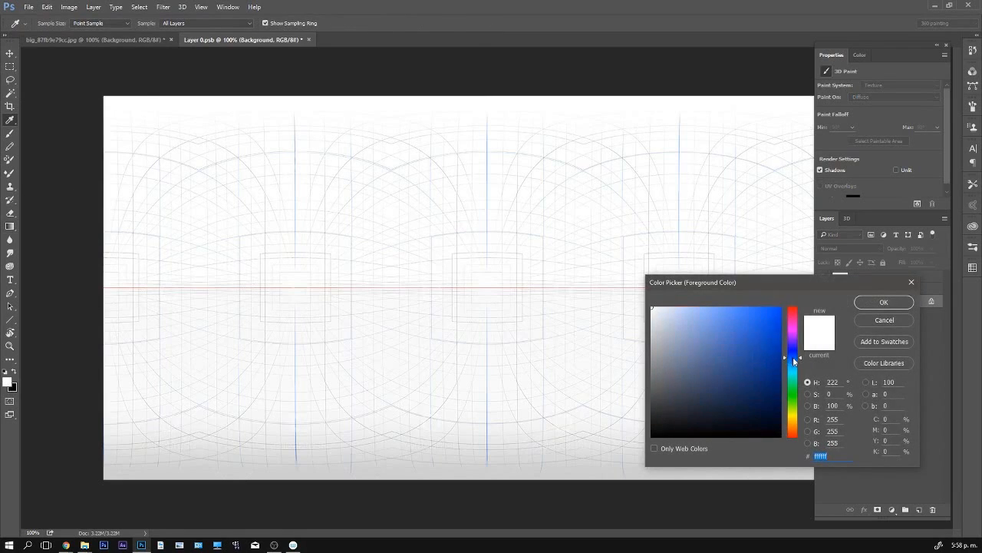
left_click(680, 344)
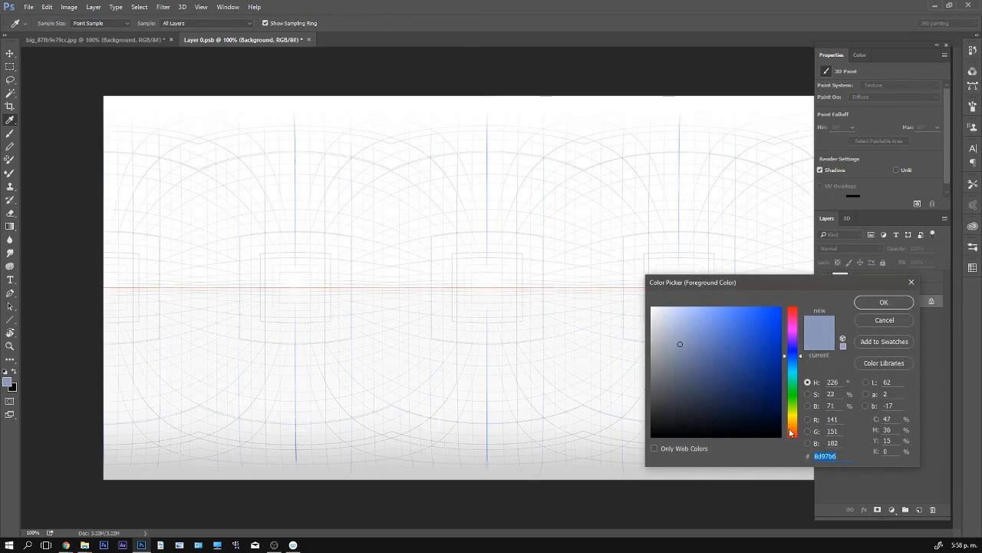
- Set the foreground colour to a greyish brown and swap it into the background colour
left_click(790, 426)
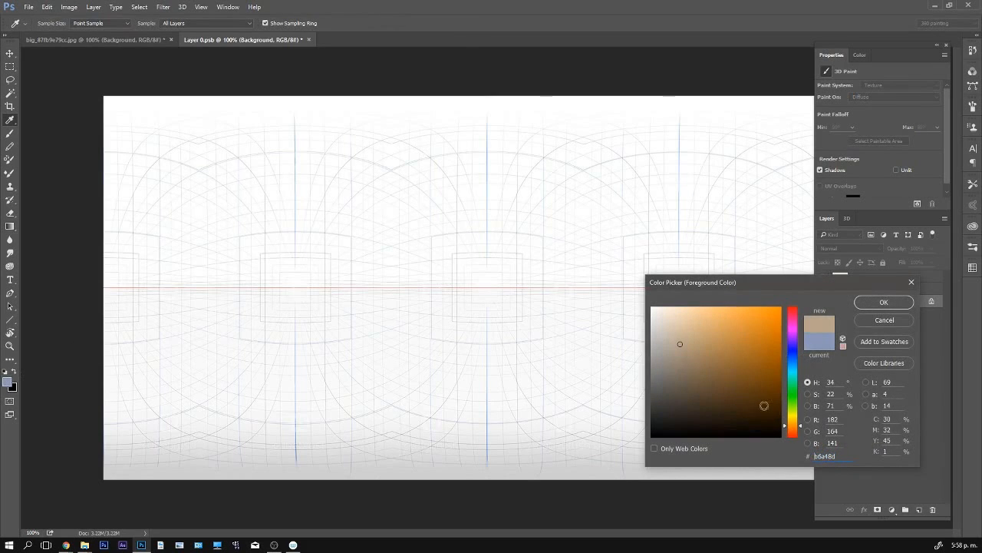
left_click(679, 361)
left_click(876, 307)
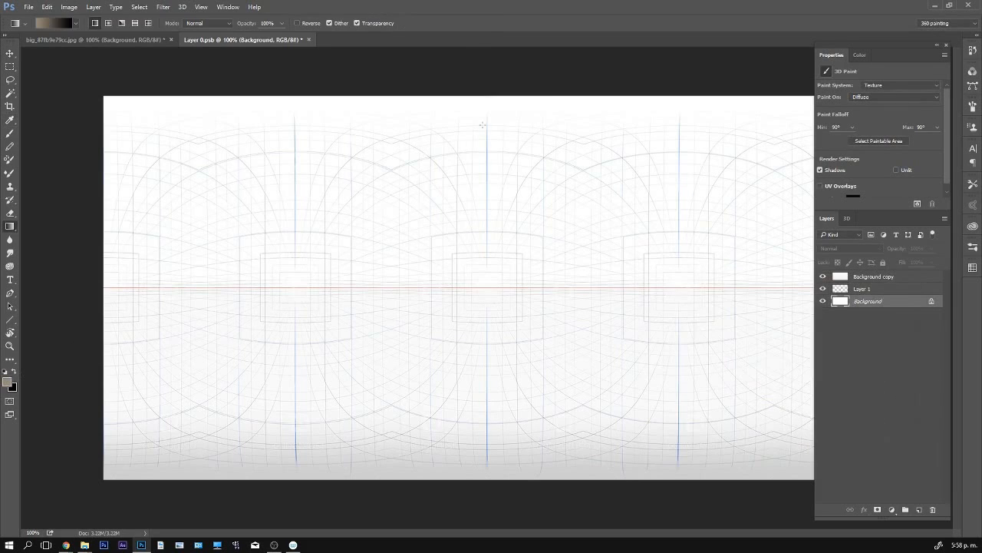
left_click(6, 372)
- Set the foreground colour to light blue #98a3d2 and fill the Background layer with a vertical blue-to-brown gradient across the horizon
left_click(7, 381)
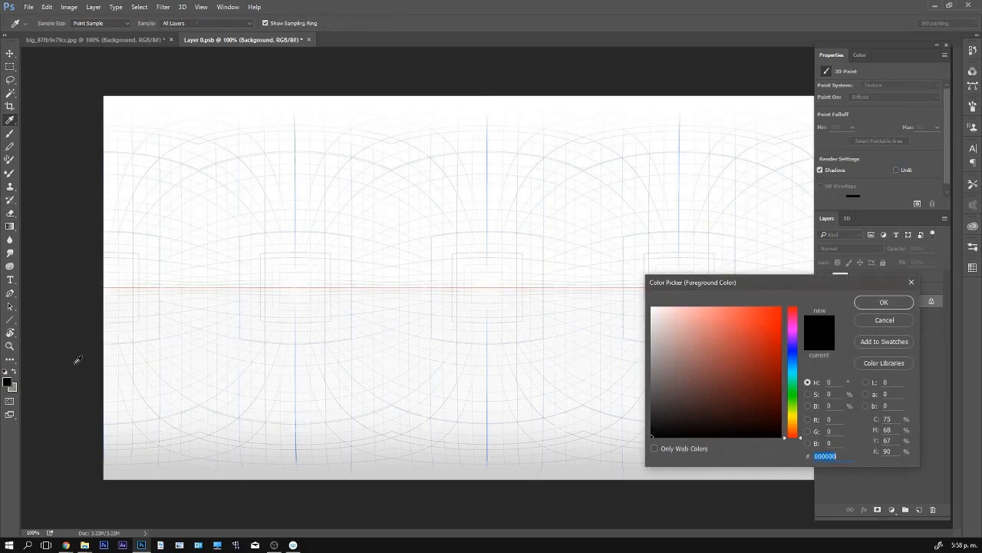
left_click(793, 354)
left_click(689, 327)
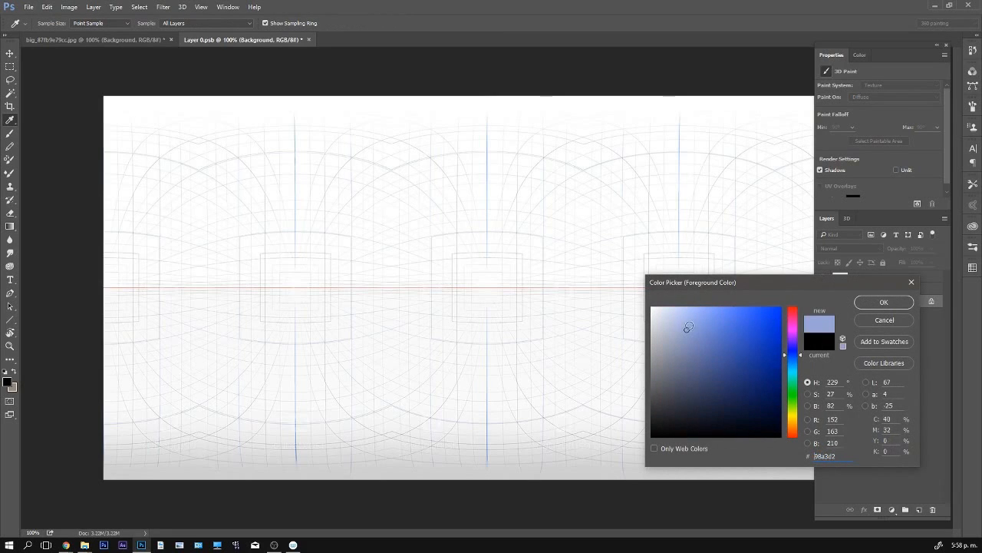
left_click(883, 304)
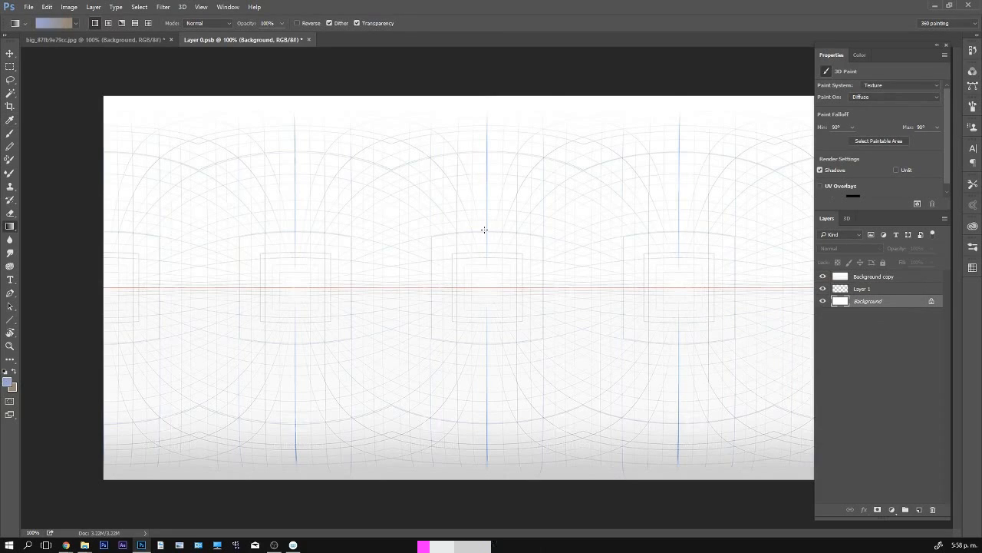
left_click_drag(484, 228, 484, 360)
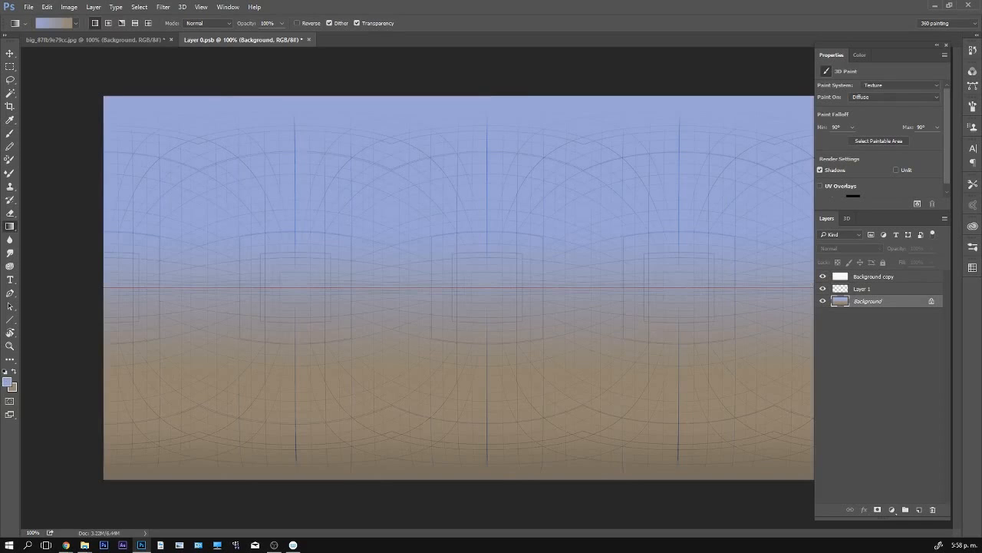
- Rename Layer 1, between the grid copy and the background, as "Sketch layer"
left_click(859, 292)
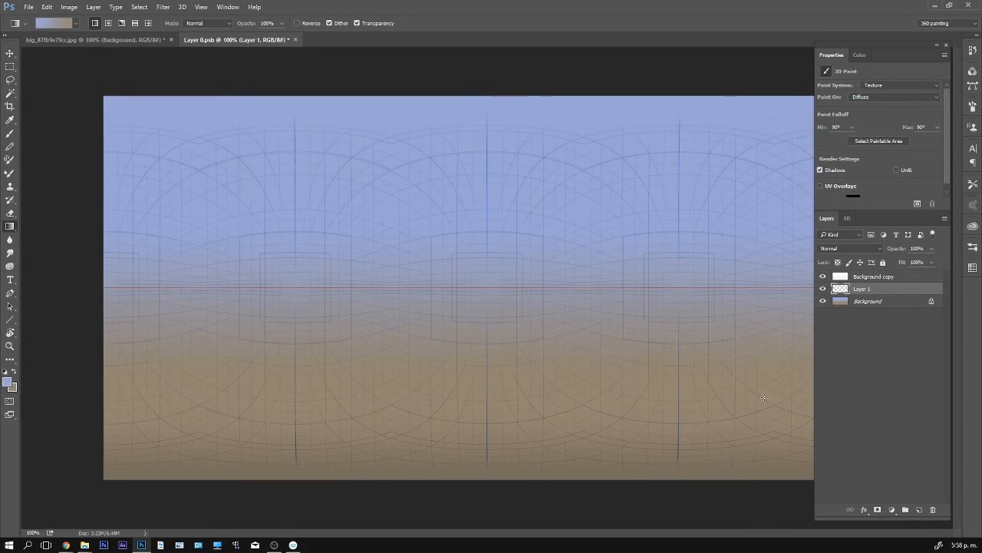
left_click(874, 277)
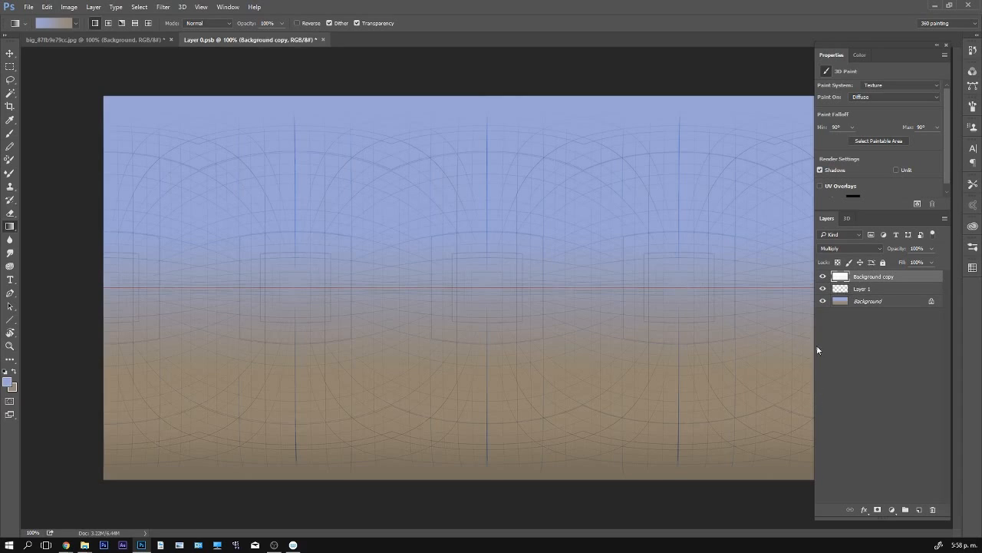
left_click(859, 288)
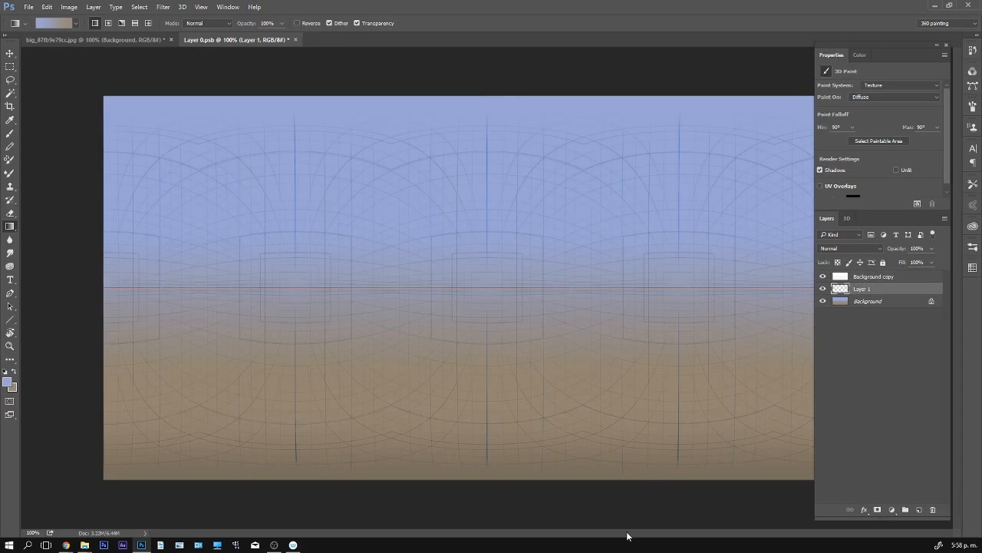
double_click(861, 289)
type("Draw")
key("Return")
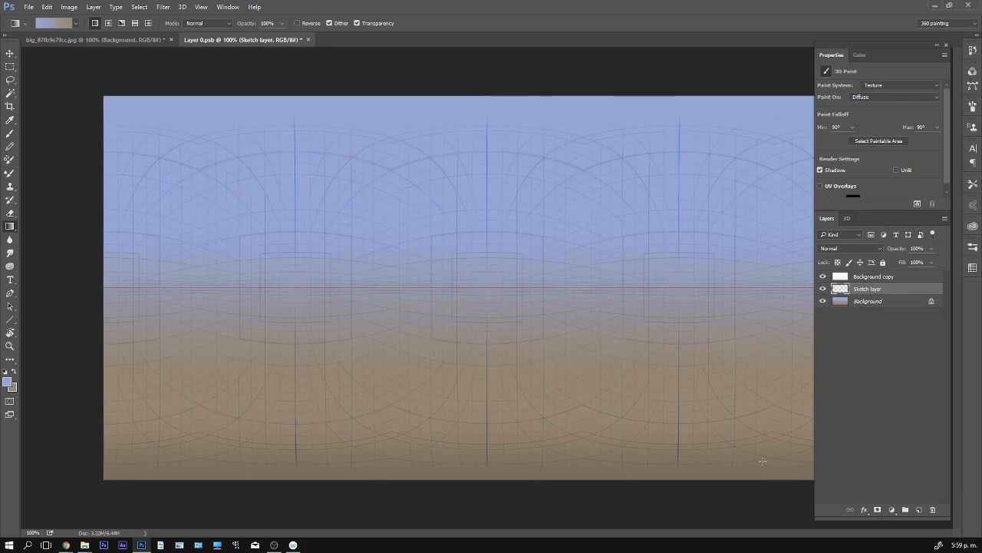
- Save and close the layered texture document, and turn the panorama view to face a corner of the grid just below the horizon
key("ctrl+Tab")
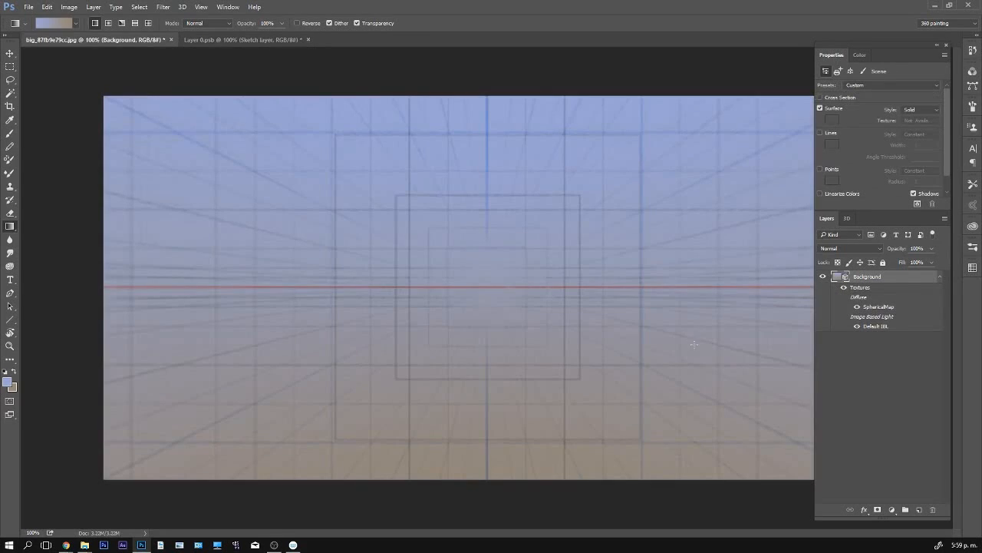
key("v")
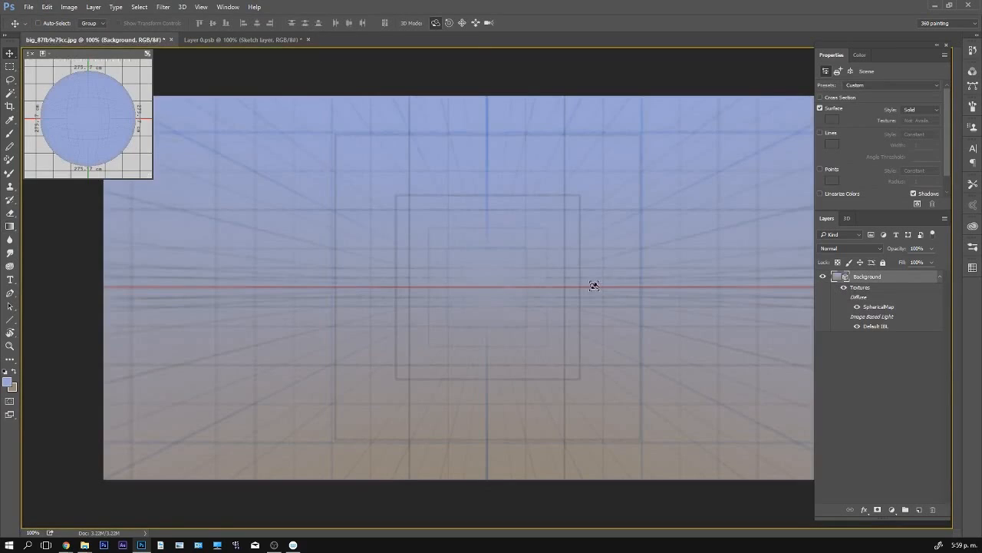
left_click_drag(589, 286, 358, 91)
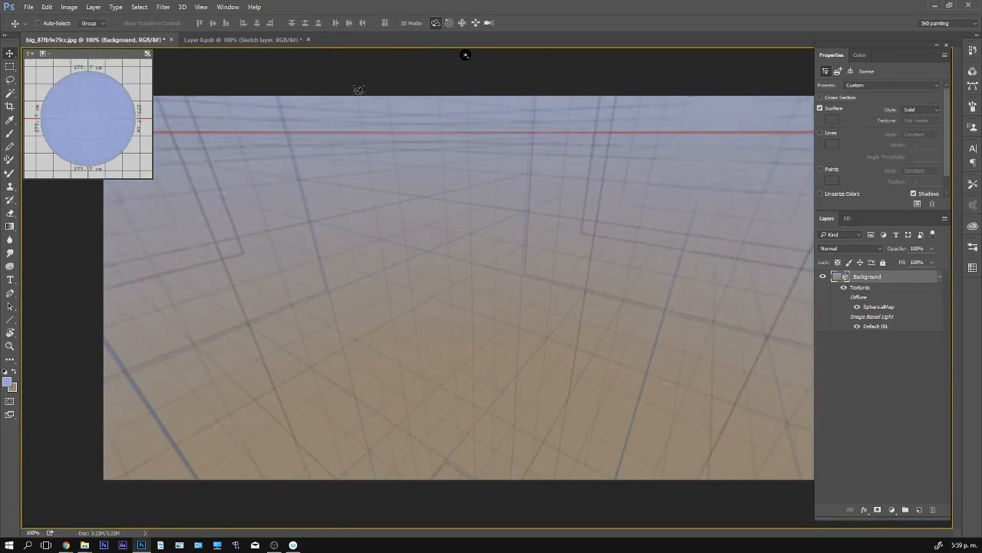
left_click(307, 39)
left_click(505, 216)
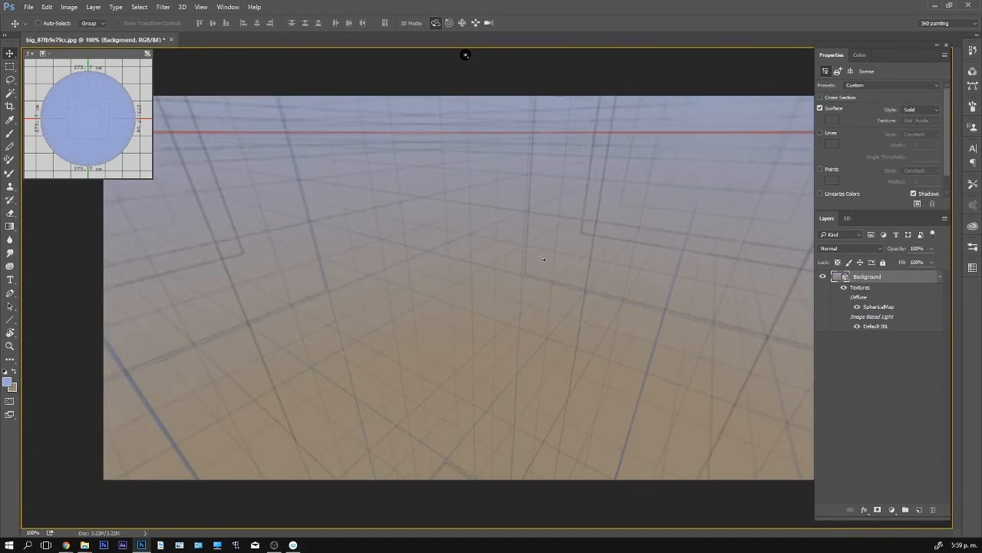
mouse_move(539, 257)
left_mouse_down()
mouse_move(642, 220)
mouse_move(722, 248)
mouse_move(706, 259)
mouse_move(706, 284)
mouse_move(599, 284)
left_mouse_up()
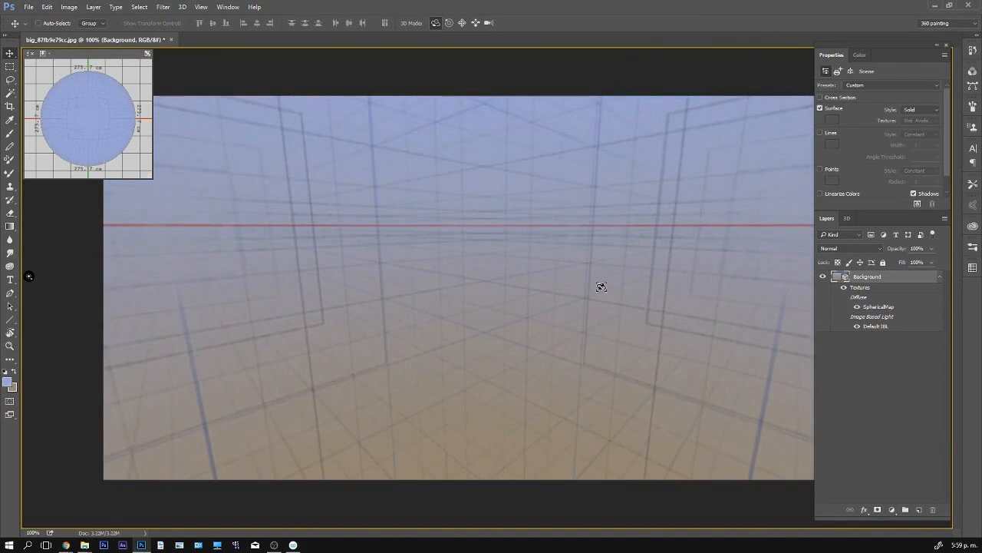
- Try a white brush stroke on the panorama, undo it, and set up a much smaller black brush
key("b")
key("d")
key("x")
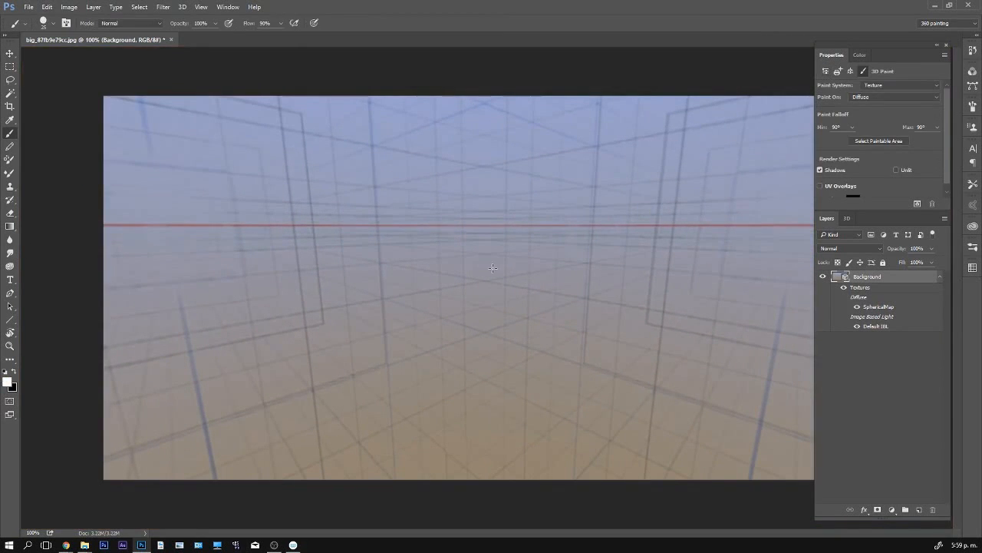
left_click_drag(462, 237, 461, 319)
key("ctrl+alt+z")
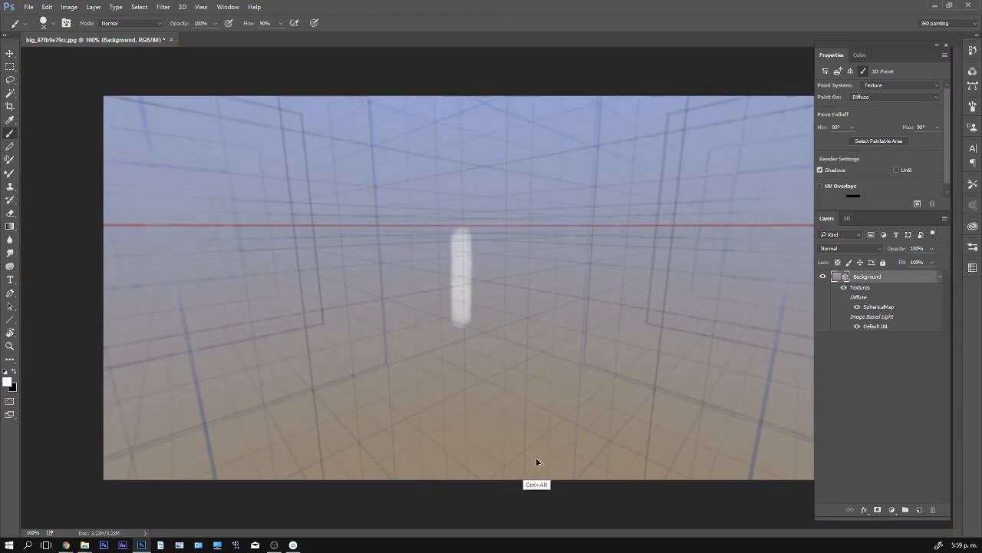
key("bracketleft")
key("bracketleft")
key("bracketleft")
key("bracketleft")
key("bracketleft")
key("bracketleft")
key("x")
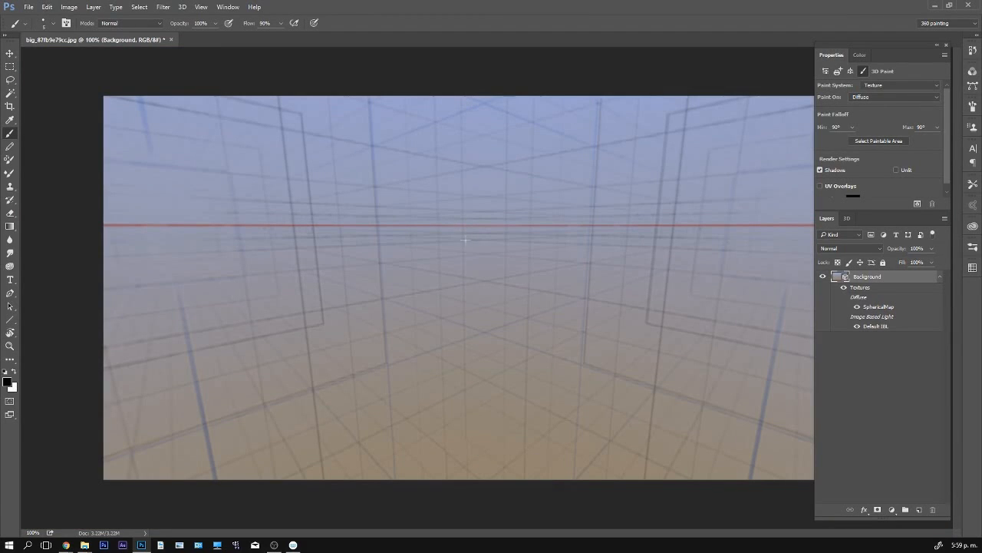
- Sketch the black outline of a tall block's front face below the horizon line and scribble white shading near its upper edge
left_click_drag(463, 230, 463, 366)
left_click_drag(528, 393, 530, 226)
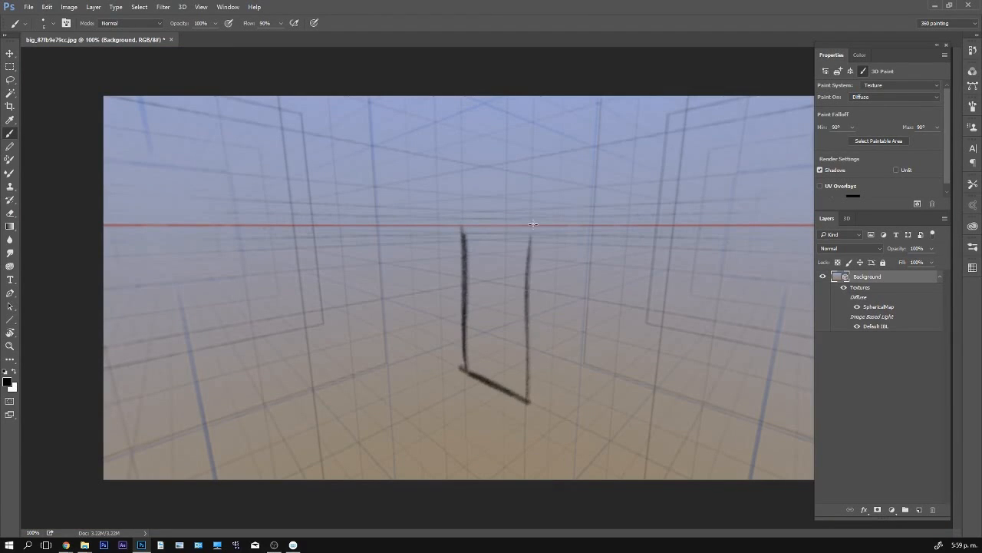
left_click_drag(460, 225, 538, 227)
key("x")
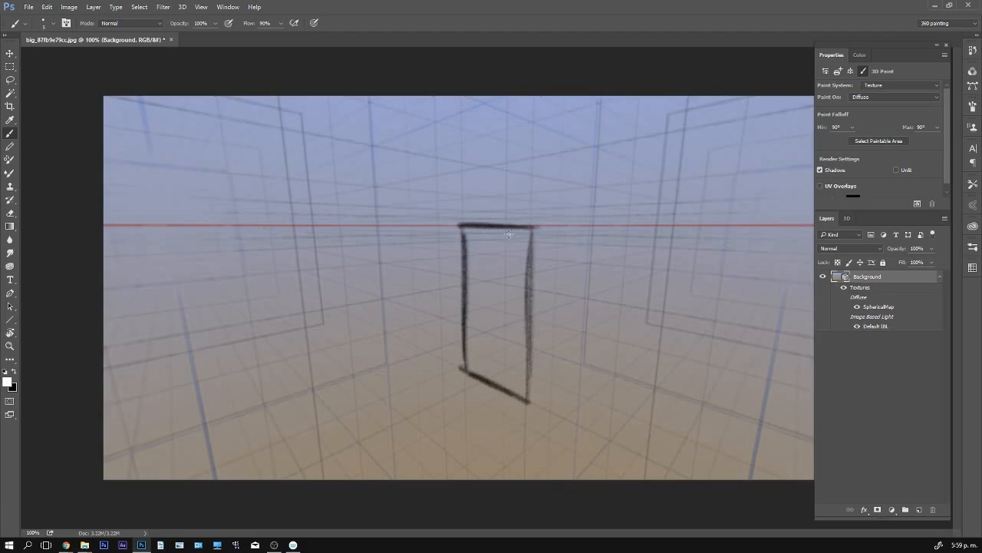
mouse_move(466, 230)
left_mouse_down()
mouse_move(502, 240)
mouse_move(507, 260)
mouse_move(518, 260)
mouse_move(600, 226)
mouse_move(589, 227)
mouse_move(586, 314)
mouse_move(563, 322)
mouse_move(556, 311)
mouse_move(549, 389)
mouse_move(528, 401)
left_mouse_up()
- Outline the block's stepped side face in black, hatch its lower part, and add white highlights along the vertical edges
key("x")
key("x")
left_click_drag(550, 299, 545, 381)
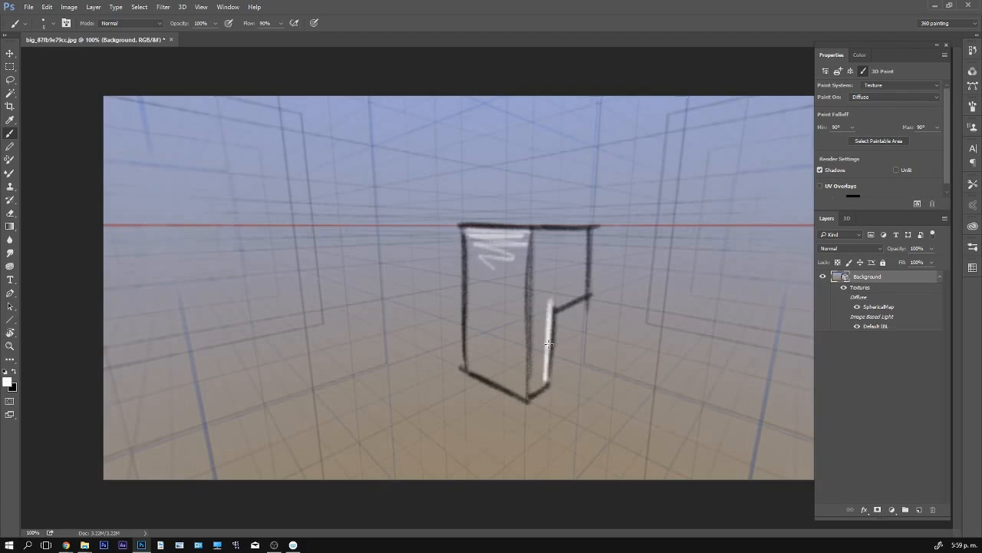
mouse_move(549, 344)
left_mouse_down()
mouse_move(533, 392)
mouse_move(533, 282)
left_mouse_up()
key("x")
- Draw the left corner of a platform around the block in black, with a white highlight along its rear edge
key("x")
left_click_drag(527, 237, 524, 367)
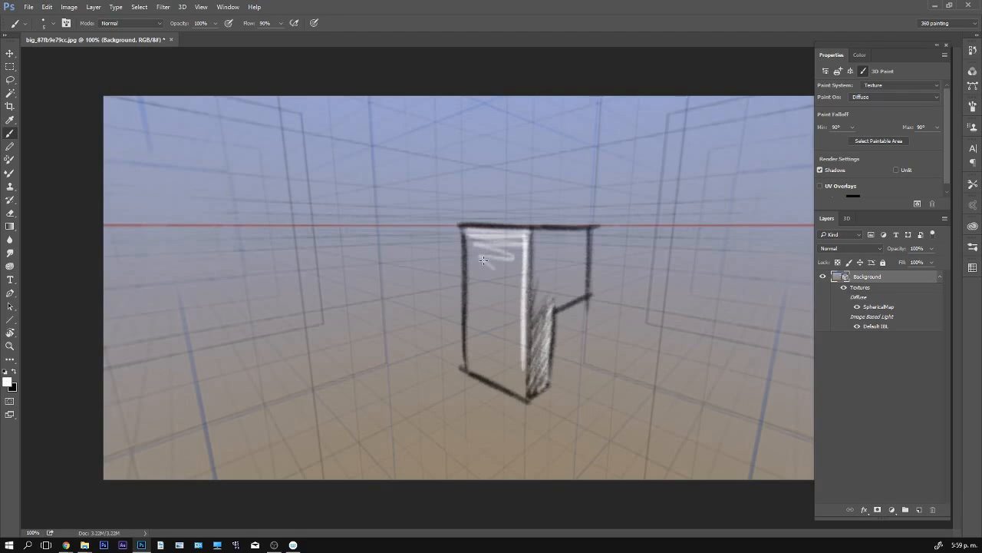
mouse_move(467, 235)
left_mouse_down()
mouse_move(467, 367)
mouse_move(467, 345)
left_mouse_up()
key("x")
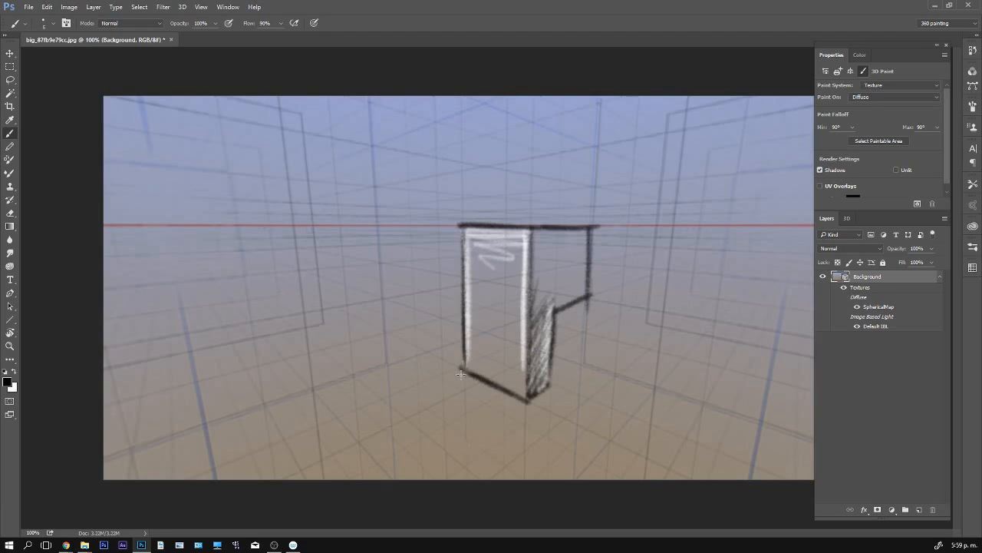
left_click_drag(321, 352, 451, 464)
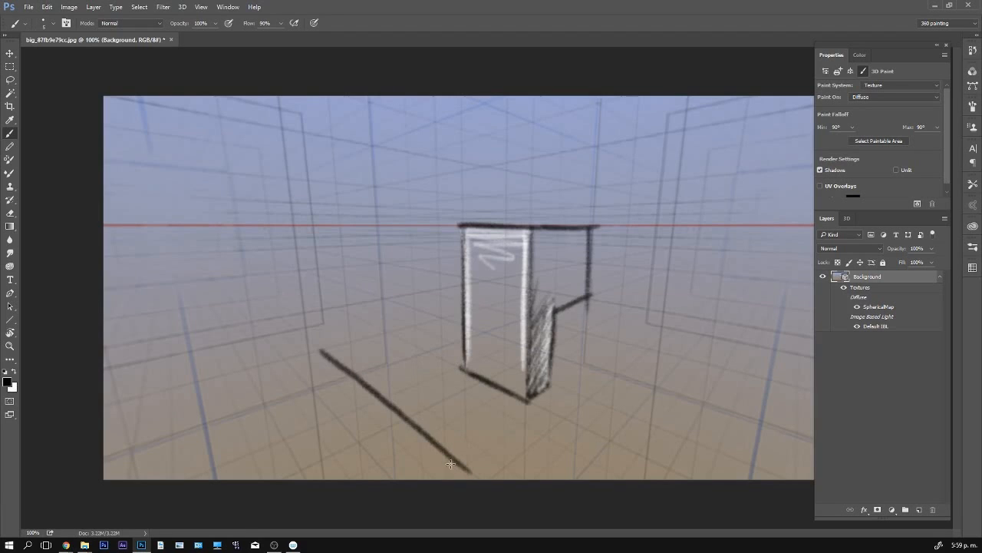
left_click_drag(321, 352, 458, 321)
key("x")
left_click_drag(347, 347, 452, 322)
key("x")
left_click_drag(326, 350, 473, 315)
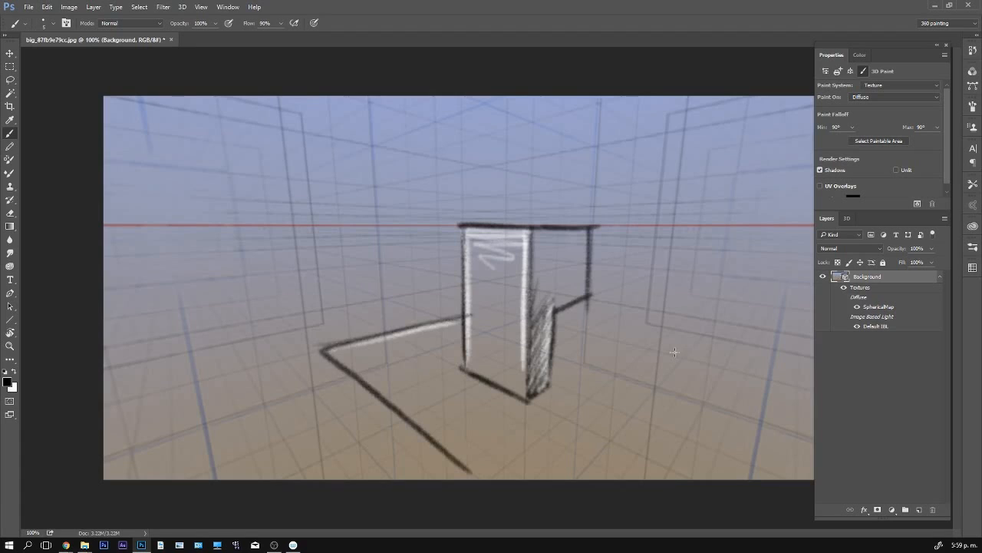
- Thicken the block's base edges with black strokes and add a white highlight just above them
mouse_move(462, 371)
left_mouse_down()
mouse_move(541, 396)
mouse_move(531, 403)
mouse_move(455, 369)
mouse_move(535, 395)
mouse_move(546, 389)
mouse_move(474, 377)
mouse_move(516, 391)
left_mouse_up()
key("x")
key("x")
left_click_drag(465, 373, 525, 402)
mouse_move(525, 402)
left_mouse_down()
mouse_move(459, 368)
mouse_move(498, 392)
mouse_move(557, 390)
left_mouse_up()
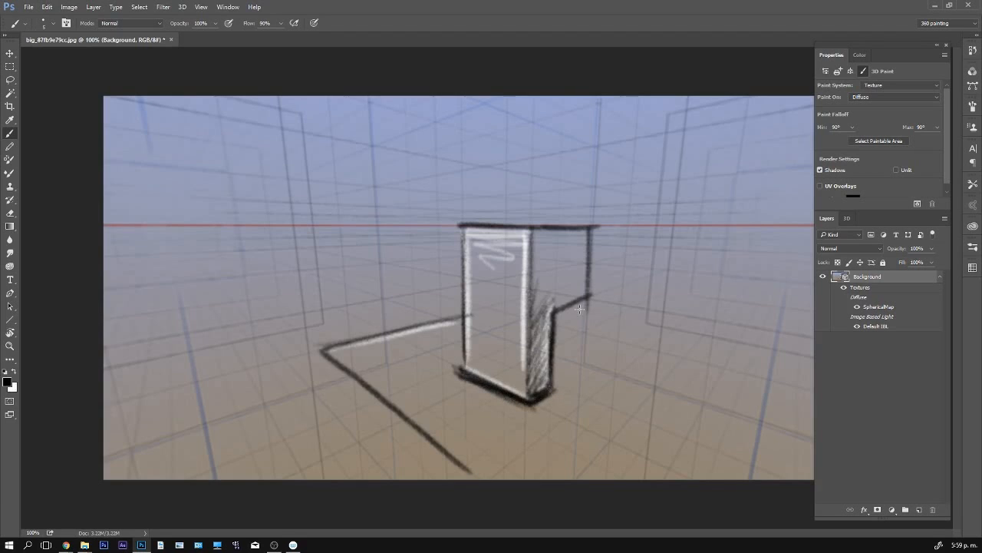
- Highlight the overhang's lower edge in white and hatch the upper part of the block's side face in black
key("x")
left_click_drag(580, 298, 546, 305)
key("x")
mouse_move(589, 274)
left_mouse_down()
mouse_move(582, 297)
mouse_move(568, 300)
left_mouse_up()
mouse_move(568, 300)
left_mouse_down()
mouse_move(584, 236)
mouse_move(542, 266)
mouse_move(548, 241)
mouse_move(509, 175)
mouse_move(505, 133)
mouse_move(505, 188)
mouse_move(512, 118)
mouse_move(562, 118)
mouse_move(563, 227)
left_mouse_up()
- Draw a round-topped tower on the block in black and shade it with white vertical strokes
key("x")
left_click_drag(556, 119, 553, 209)
left_click_drag(511, 121, 516, 224)
mouse_move(516, 224)
left_mouse_down()
mouse_move(516, 135)
mouse_move(528, 118)
mouse_move(558, 167)
left_mouse_up()
- Complete the platform's top outline in black, adding the right corner and bringing both front edges together below the block
key("x")
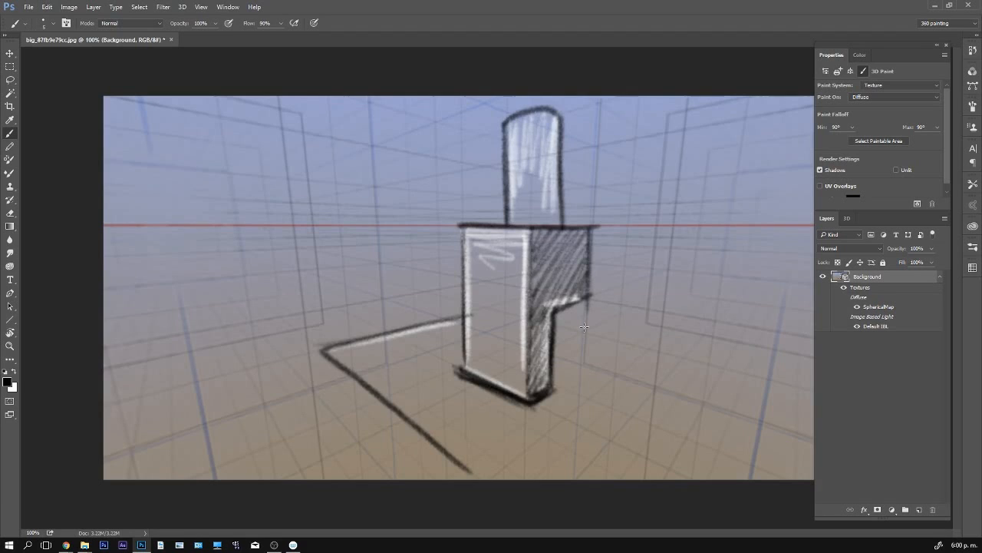
left_click_drag(557, 324, 683, 354)
key("v")
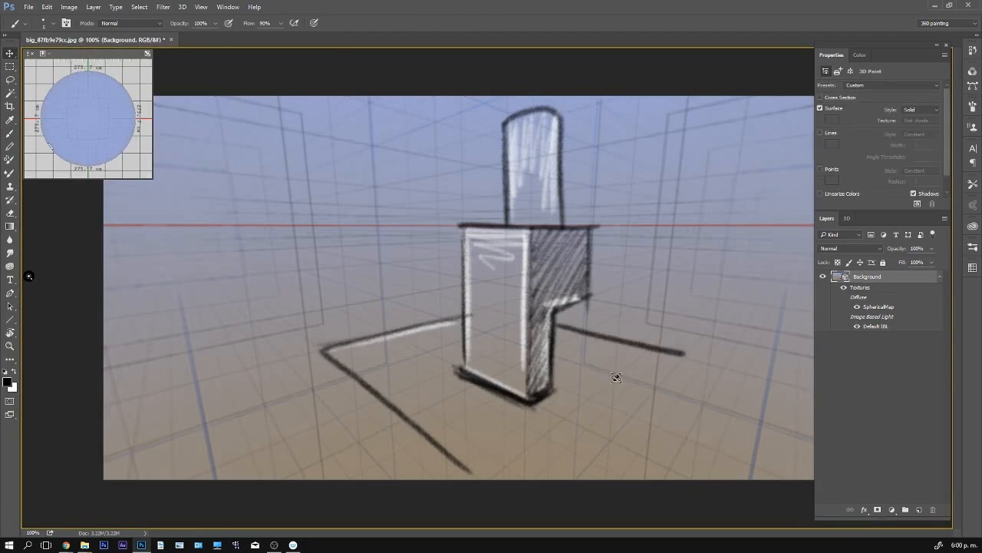
mouse_move(617, 375)
left_mouse_down()
mouse_move(616, 397)
mouse_move(618, 376)
left_mouse_up()
key("b")
left_click_drag(670, 261, 561, 358)
left_click_drag(661, 266, 520, 405)
left_click_drag(458, 358, 513, 396)
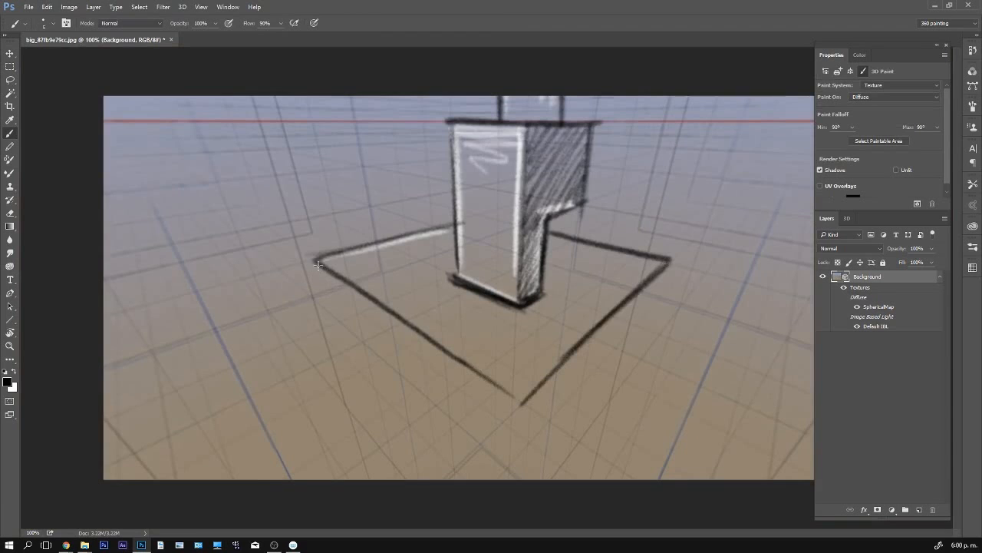
- Give the platform thickness with black vertical corners and lower edges, and hatch and highlight its right side in white
mouse_move(317, 264)
left_mouse_down()
mouse_move(334, 320)
mouse_move(317, 259)
mouse_move(331, 314)
mouse_move(518, 476)
left_mouse_up()
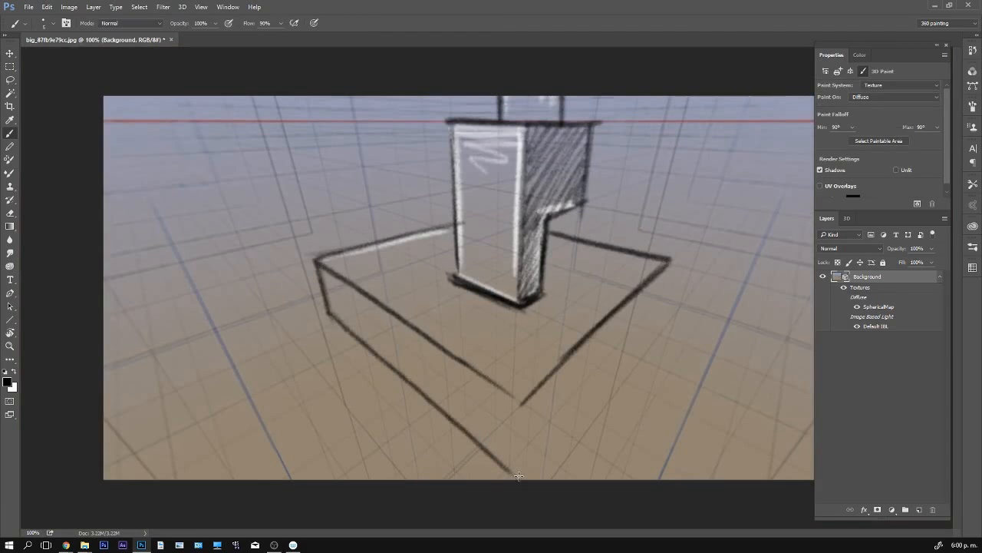
left_click_drag(521, 401, 521, 468)
mouse_move(671, 261)
left_mouse_down()
mouse_move(638, 351)
mouse_move(654, 320)
mouse_move(518, 476)
left_mouse_up()
mouse_move(520, 402)
left_mouse_down()
mouse_move(515, 477)
mouse_move(545, 397)
mouse_move(569, 404)
mouse_move(596, 386)
left_mouse_up()
key("x")
left_click_drag(660, 279, 535, 389)
- Widen the Current View camera's field of view to 179° horizontal and turn the panorama so the whole sketched structure is in frame
key("z")
left_click_drag(664, 344, 646, 336)
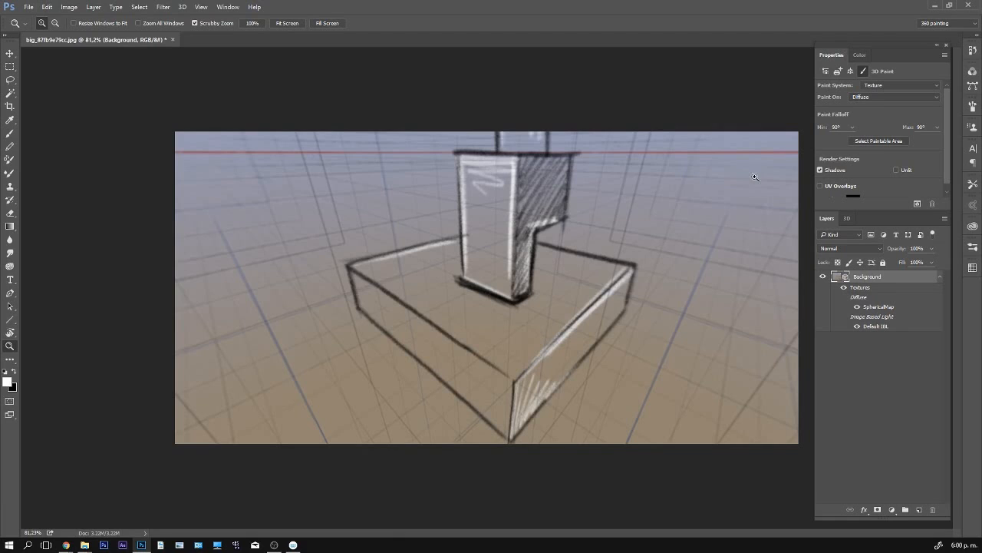
left_click(847, 218)
left_click(880, 299)
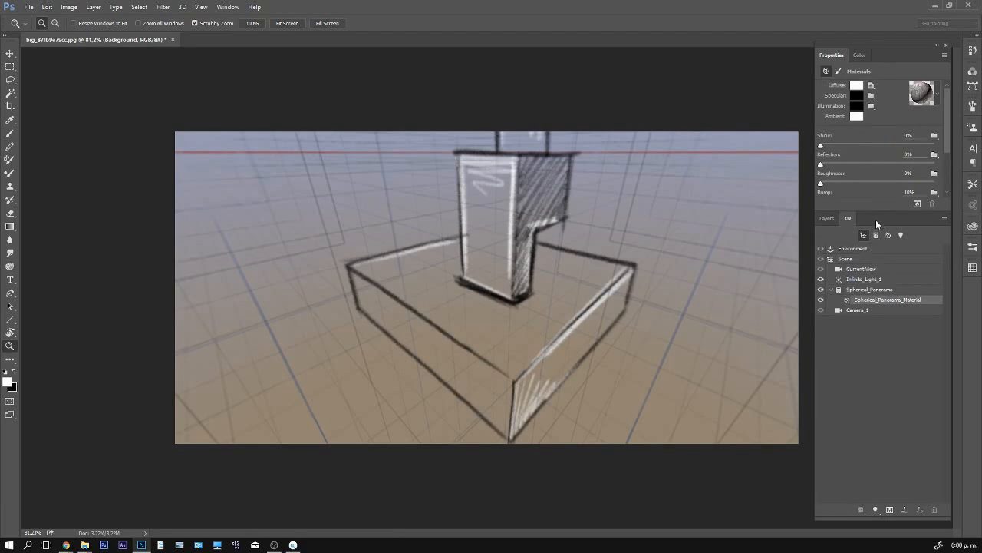
left_click(861, 269)
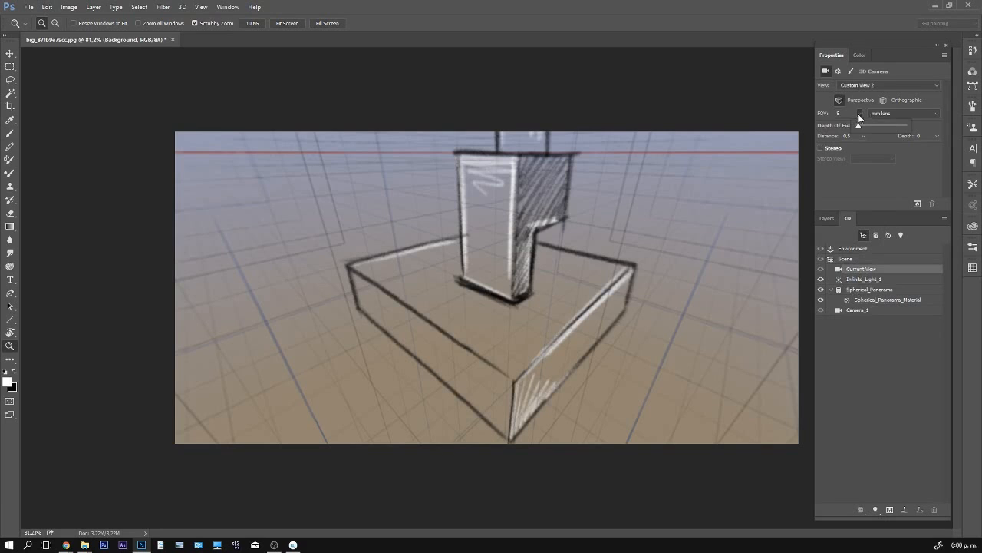
left_click(898, 113)
left_click(904, 132)
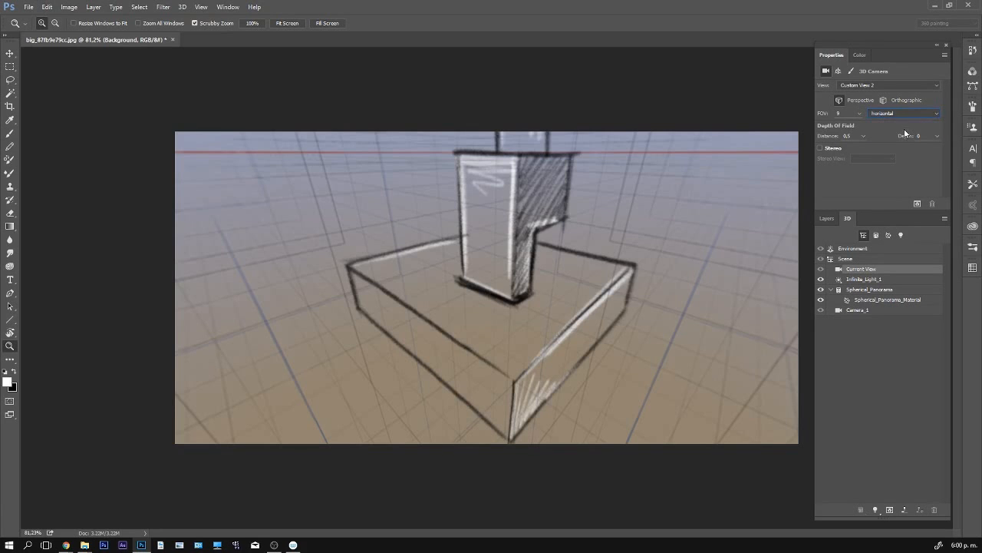
left_click(861, 114)
mouse_move(861, 127)
left_mouse_down()
mouse_move(871, 127)
mouse_move(850, 129)
left_mouse_up()
key("v")
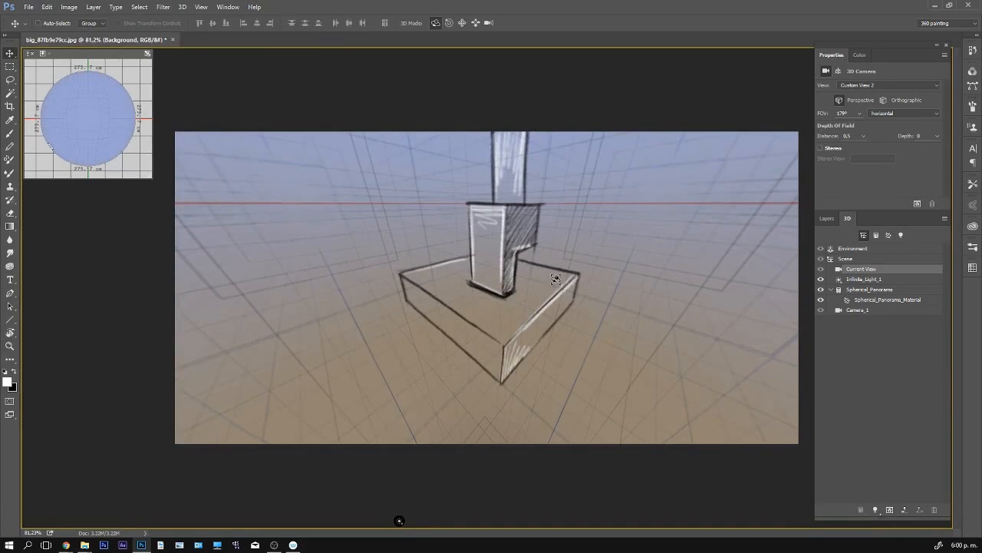
mouse_move(547, 282)
left_mouse_down()
mouse_move(519, 250)
mouse_move(453, 263)
mouse_move(675, 269)
mouse_move(556, 265)
mouse_move(566, 252)
left_mouse_up()
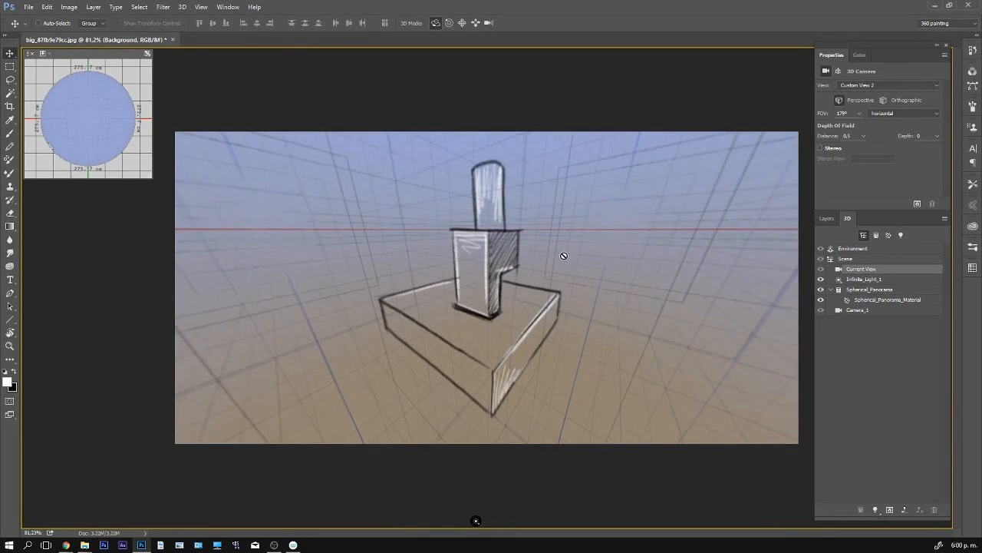
- Open the diffuse texture of the Spherical_Panorama_Material for editing as a flat layered document
left_click(875, 299)
left_click(871, 85)
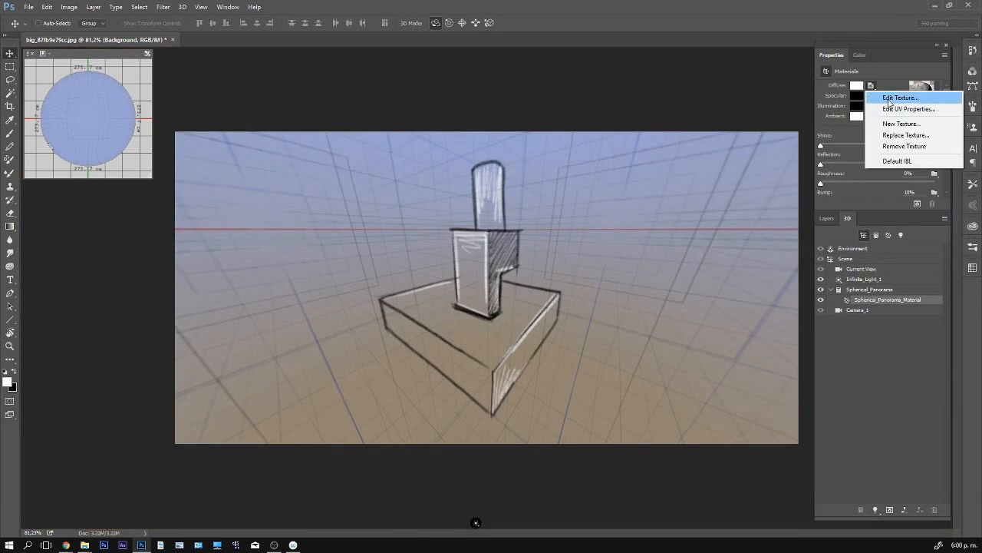
left_click(888, 98)
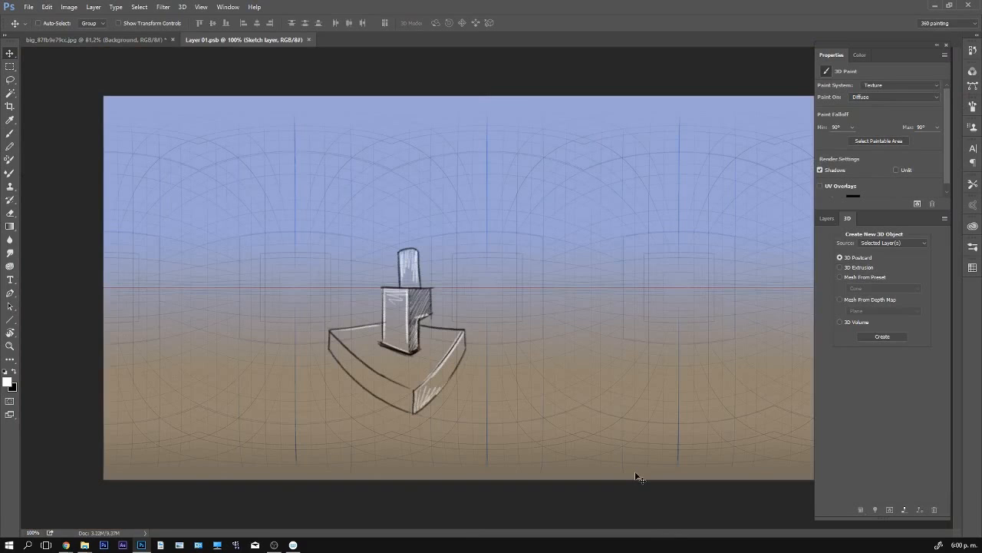
- Add a new layer above the Sketch layer, choose a teal paint colour and set the layer's blend mode to Multiply
key("z")
left_click_drag(400, 396, 412, 383)
left_click(827, 219)
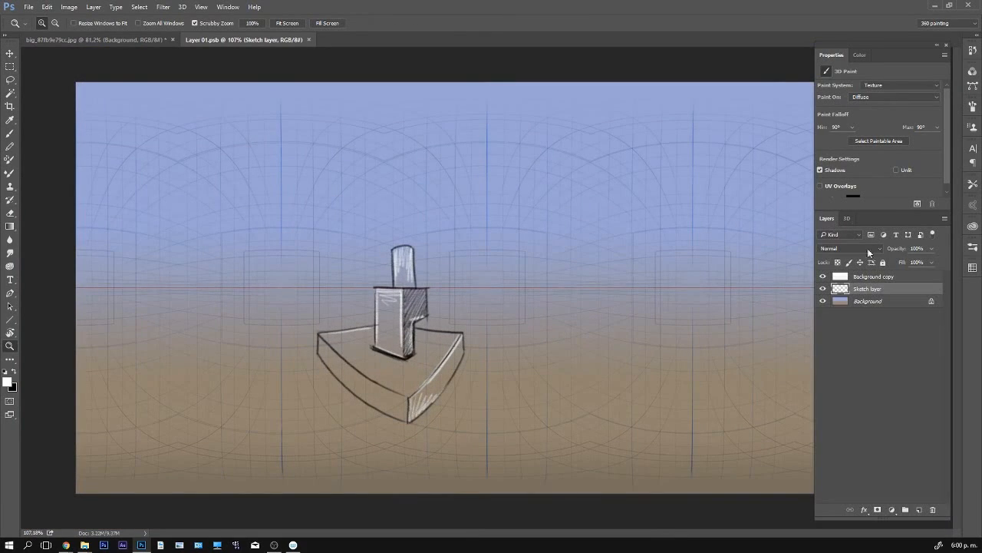
left_click(919, 510)
key("b")
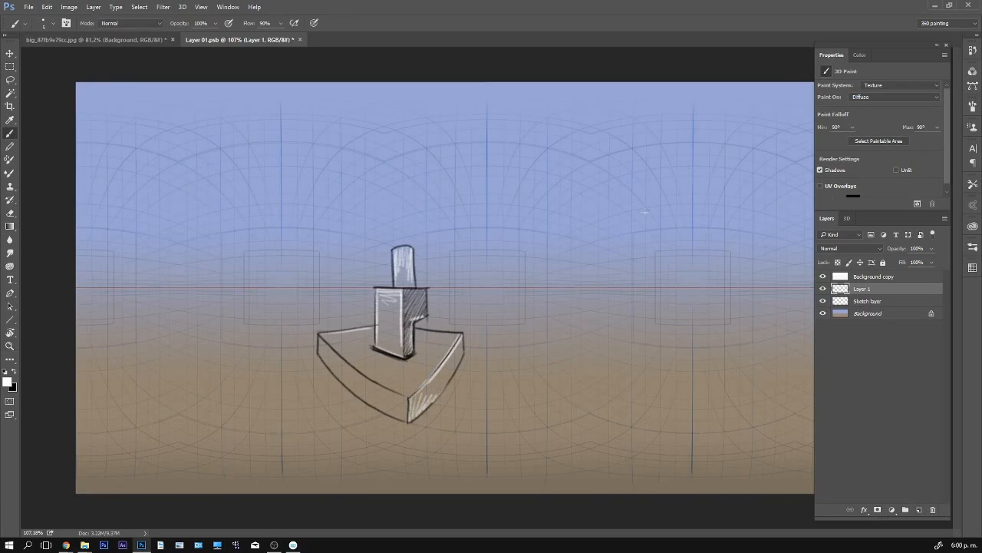
left_click_drag(626, 215, 655, 256)
left_click(861, 245)
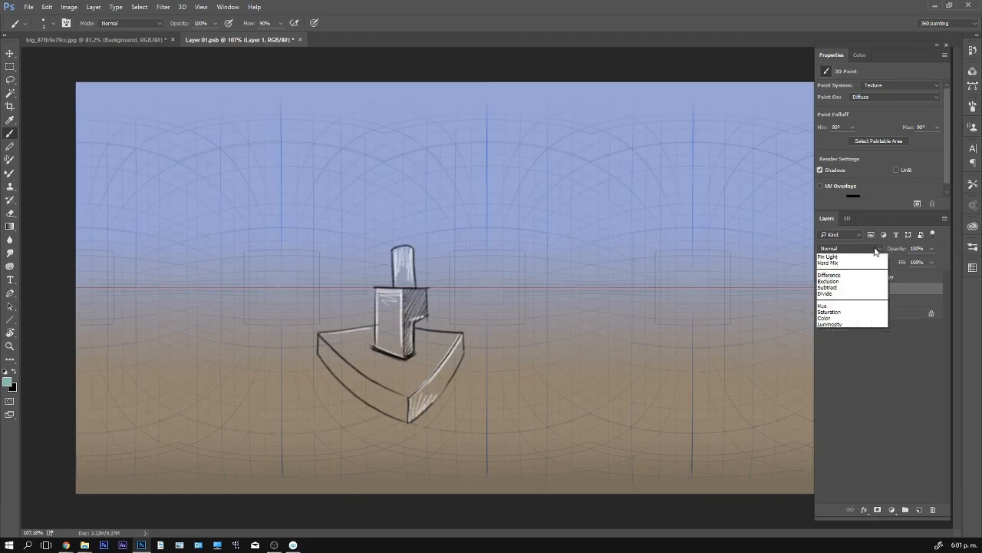
left_click(844, 281)
- Paint the whole platform teal, and colour the block and the column above it dusty pink
mouse_move(452, 343)
left_mouse_down()
mouse_move(415, 403)
mouse_move(446, 375)
mouse_move(418, 399)
mouse_move(341, 349)
mouse_move(421, 373)
mouse_move(456, 353)
mouse_move(460, 338)
mouse_move(448, 339)
mouse_move(455, 342)
left_mouse_up()
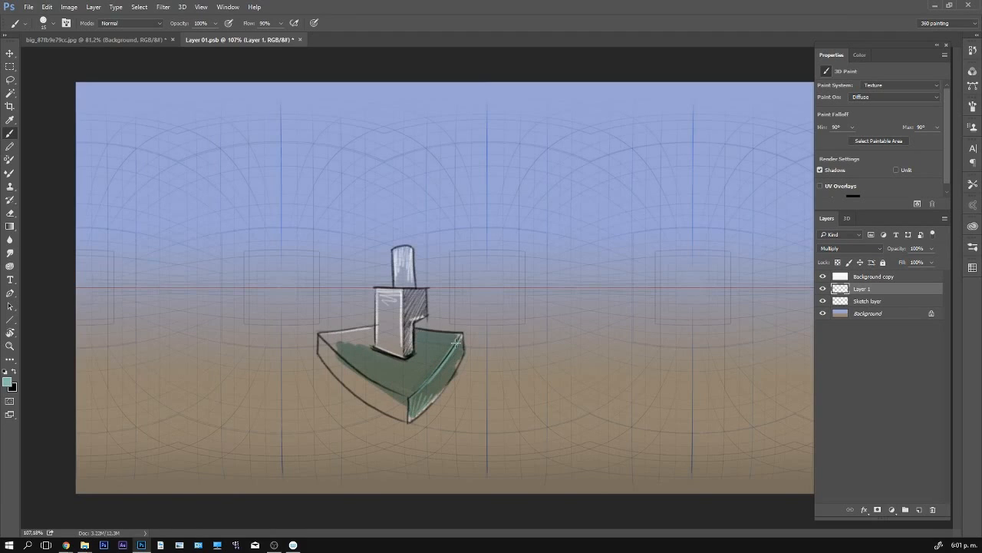
mouse_move(393, 388)
left_mouse_down()
mouse_move(353, 388)
mouse_move(330, 360)
mouse_move(373, 332)
mouse_move(343, 340)
left_mouse_up()
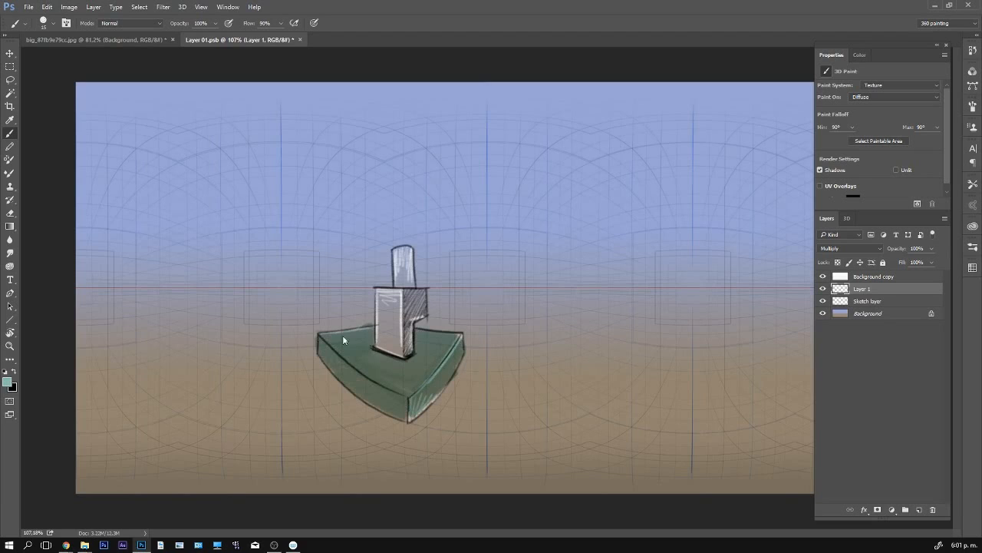
key("alt+shift")
left_click_drag(623, 303, 522, 290)
mouse_move(395, 340)
left_mouse_down()
mouse_move(381, 314)
mouse_move(378, 338)
left_mouse_up()
mouse_move(399, 292)
left_mouse_down()
mouse_move(408, 351)
mouse_move(426, 309)
mouse_move(407, 267)
mouse_move(404, 289)
mouse_move(395, 257)
left_mouse_up()
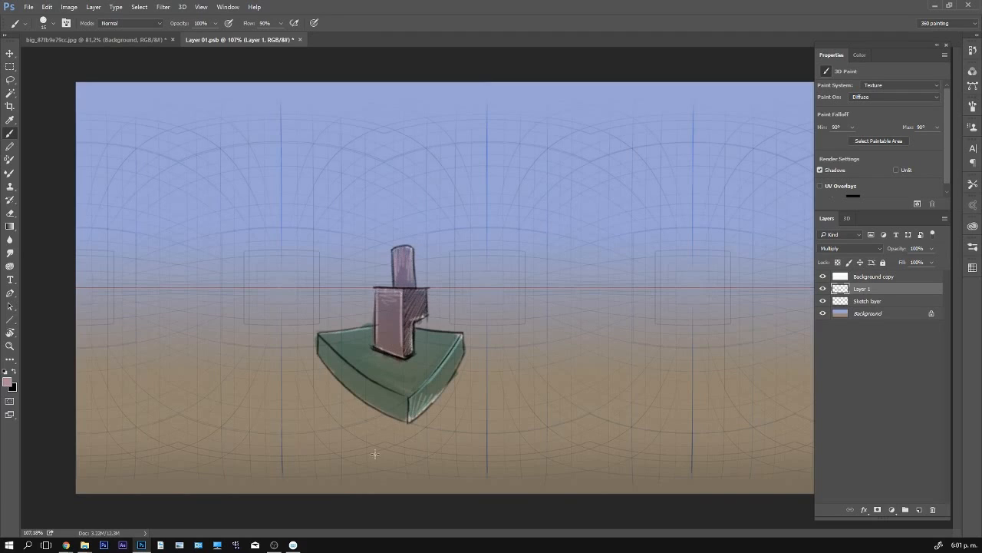
- Merge the colour layer with the Sketch layer and return to the spherical panorama document
left_click(875, 300, "ctrl")
key("ctrl+e")
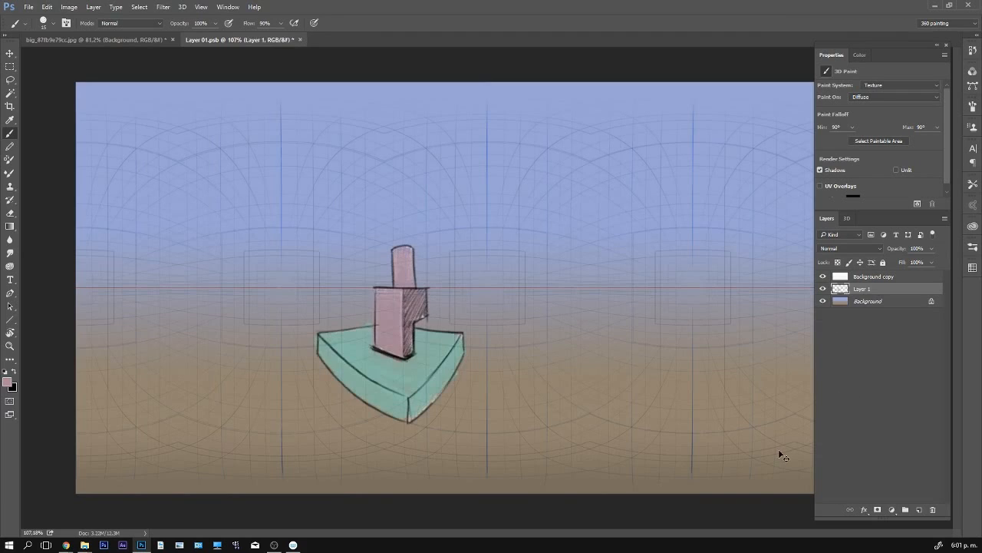
key("ctrl+Tab")
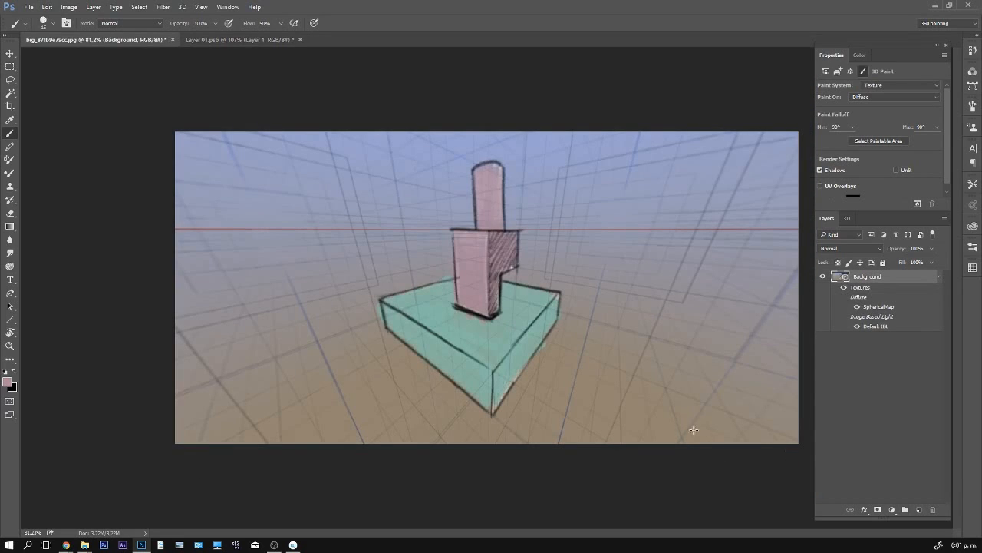
- Draw a thin black stroke with a white one along it, running outward from the platform's right corner on the panorama
key("d")
left_click_drag(560, 318, 615, 335)
key("ctrl+z")
key("bracketleft")
key("bracketleft")
key("bracketleft")
left_click_drag(560, 317, 661, 346)
key("x")
key("ctrl+z")
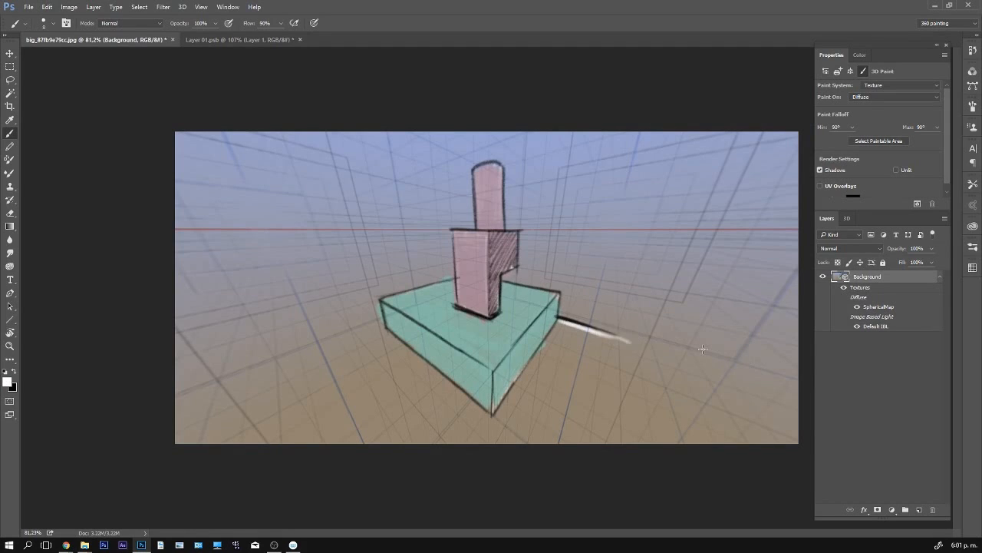
- On a new layer above the panorama, redraw the platform's front edges in black and fill its right side with white strokes
left_click(918, 509)
left_click_drag(493, 373, 492, 414)
key("x")
key("bracketright")
key("bracketright")
mouse_move(495, 370)
left_mouse_down()
mouse_move(552, 305)
mouse_move(496, 367)
left_mouse_up()
key("x")
mouse_move(546, 312)
left_mouse_down()
mouse_move(496, 371)
mouse_move(496, 394)
left_mouse_up()
left_click_drag(497, 367, 497, 401)
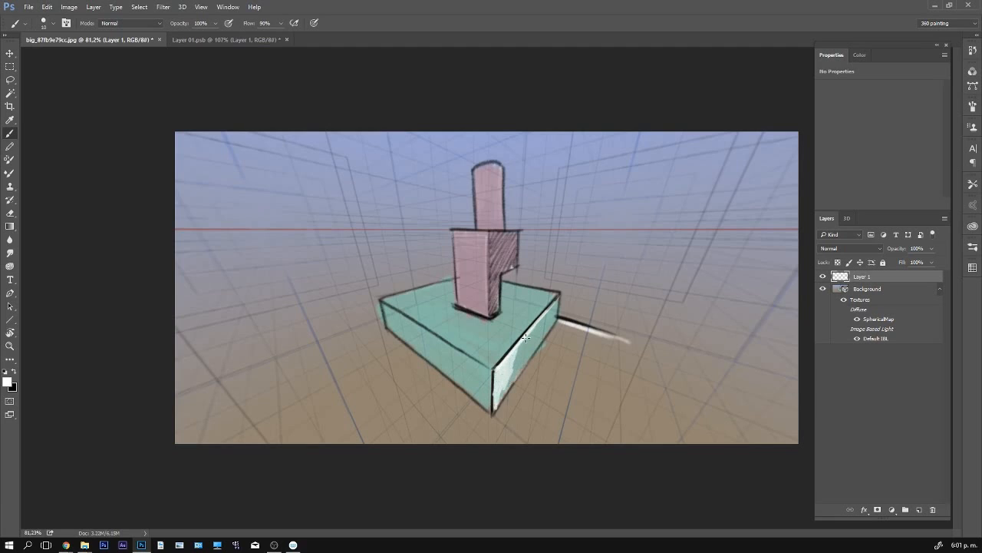
- Outline the lower and far edges of the platform's right side in black and merge the layer down into the panorama
key("x")
mouse_move(535, 335)
left_mouse_down()
mouse_move(497, 409)
mouse_move(558, 322)
left_mouse_up()
mouse_move(560, 319)
left_mouse_down()
mouse_move(505, 401)
mouse_move(559, 299)
left_mouse_up()
key("ctrl+e")
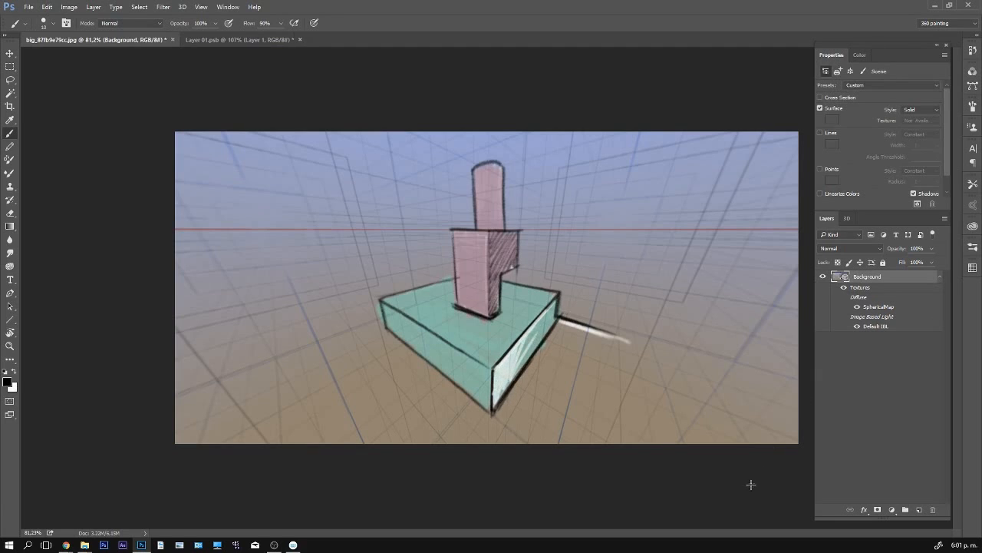
- Turn the panorama slightly, switch to the flat texture document and hide its Background copy grid layer
key("v")
mouse_move(547, 313)
left_mouse_down()
mouse_move(666, 316)
mouse_move(531, 309)
mouse_move(558, 294)
left_mouse_up()
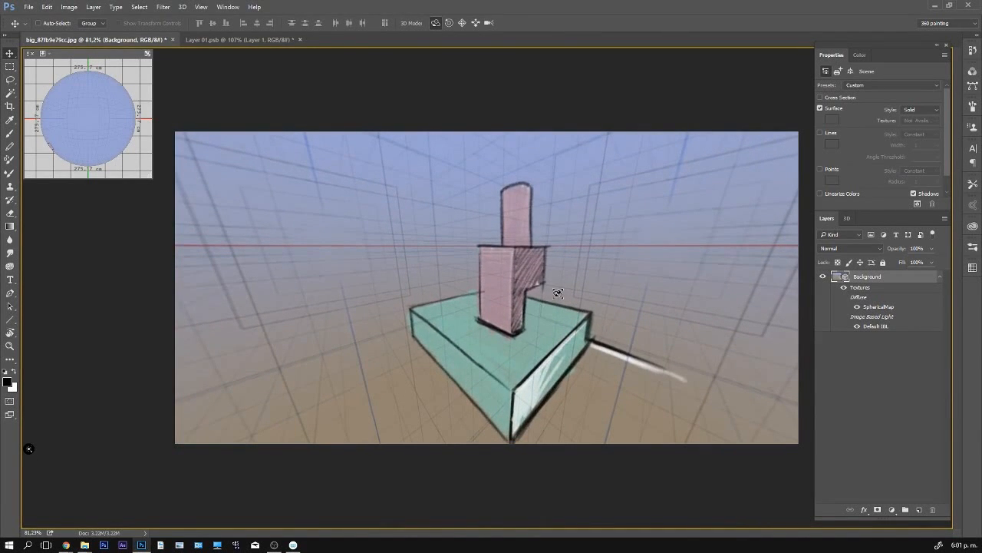
left_click(574, 211)
key("ctrl+Tab")
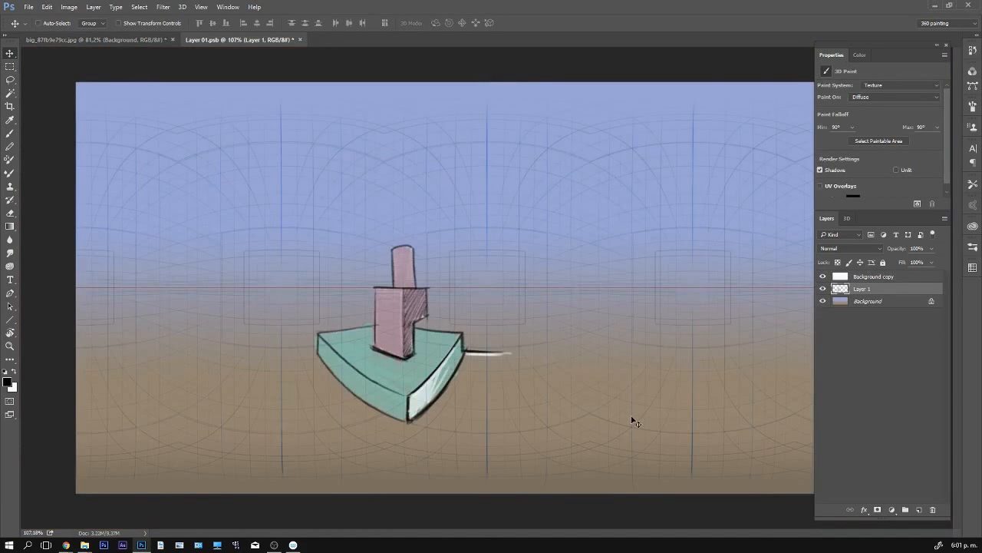
left_click(823, 277)
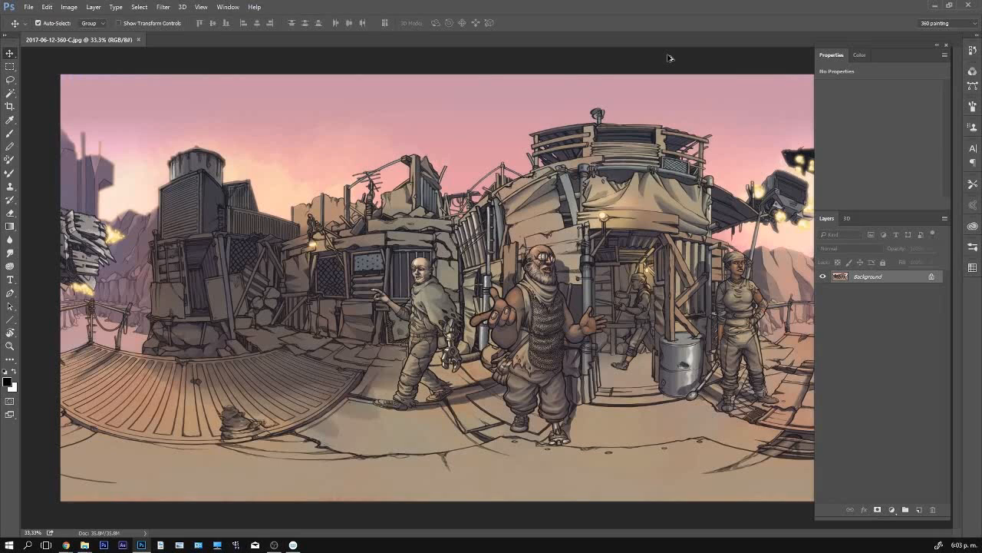
key("ctrl+alt+shift+s")
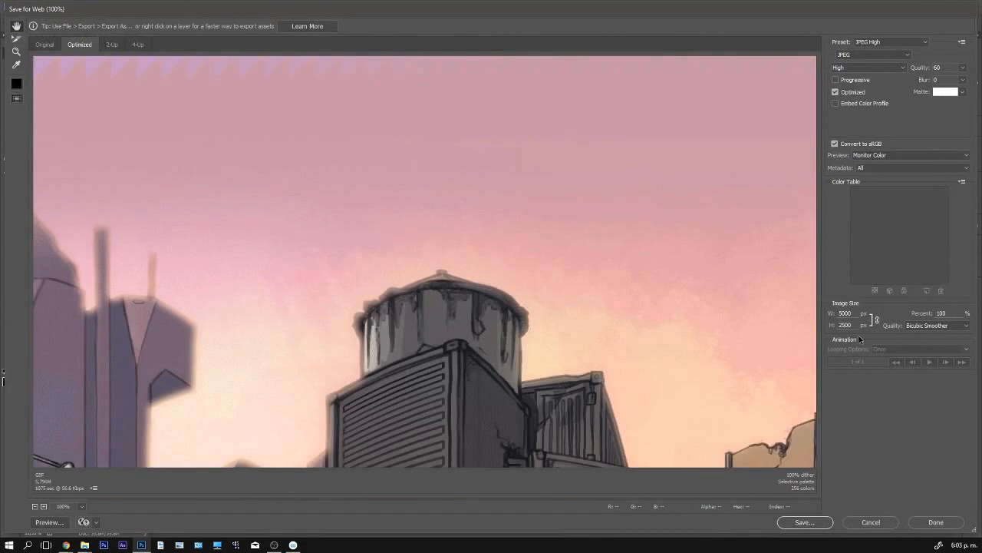
double_click(847, 313)
double_click(850, 323)
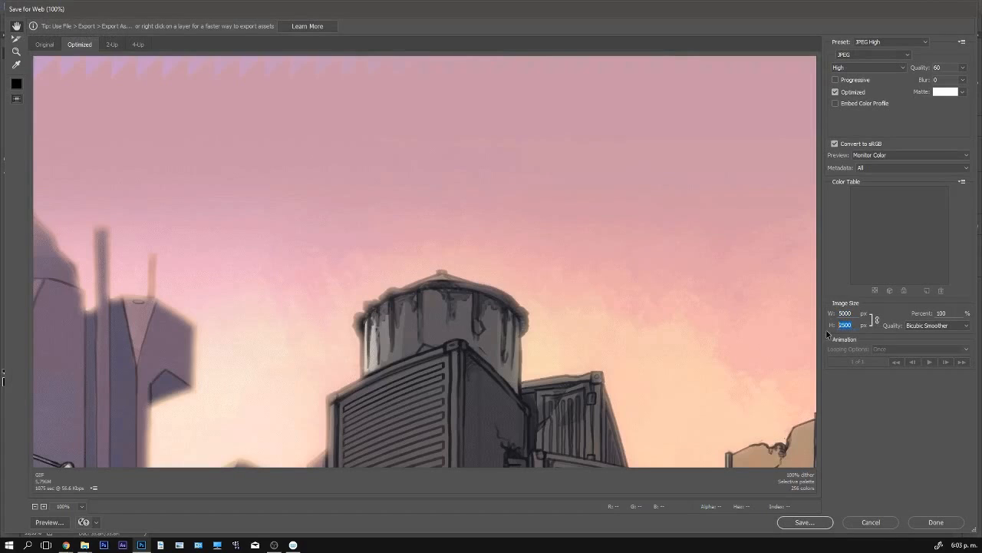
left_click(873, 524)
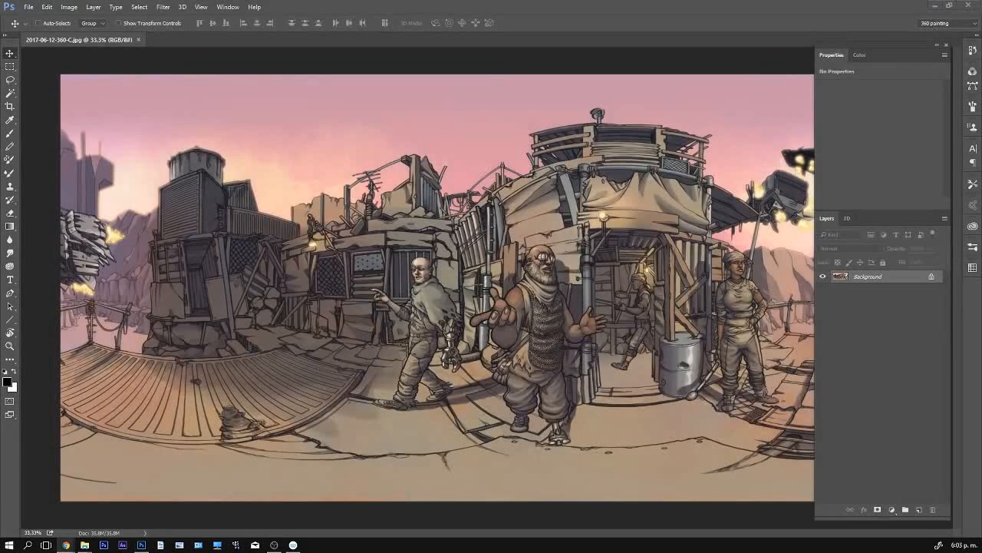
- Switch to Chrome, launch the Pano View app, look around the finished 360 scene and close the viewer
left_click(66, 545)
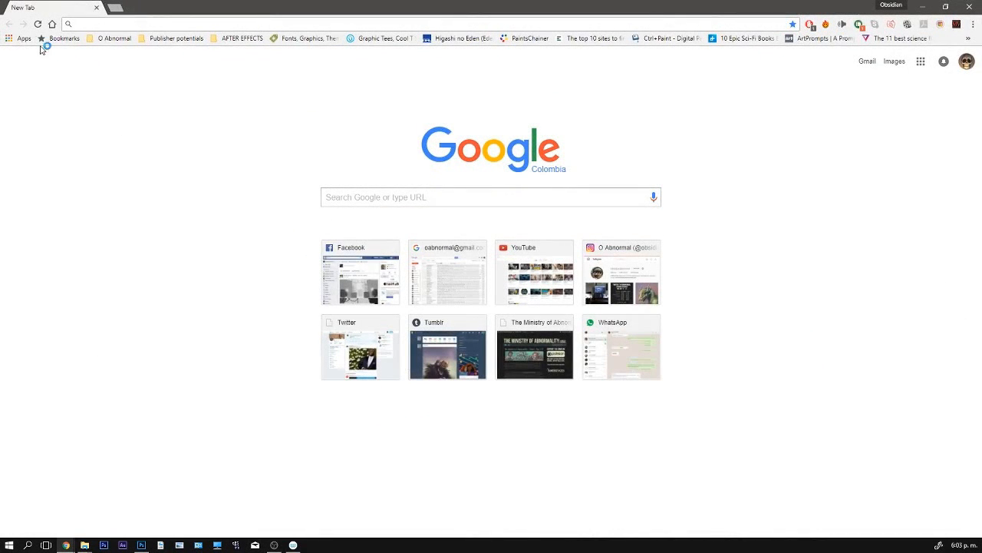
left_click(20, 37)
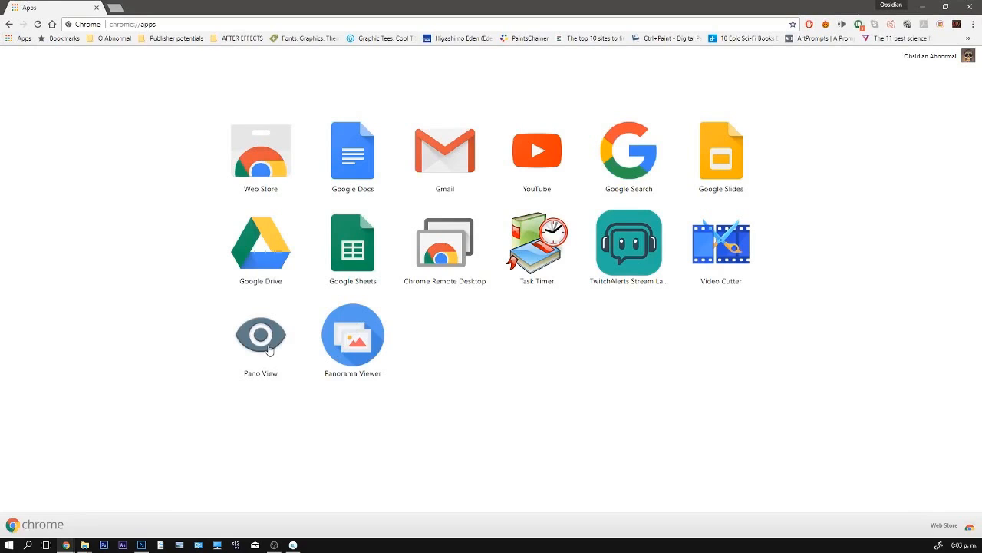
left_click(268, 350)
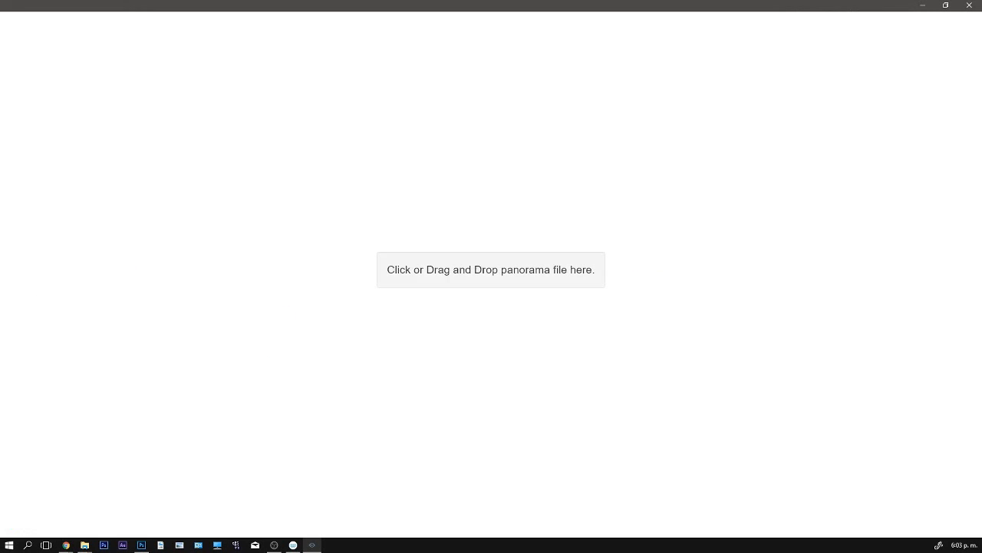
left_click_drag(438, 362, 519, 290)
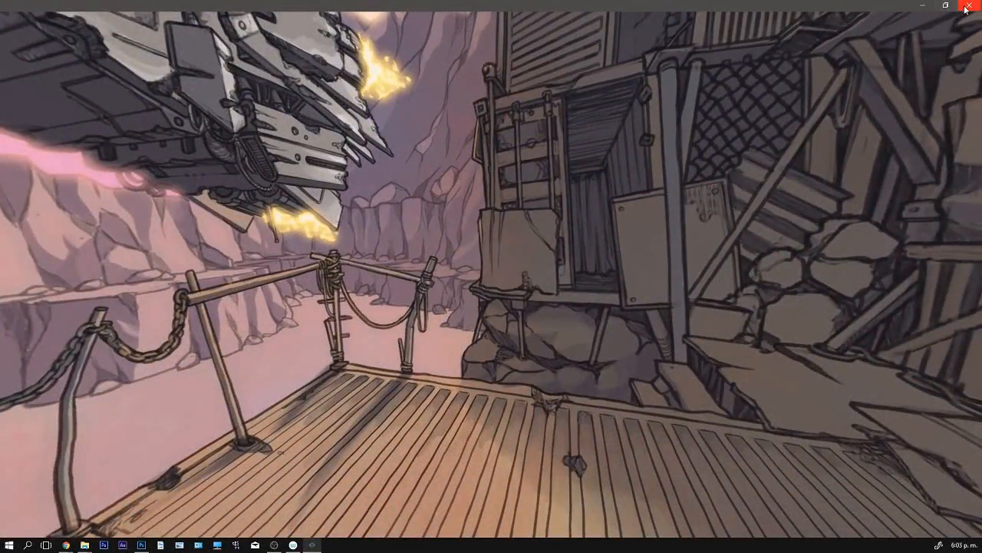
left_click(965, 9)
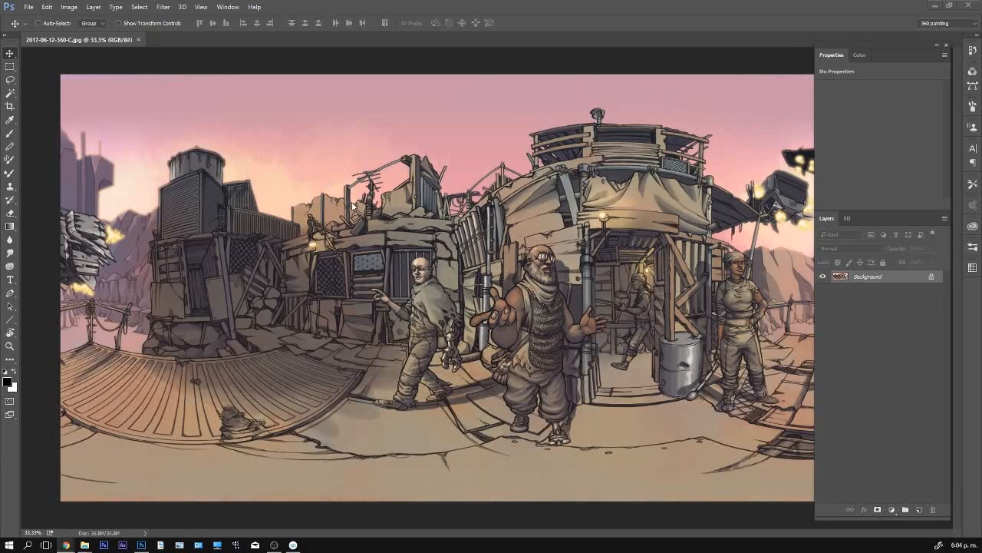
- Import equirectangular-template.xmp from Documents into the image's file info, clearing existing properties and replacing them with the template's
left_click(28, 7)
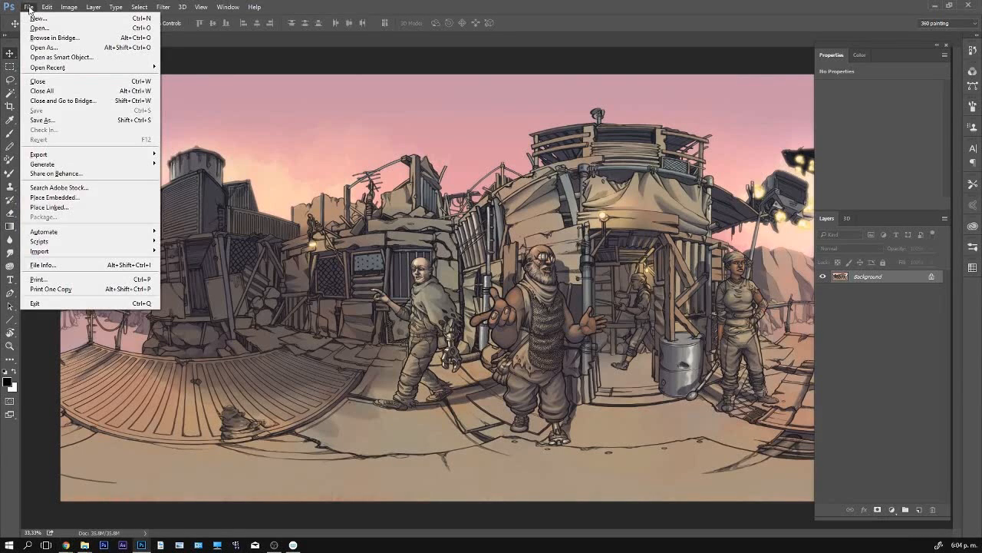
left_click(79, 266)
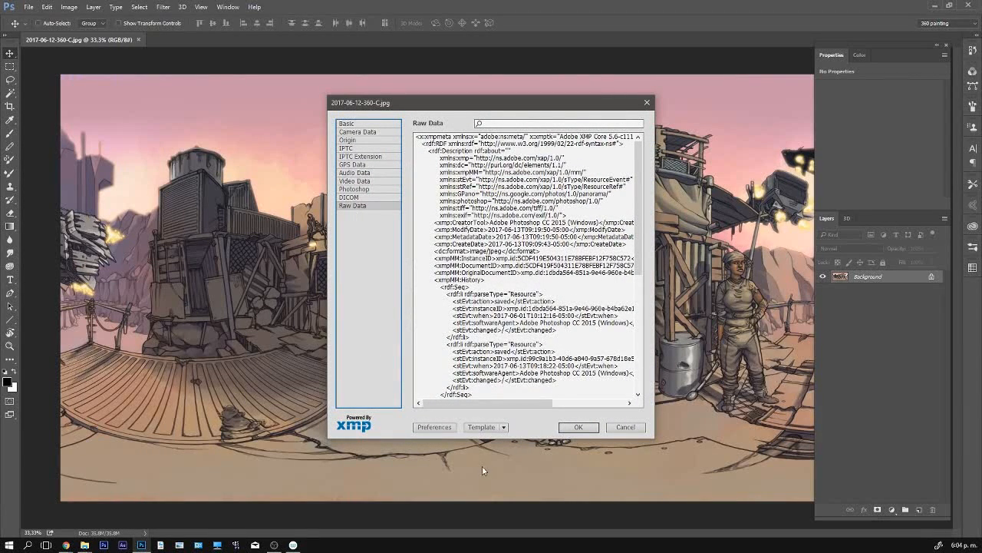
left_click(502, 428)
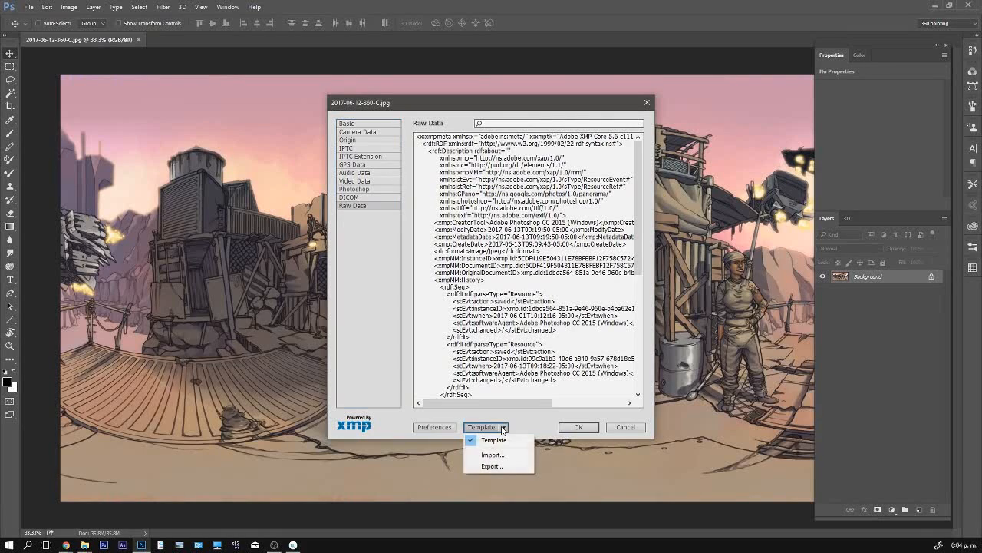
left_click(493, 455)
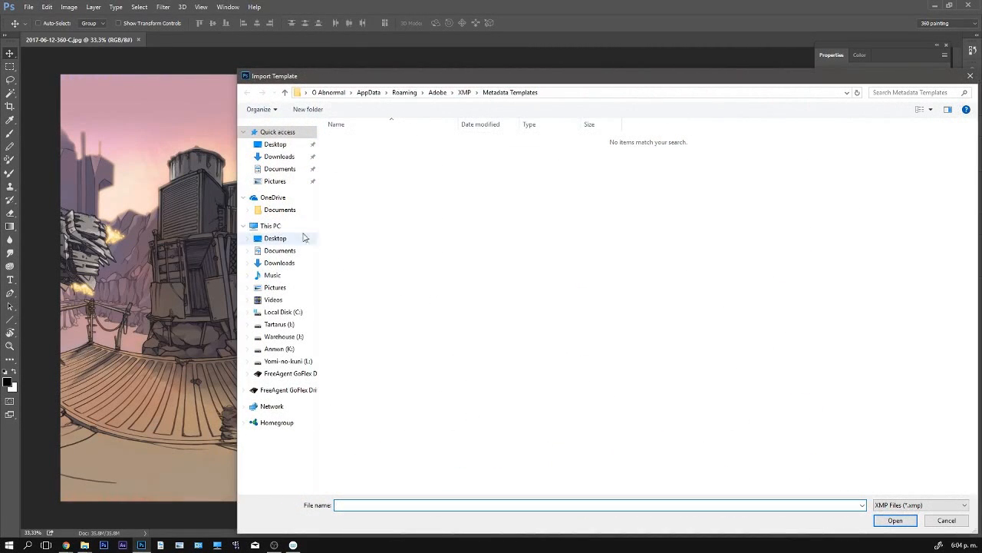
left_click(285, 250)
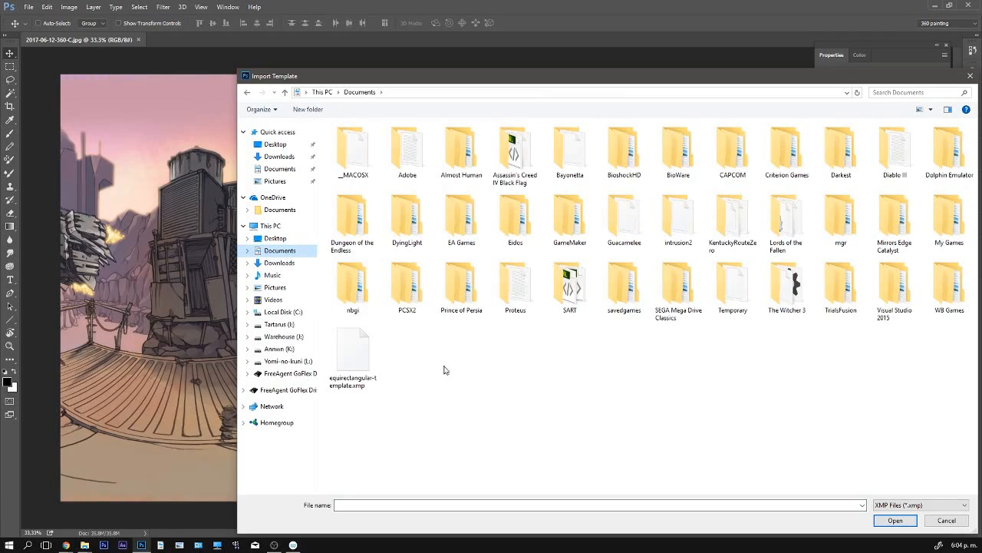
left_click(365, 390)
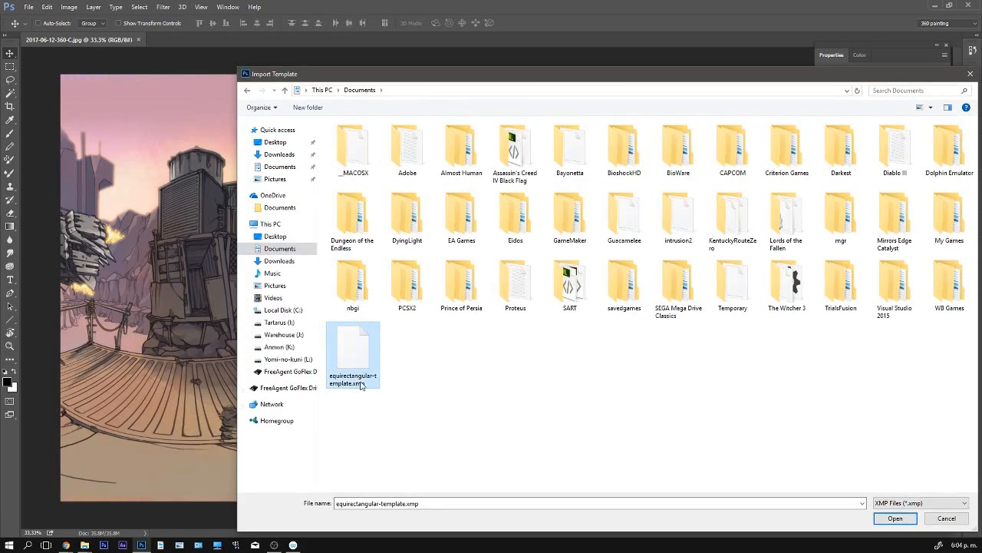
left_click(895, 518)
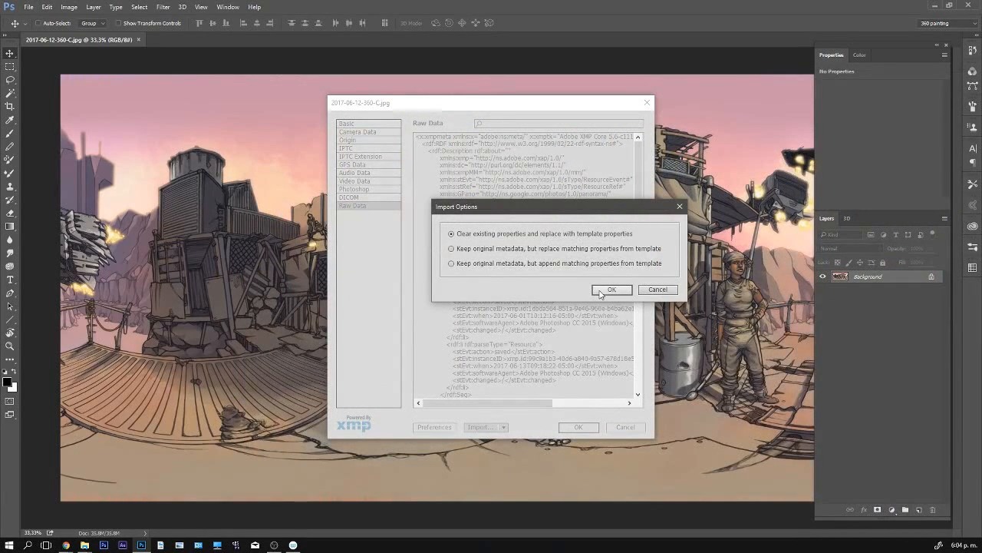
left_click(601, 291)
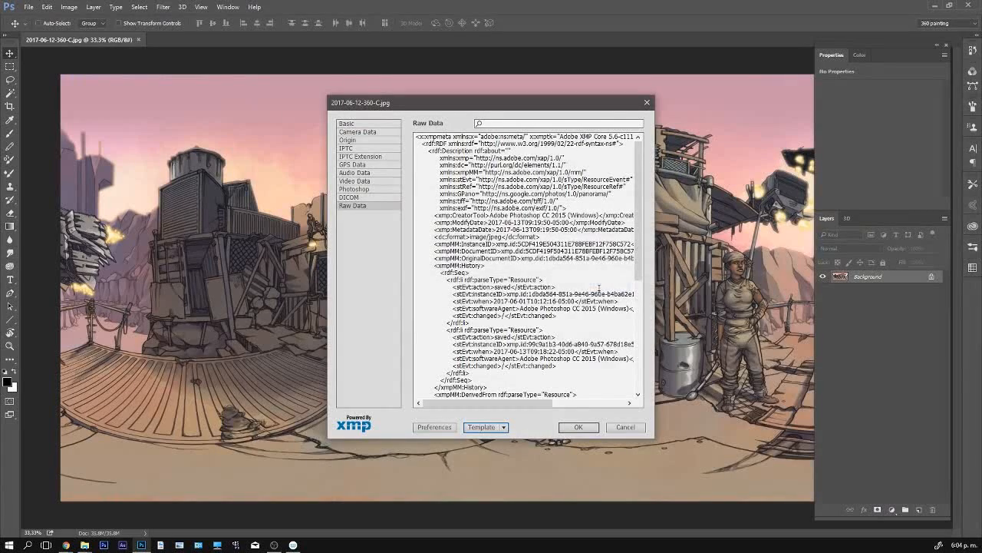
left_click(579, 428)
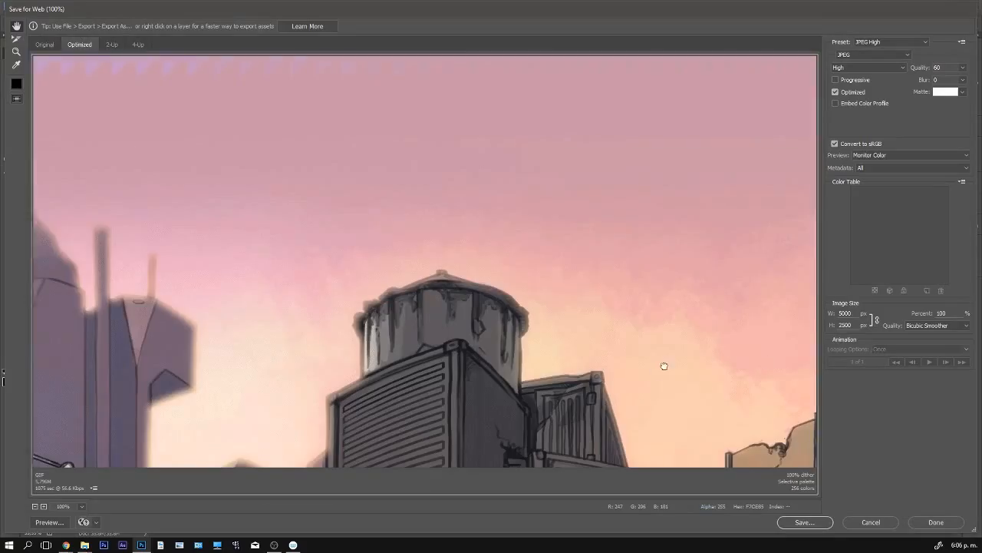
- Set the metadata to All for the JPEG High export in Save for Web and accept the settings
left_click_drag(665, 377, 512, 182)
left_click_drag(702, 301, 355, 243)
left_click_drag(660, 281, 351, 236)
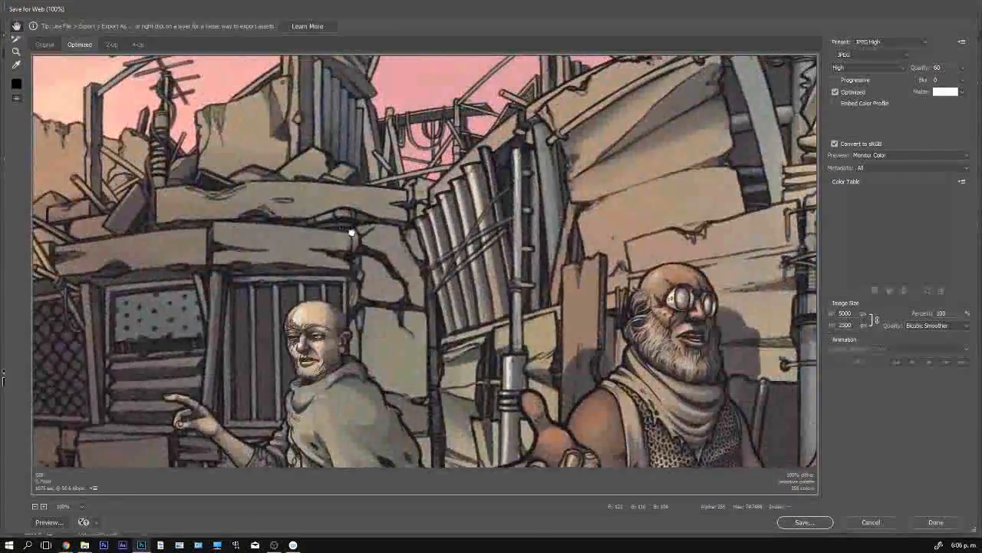
left_click_drag(655, 234, 587, 80)
key("Tab")
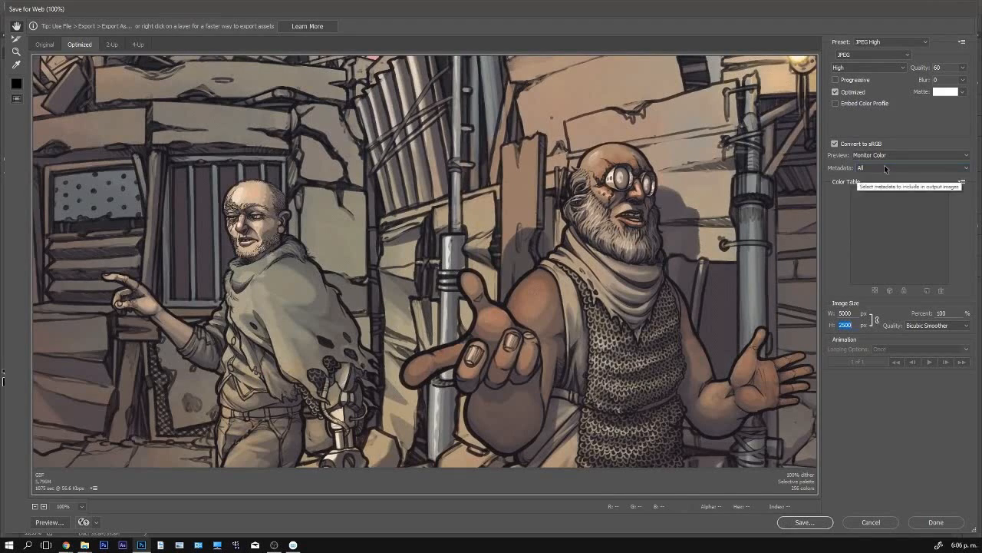
left_click(884, 167)
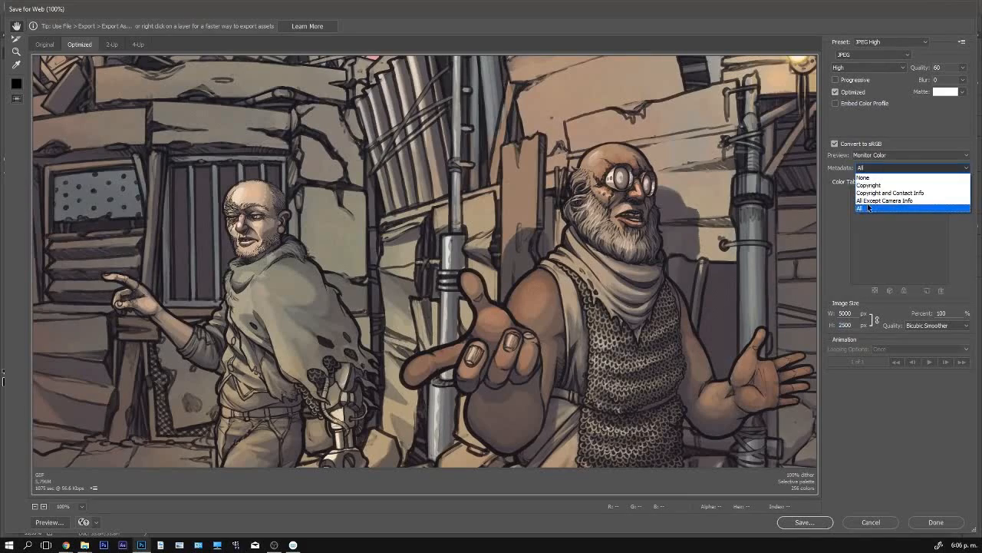
left_click(868, 205)
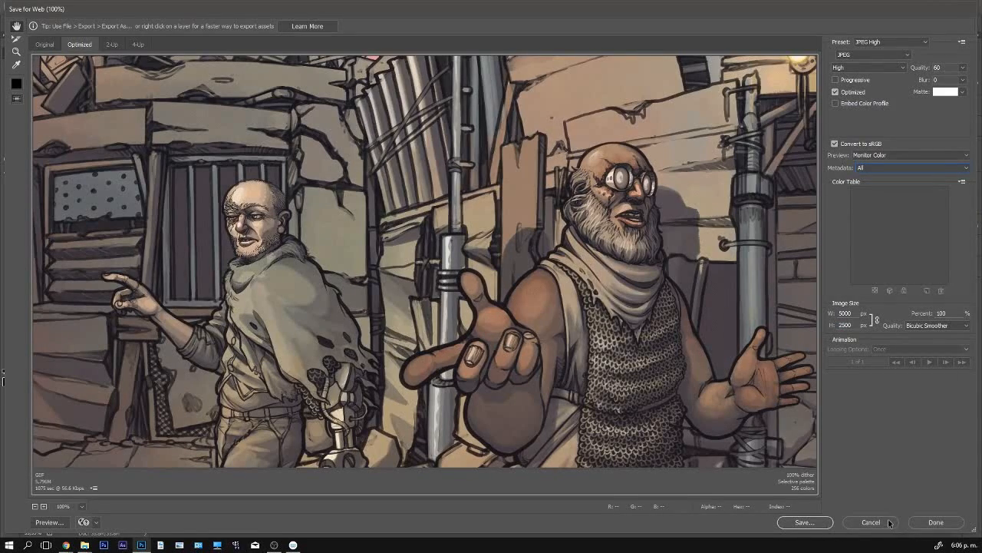
left_click(935, 521)
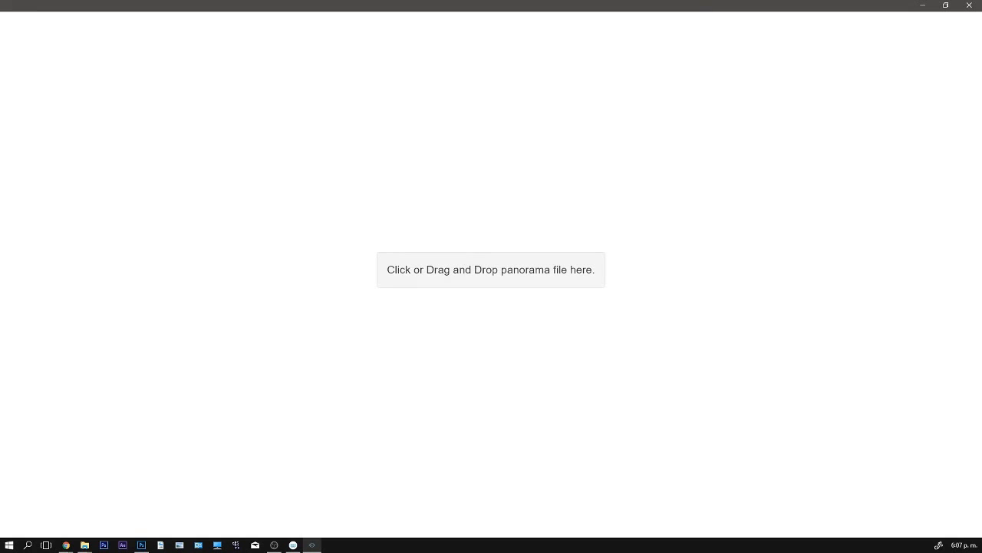
- Load the exported 360 panorama file from File Explorer into the panorama viewer, trying again after the first attempt
left_click_drag(0, 522, 482, 323)
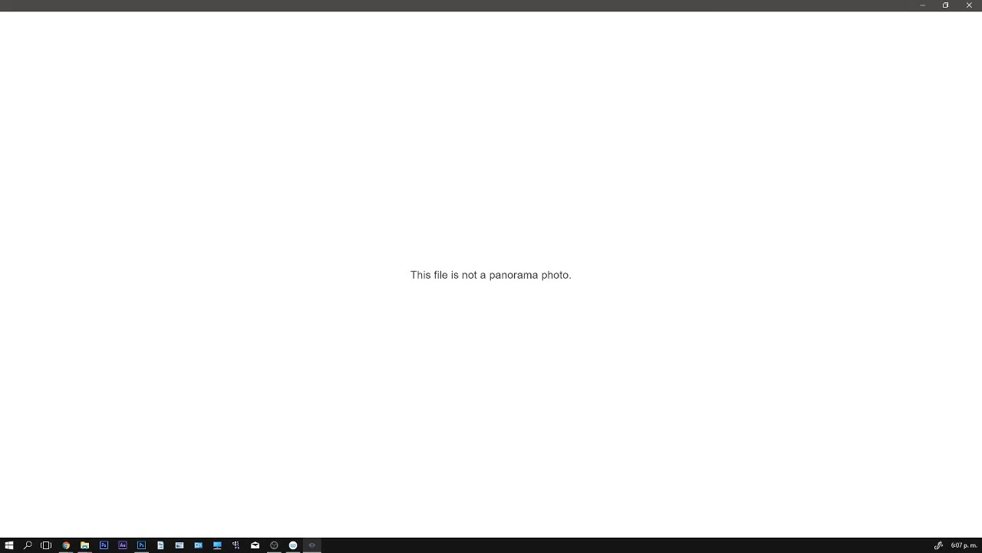
key("alt+Tab")
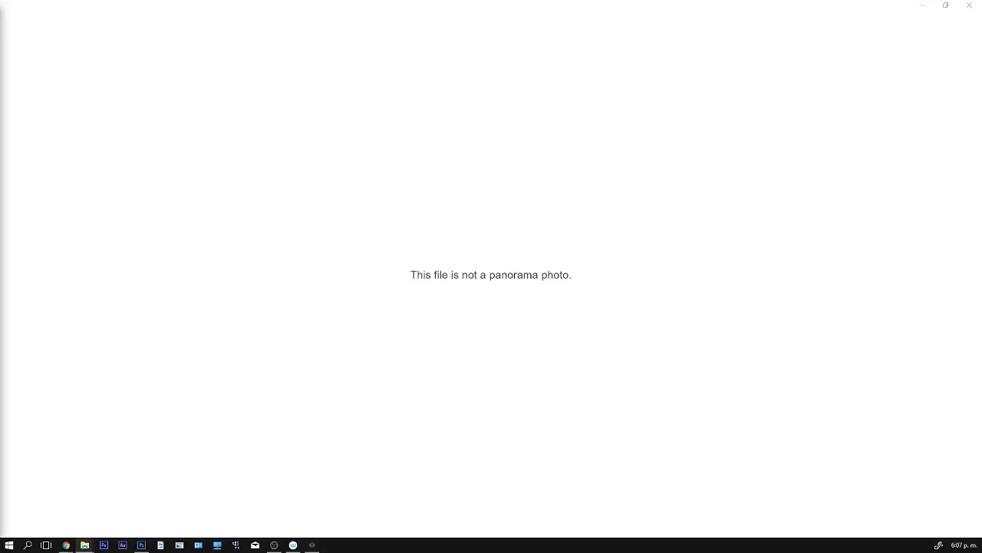
left_click_drag(0, 529, 527, 387)
- Examine the 360 scene around the characters, the sky, the rooftops and the metal platform, and close the panorama viewer
left_click_drag(575, 297, 23, 188)
left_click_drag(713, 146, 304, 384)
left_click_drag(683, 395, 84, 230)
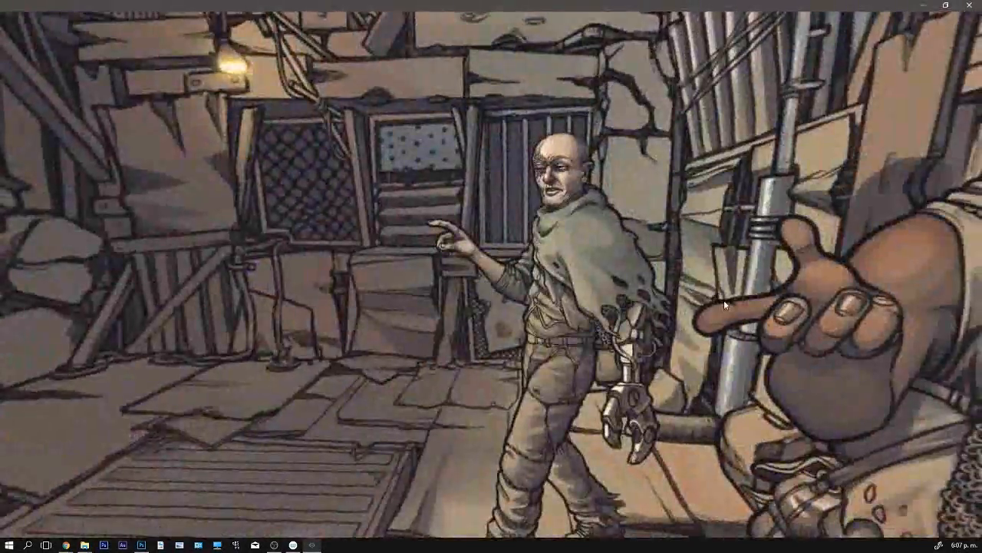
left_click_drag(725, 304, 276, 283)
left_click_drag(549, 119, 591, 439)
scroll(590, 440, "down", 5)
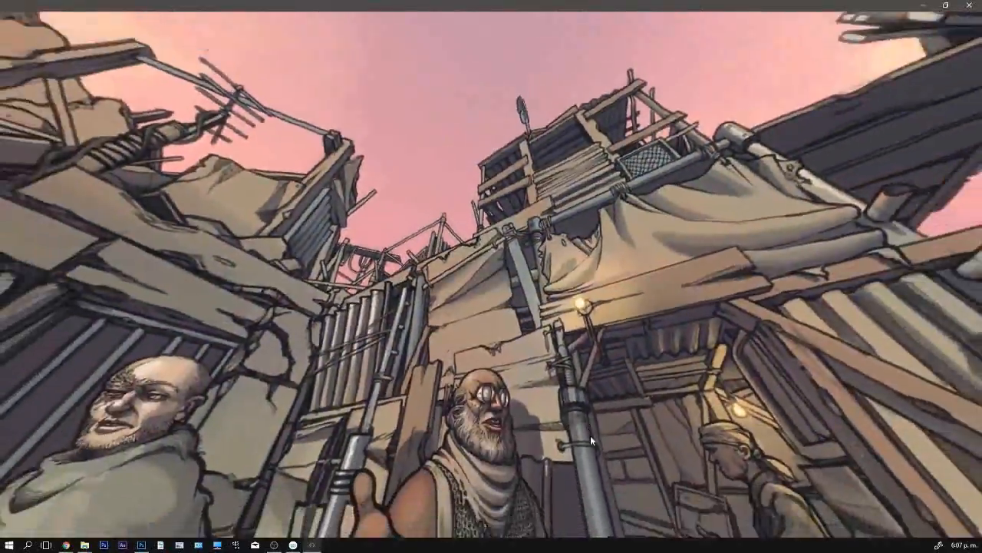
scroll(590, 438, "down", 5)
scroll(549, 292, "up", 6)
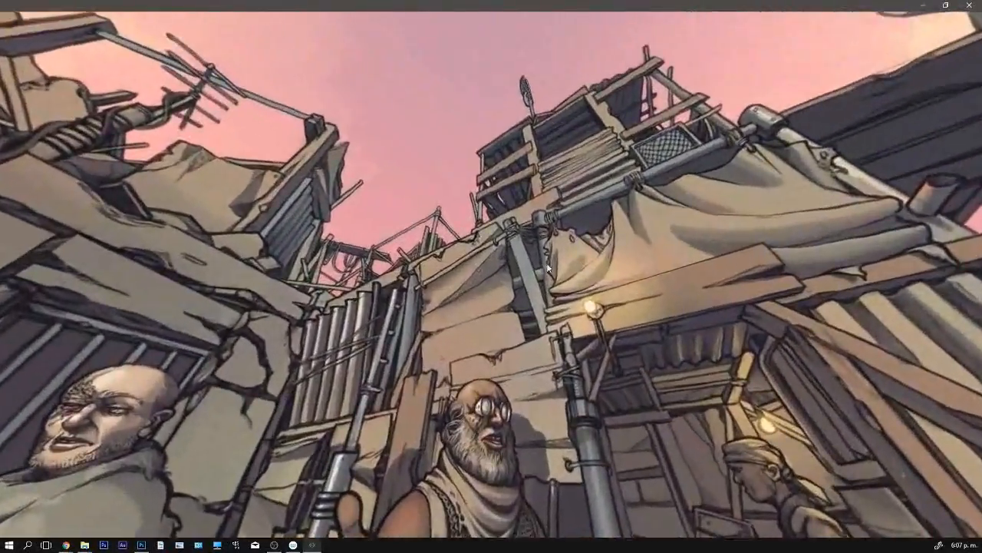
left_click_drag(510, 100, 484, 322)
left_click_drag(660, 503, 386, 300)
left_click_drag(868, 491, 527, 296)
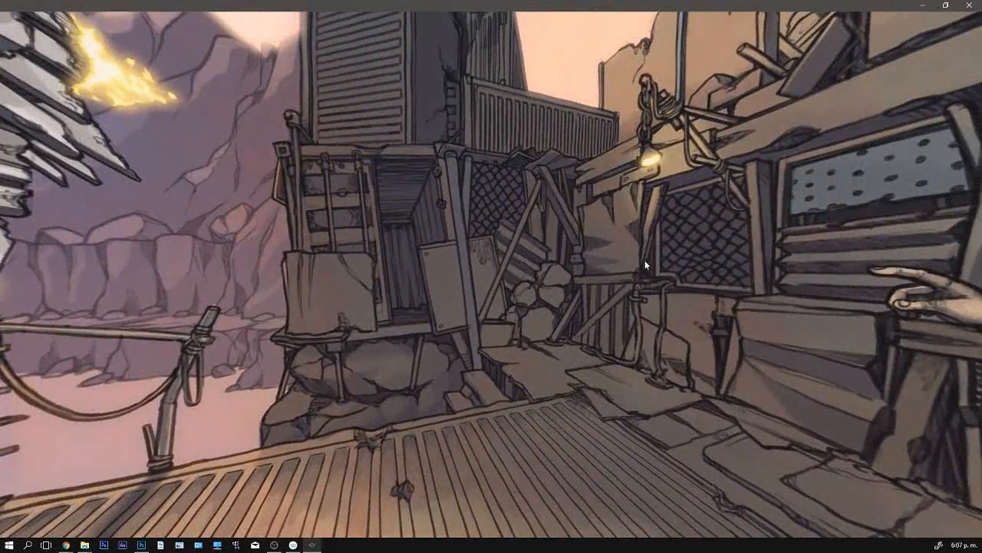
left_click(970, 5)
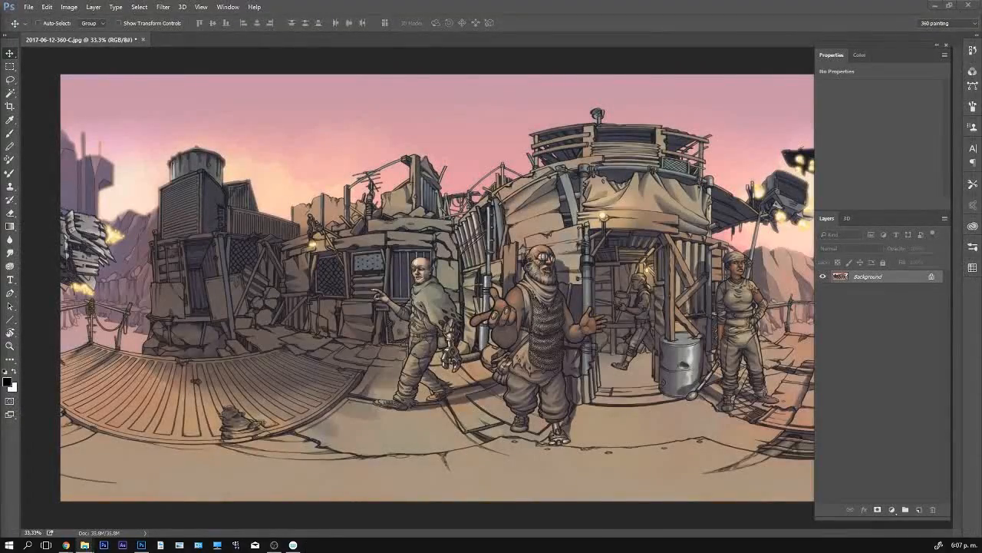